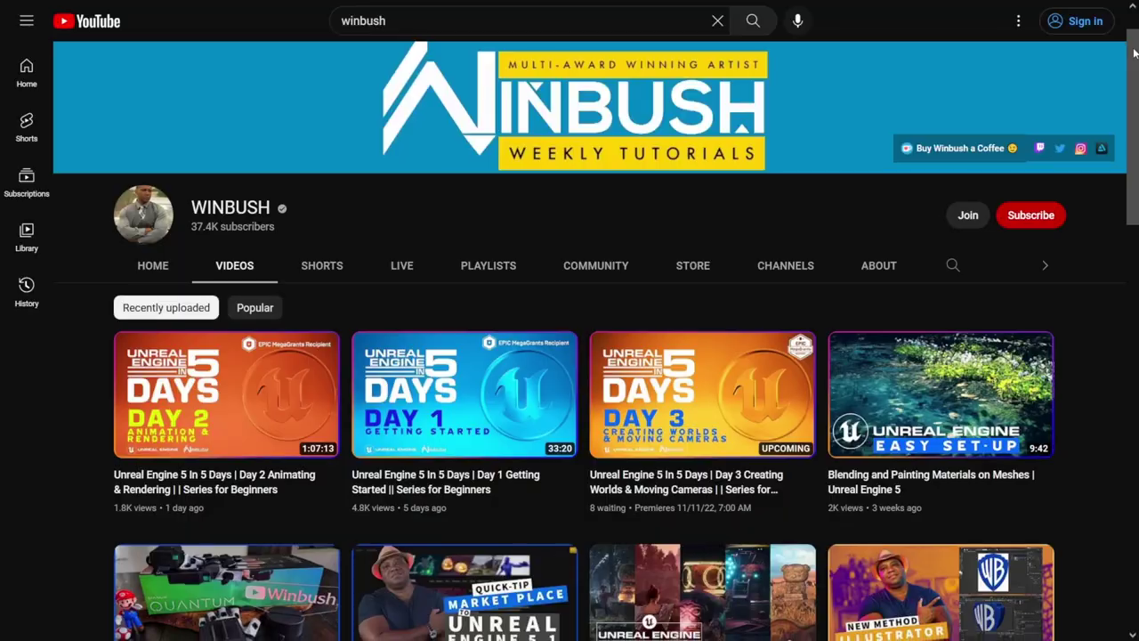
Step: Scroll the channel's video list, then open the Top 20 montage video from the Start menu
scroll(1135, 82, "down", 2)
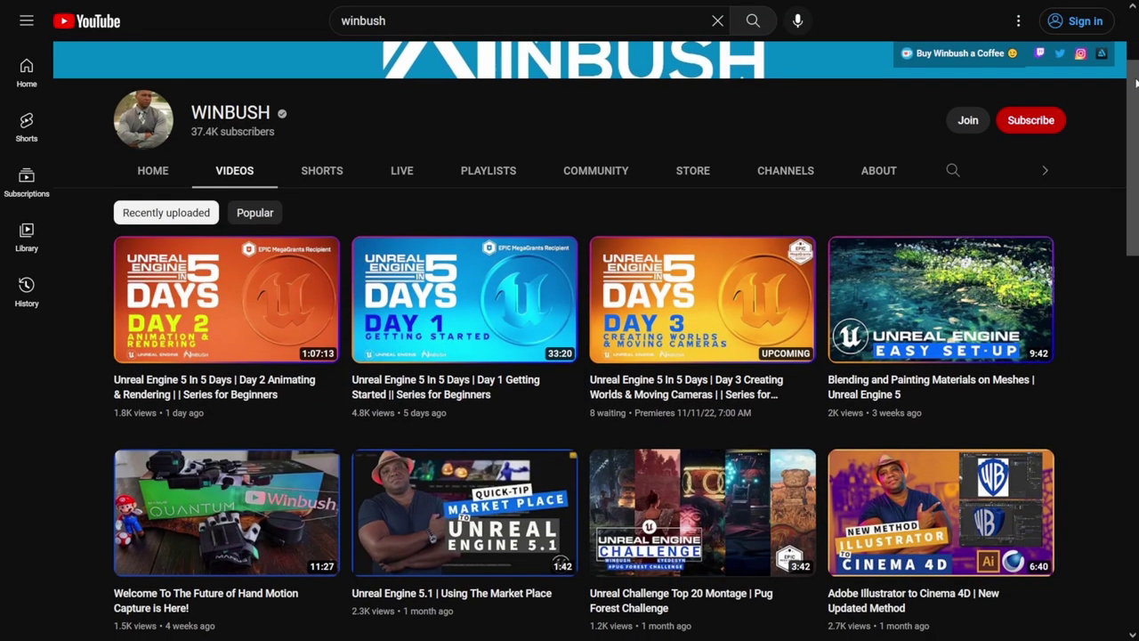
left_click_drag(1135, 82, 1136, 183)
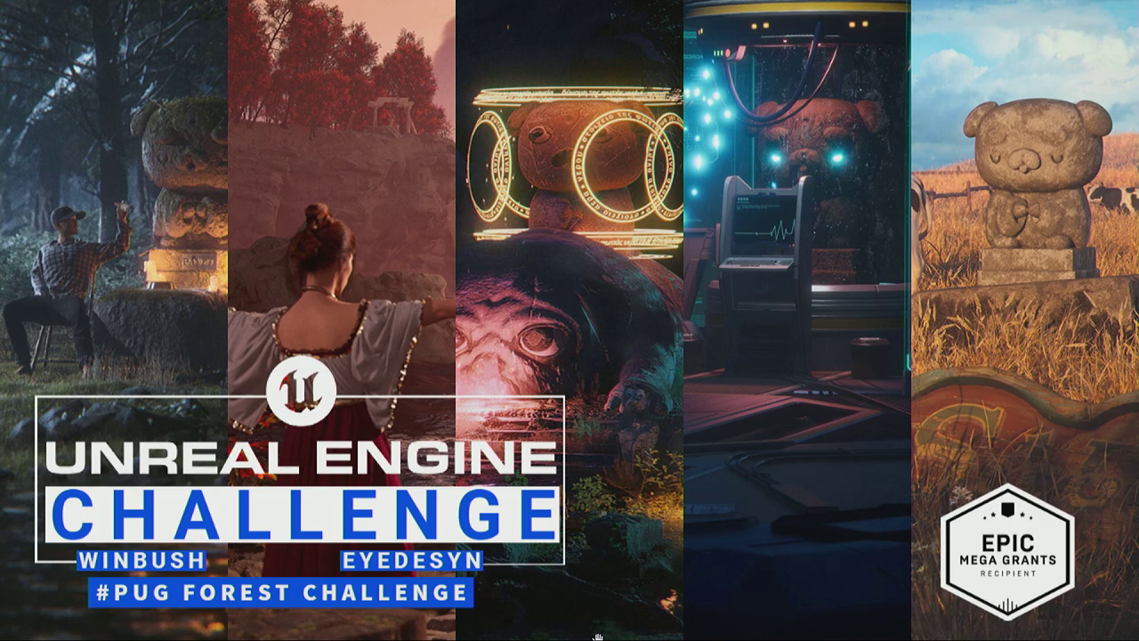
mouse_move(605, 635)
key("super")
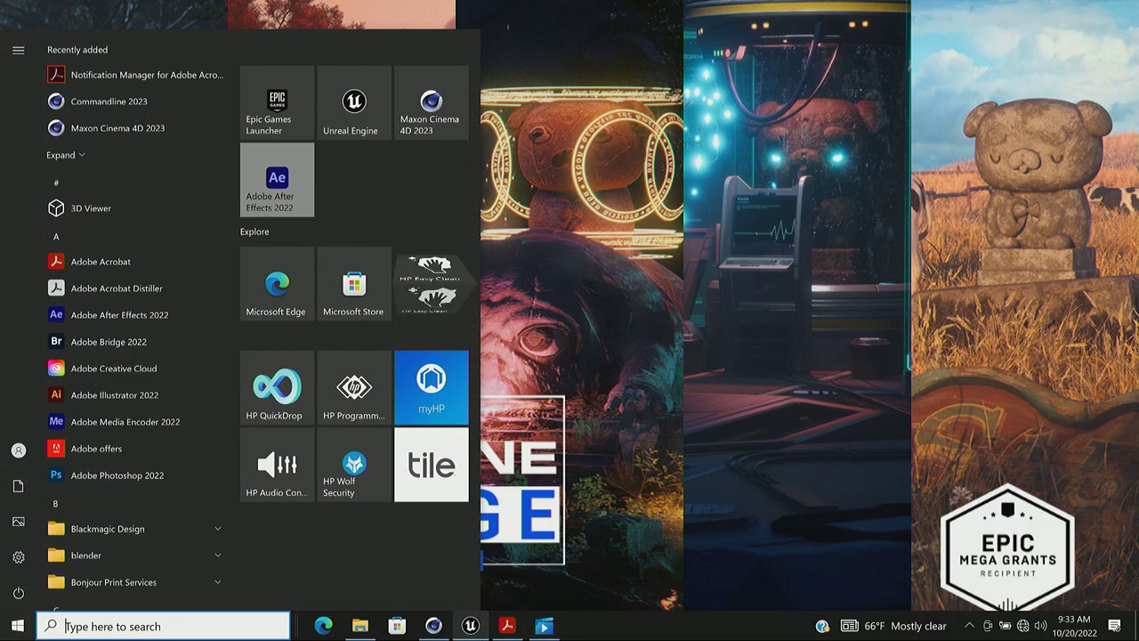
left_click(552, 630)
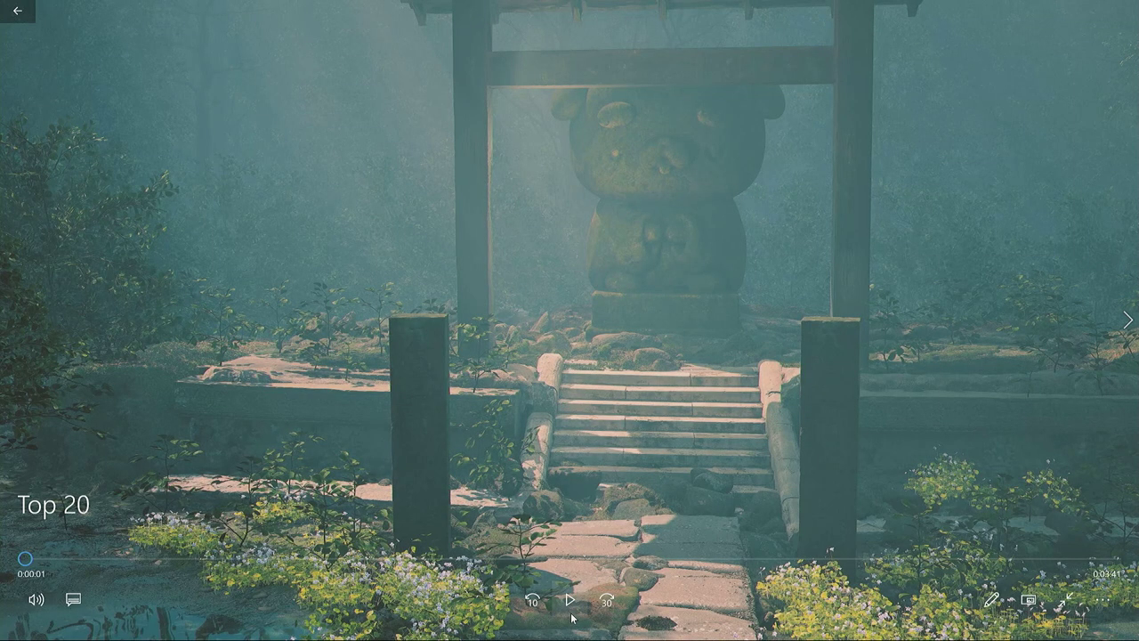
Step: Start playing the Top 20 montage in Windows Media Player
left_click(569, 600)
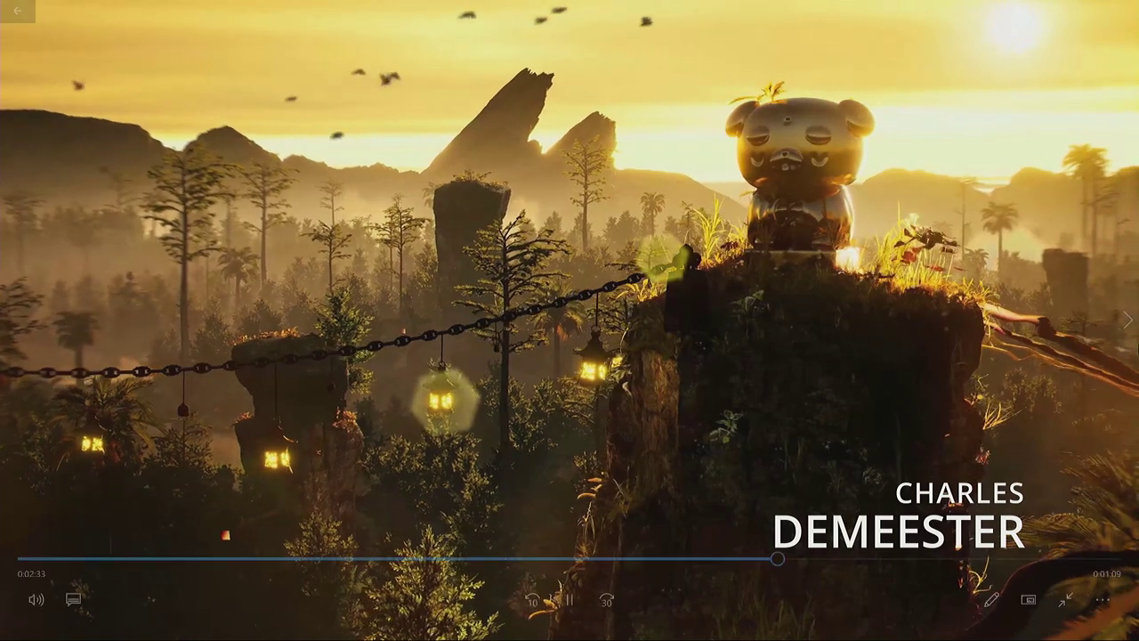
Step: Pause the montage at 0:02:35 on the bear statue scene
left_click(567, 612)
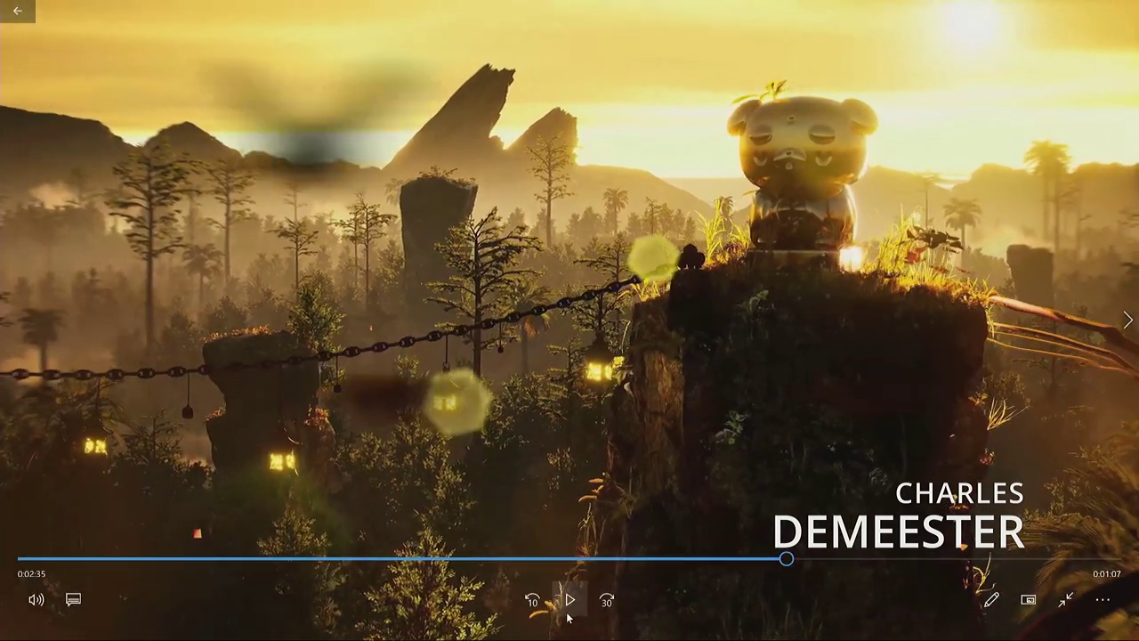
mouse_move(1134, 4)
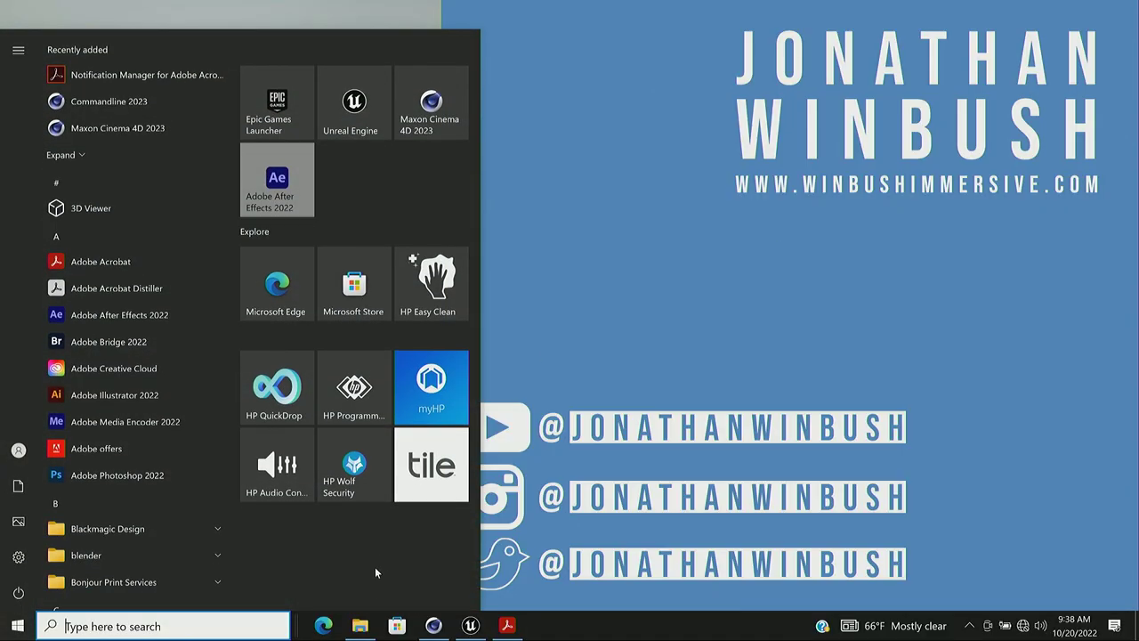
left_click(359, 626)
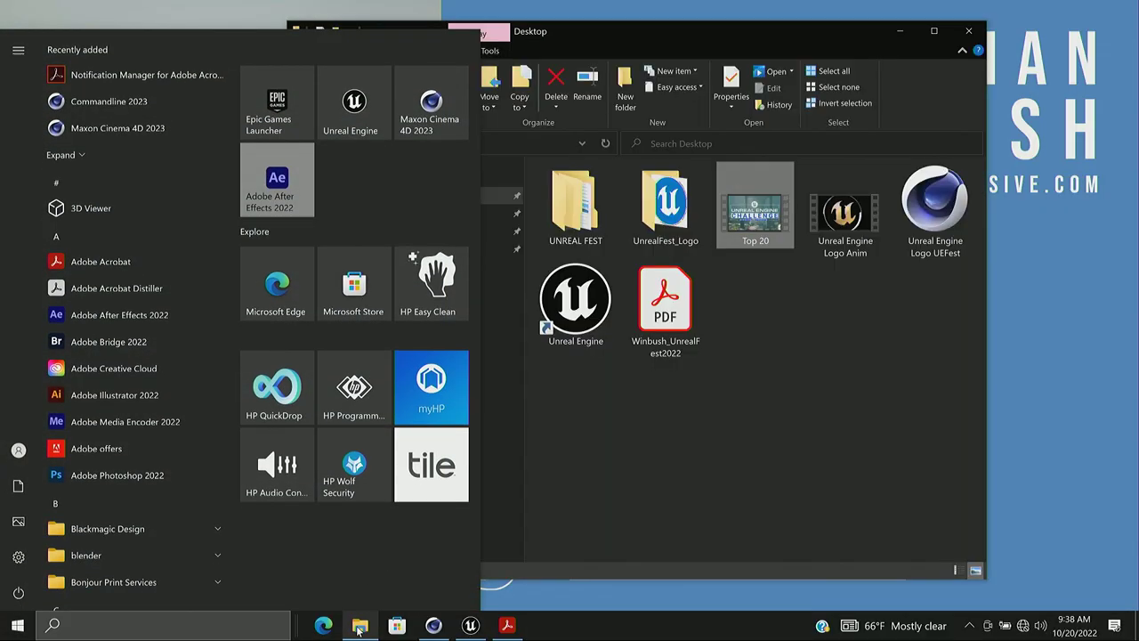
left_click(838, 228)
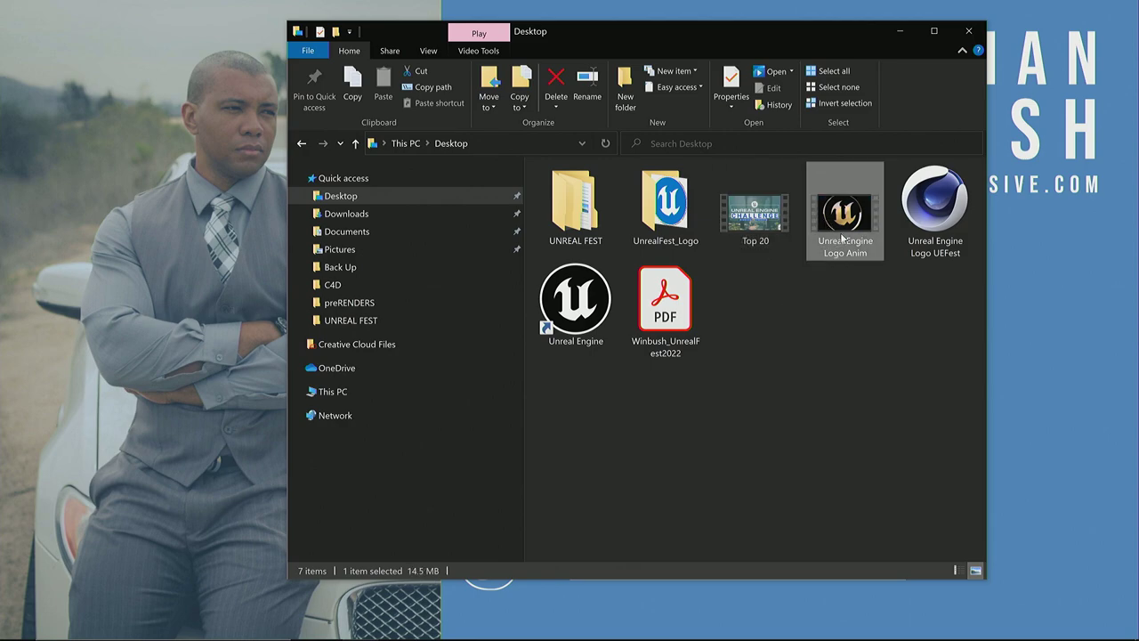
double_click(850, 225)
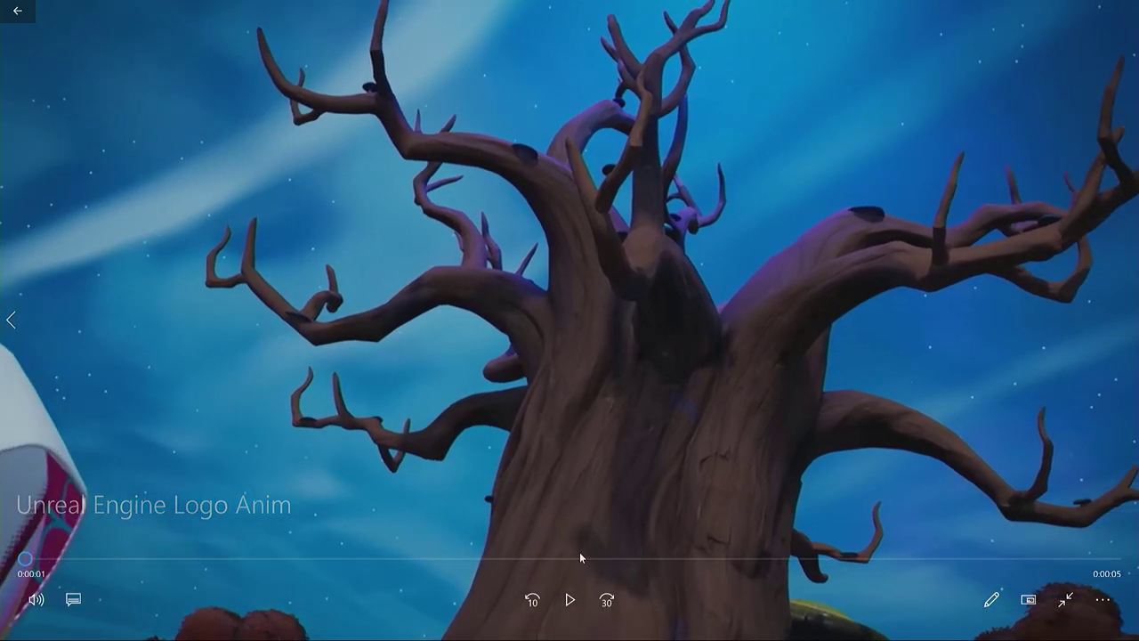
left_click(570, 599)
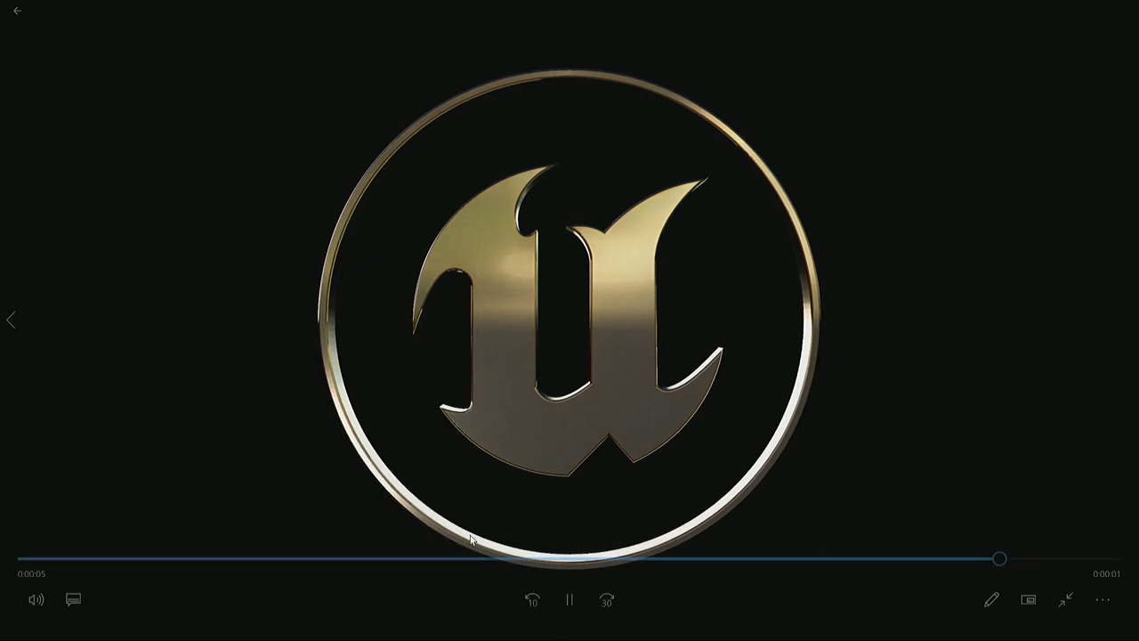
left_click_drag(192, 570, 410, 511)
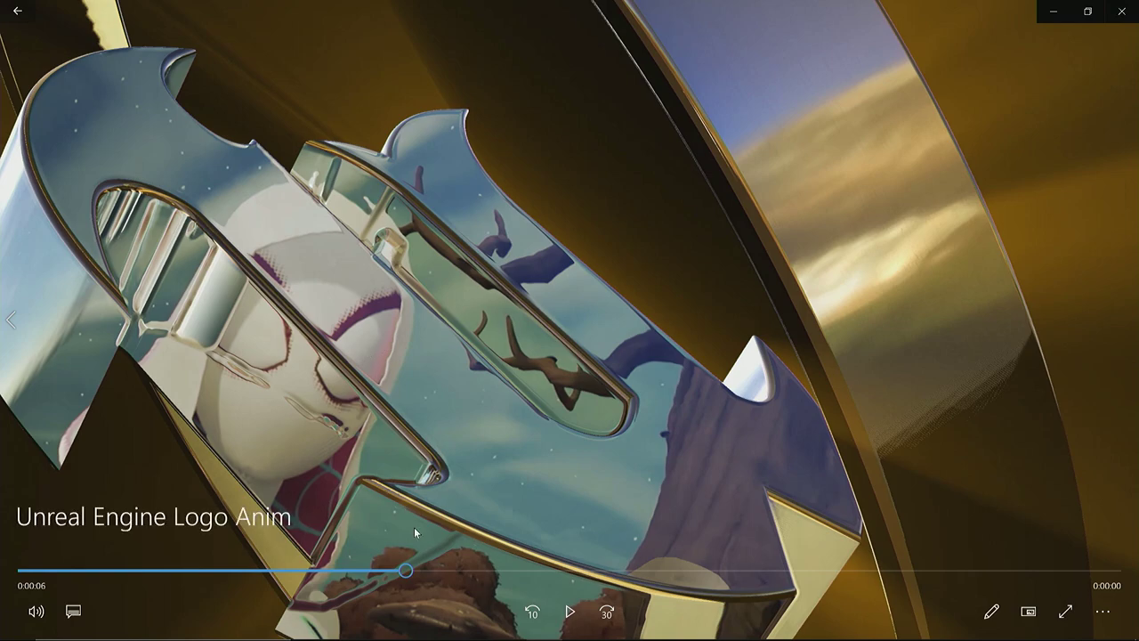
left_click_drag(408, 574, 678, 566)
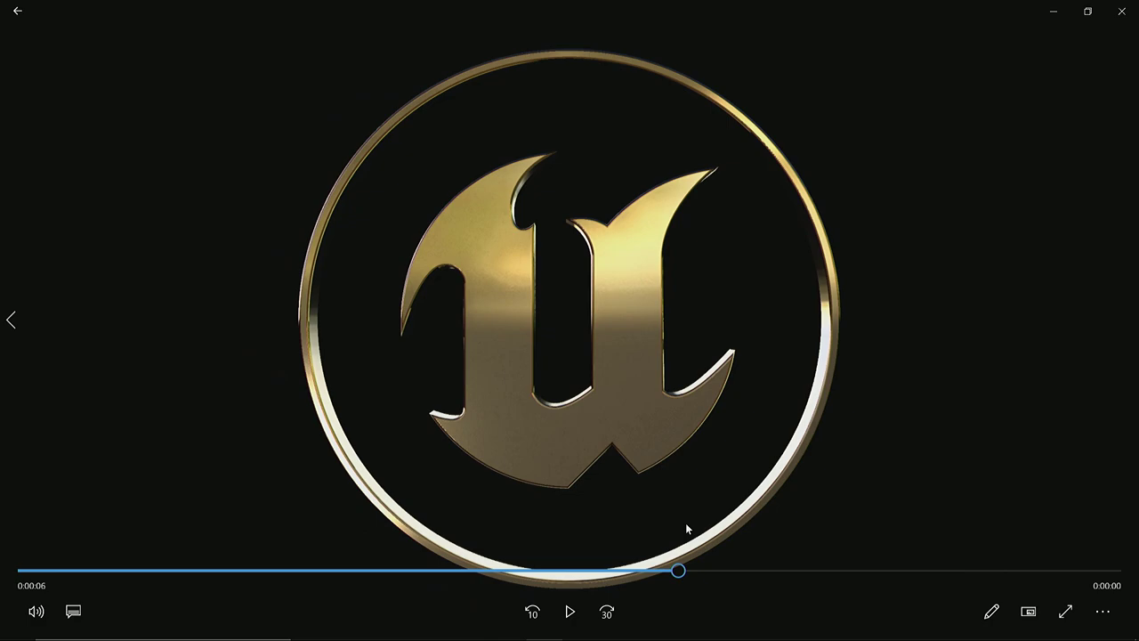
left_click(1121, 11)
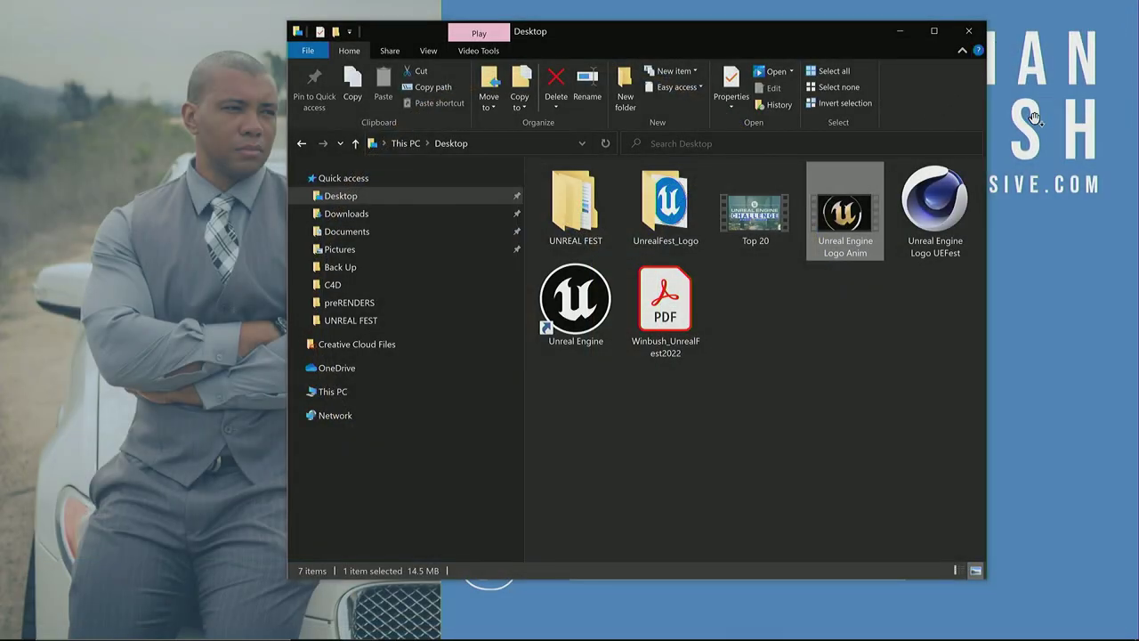
Step: Switch to the Cinema 4D window holding the UE logo scene
key("super")
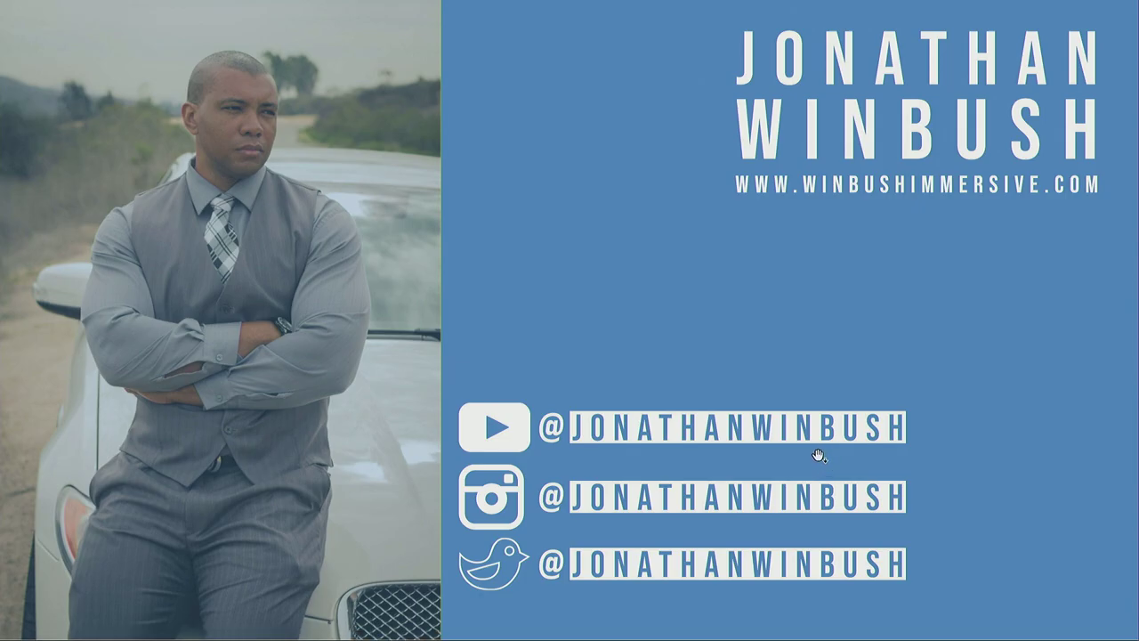
key("Escape")
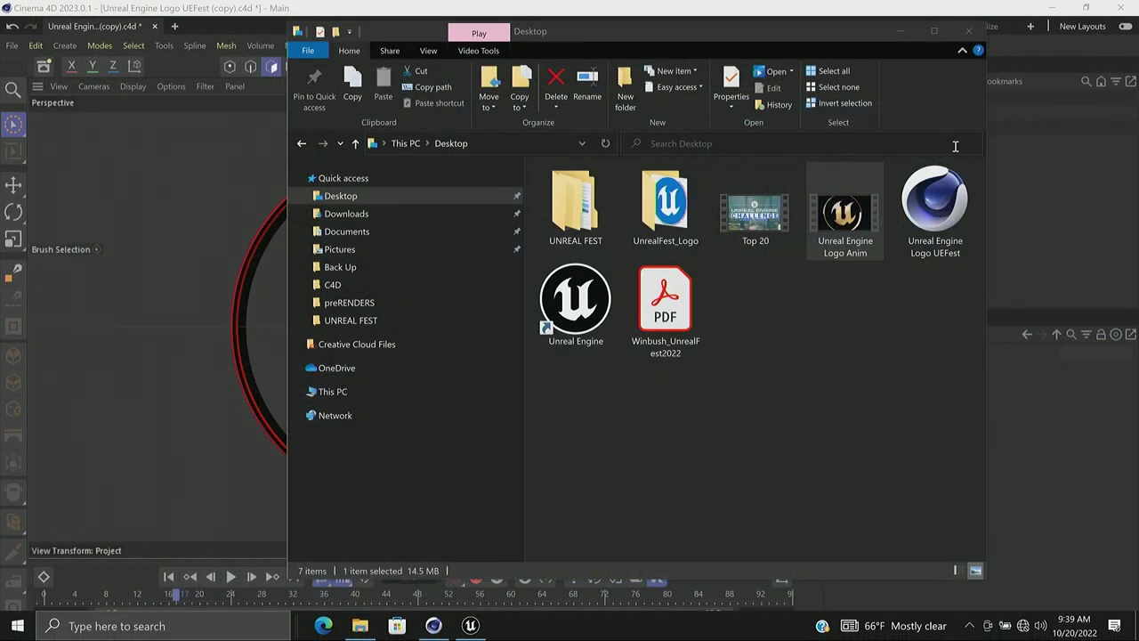
left_click(901, 30)
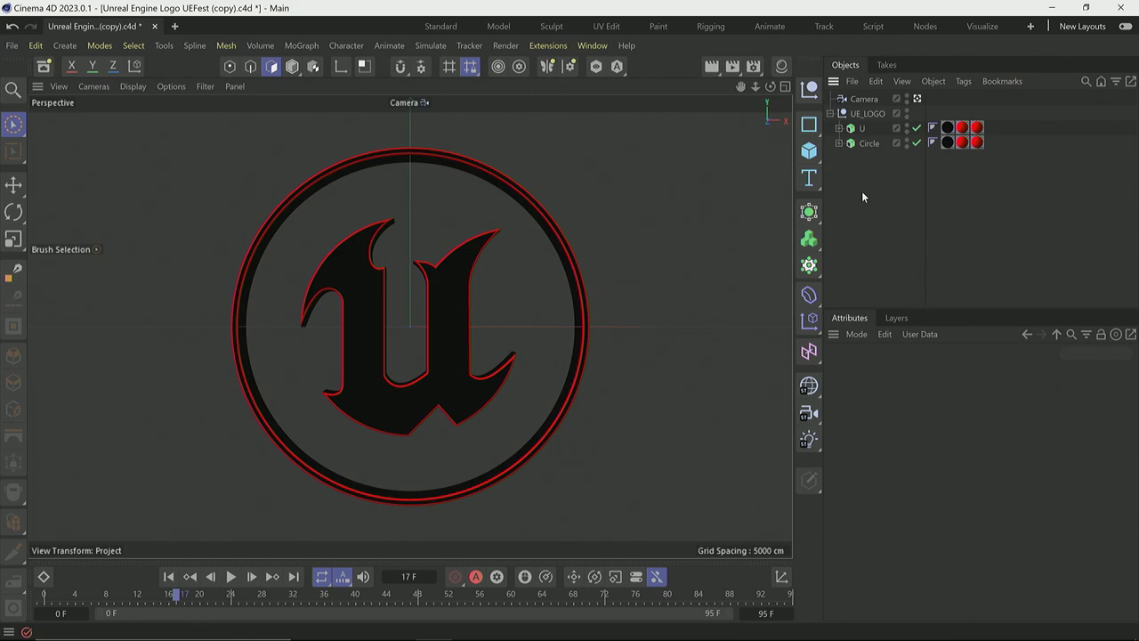
Step: Expand U and Circle in the Object Manager and select each Spline child
left_click(838, 129)
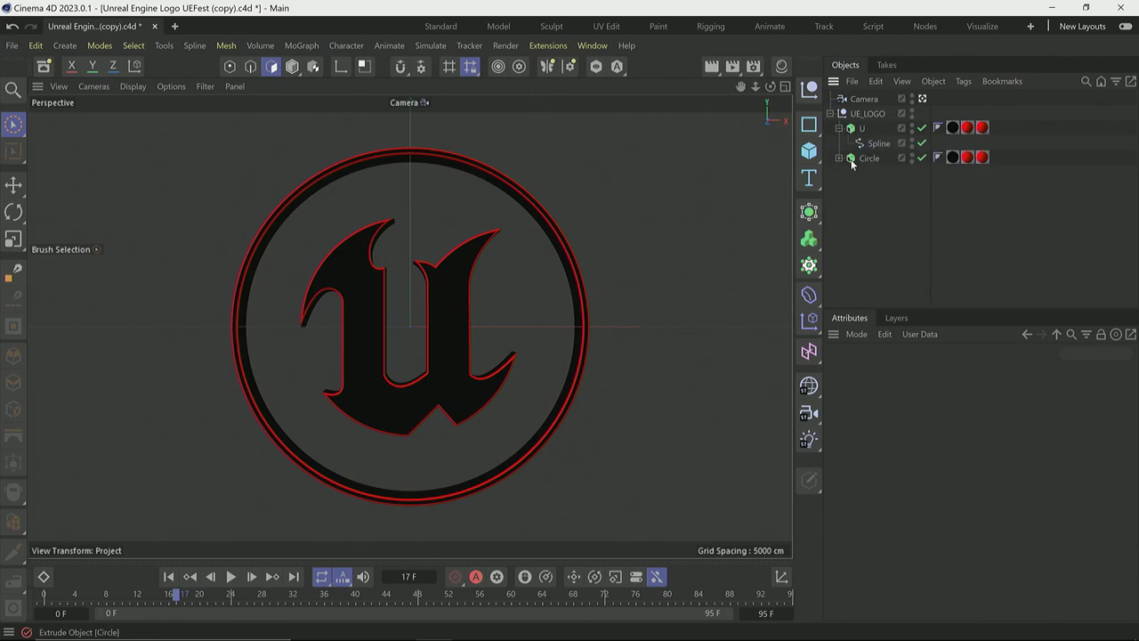
left_click(838, 157)
left_click(877, 143)
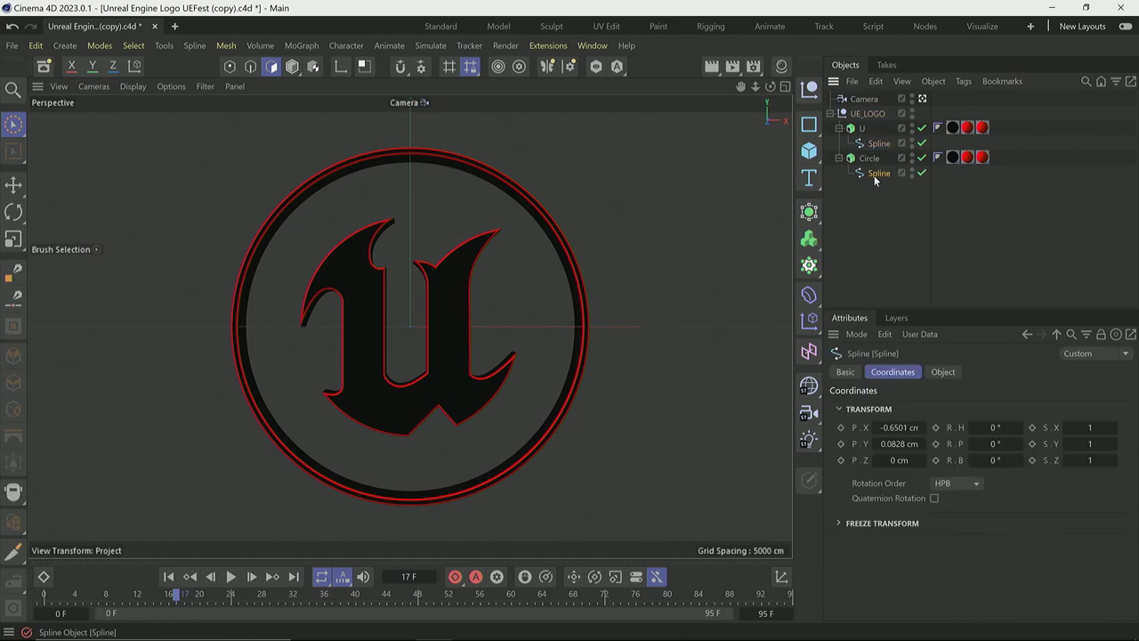
left_click(877, 173)
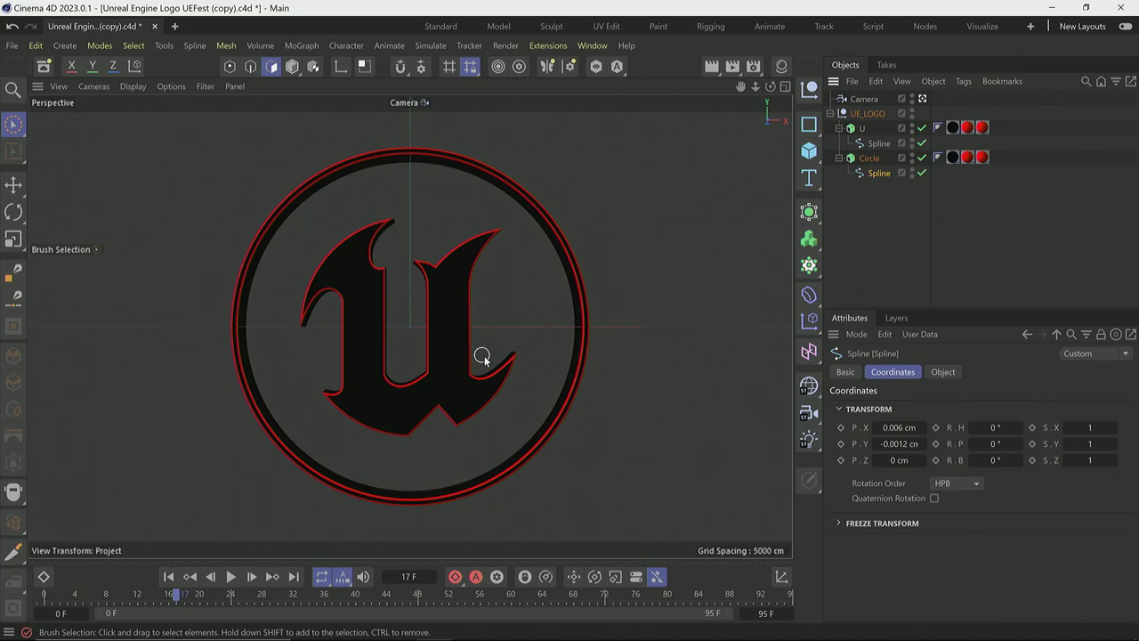
Step: Select UE_LOGO and keyframe its heading and pitch rotation at frame 90
left_click(862, 114)
left_click(838, 129)
left_click(838, 143)
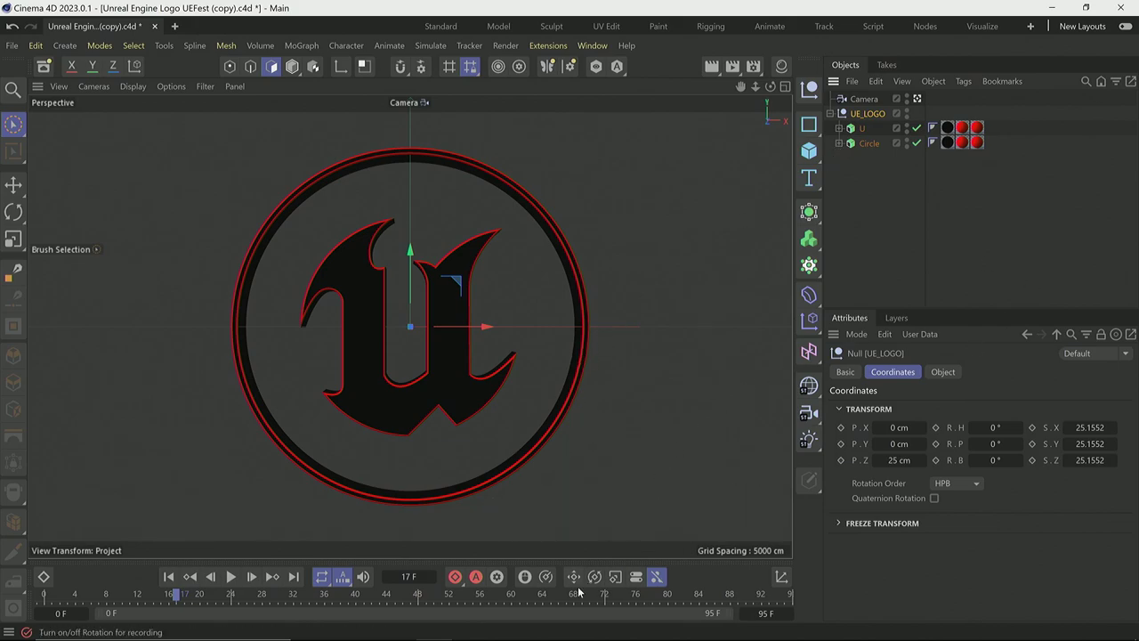
left_click(741, 600)
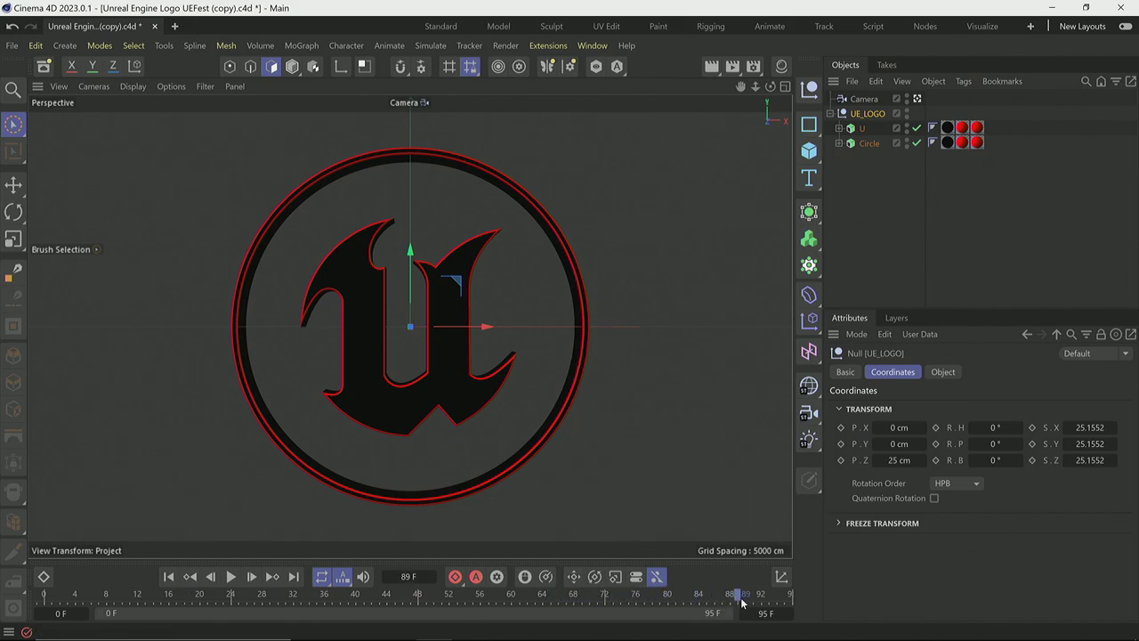
left_click_drag(741, 603, 746, 602)
left_click(935, 429)
left_click(936, 444)
Step: At frame 0, set UE_LOGO pitch to -90° and keyframe the rotation
left_click_drag(752, 594, 45, 595)
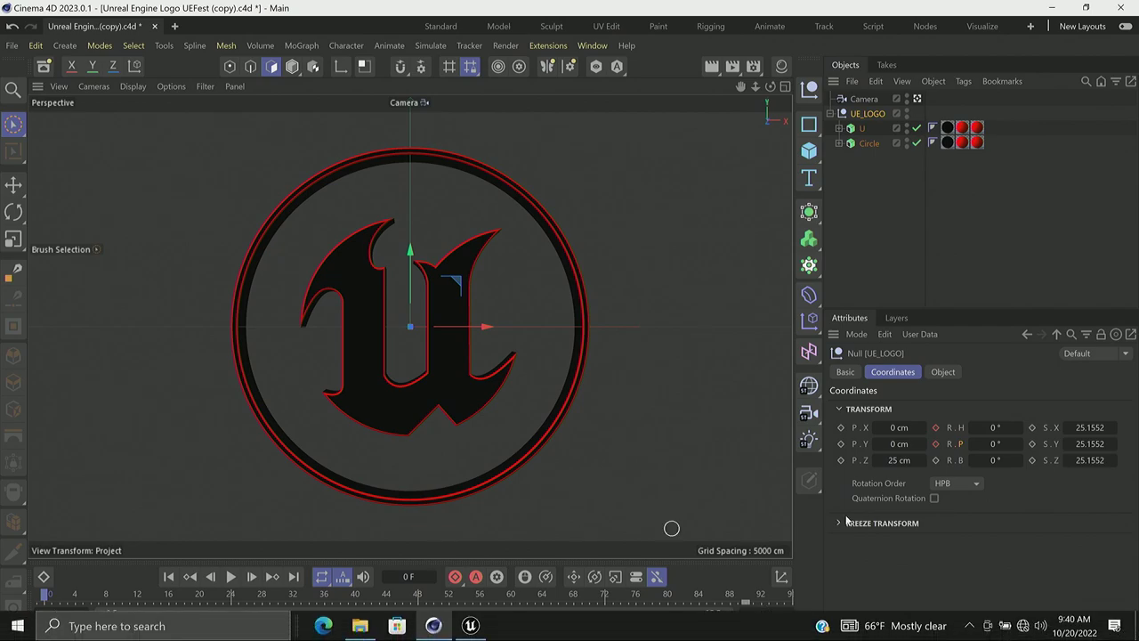
left_click_drag(997, 428, 1063, 427)
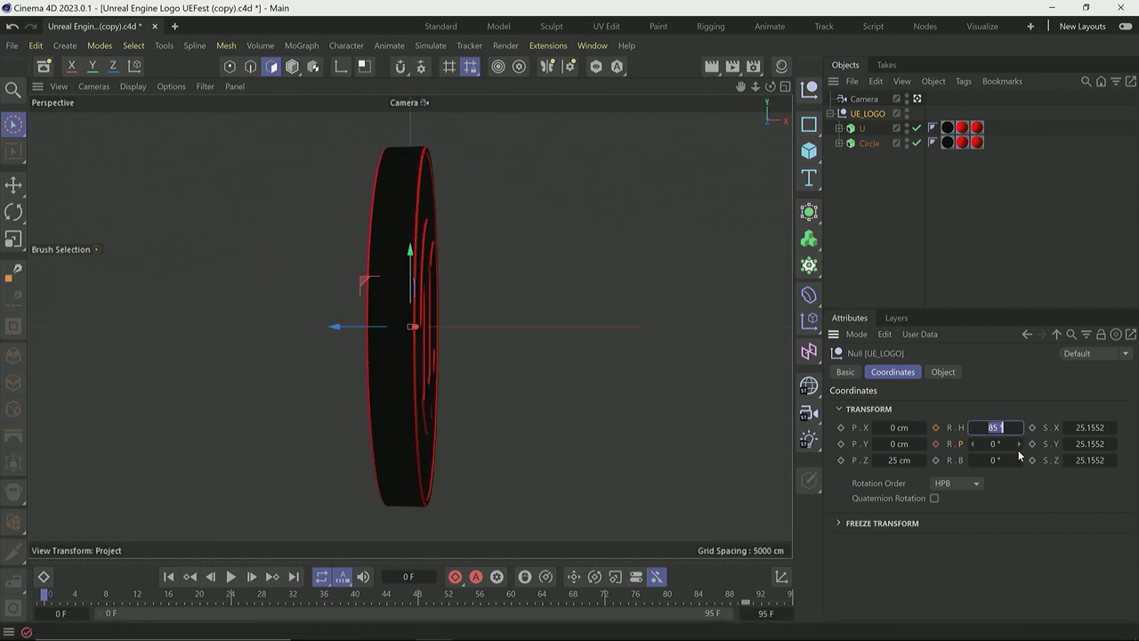
type("0")
key("Return")
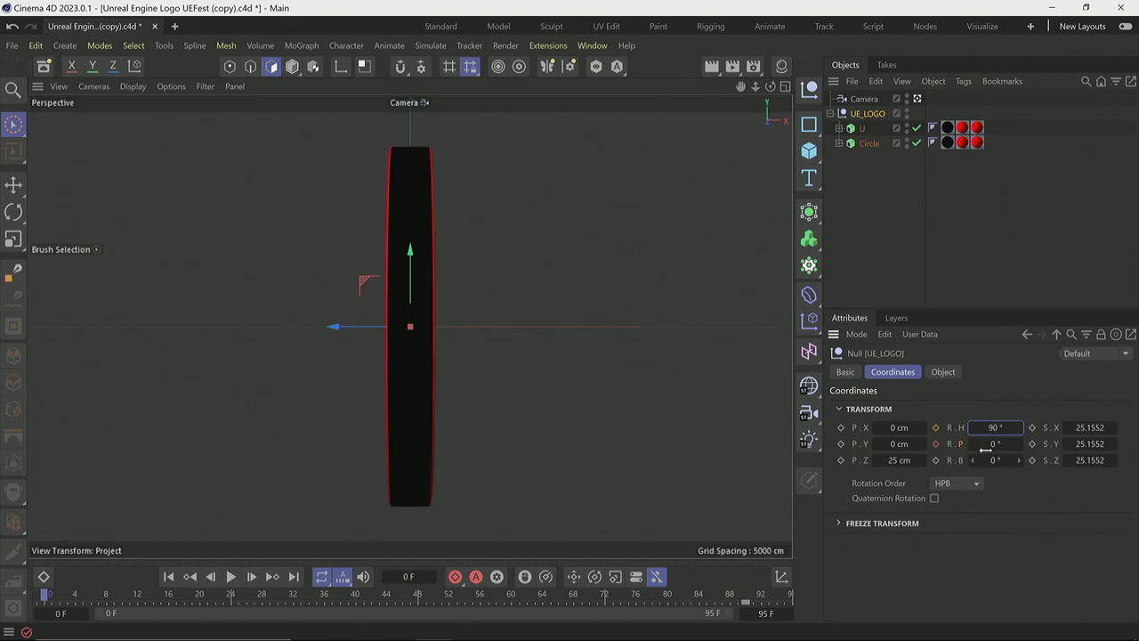
left_click_drag(986, 443, 986, 451)
left_click(1003, 452)
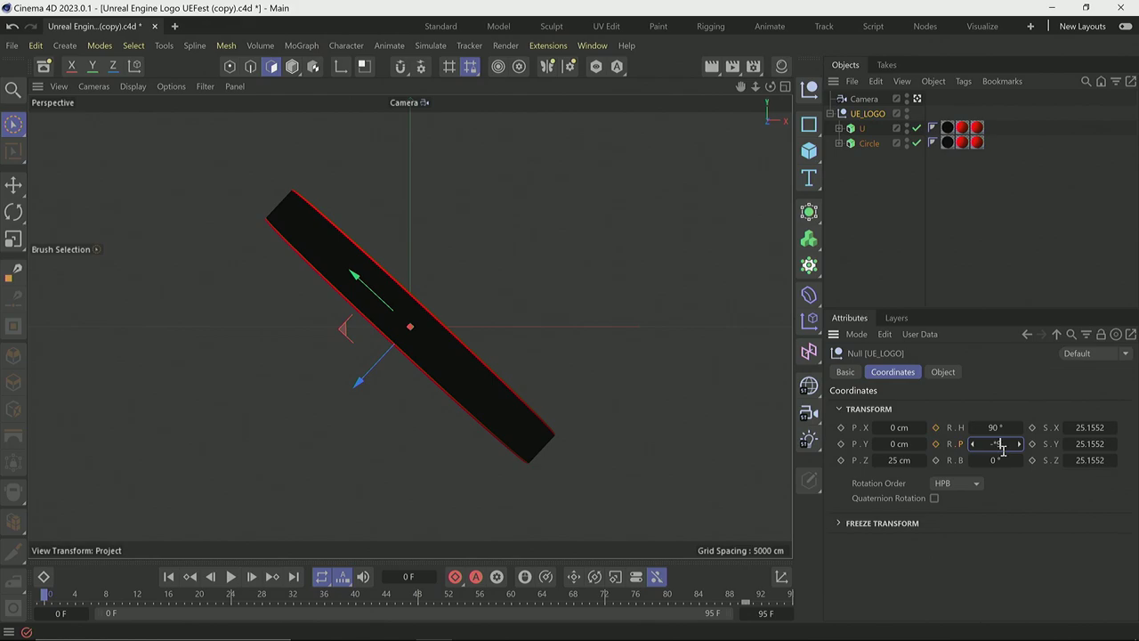
type("-90")
key("Return")
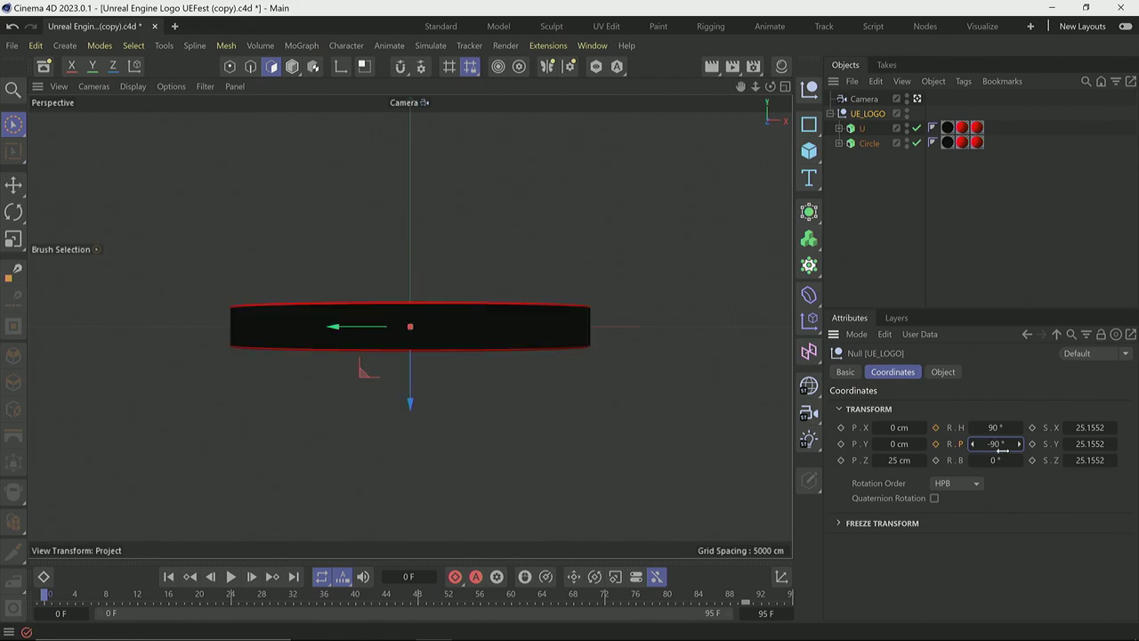
left_click(935, 427)
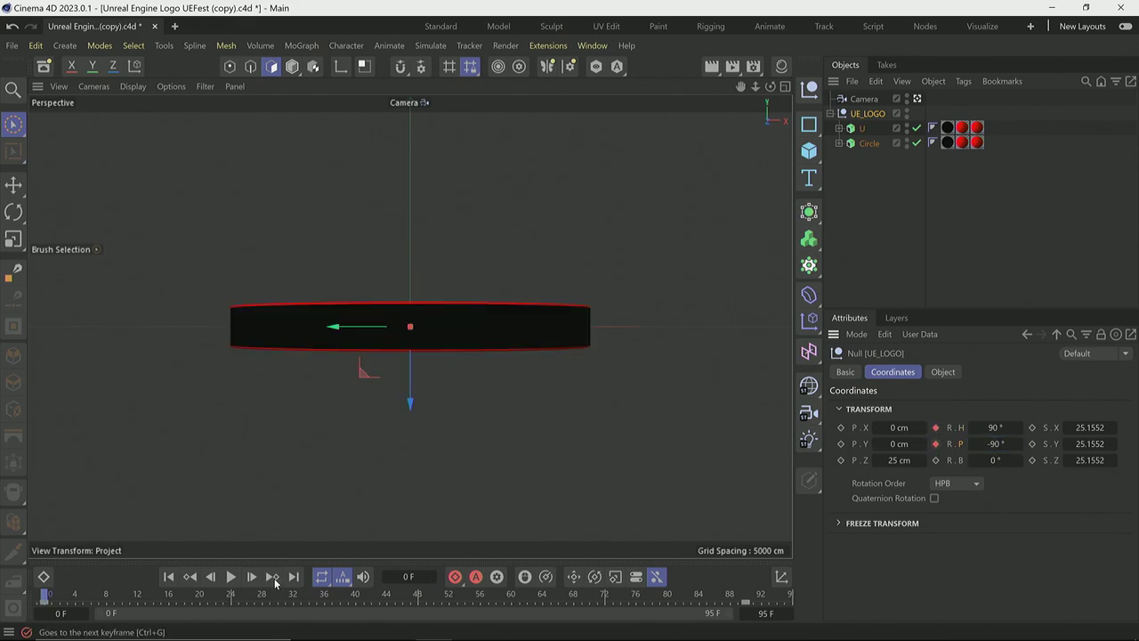
Step: Play back the animation to preview the logo flipping up
left_click(231, 577)
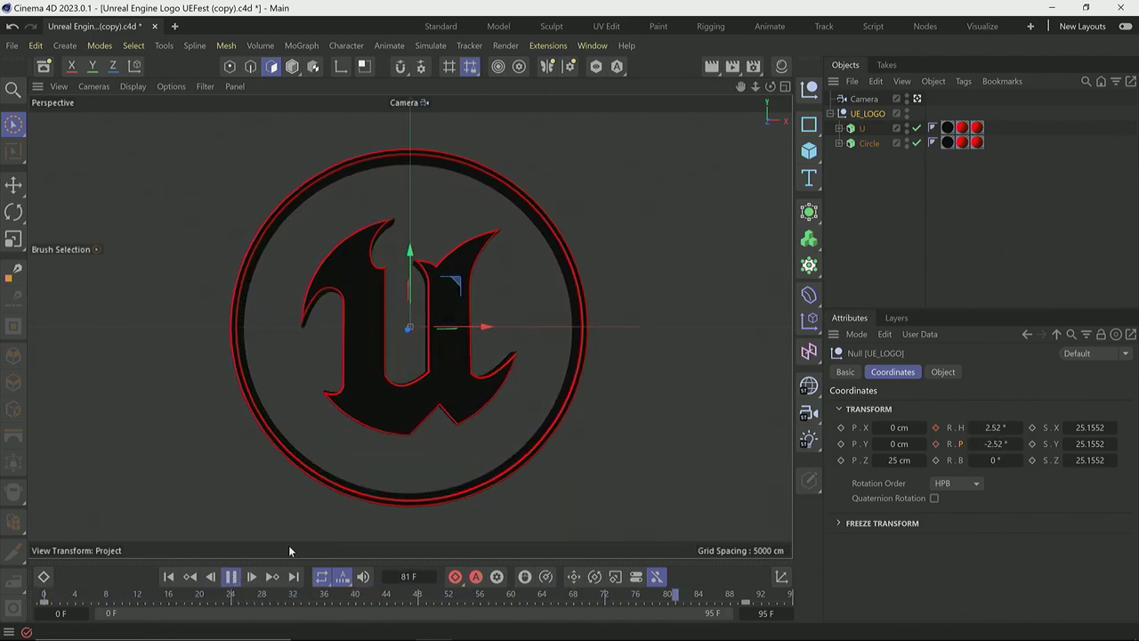
left_click(231, 578)
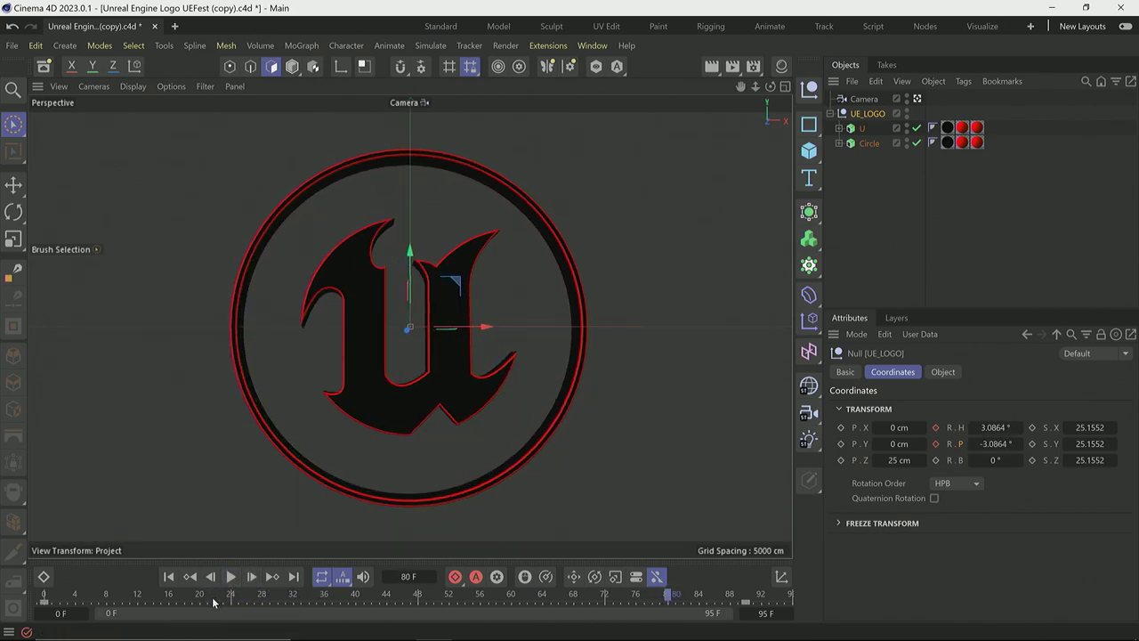
left_click(231, 593)
key("F8")
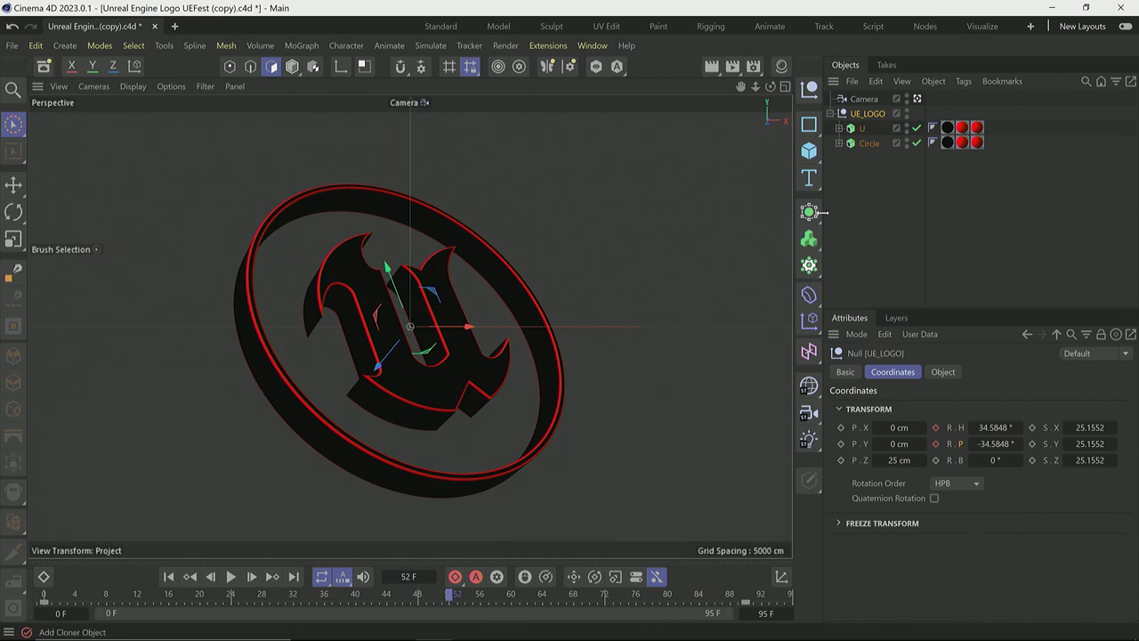
Step: Select Circle and keyframe its heading at 0° near the end of the timeline
left_click(861, 143)
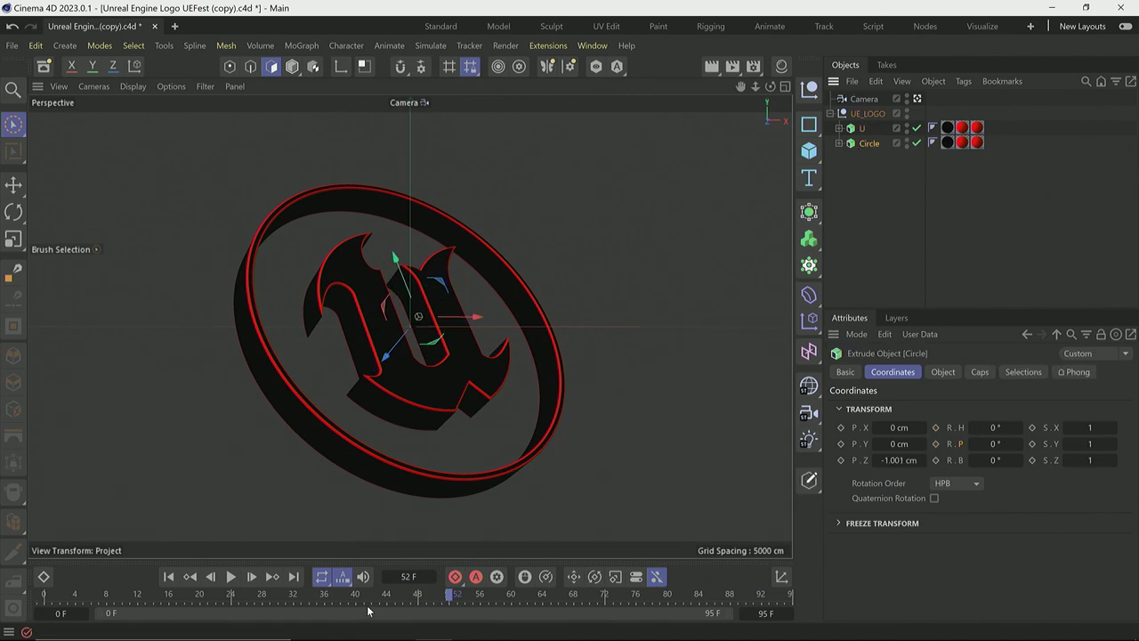
left_click_drag(390, 595, 745, 604)
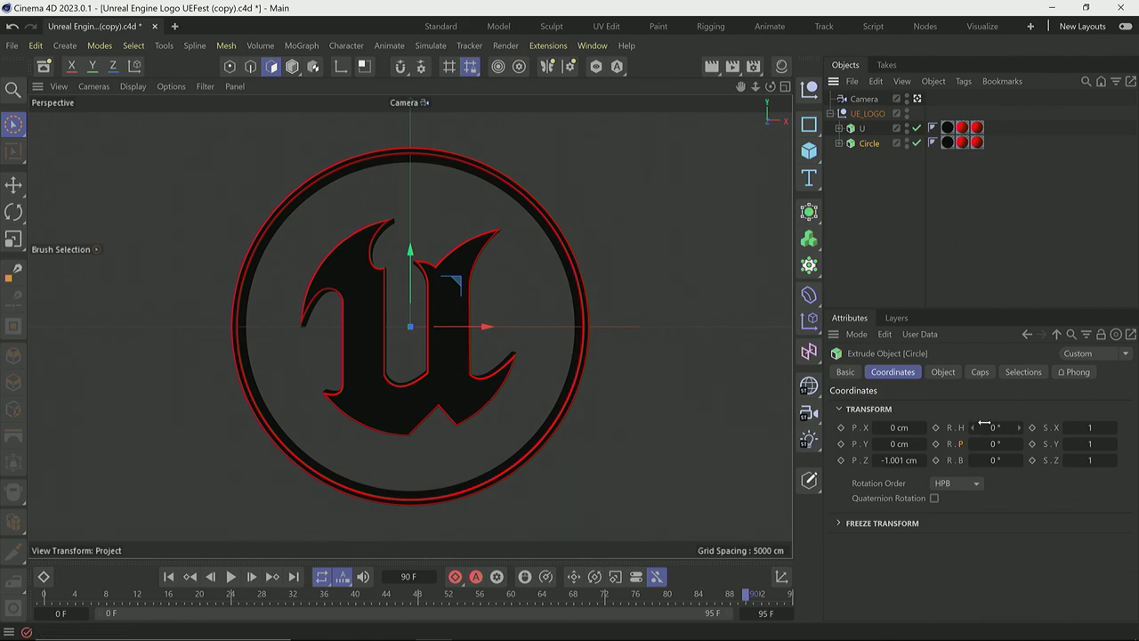
left_click_drag(1020, 427, 986, 427)
left_click(936, 427)
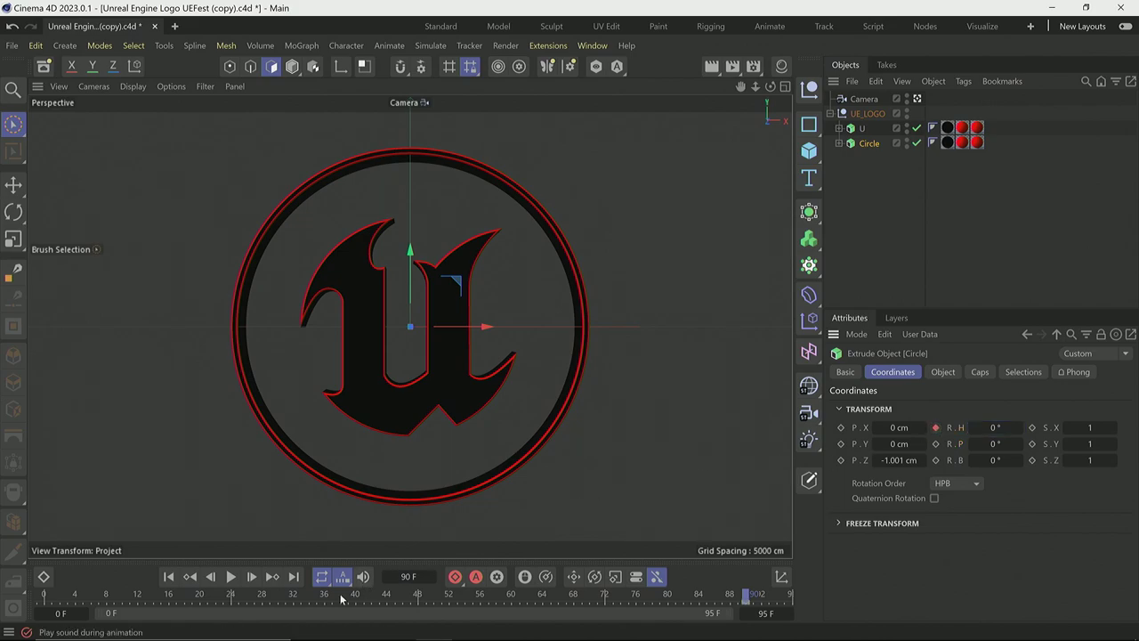
Step: At frame 0, set Circle's heading to 90° and keyframe it
left_click(133, 594)
left_click(44, 596)
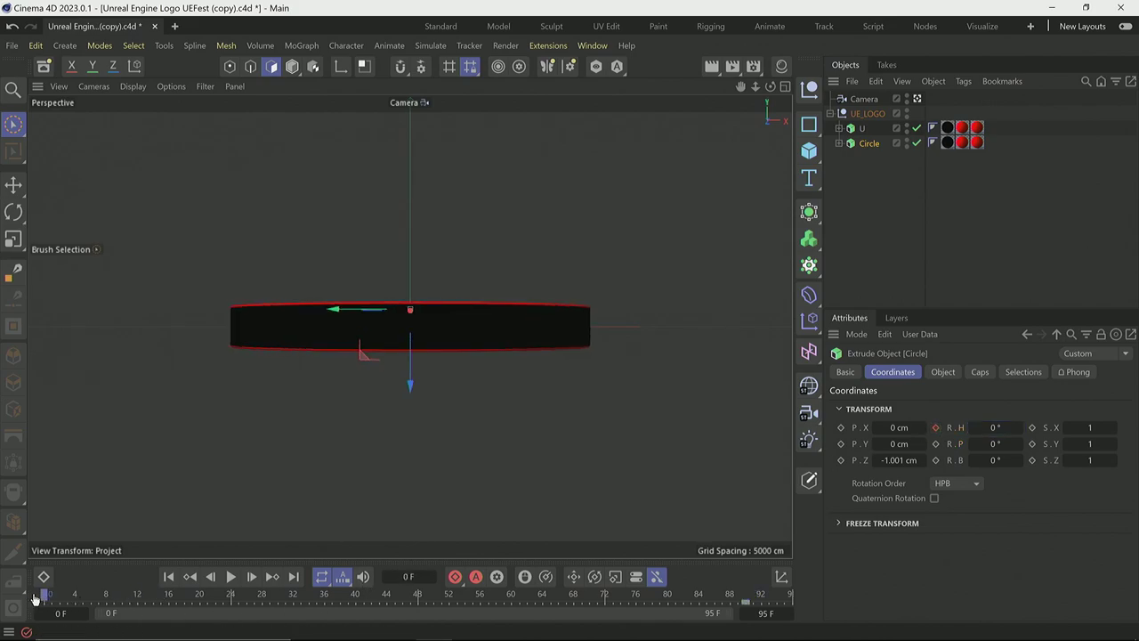
left_click_drag(1023, 430, 1062, 431)
left_click(995, 427)
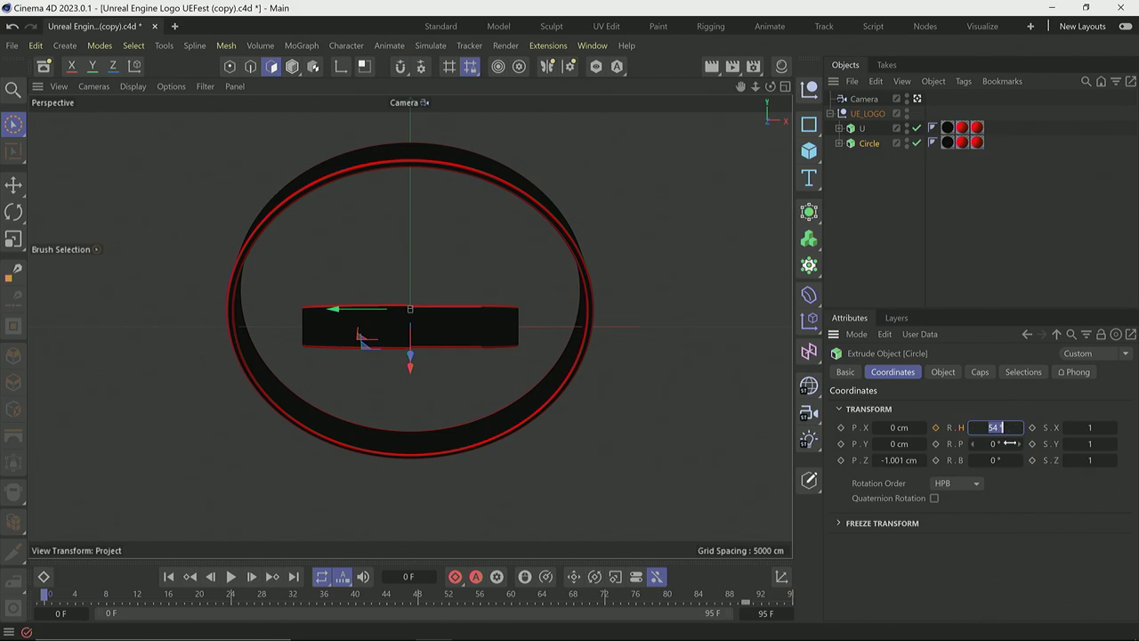
type("90")
key("Return")
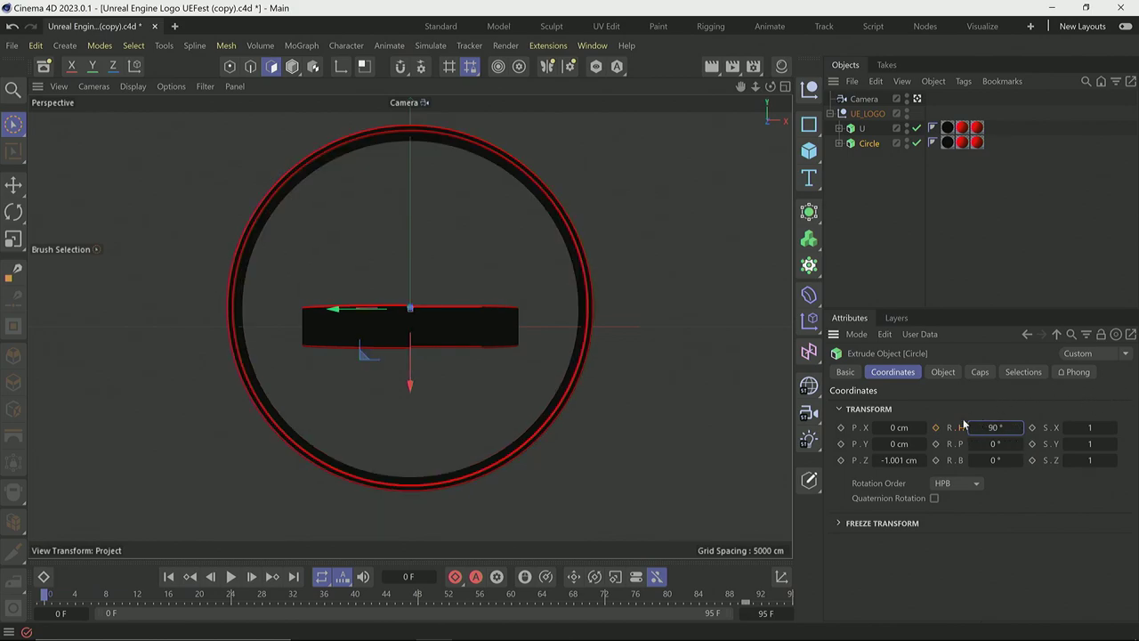
left_click(935, 427)
Step: Play the animation through to frame 90 to preview the ring spin
key("F8")
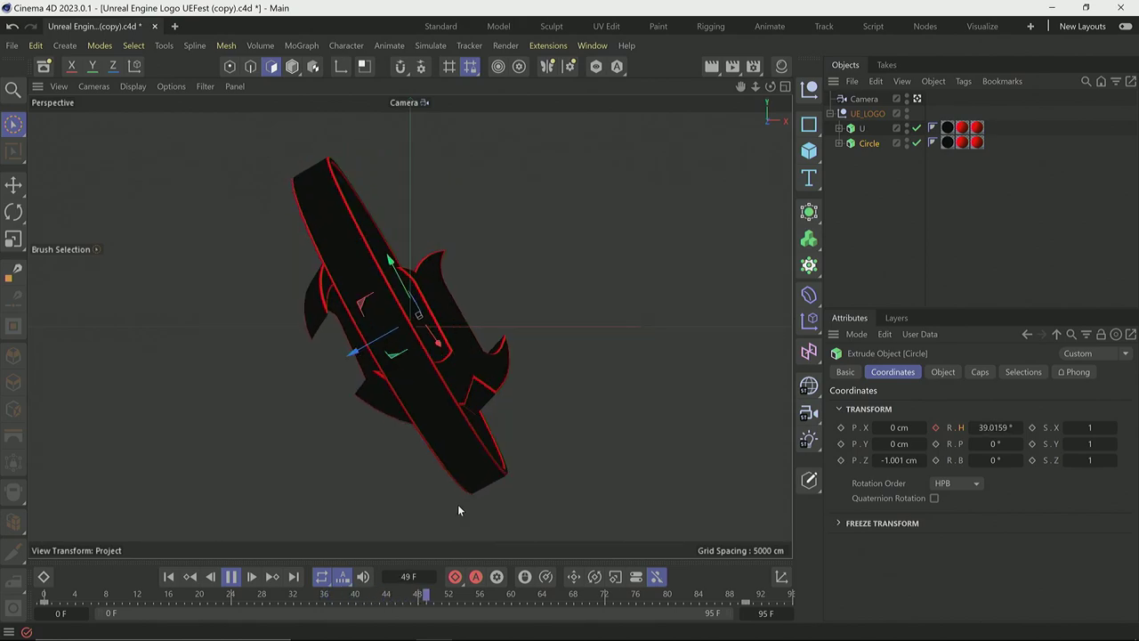
left_click(233, 577)
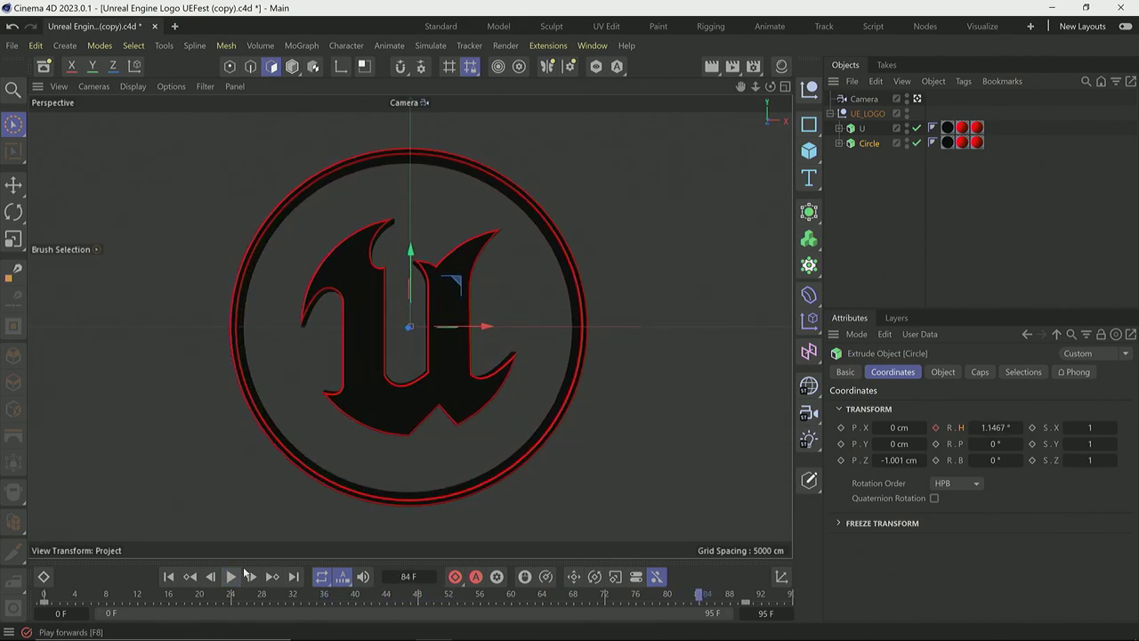
left_click(246, 574)
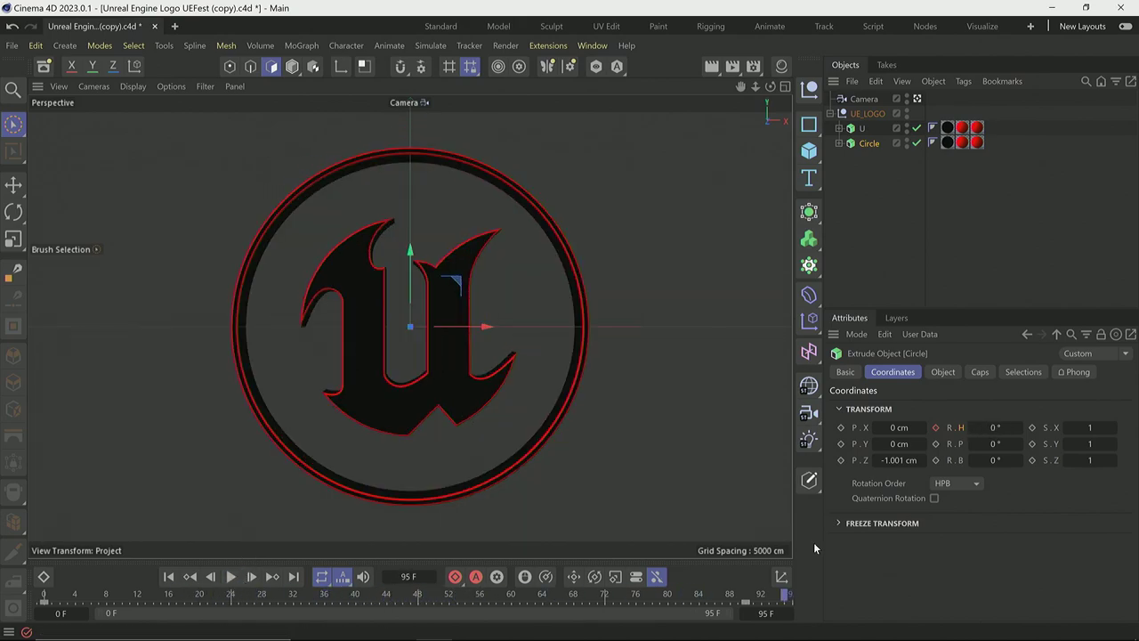
left_click(746, 592)
Step: Select Camera and keyframe its Z and X positions at frame 90
left_click(864, 99)
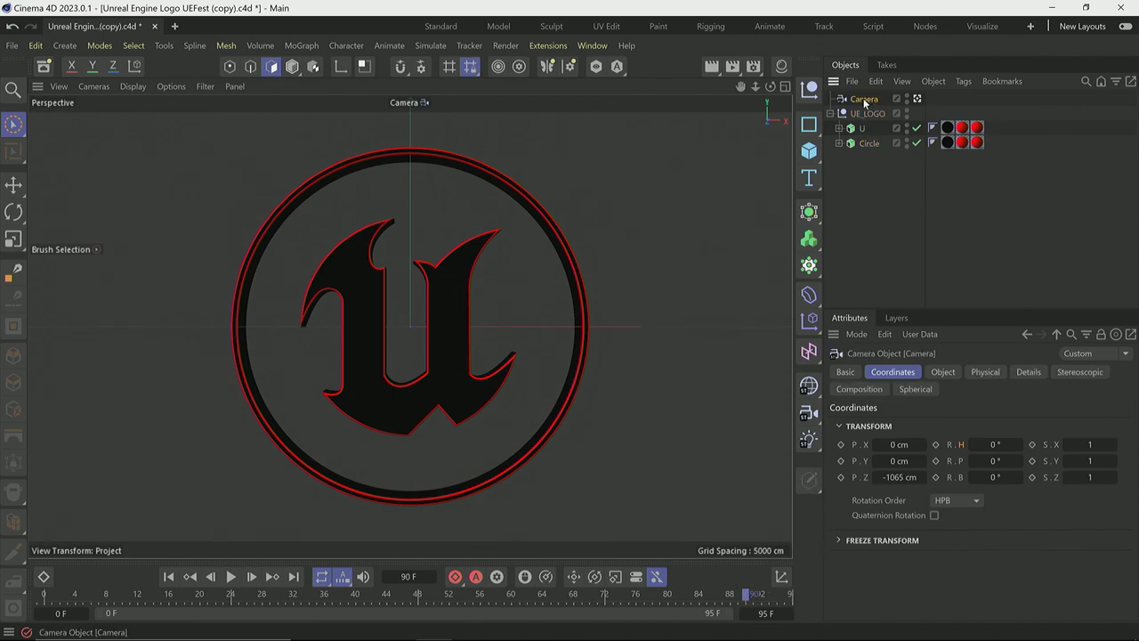
left_click(840, 476)
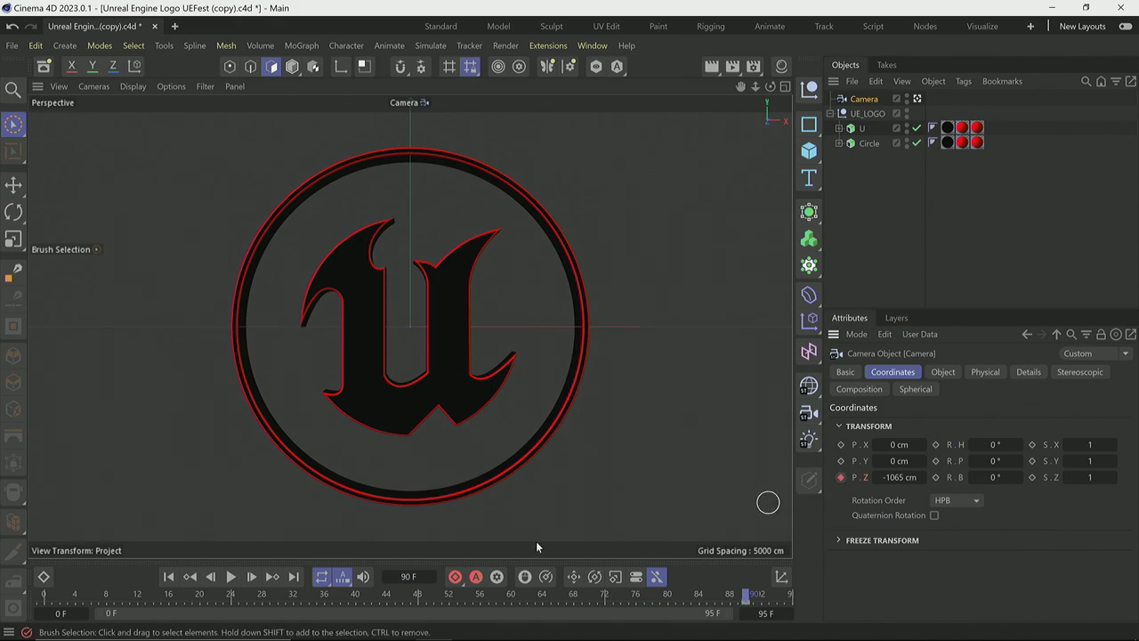
left_click(841, 444)
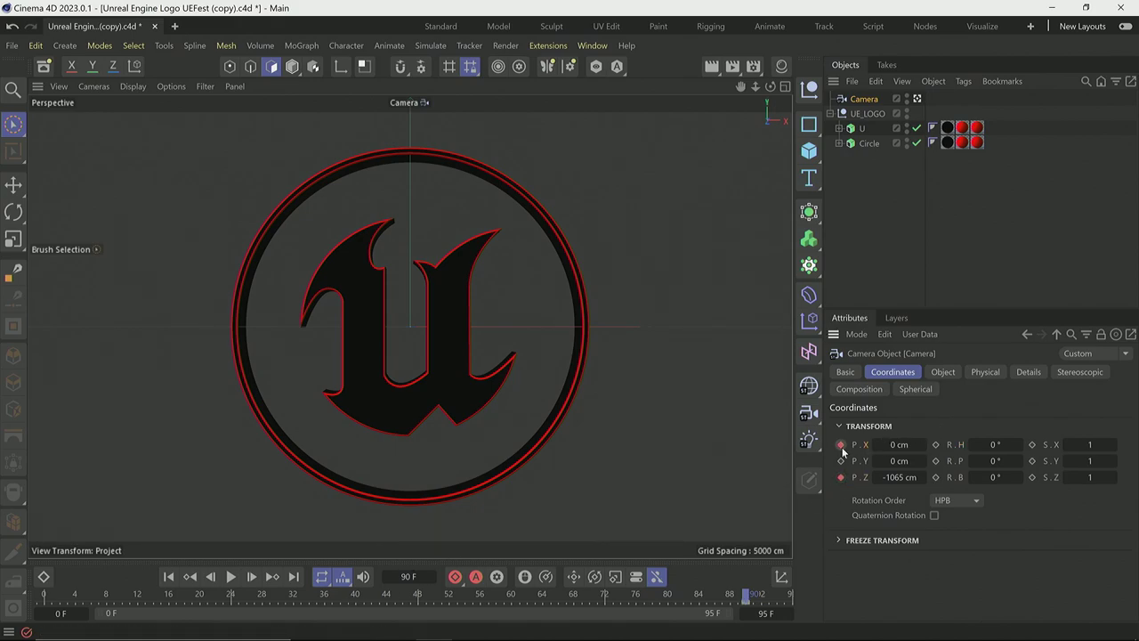
Step: At frame 0, set the camera to Z -155 cm (keyframed) and X 45 cm
left_click_drag(367, 599, 308, 593)
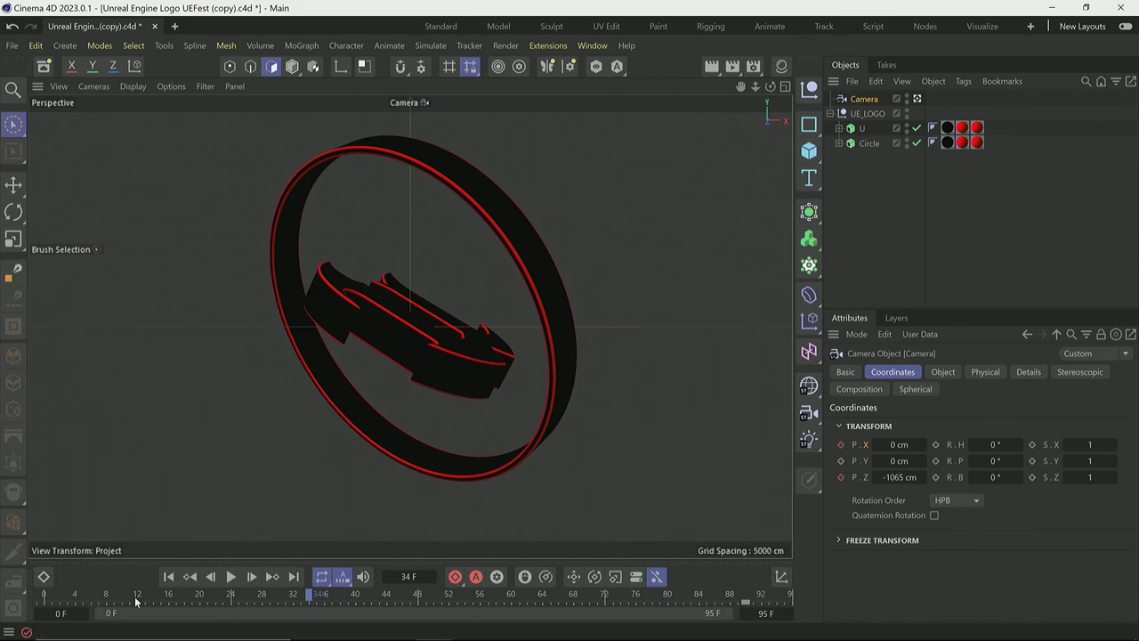
left_click(73, 597)
left_click_drag(73, 598, 43, 598)
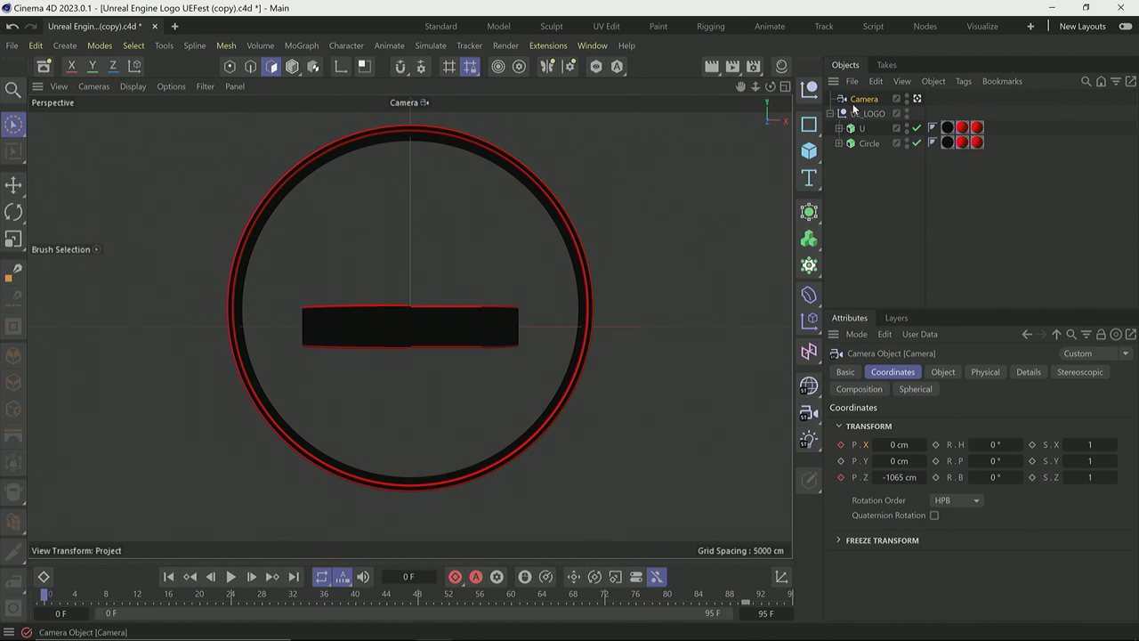
left_click_drag(907, 476, 1032, 476)
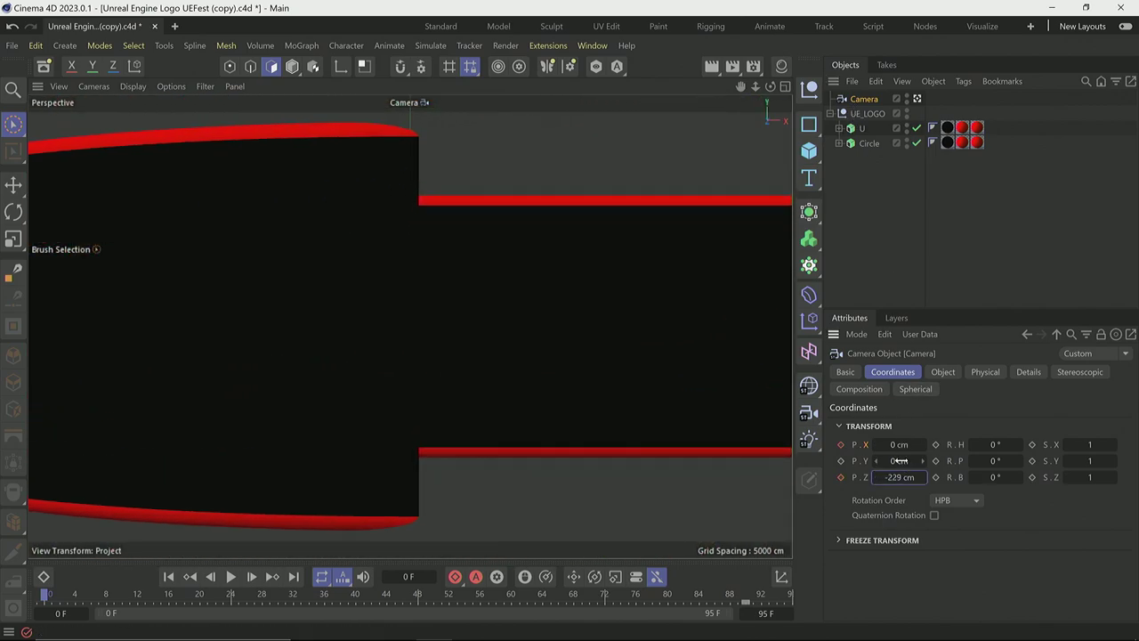
left_click_drag(887, 444, 921, 477)
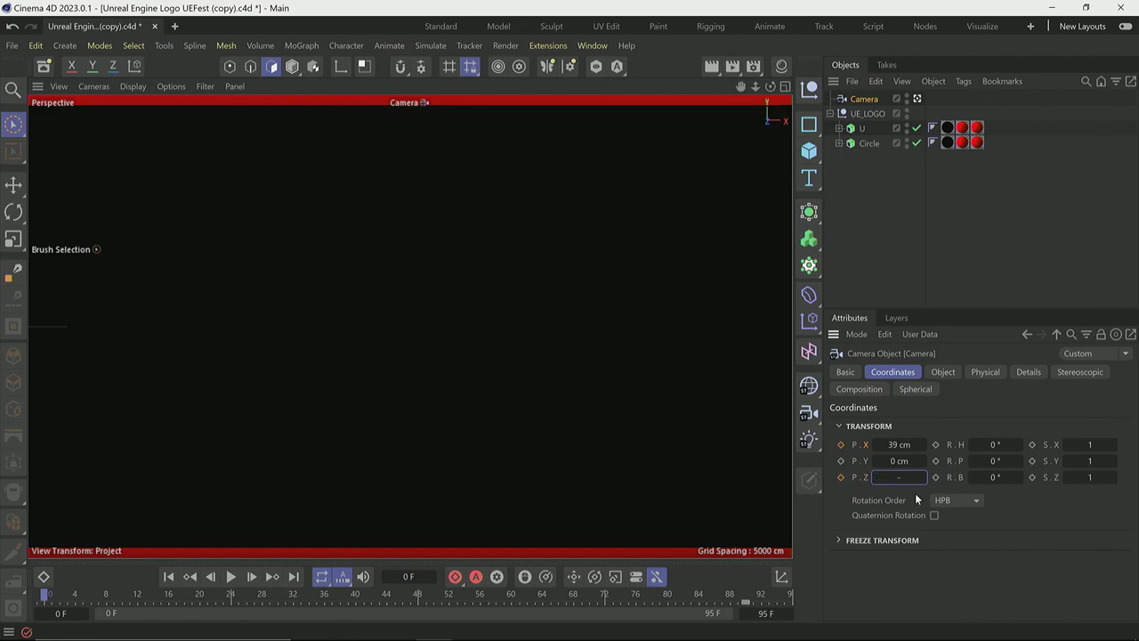
type("5")
key("Return")
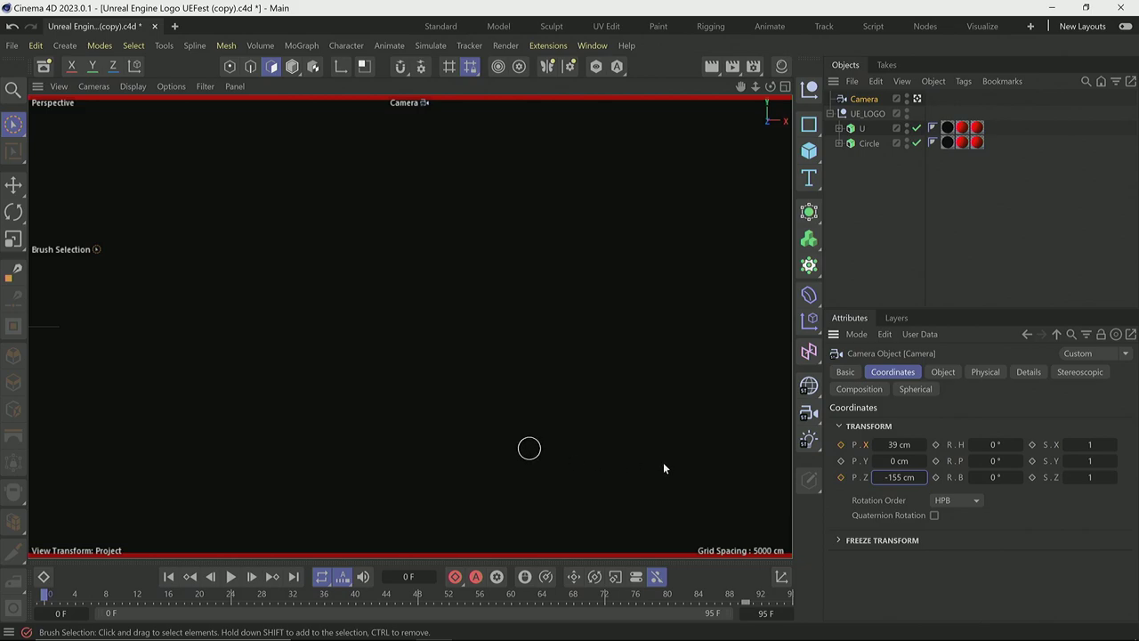
left_click(840, 476)
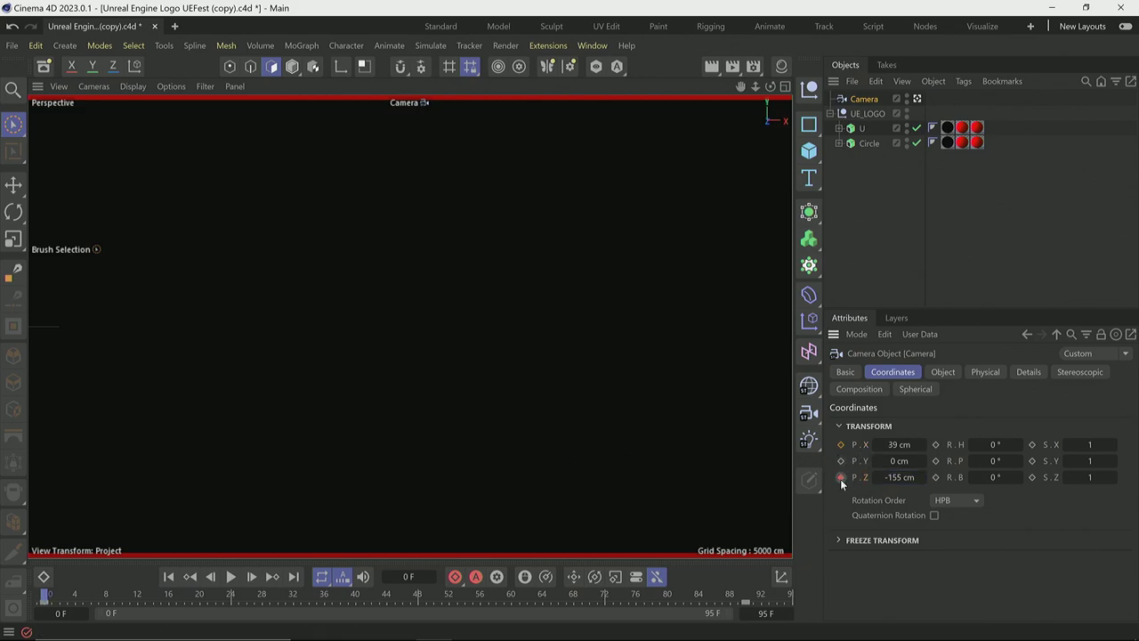
left_click(917, 444)
type("45")
key("Return")
Step: Preview the camera pull-back, stopping at frame 83, then open Project settings (24 FPS, 0–95 F)
left_click(230, 577)
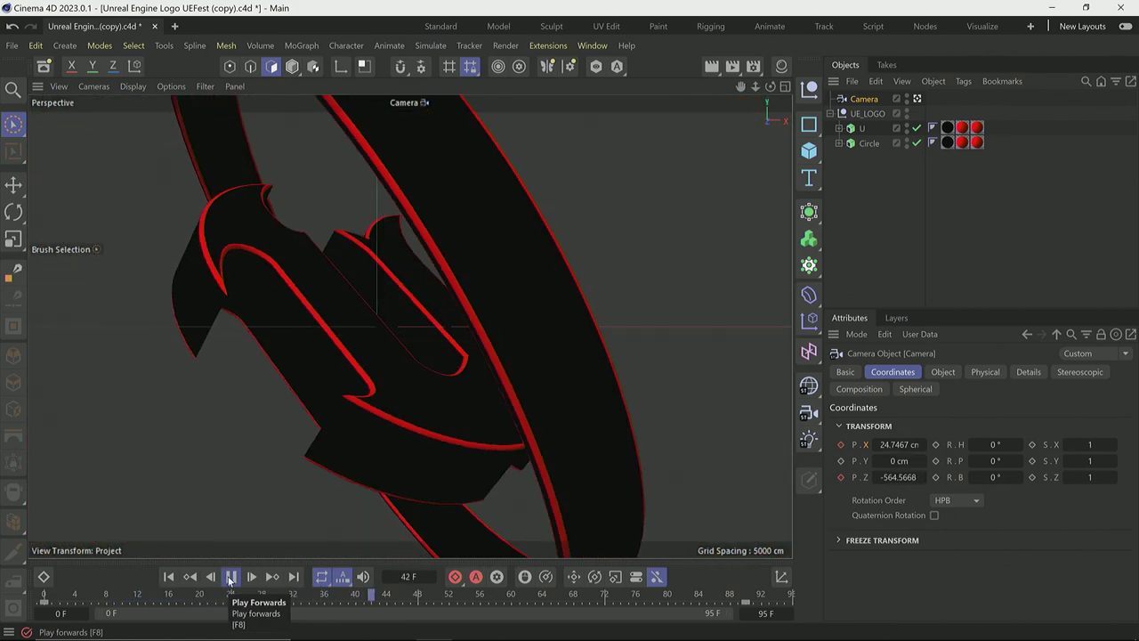
left_click(230, 577)
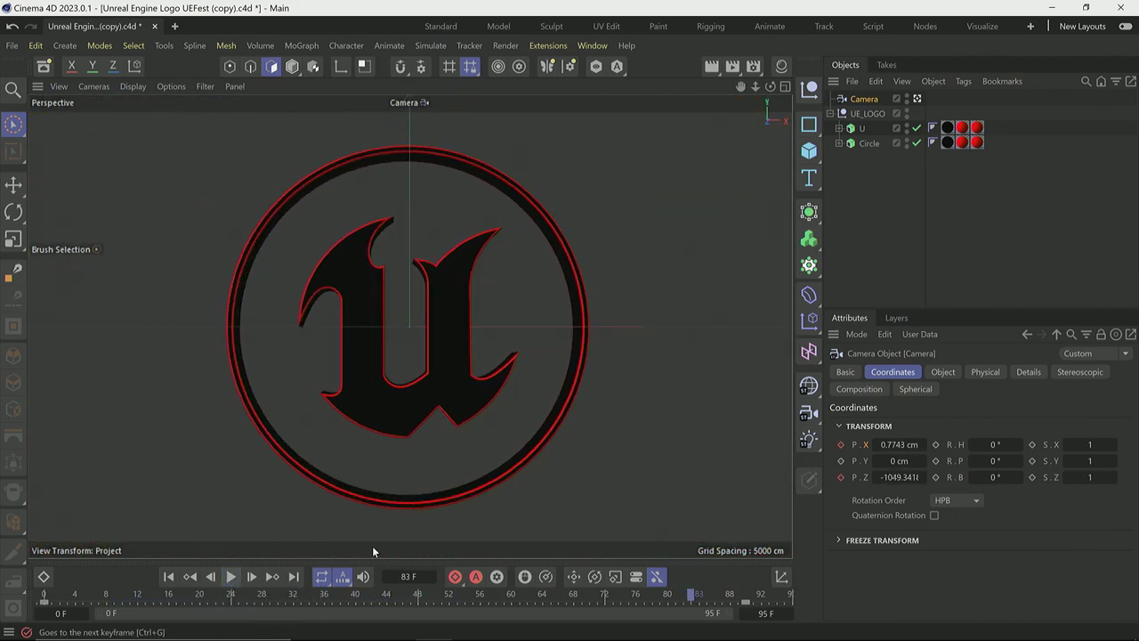
key("ctrl+d")
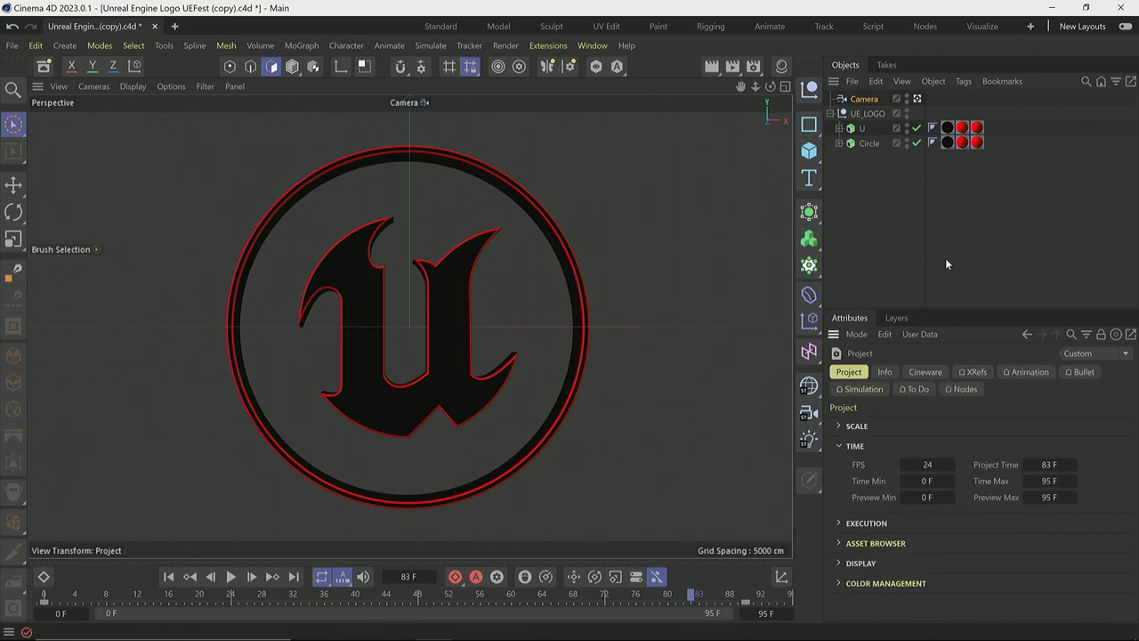
Step: Review the Cineware project settings: polygon and animation caching, 1024×1024 PNG at 8 Bit/Channel
left_click(927, 371)
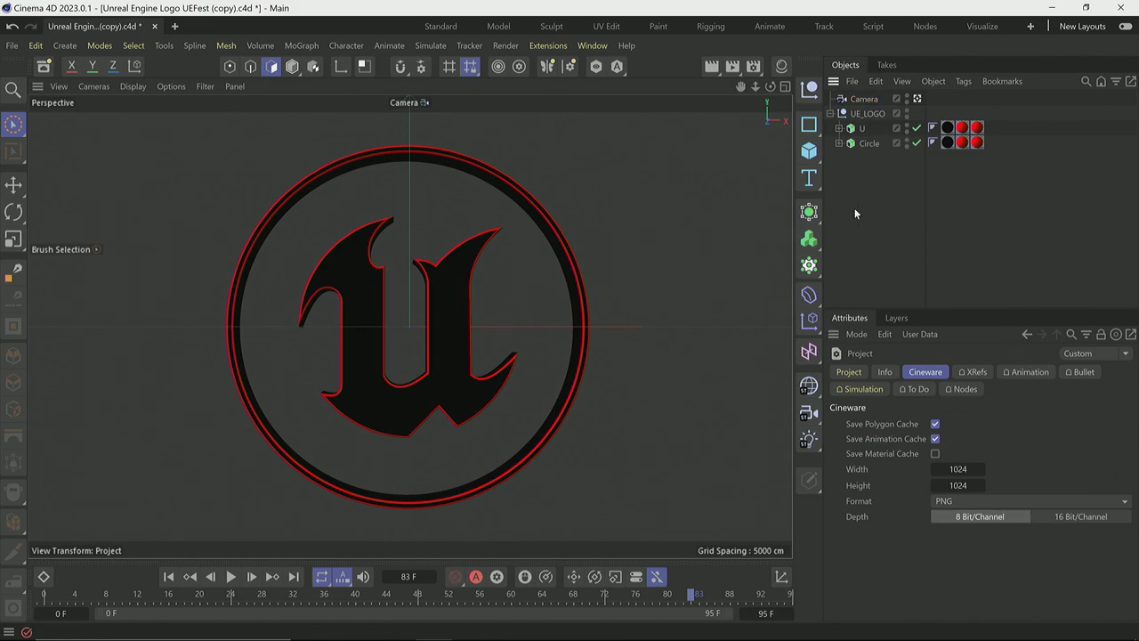
left_click(14, 47)
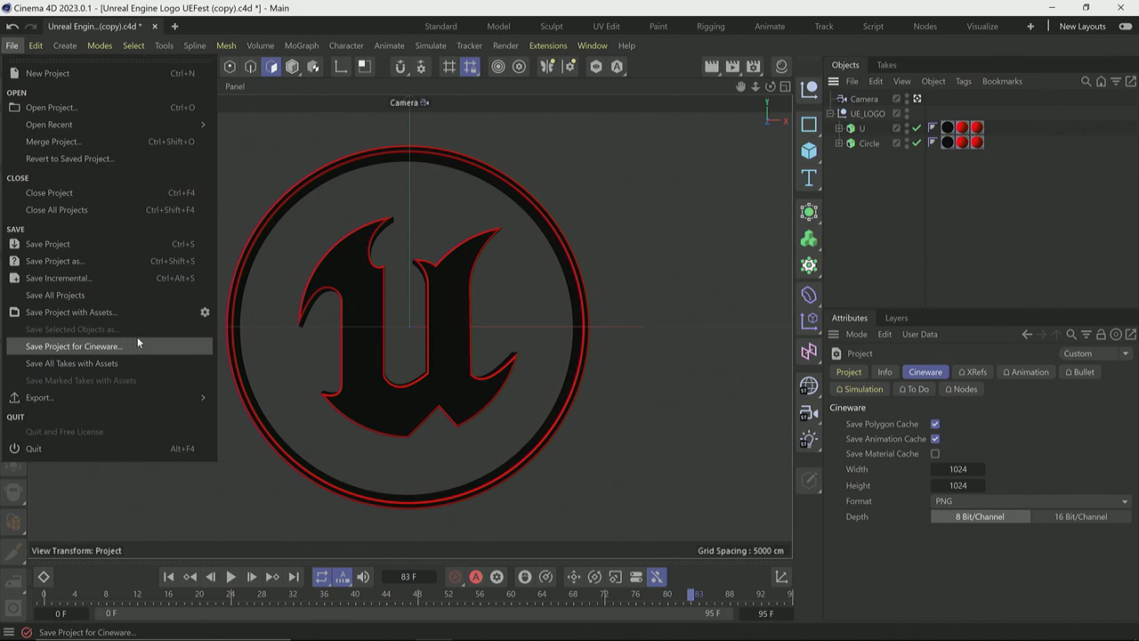
Step: Save the project for Cineware to the Desktop as UEFest_v2.c4d
left_click(134, 266)
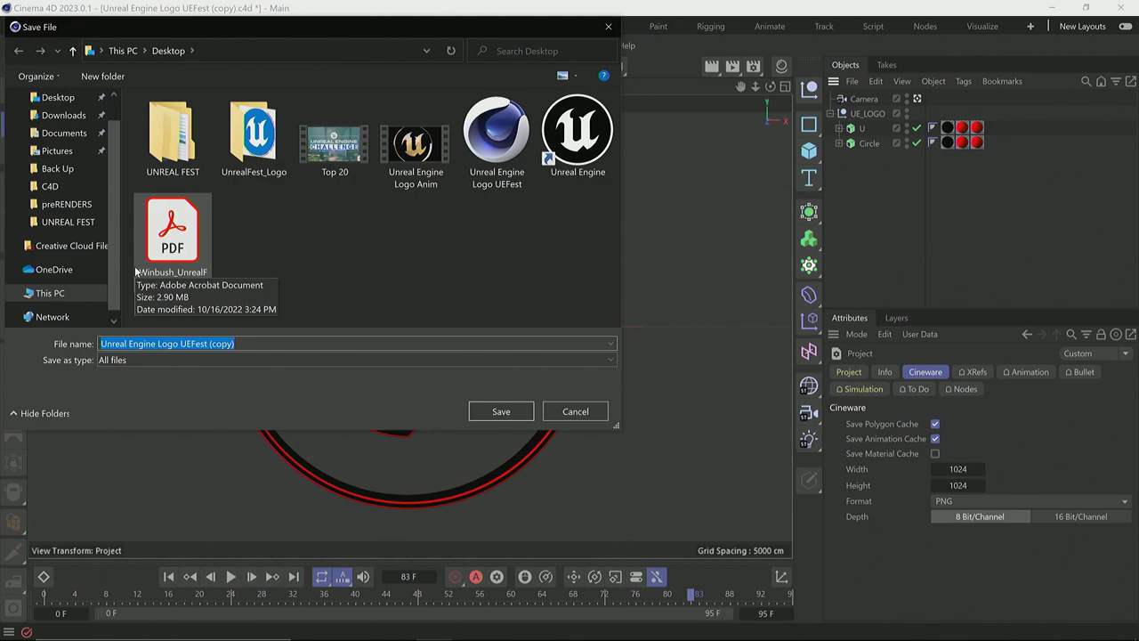
type("UE")
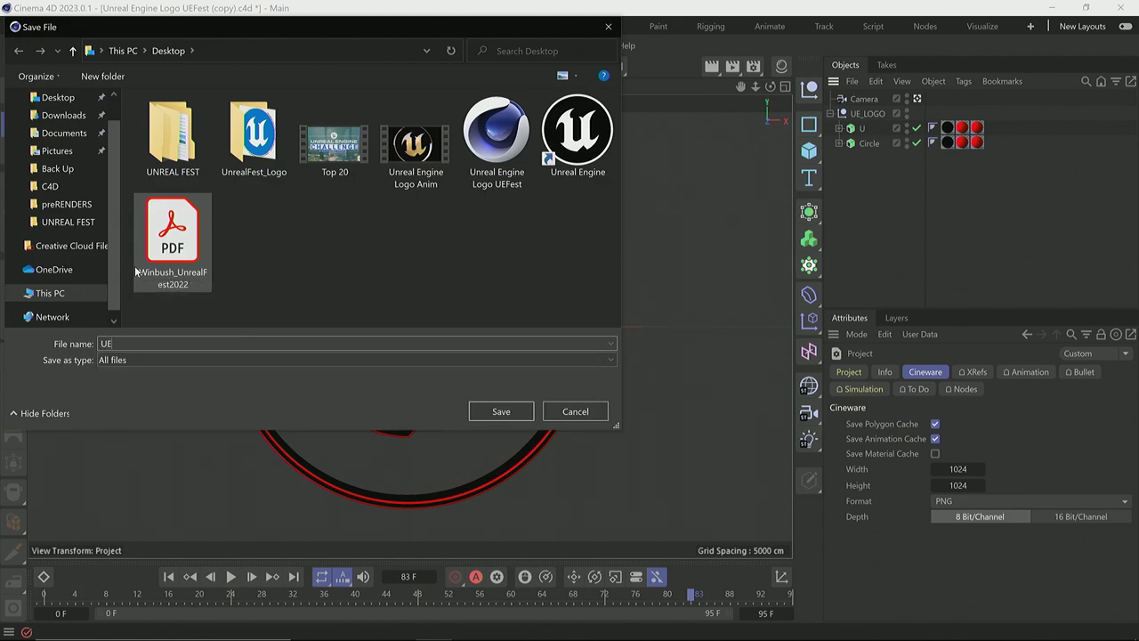
type("Fest")
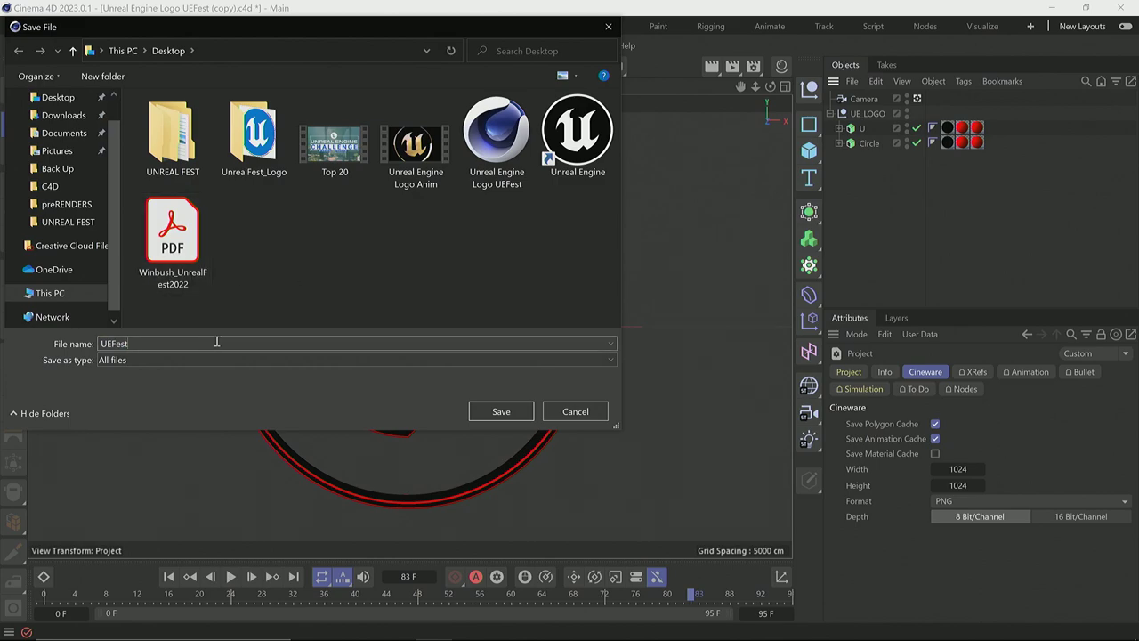
type("_v2")
left_click(514, 414)
left_click(846, 372)
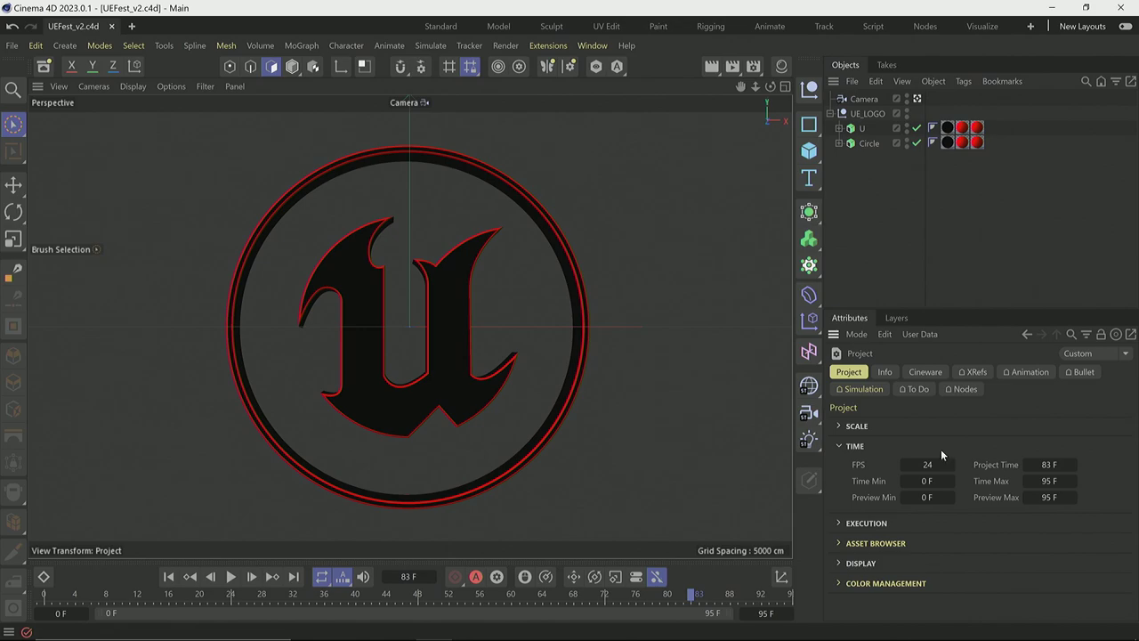
Step: Set the Cinema 4D render Frame Range to All Frames (0 F to 95 F) and save the project
left_click(754, 68)
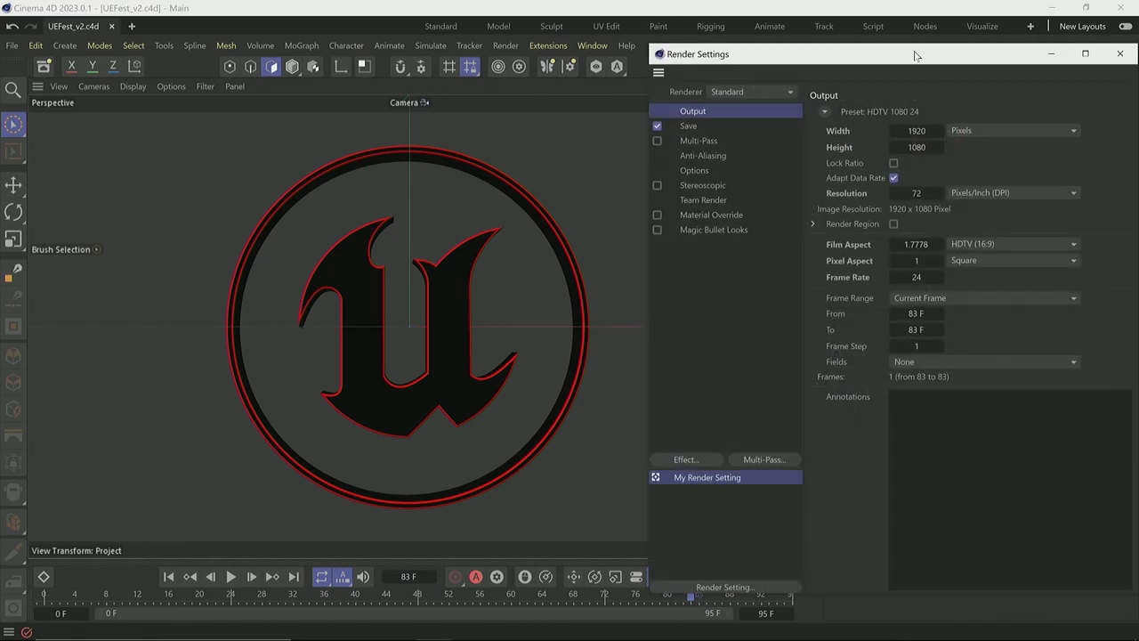
left_click_drag(712, 48, 271, 48)
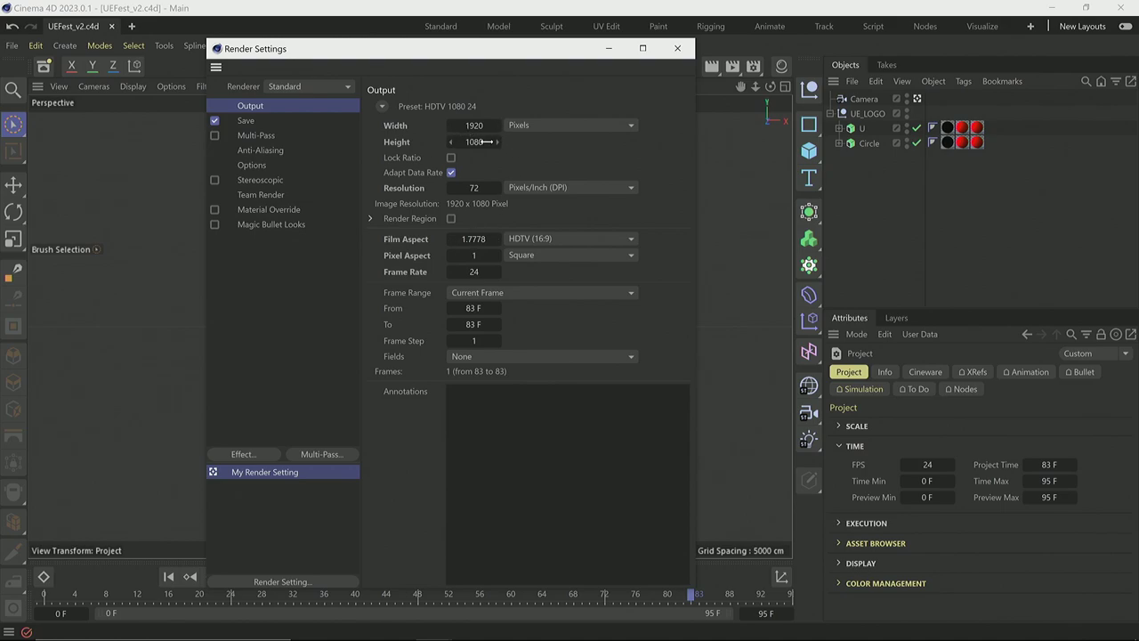
left_click(493, 295)
left_click(519, 343)
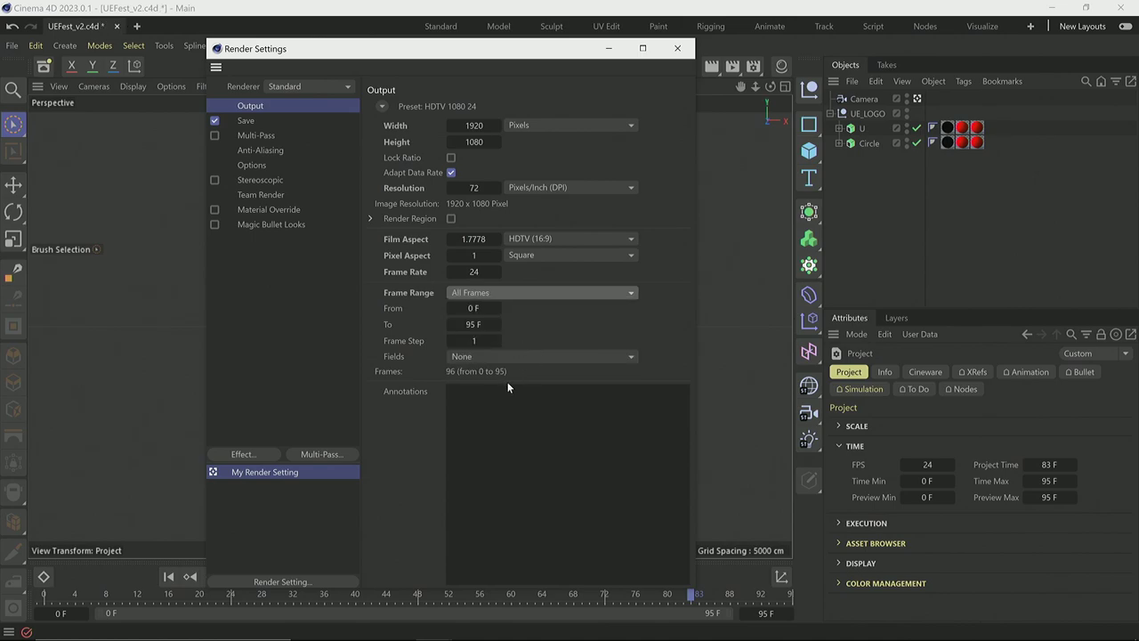
key("ctrl+s")
left_click(676, 51)
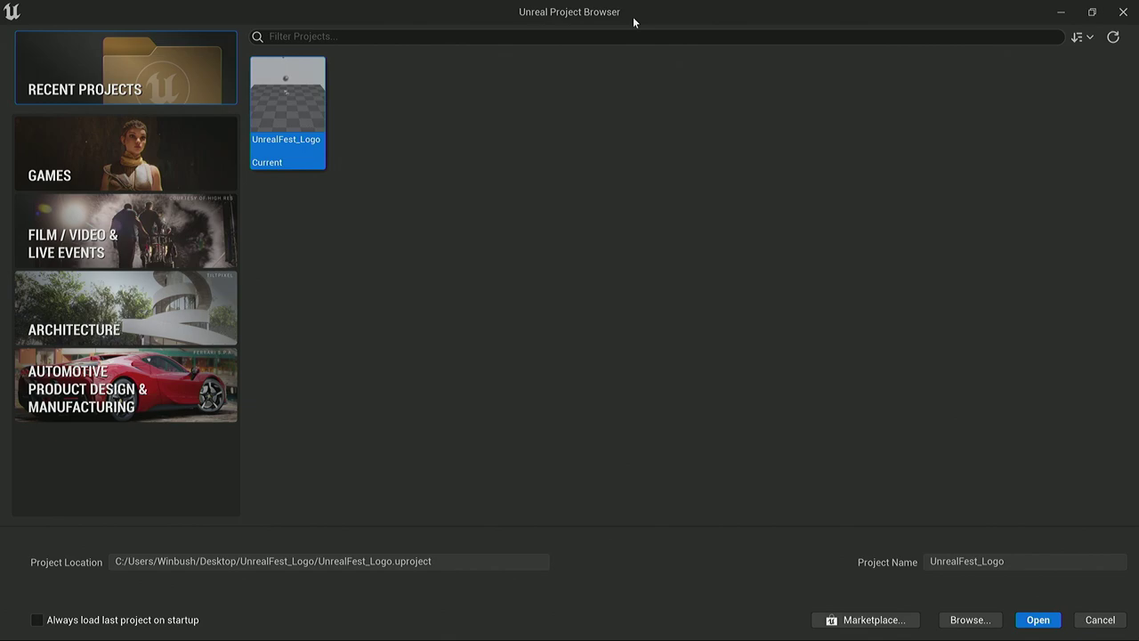
Step: Browse the Film/Video and Games template categories, then return to the Recent Projects list
left_click(153, 257)
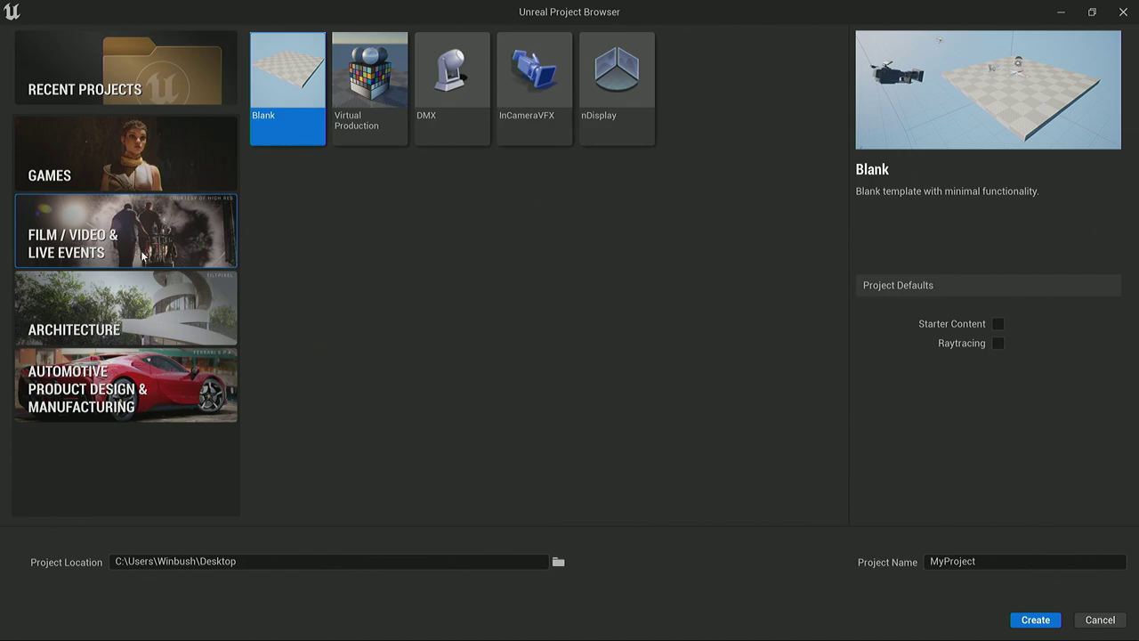
left_click(133, 168)
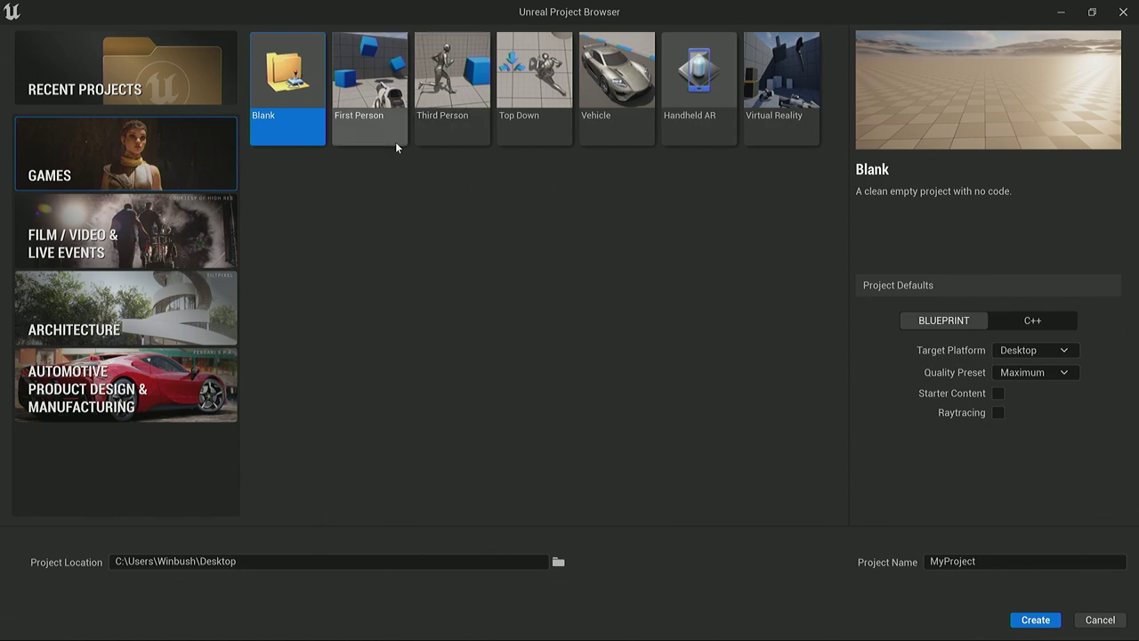
left_click(94, 245)
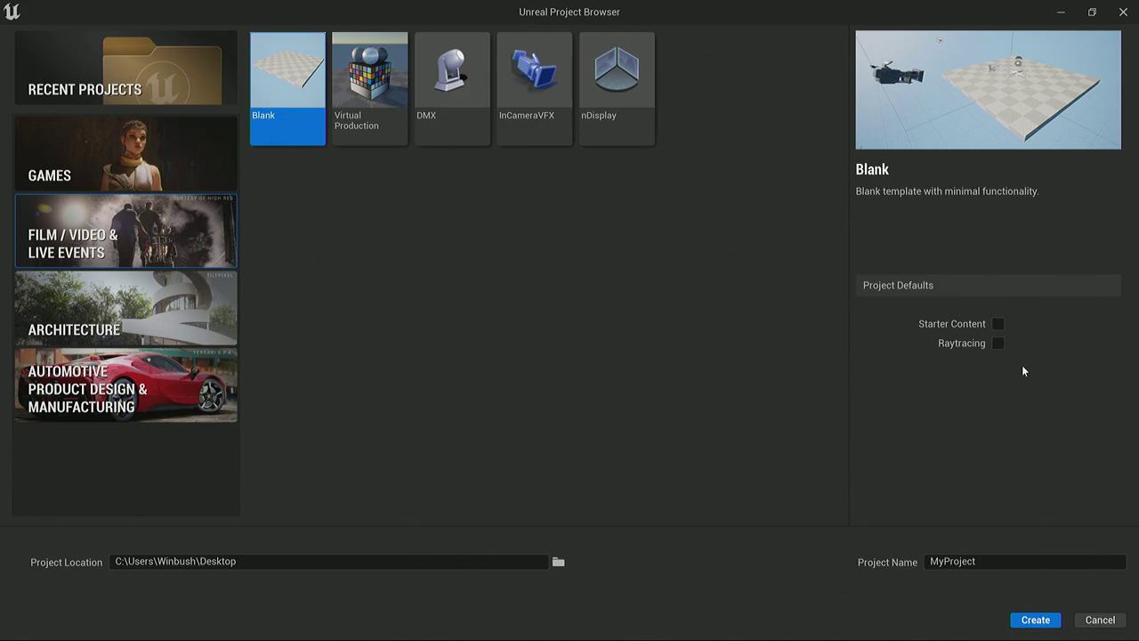
left_click(89, 71)
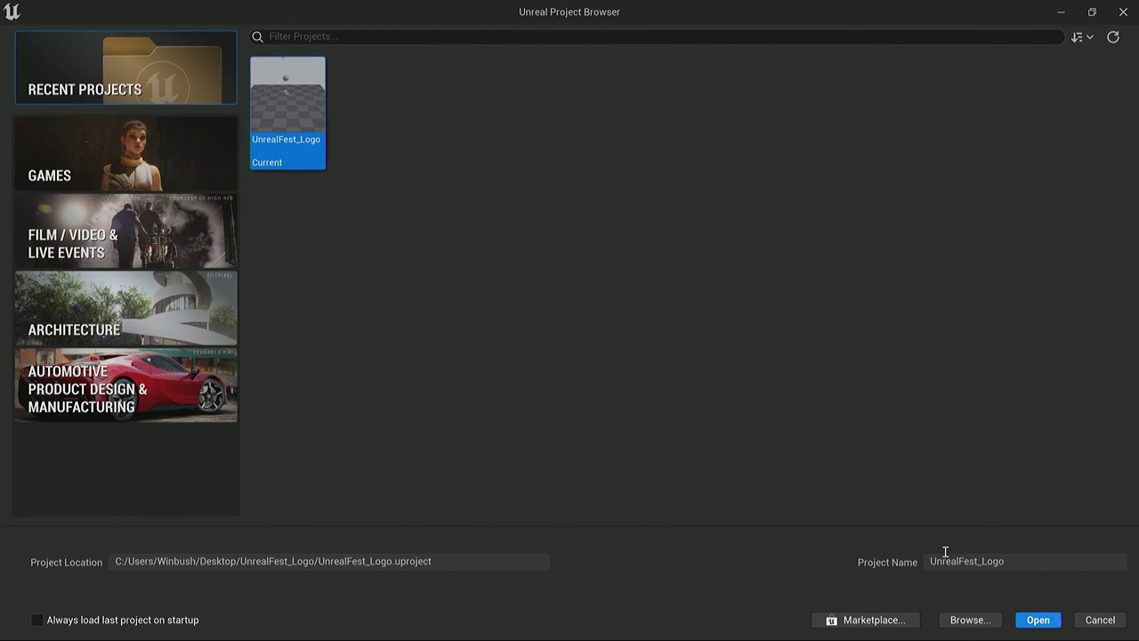
Step: Open the selected UnrealFest_Logo project in the editor
left_click(1032, 620)
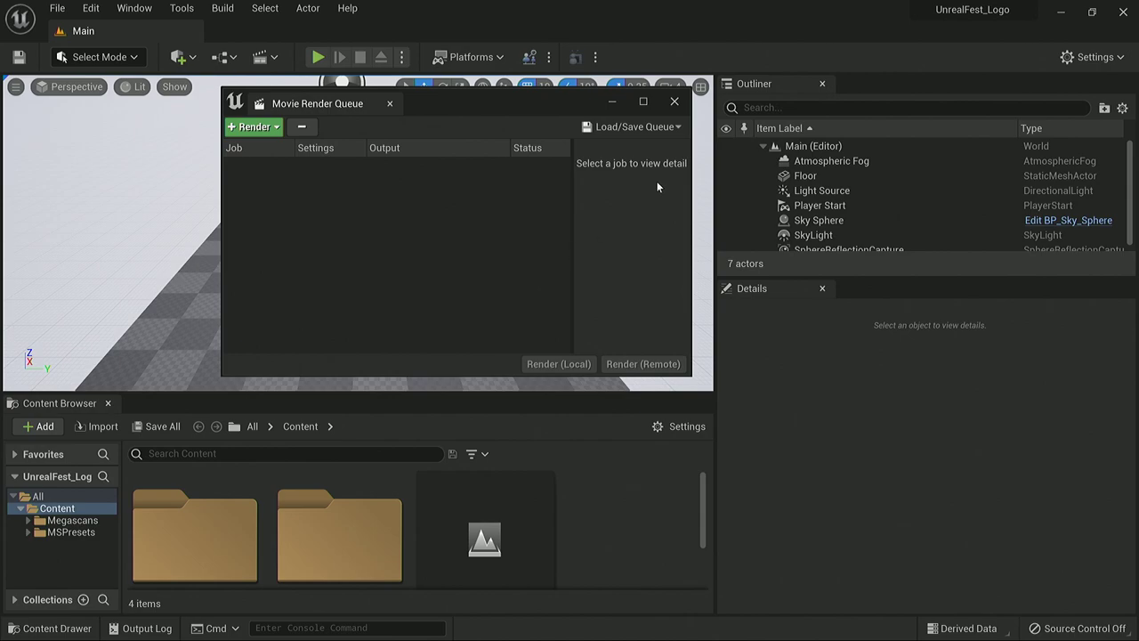
Step: Close Movie Render Queue and the Content Browser, then delete the Floor and Player Start
left_click(674, 102)
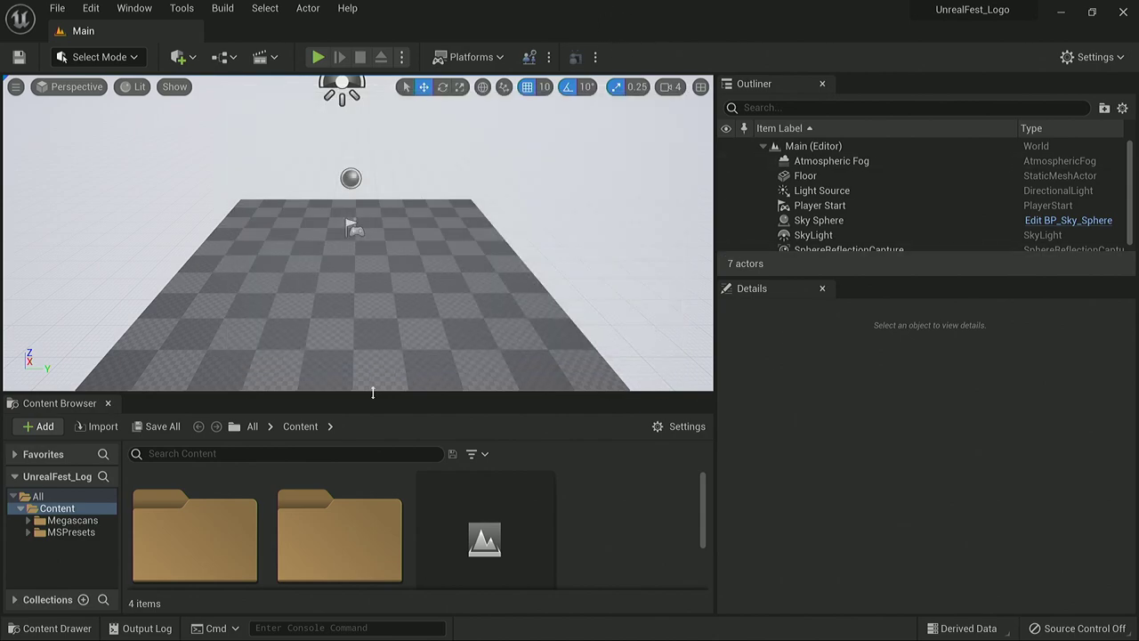
left_click(108, 404)
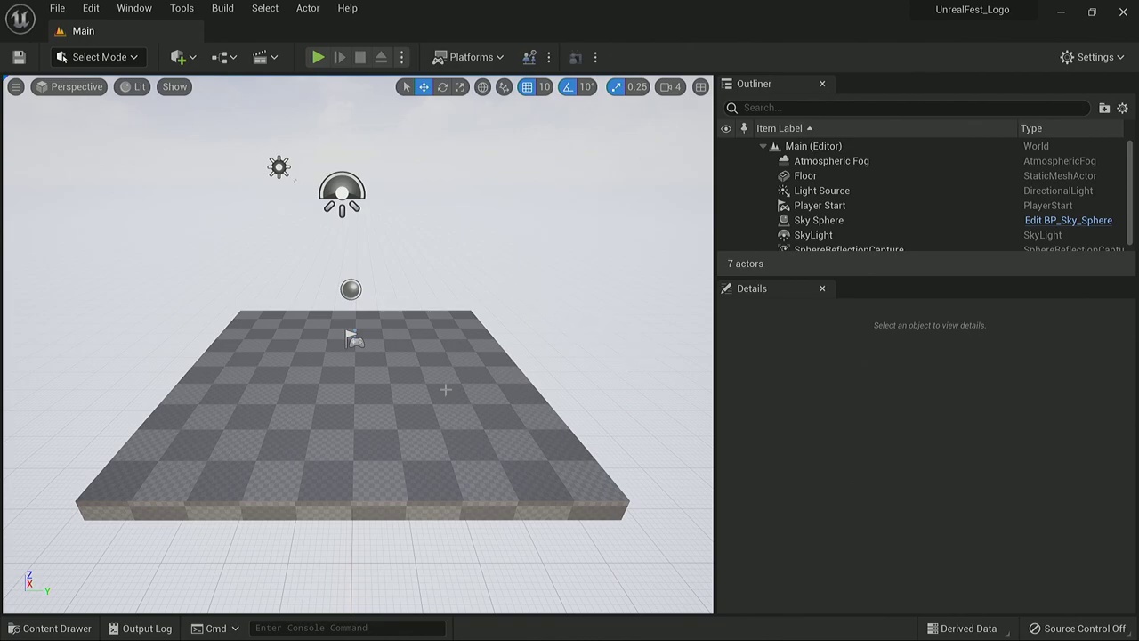
left_click(446, 388)
key("Delete")
left_click(356, 342)
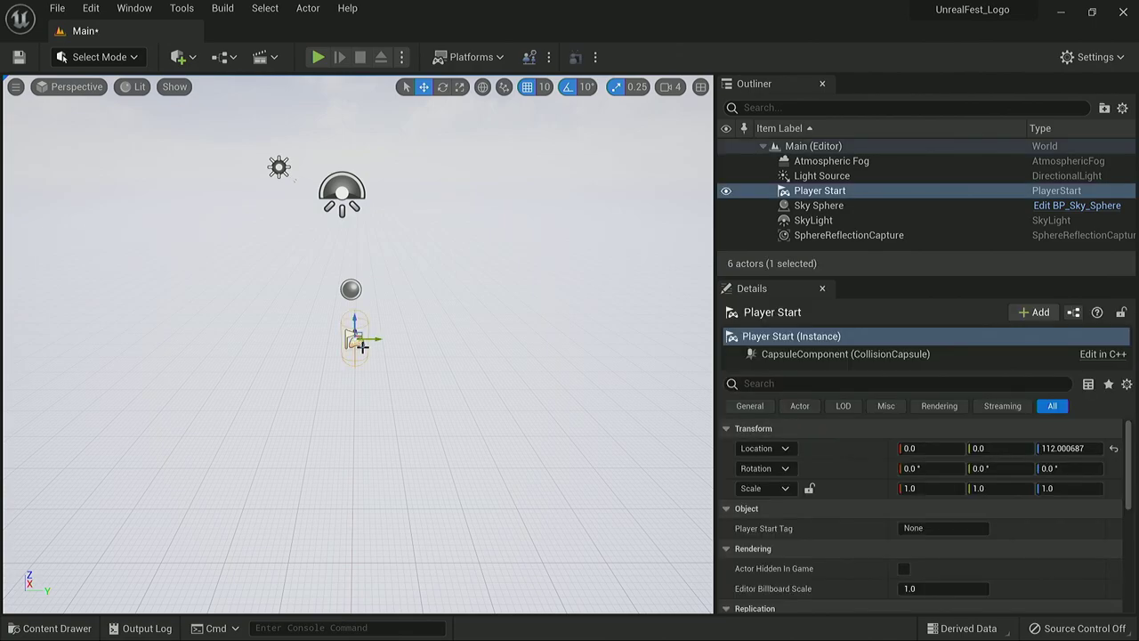
key("Delete")
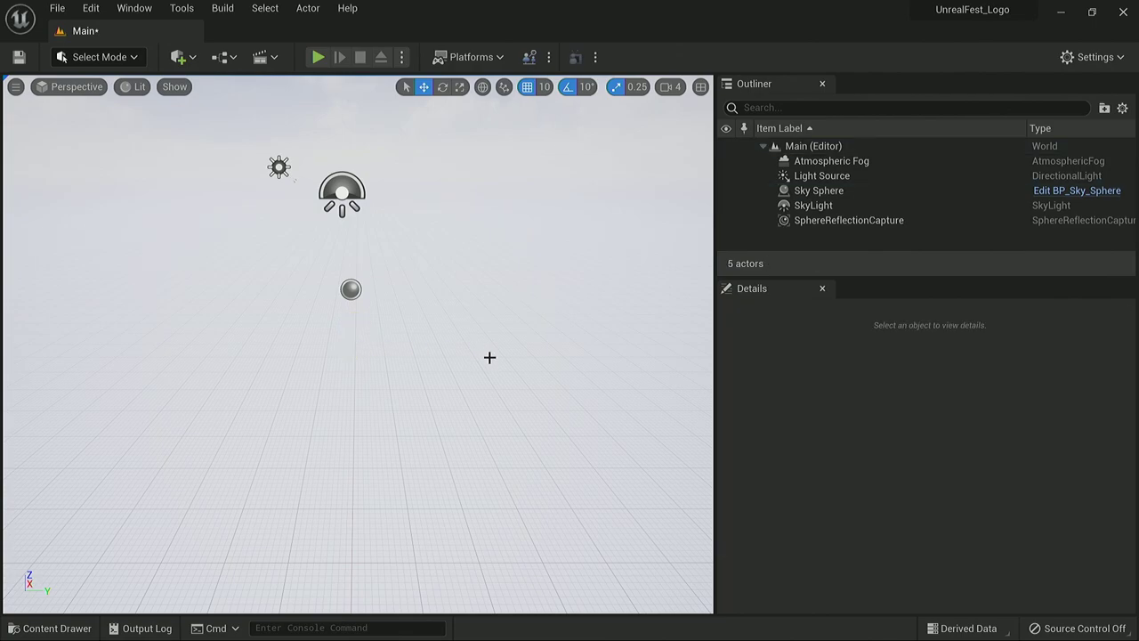
Step: Create an FX folder, delete Atmospheric Fog, and move the four lighting and sky actors into FX
right_click(812, 147)
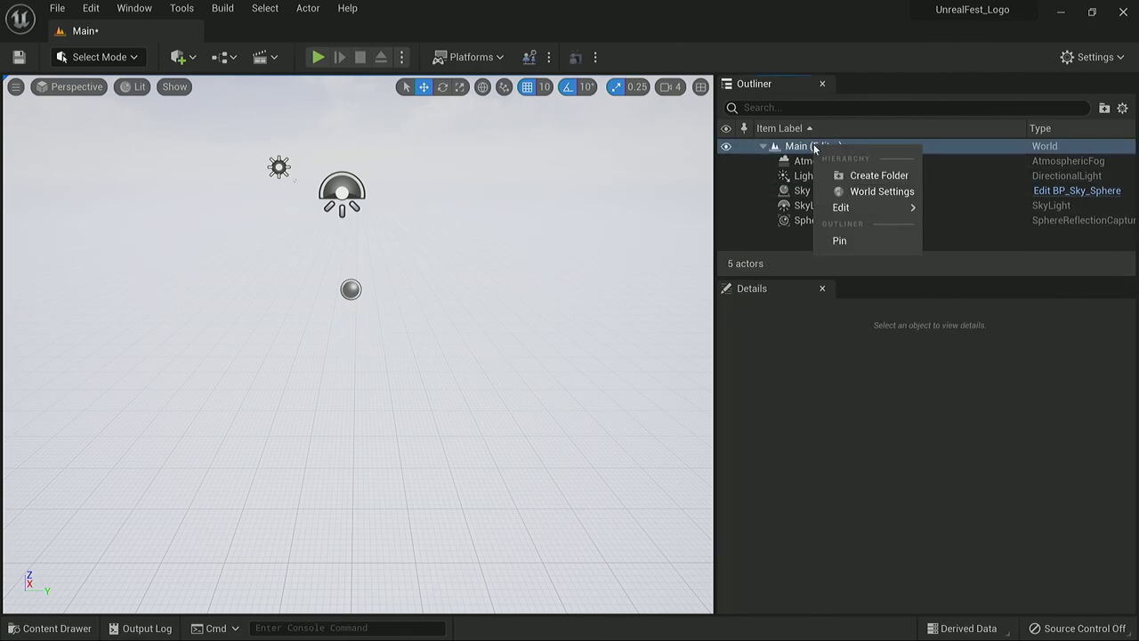
left_click(877, 175)
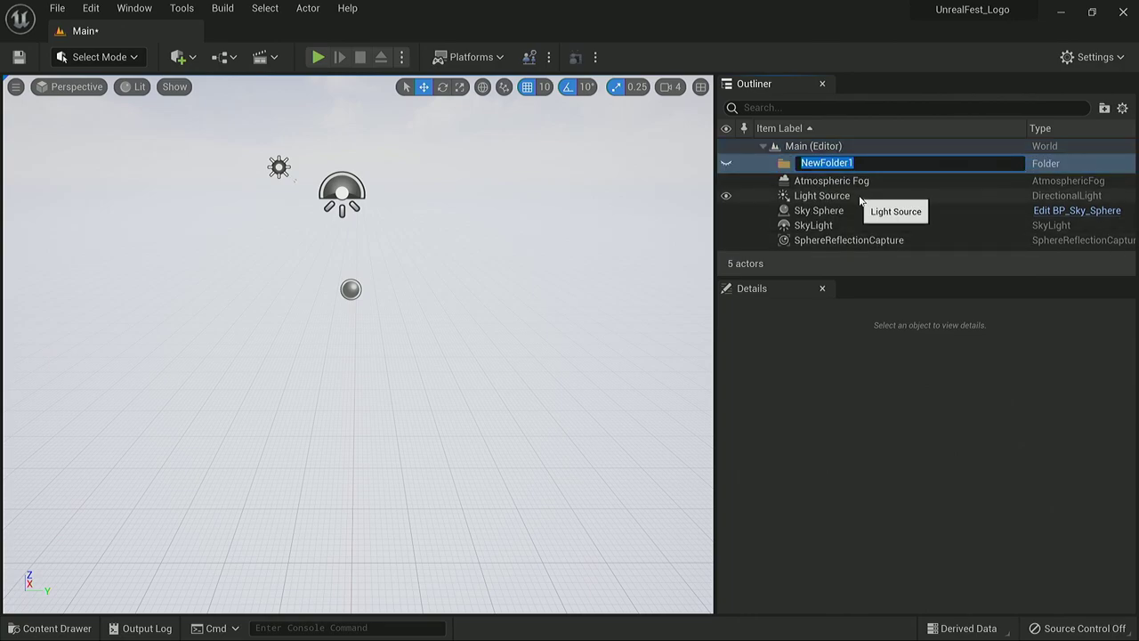
type("FX")
key("Return")
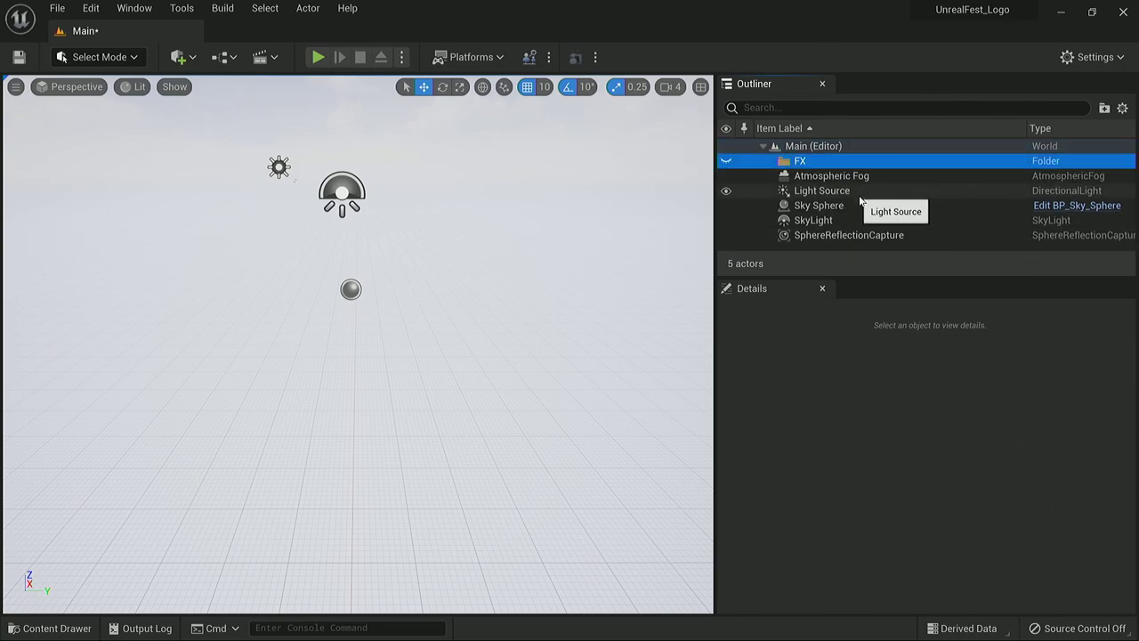
left_click(859, 192)
left_click(861, 181)
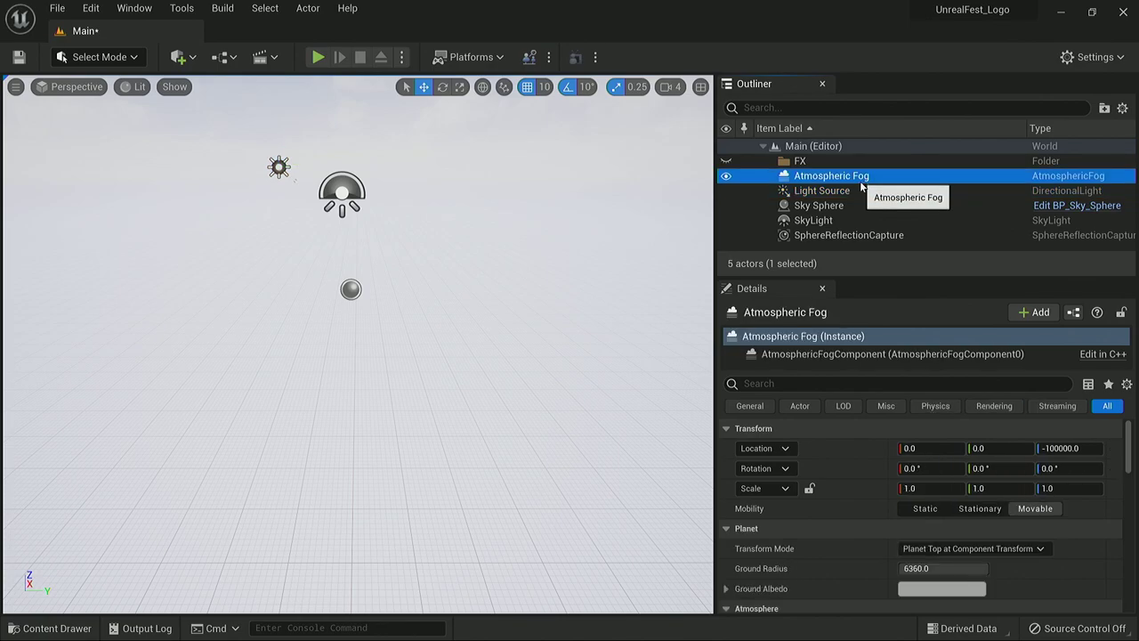
key("Delete")
left_click(857, 182)
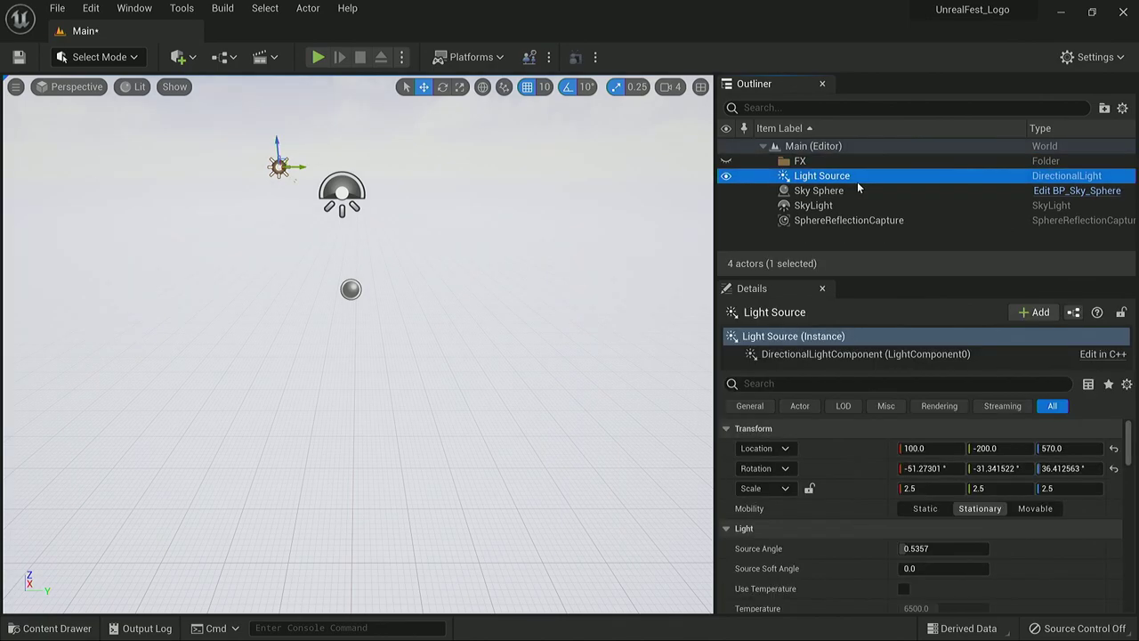
left_click(849, 220, "shift")
left_click_drag(816, 185, 824, 158)
Step: Add a second Outliner folder named C4d
right_click(823, 157)
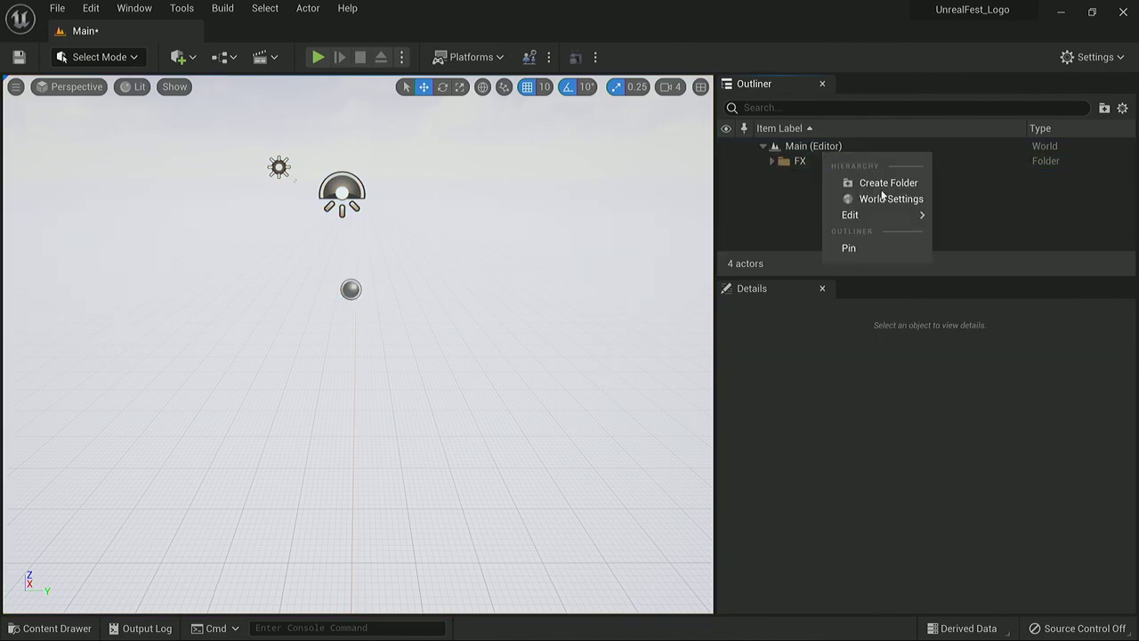
left_click(878, 194)
type("C4d")
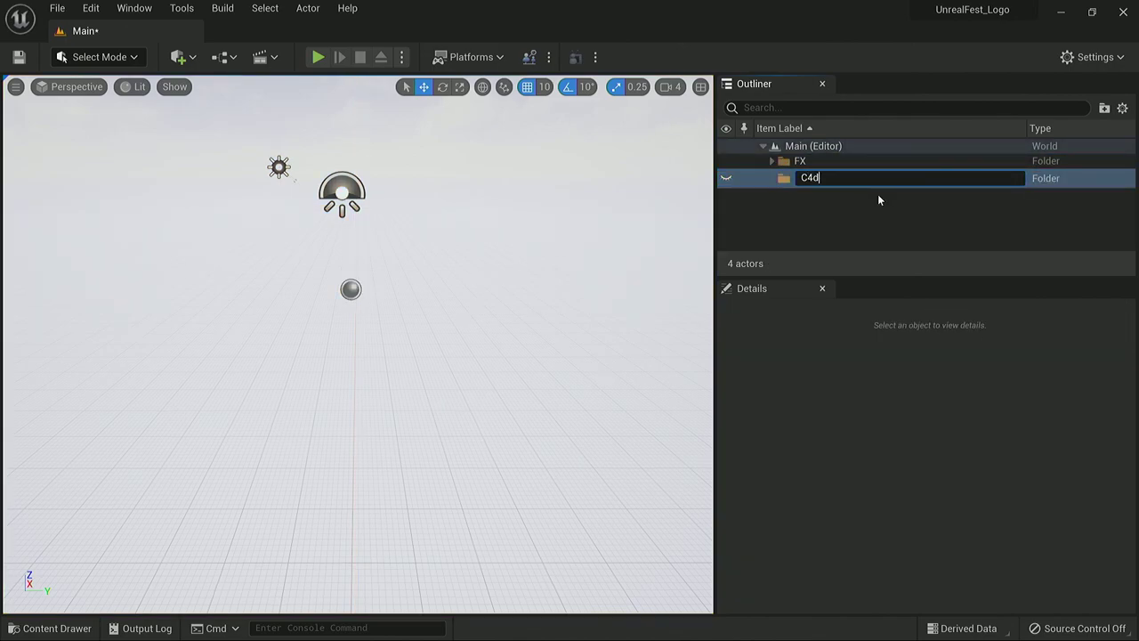
key("Return")
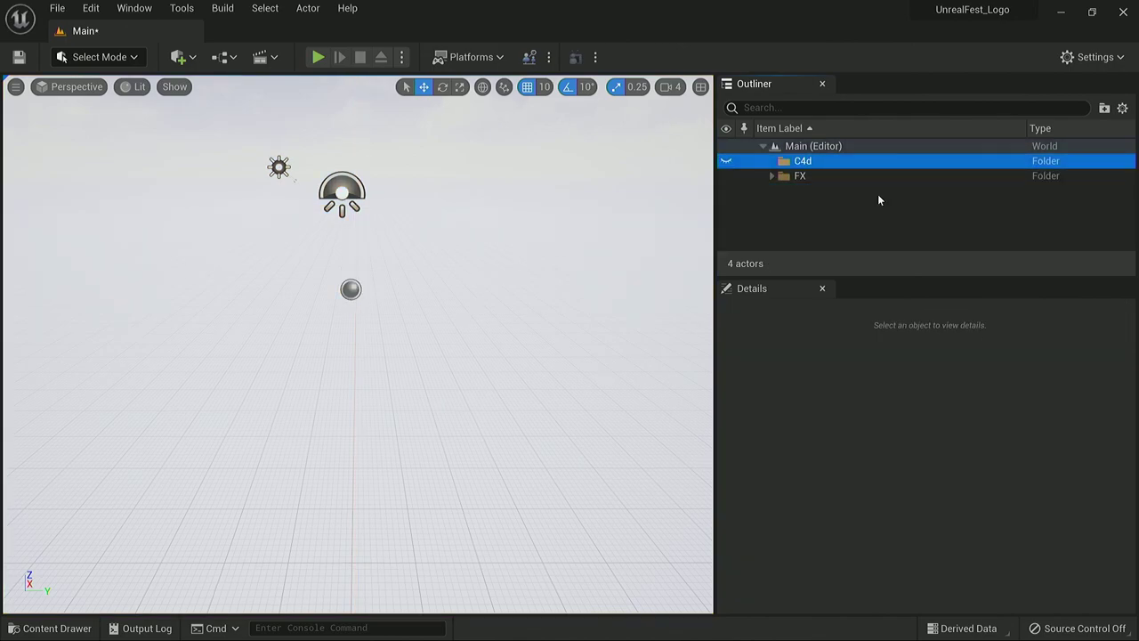
Step: Clear the selection, check the Quick Add menu's Datasmith options, then go to the Plugins list
left_click(820, 227)
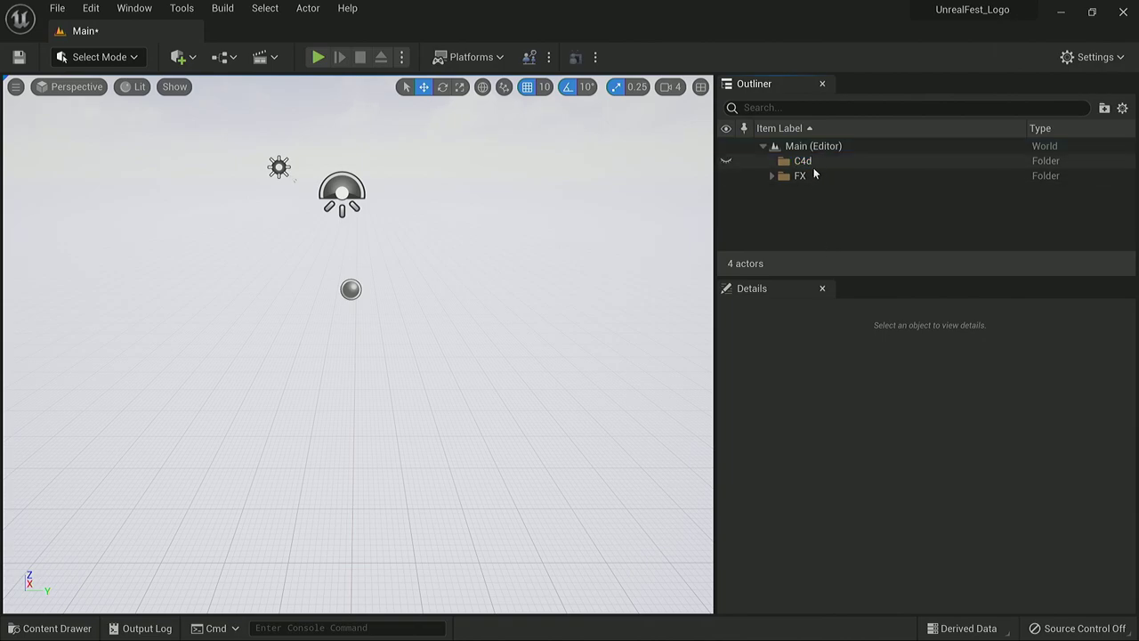
left_click(182, 57)
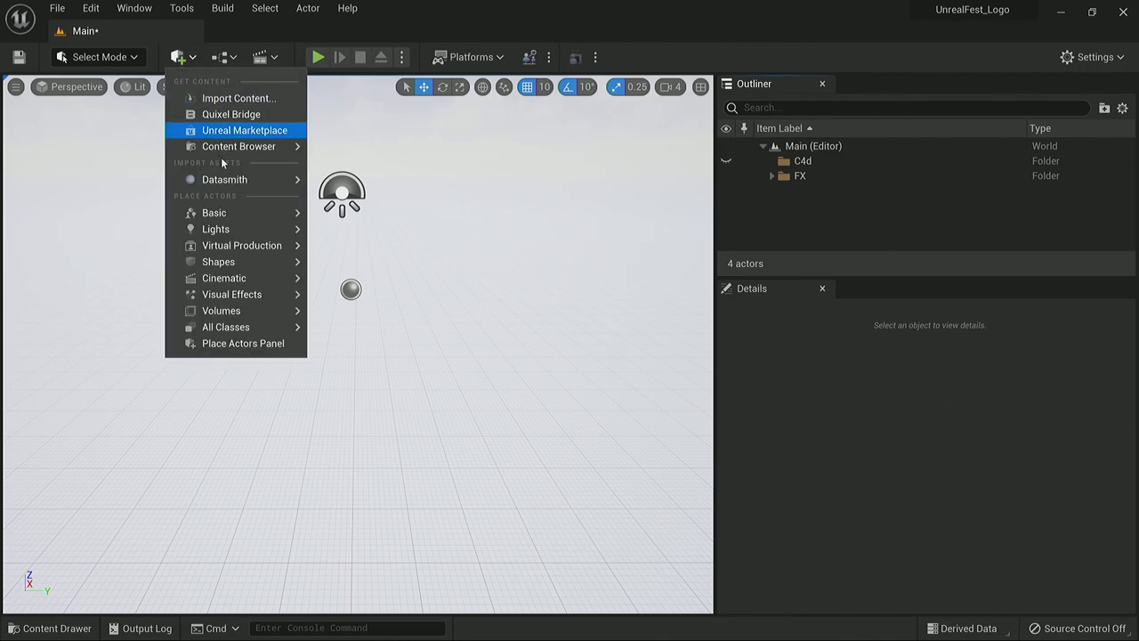
mouse_move(238, 184)
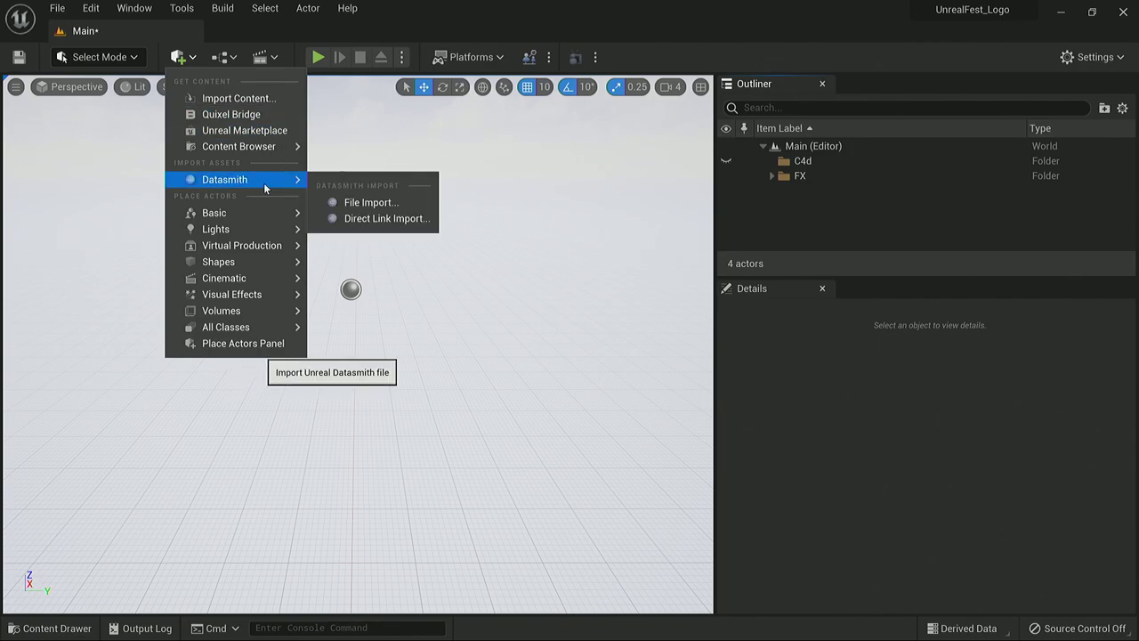
left_click(91, 9)
left_click(137, 246)
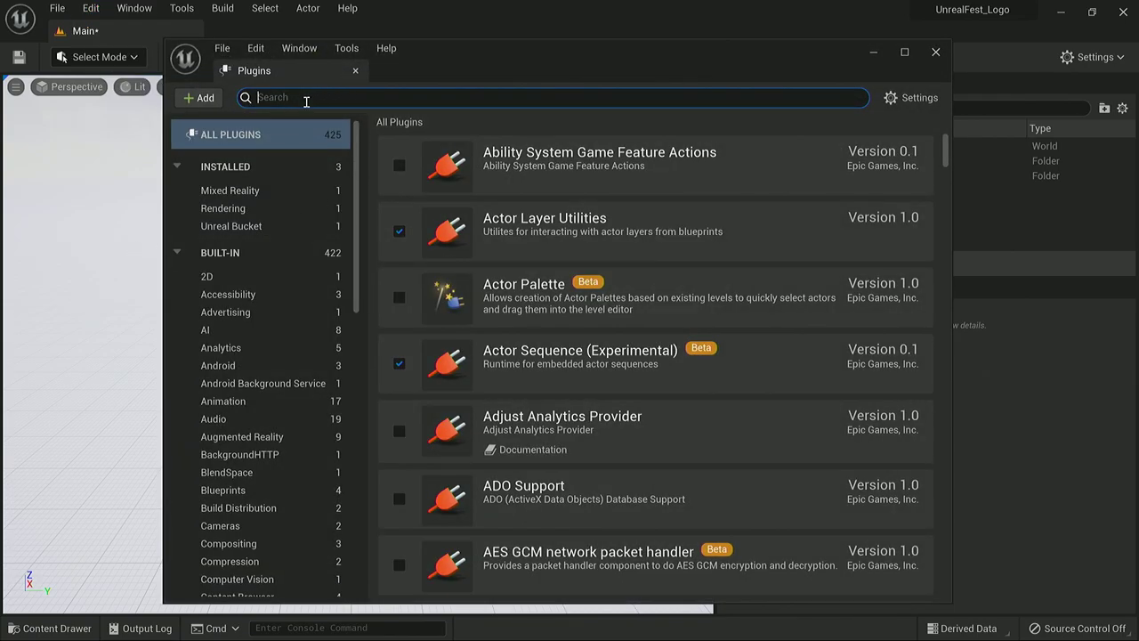
type("c4d")
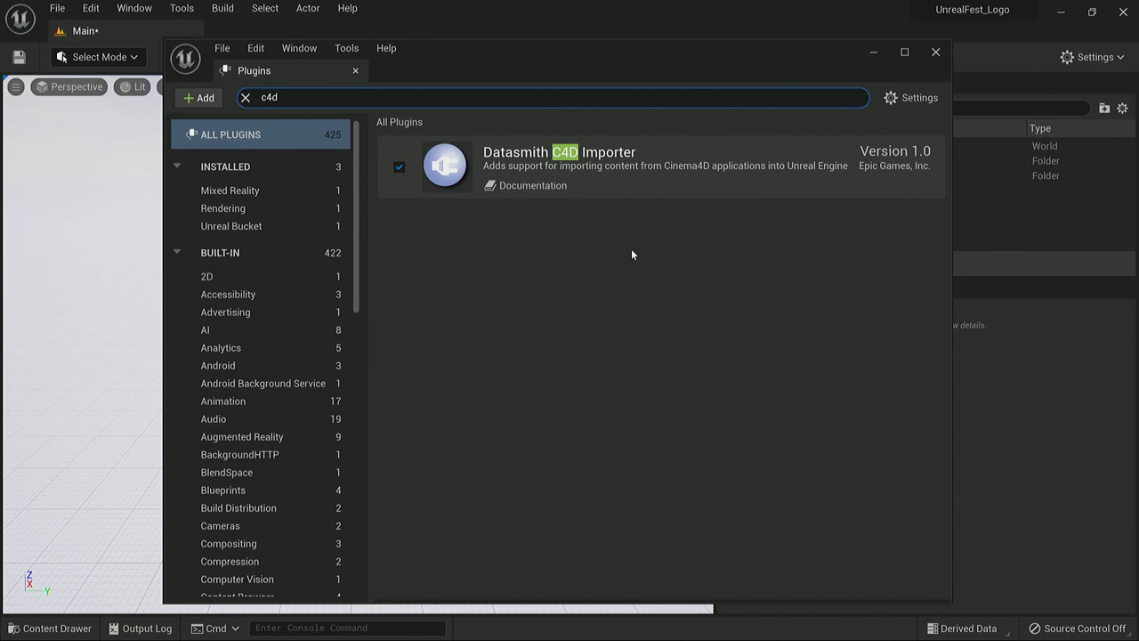
left_click(935, 52)
Step: Start a Datasmith File Import of Desktop\UEFest_v2.c4d with Content as the destination folder
left_click(178, 56)
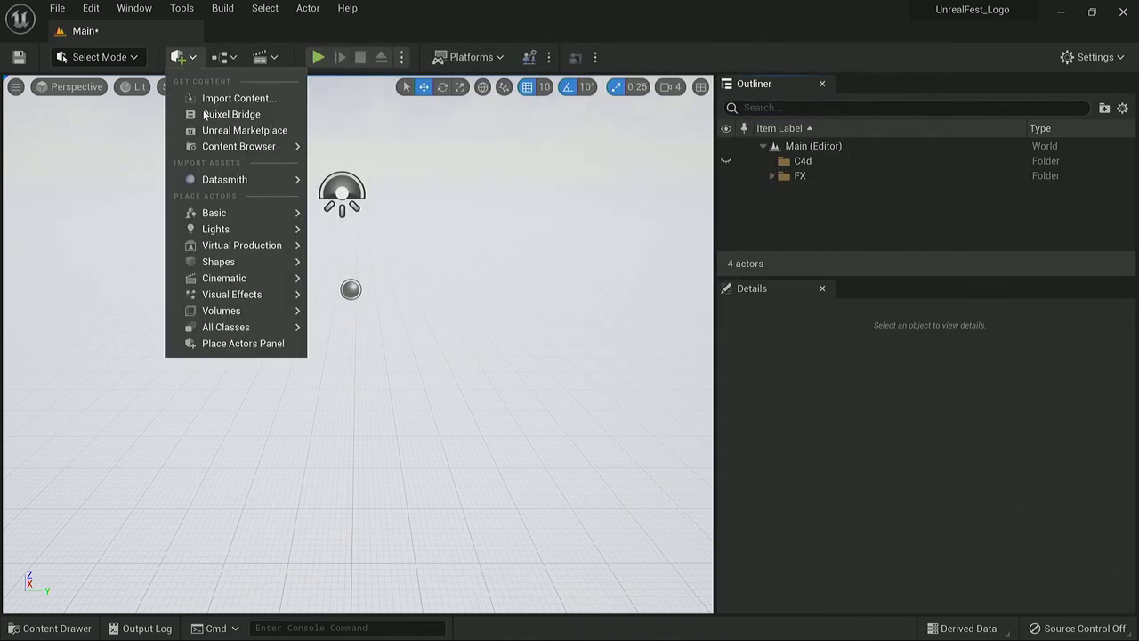
left_click(370, 202)
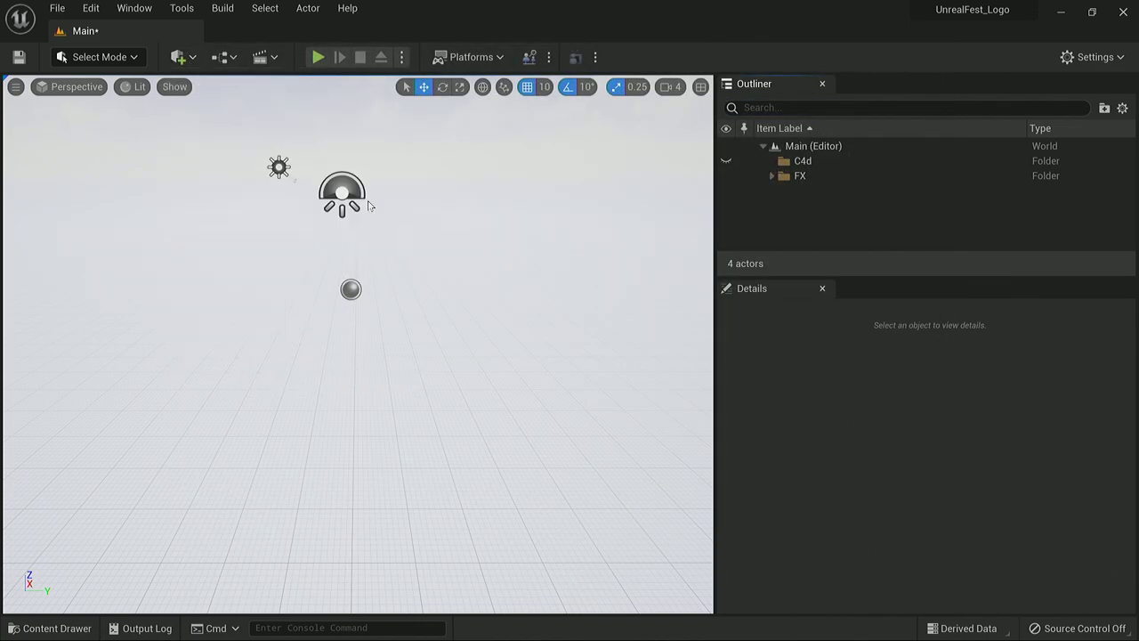
left_click(83, 129)
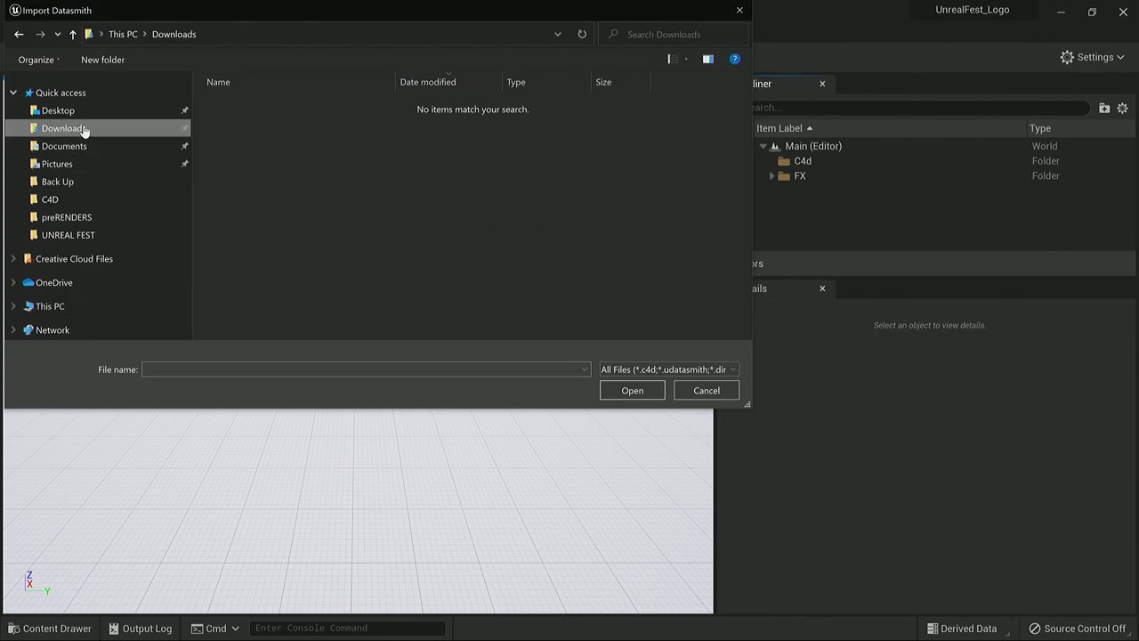
left_click(83, 111)
left_click(436, 133)
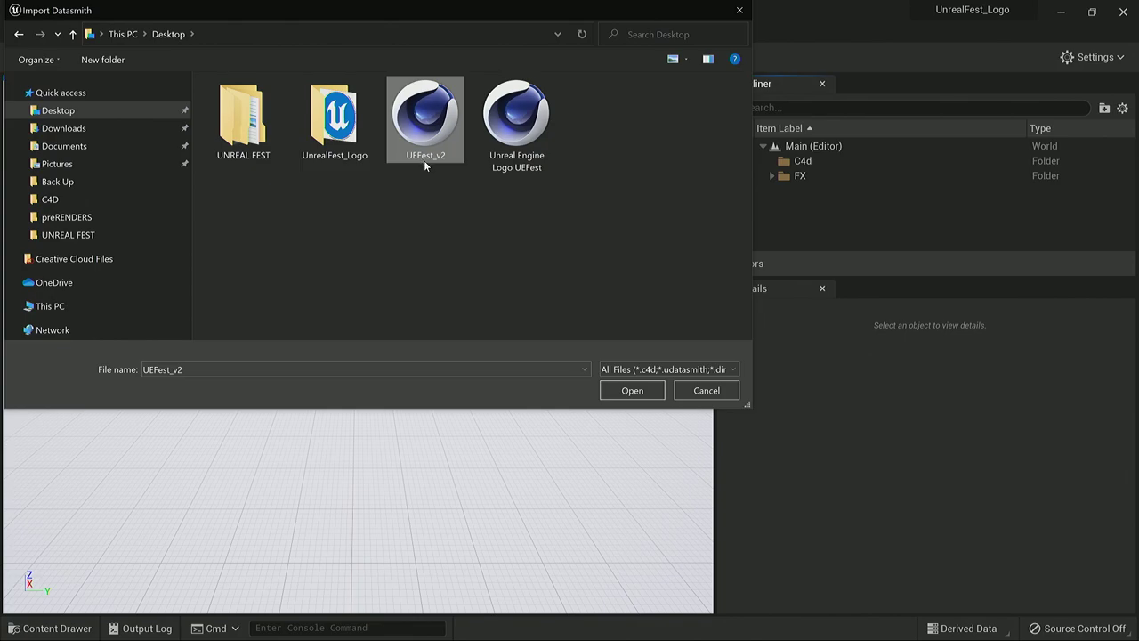
left_click(633, 391)
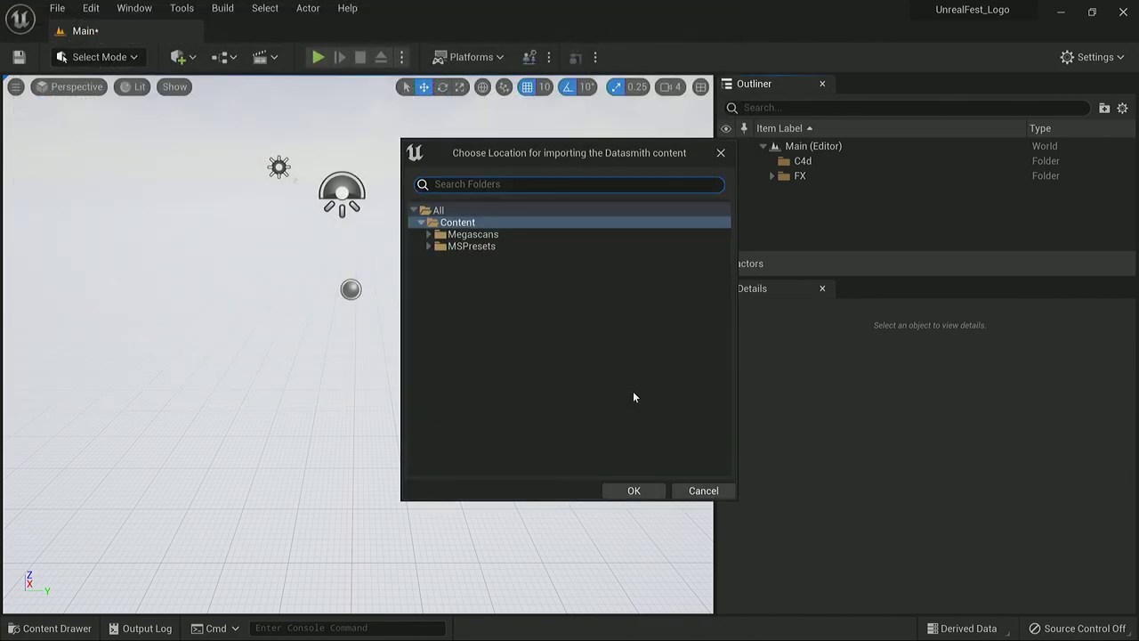
left_click_drag(627, 158, 546, 111)
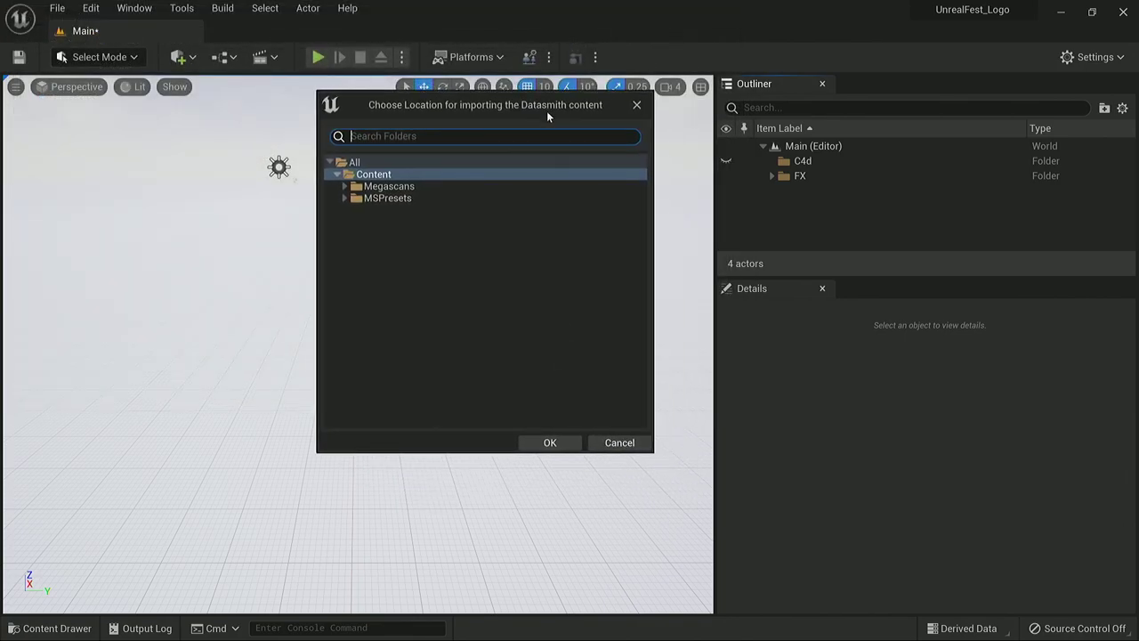
left_click(371, 175)
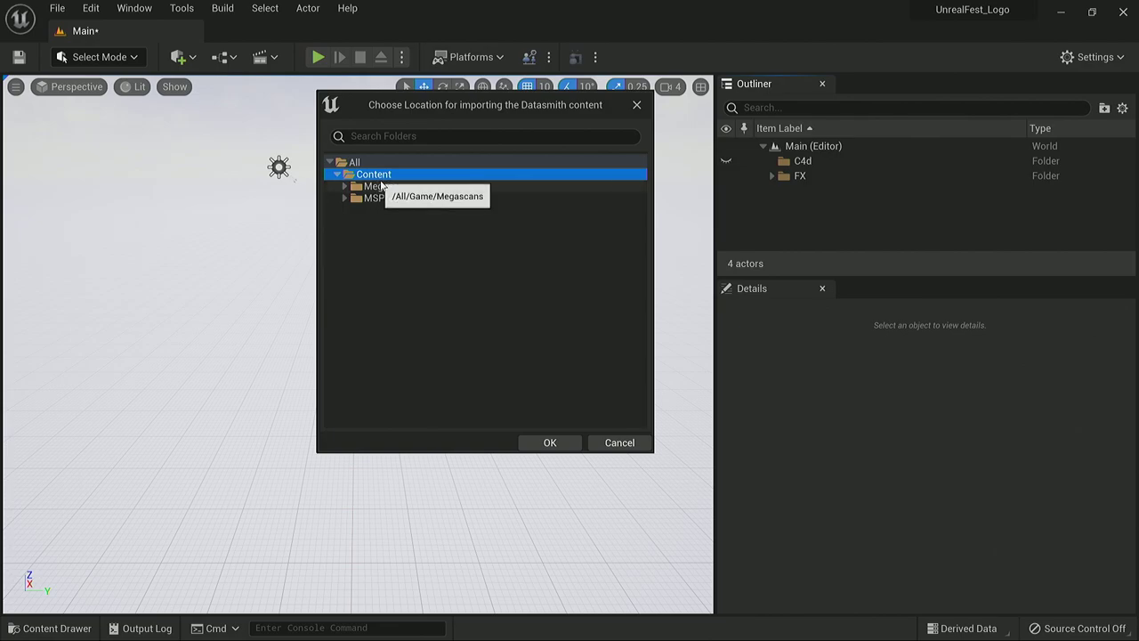
left_click(556, 443)
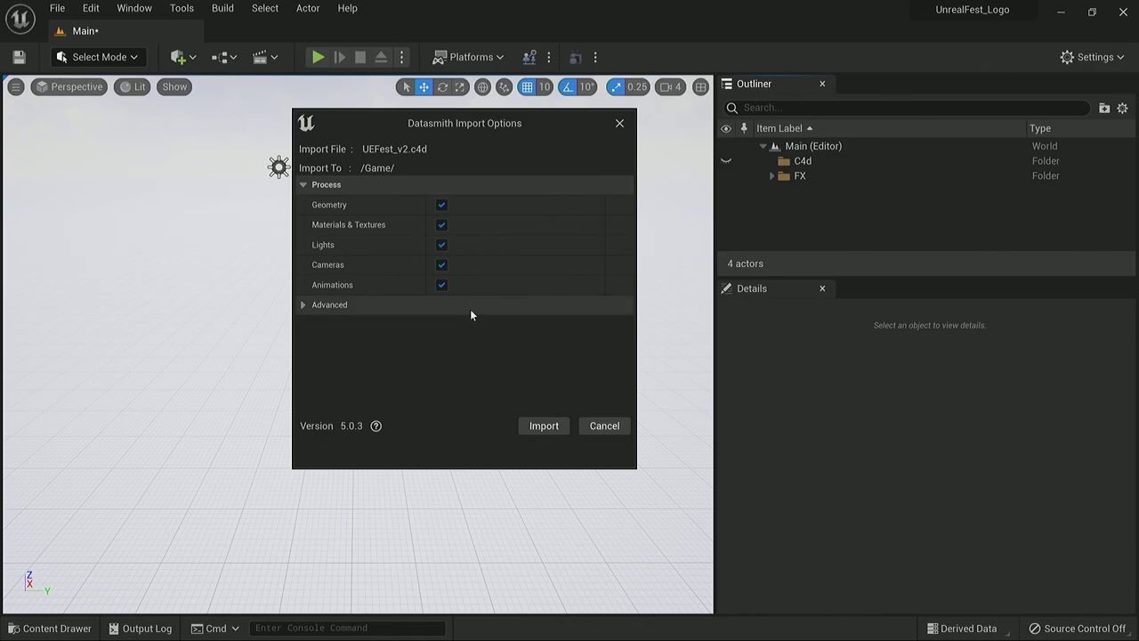
Step: Import UEFest_v2 with all elements, dock the content drawer in the layout and widen it
left_click(551, 430)
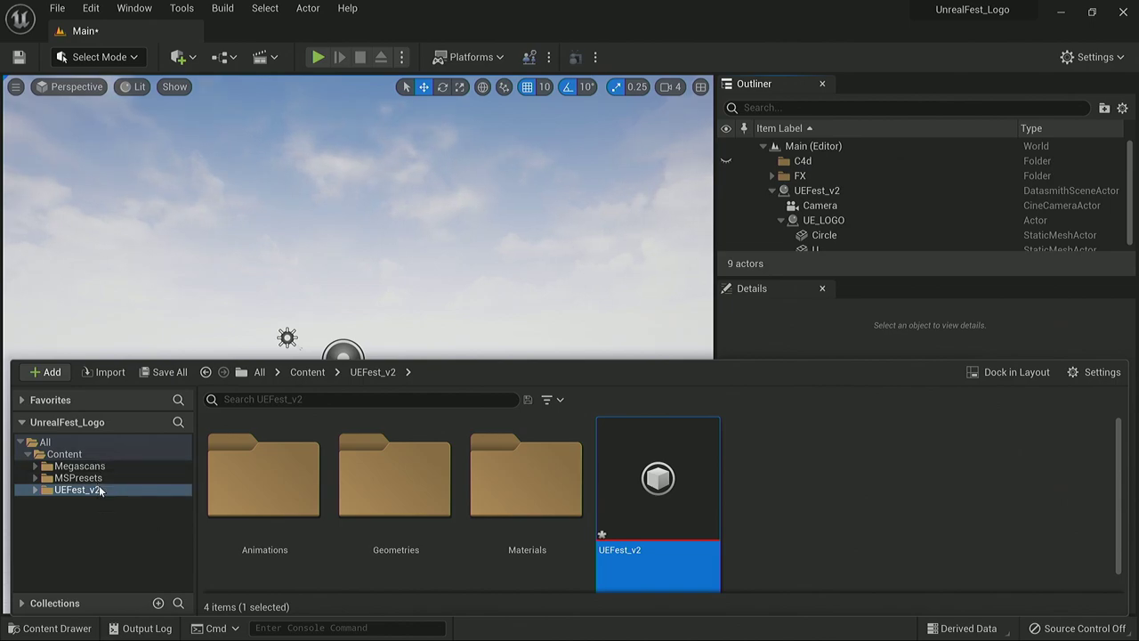
left_click(996, 372)
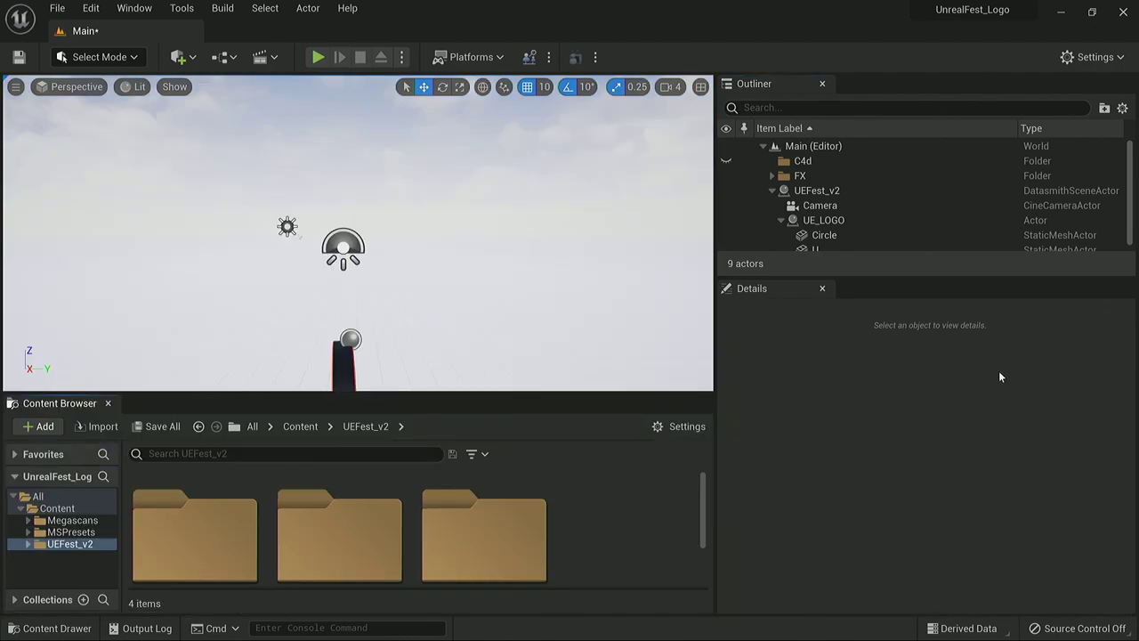
left_click_drag(717, 358, 748, 373)
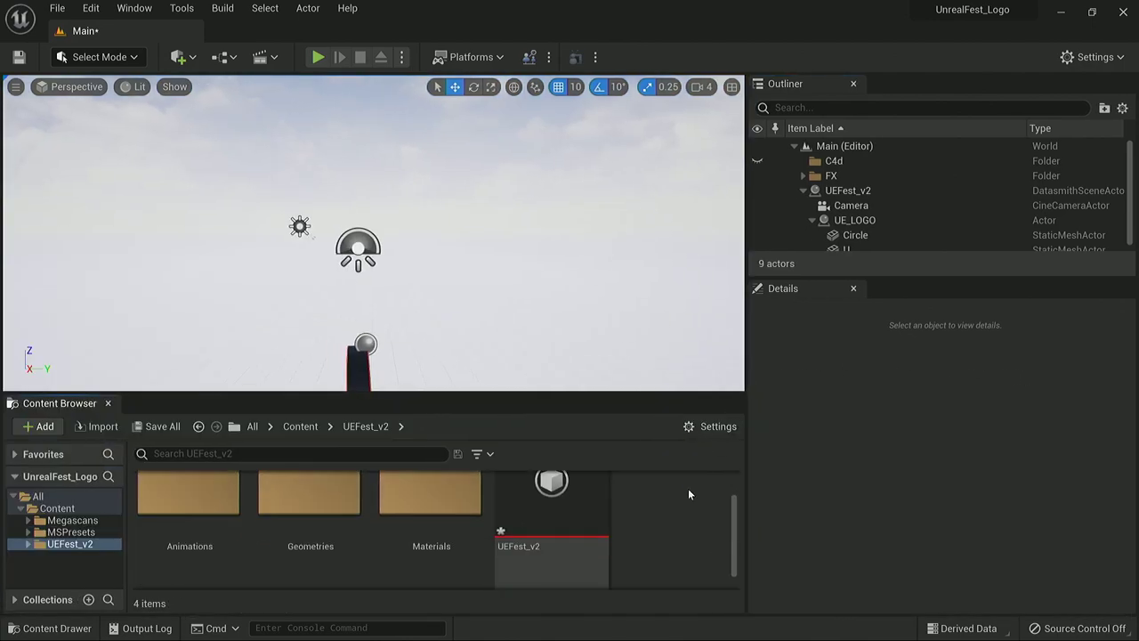
Step: Make the asset thumbnails smaller and check the UEFest_v2 asset's actions without reimporting
left_click(707, 427)
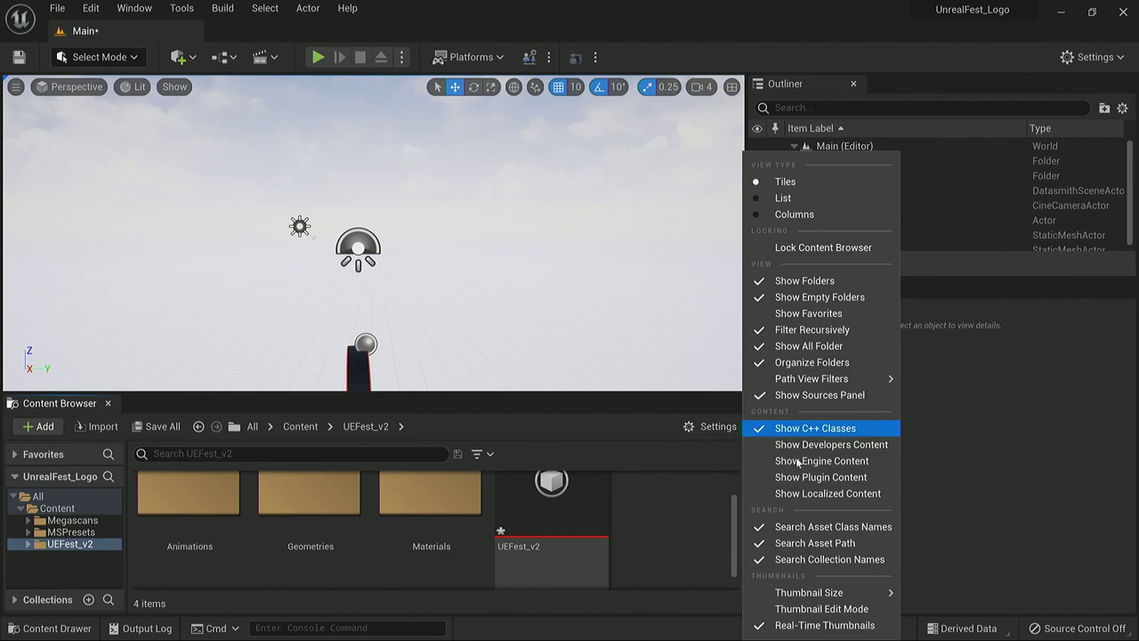
mouse_move(808, 593)
left_click(881, 577)
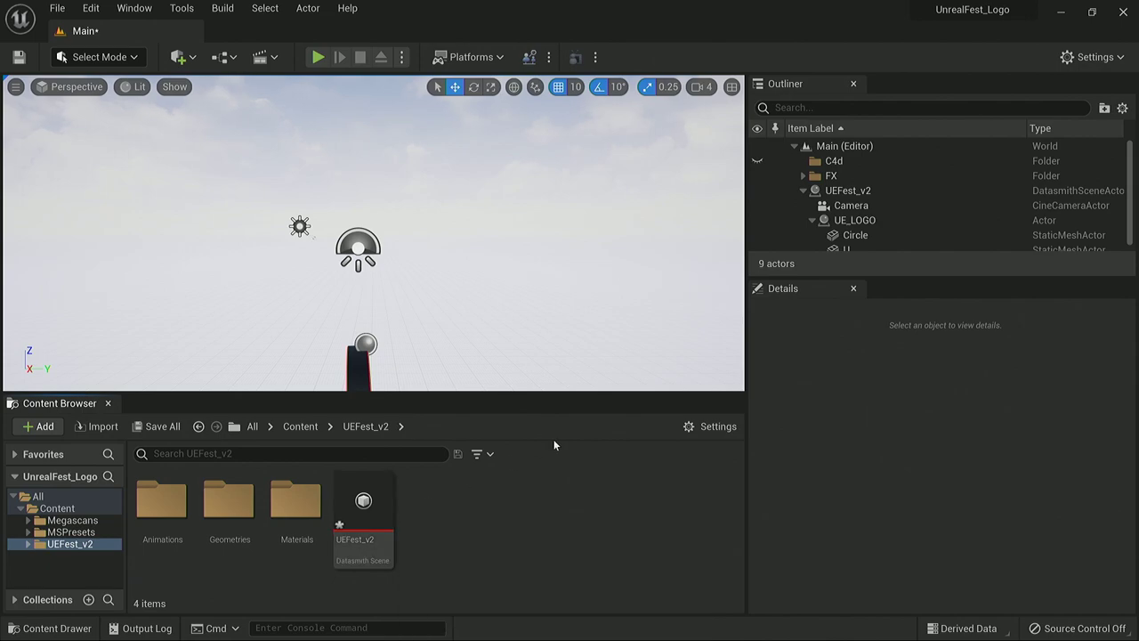
left_click(366, 524)
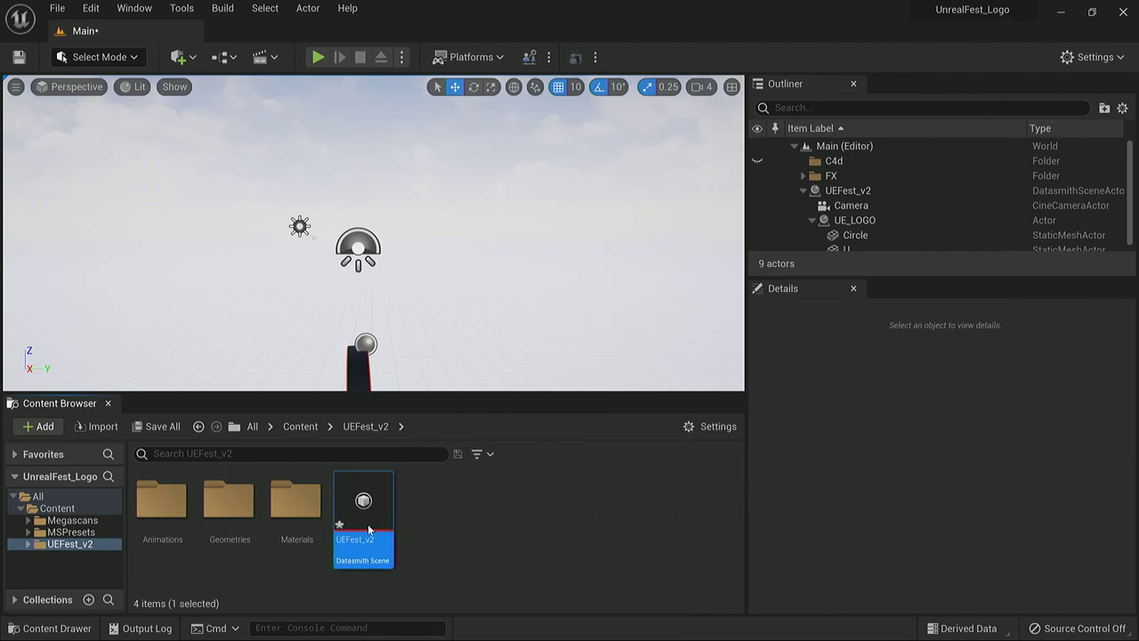
right_click(367, 523)
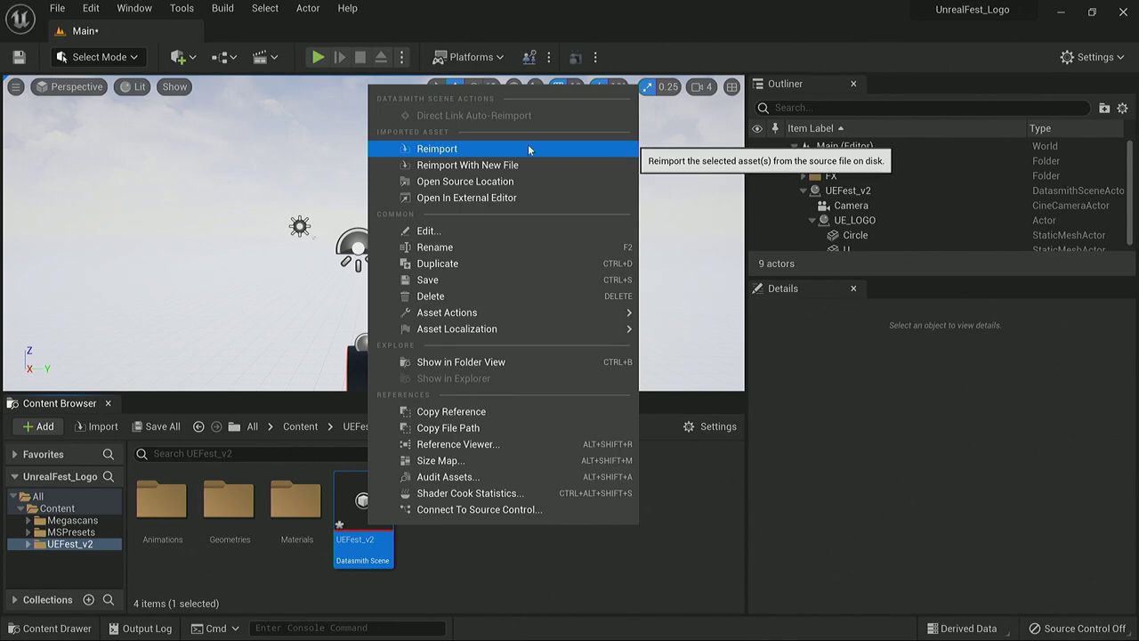
left_click(771, 488)
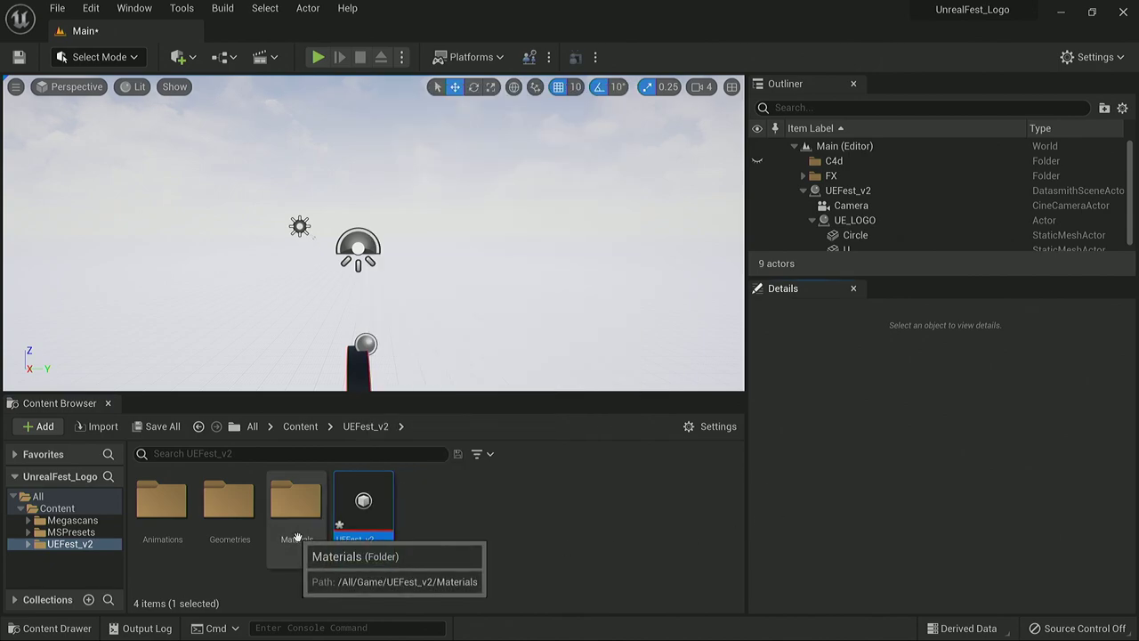
Step: Browse the imported Materials, Geometries and Animations folders, turning the view to face the UE logo
double_click(295, 502)
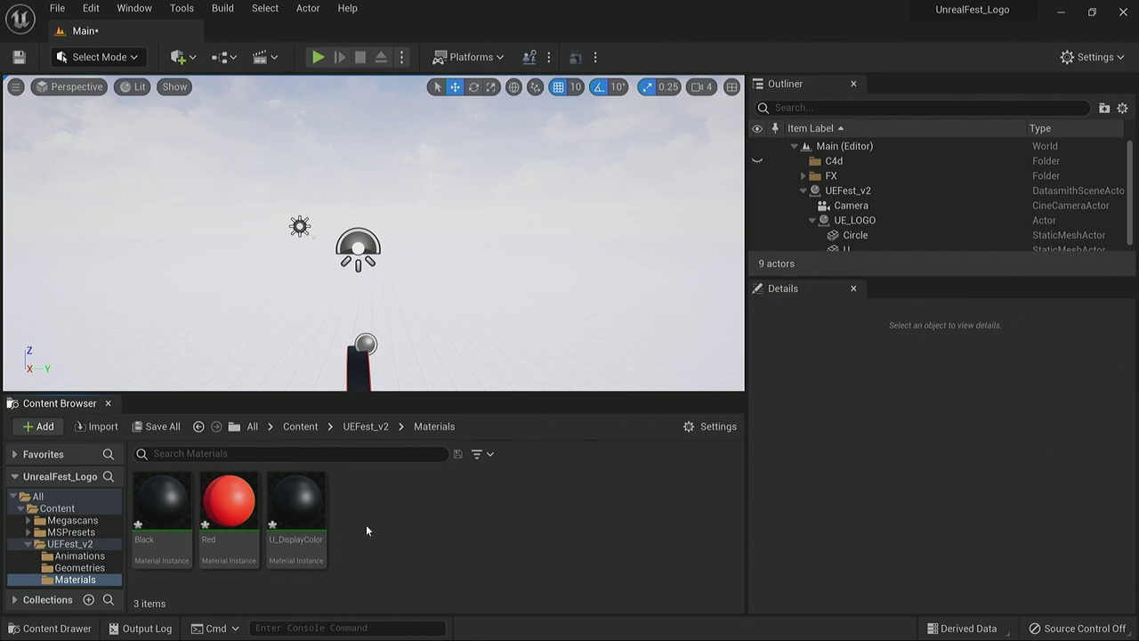
left_click(105, 569)
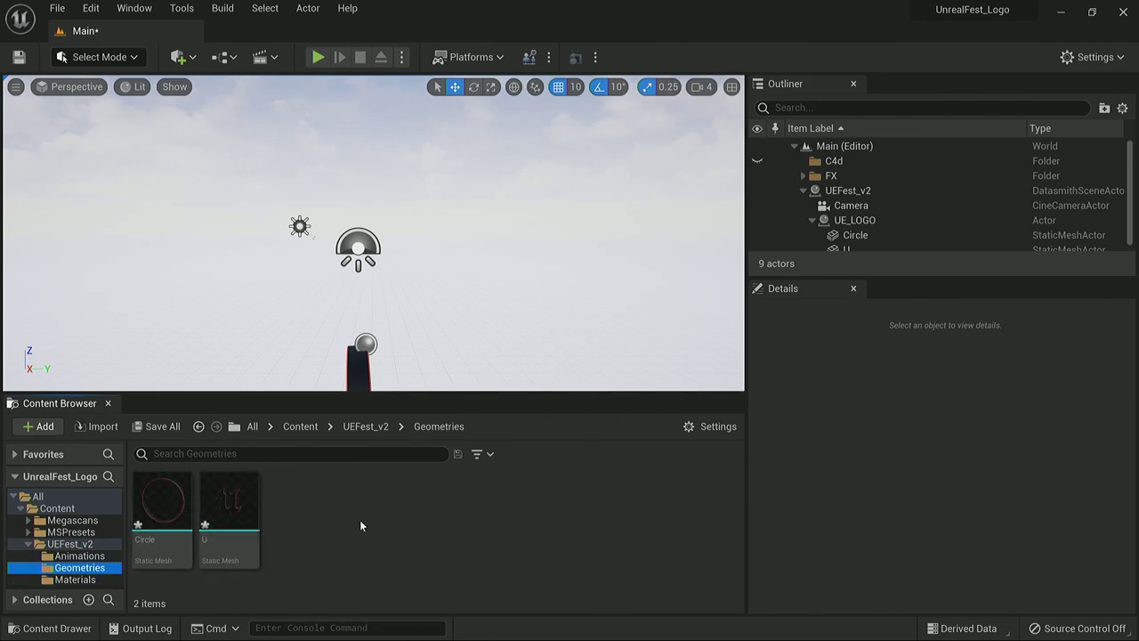
right_click_drag(464, 254, 465, 284)
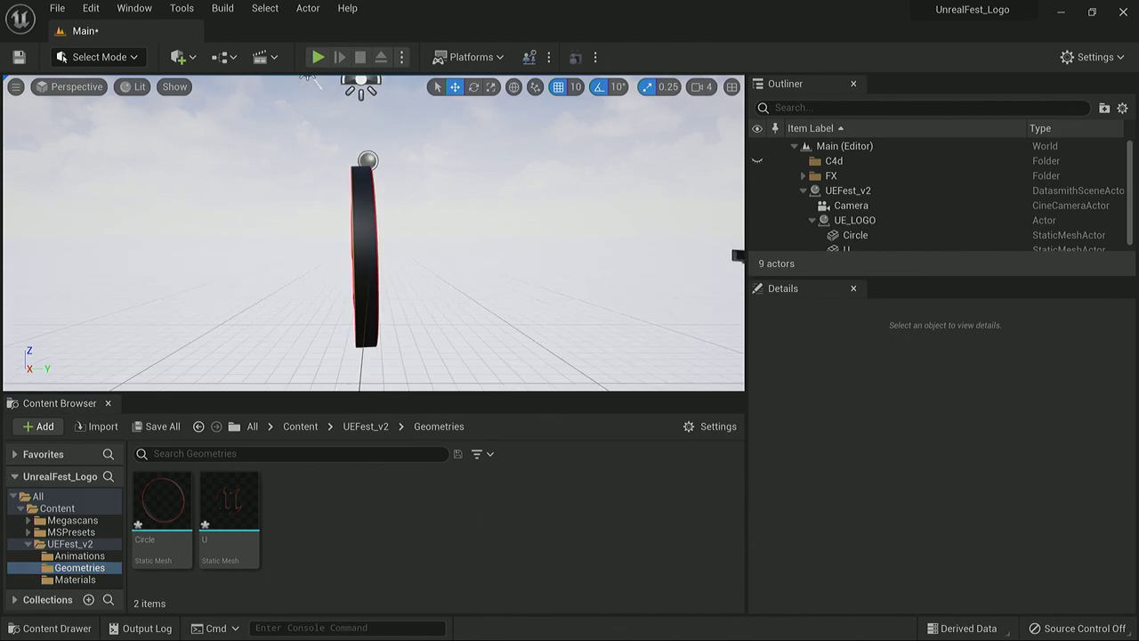
left_click(371, 254)
left_click_drag(371, 255, 587, 254, "alt")
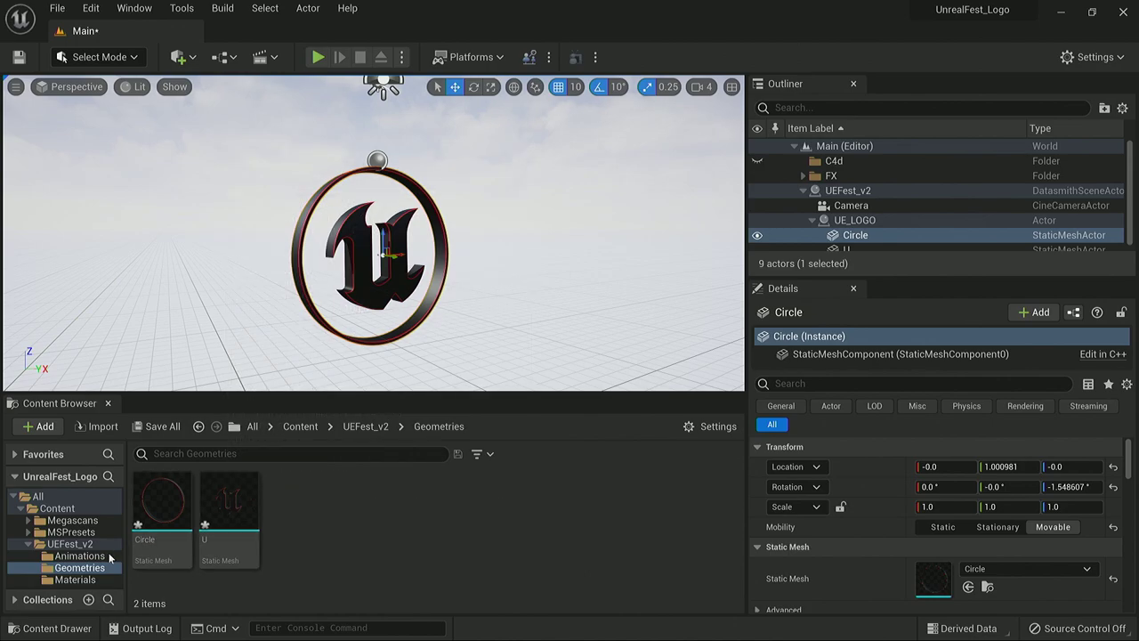
left_click(79, 555)
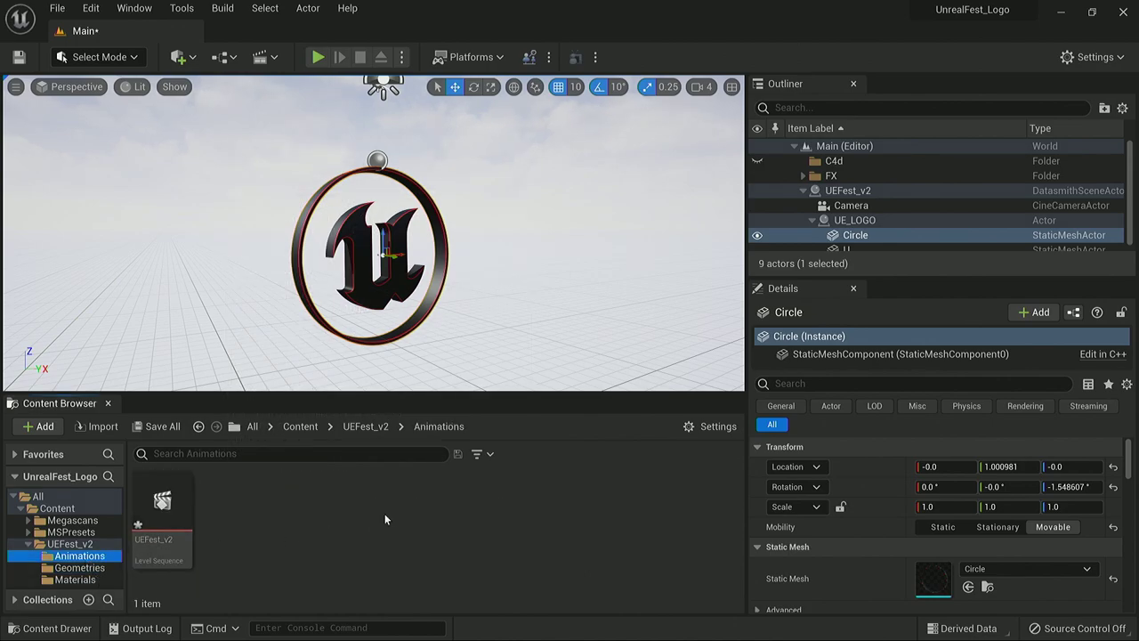
Step: Open the UEFest_v2 sequence through its camera, play and scrub it, and expand the Camera's Transform keys
double_click(162, 503)
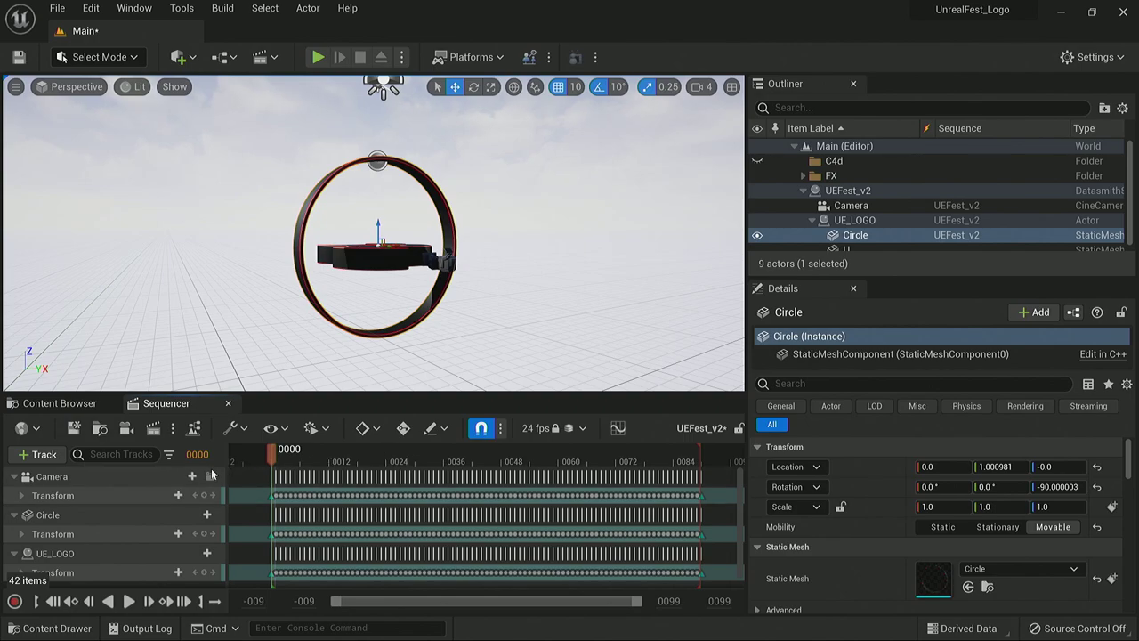
left_click(211, 476)
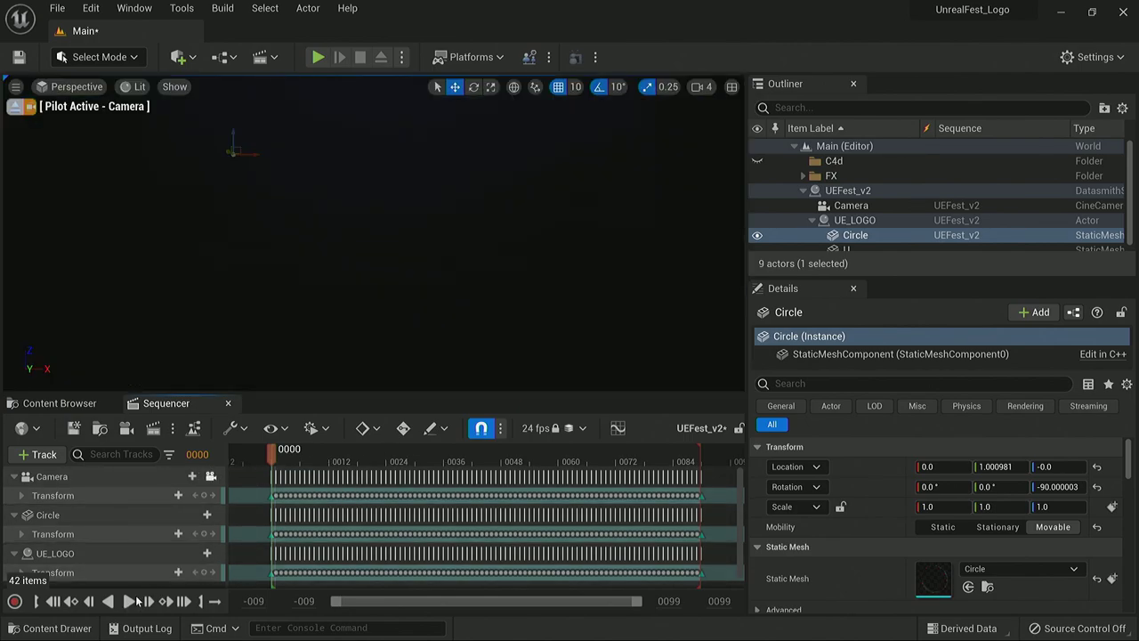
left_click(138, 602)
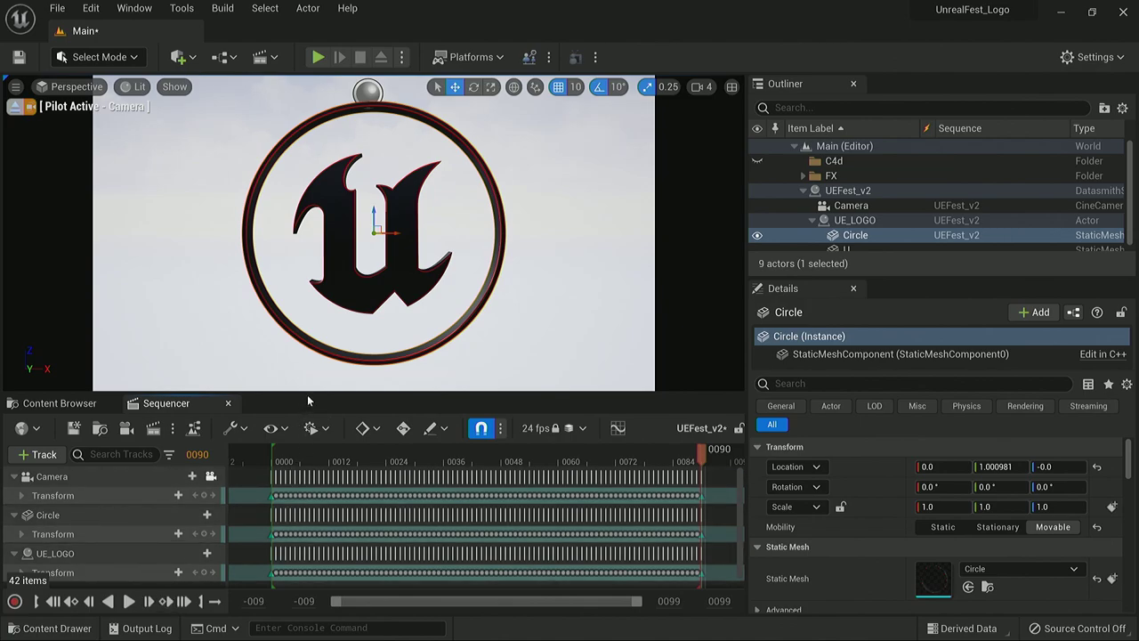
left_click_drag(308, 397, 303, 354)
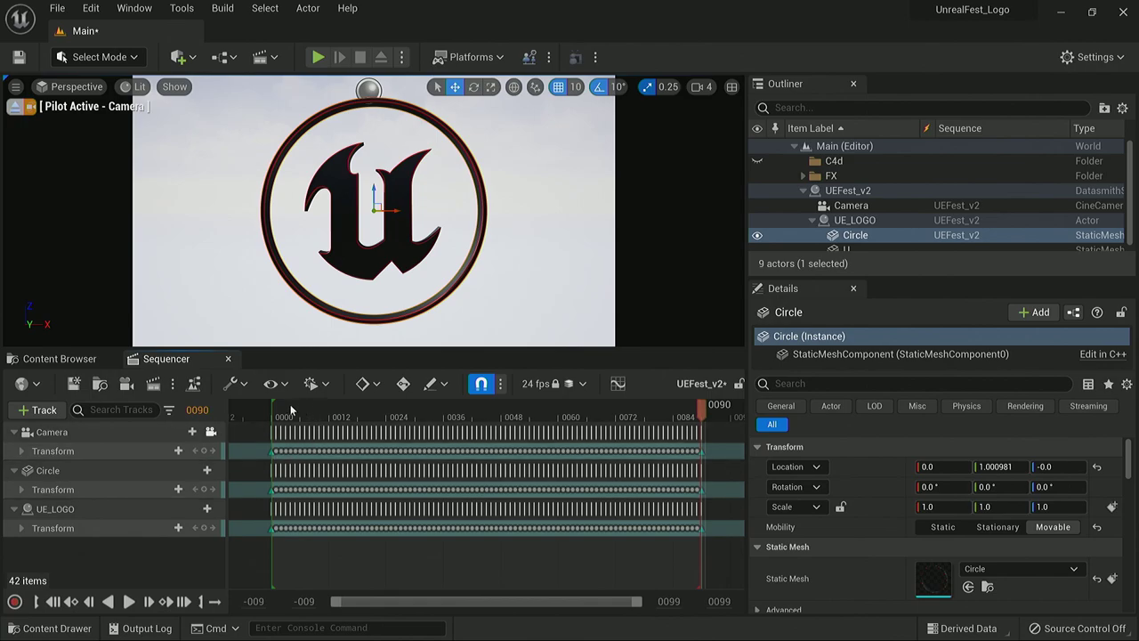
left_click_drag(291, 409, 381, 410)
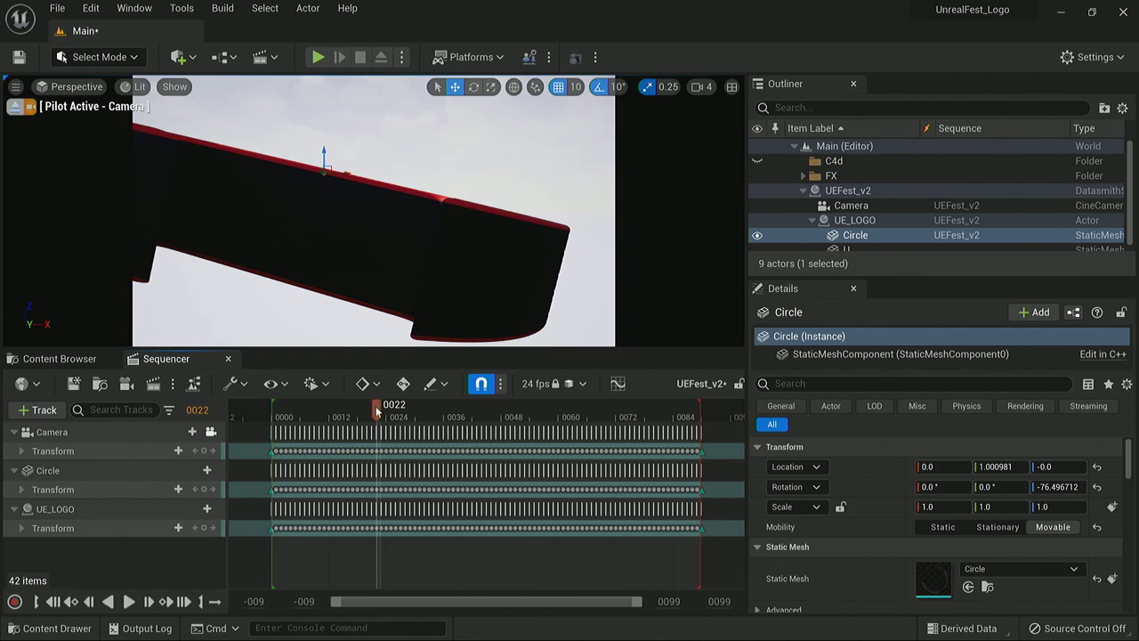
left_click_drag(380, 412, 537, 363)
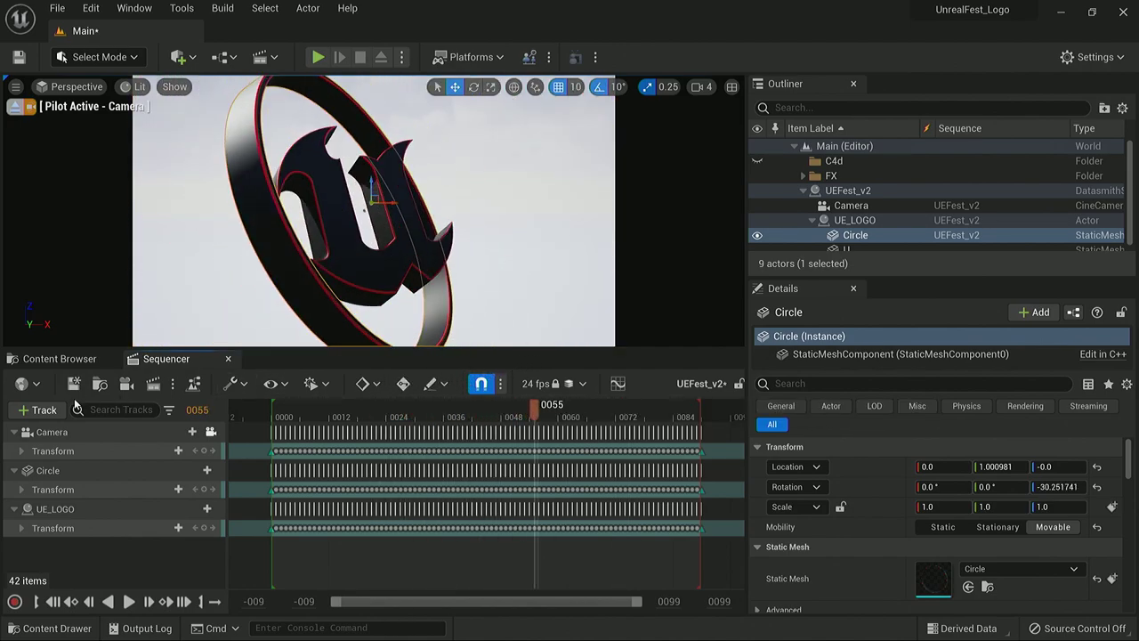
left_click(80, 432)
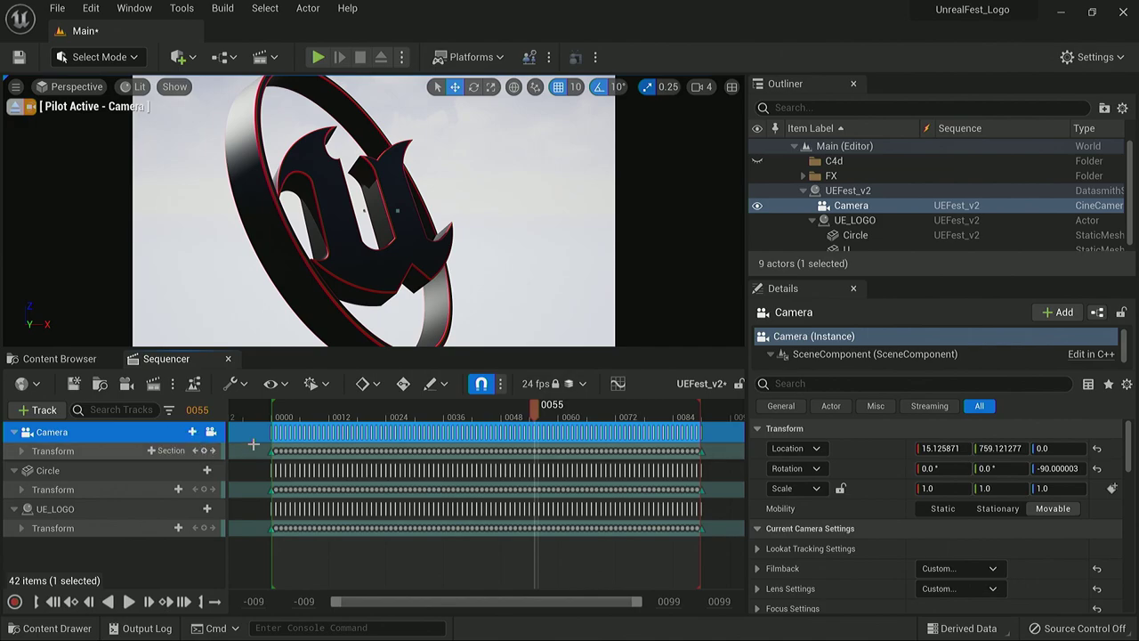
left_click(23, 451)
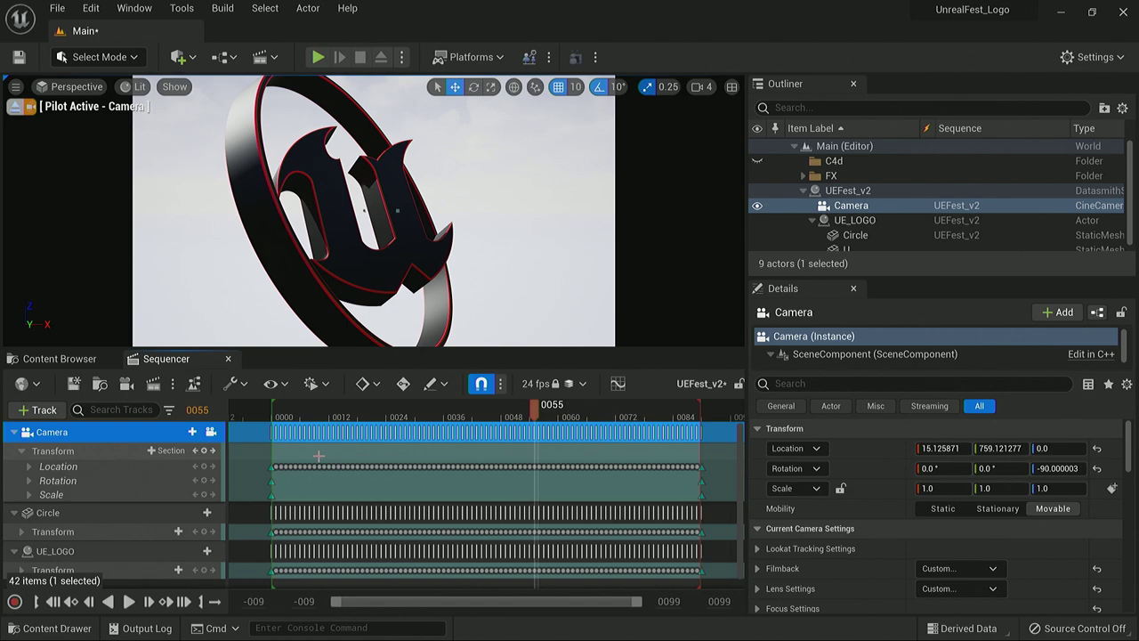
Step: Collapse the Camera, Circle and UE_LOGO tracks, scrub to a front-on view, and close the Sequencer
left_click(22, 450)
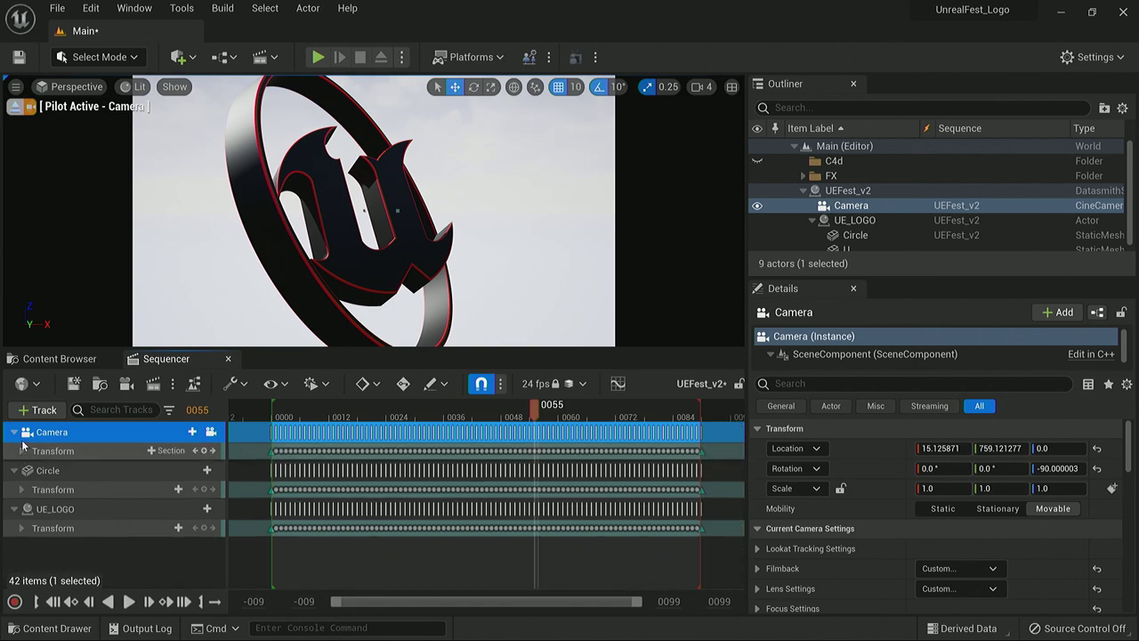
left_click(14, 432)
left_click(14, 452)
left_click(14, 474)
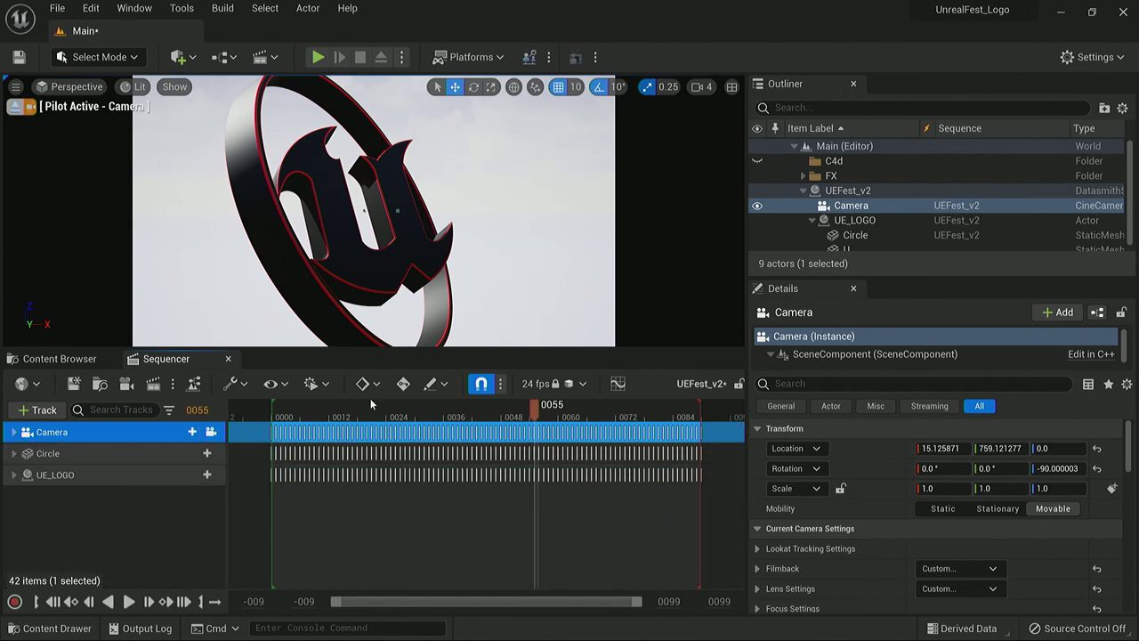
left_click_drag(373, 411, 628, 411)
left_click(228, 358)
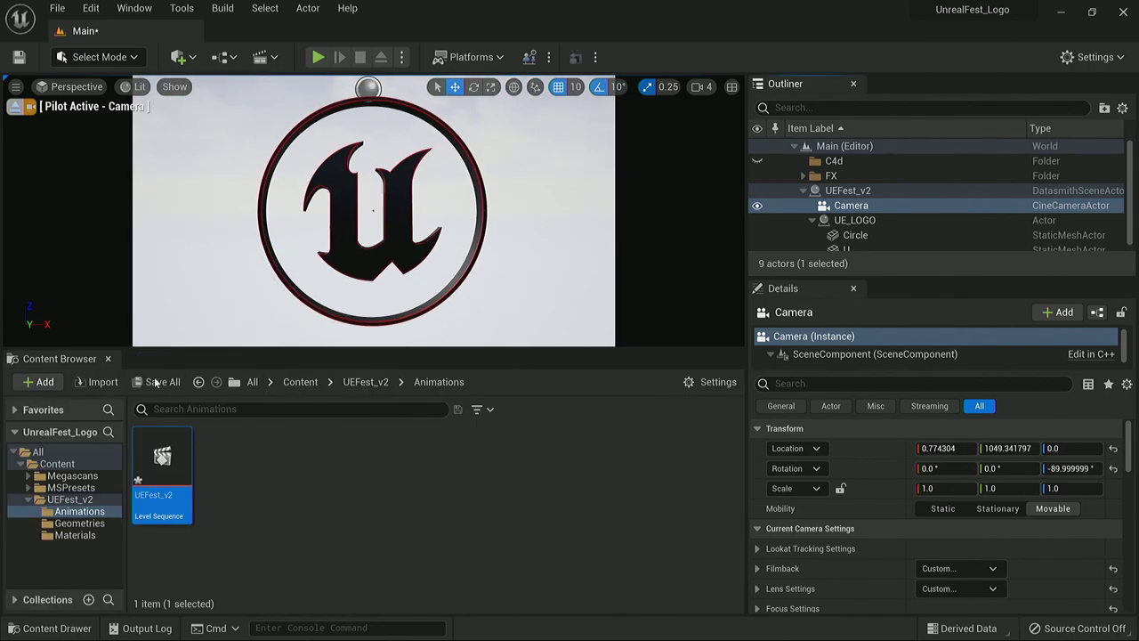
Step: Save all modified packages and enlarge the scene view
left_click(148, 385)
left_click(683, 493)
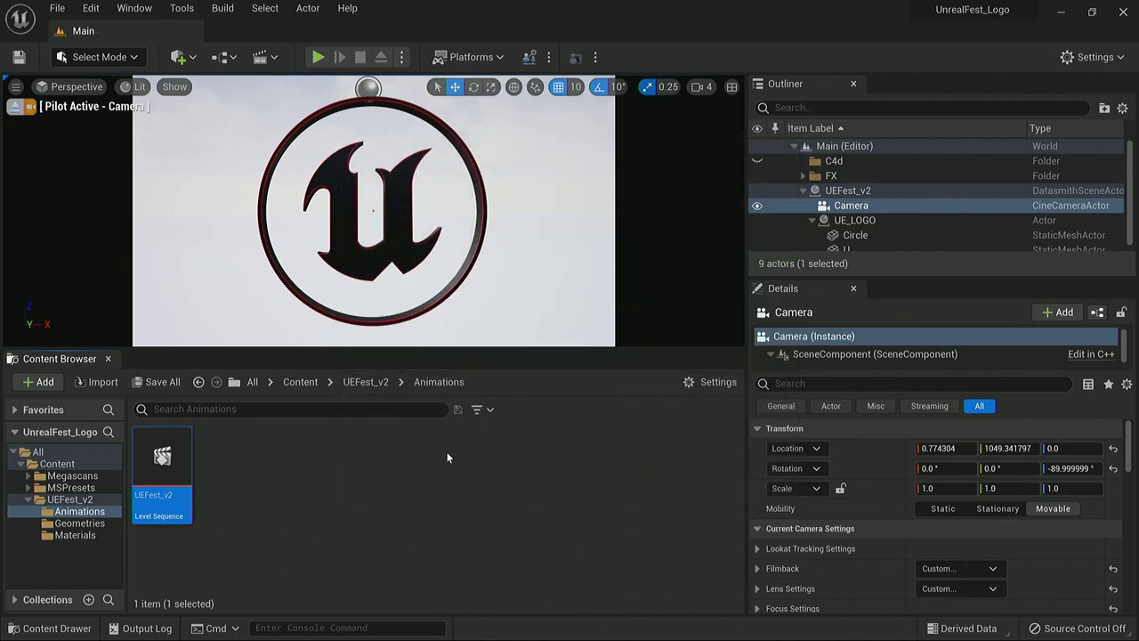
left_click_drag(308, 350, 311, 373)
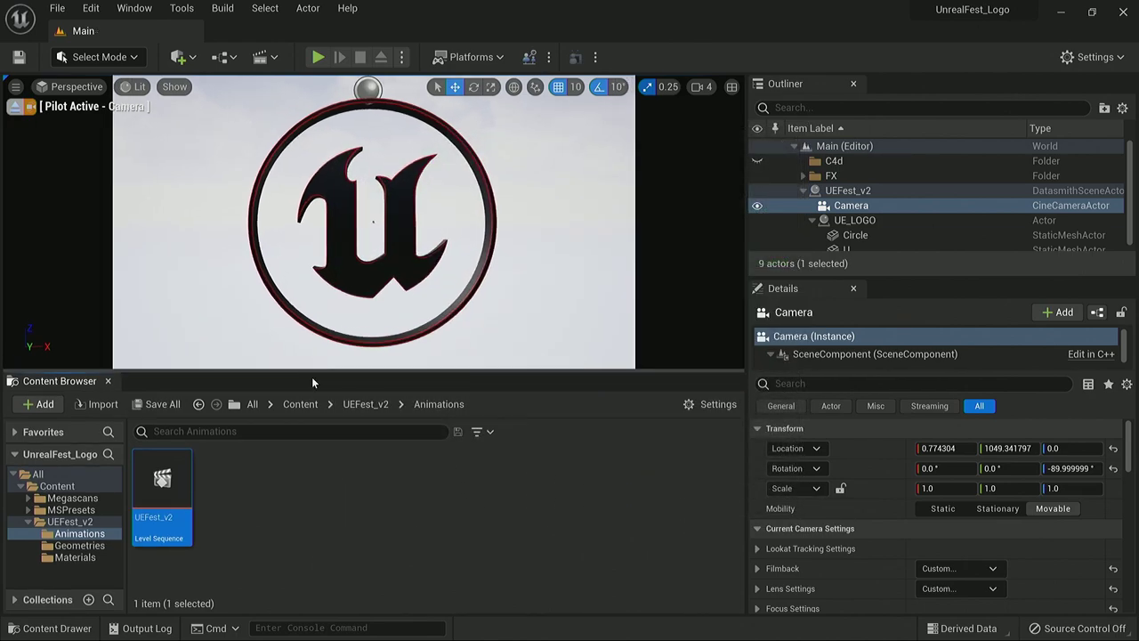
Step: Expand the content tree and show the Megascans folder's contents
left_click(26, 522)
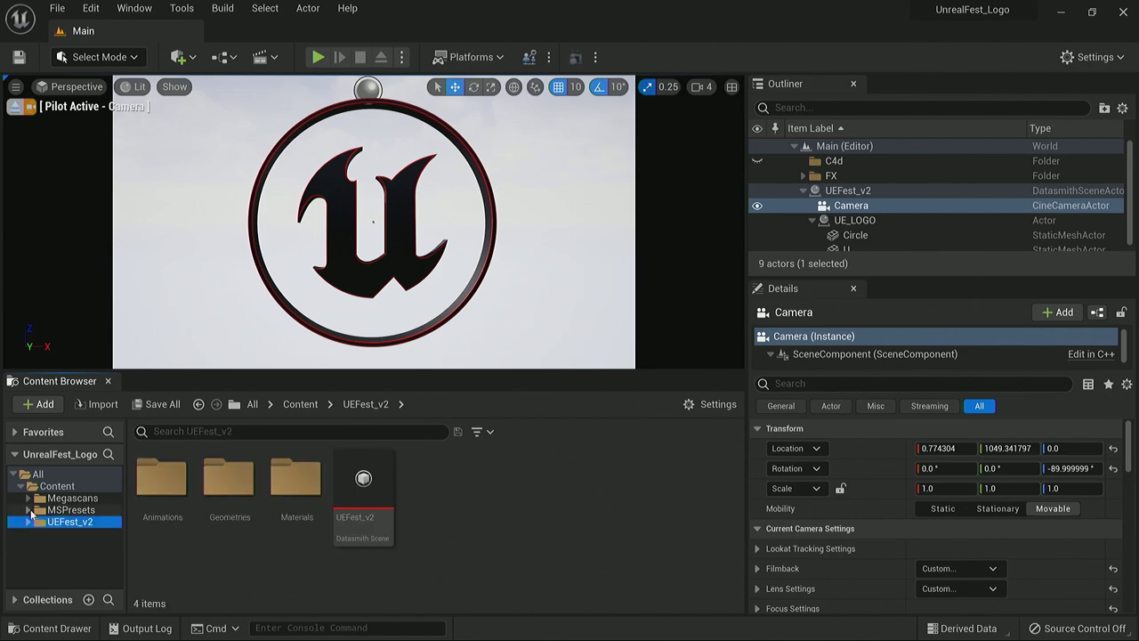
left_click(28, 498)
left_click(86, 499)
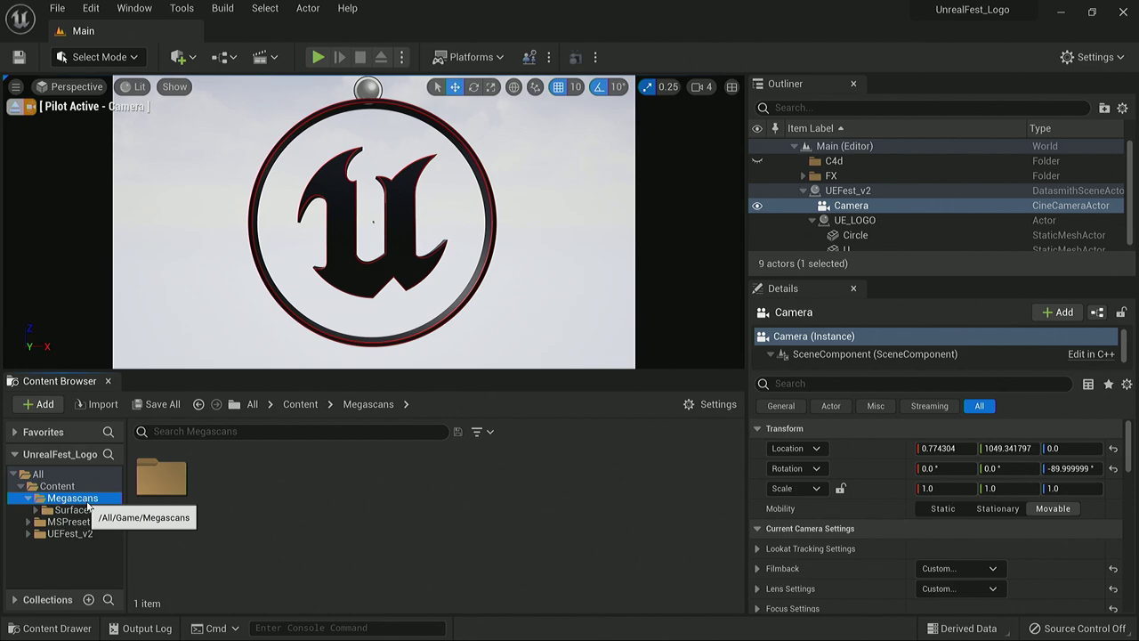
Step: Open Quixel Bridge from Quick Add, view the Local assets, then close Bridge
left_click(198, 58)
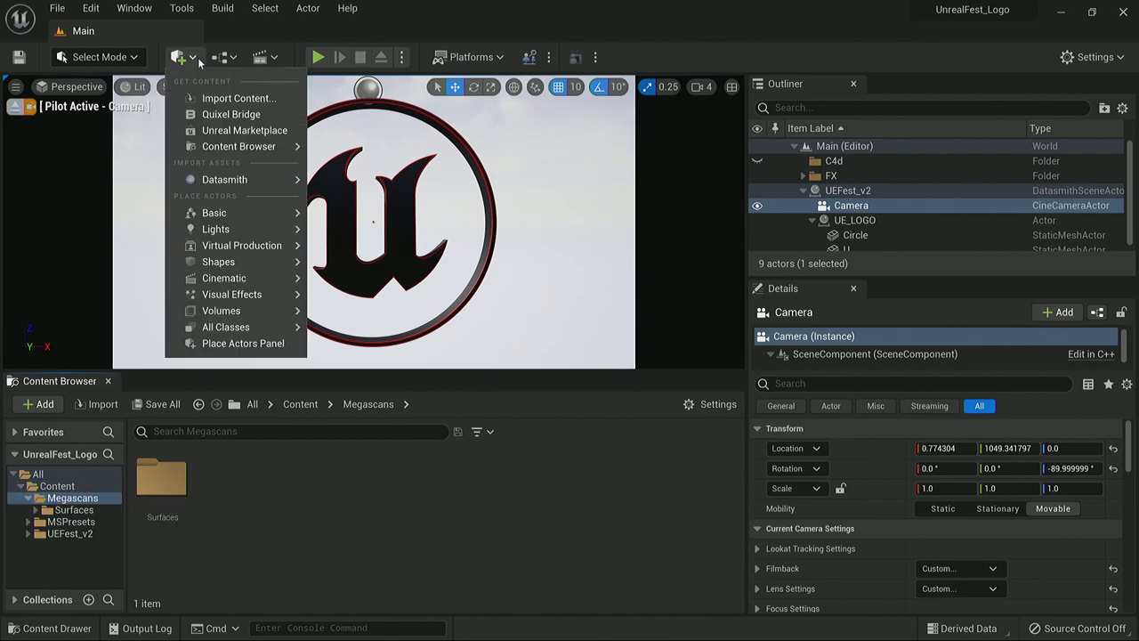
left_click(242, 121)
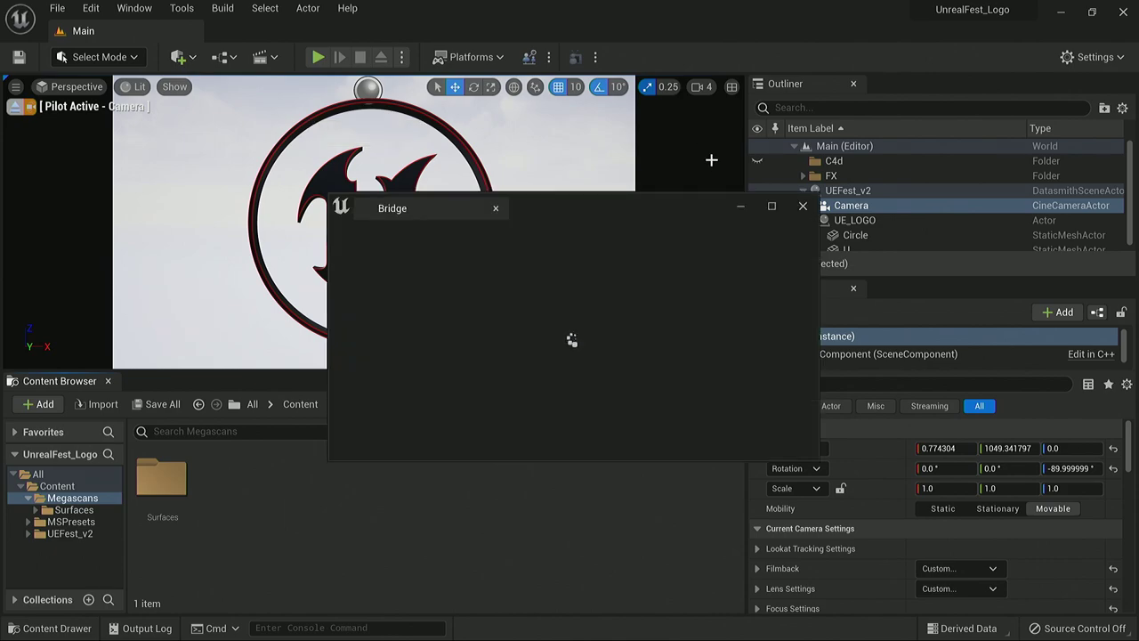
left_click_drag(655, 199, 739, 43)
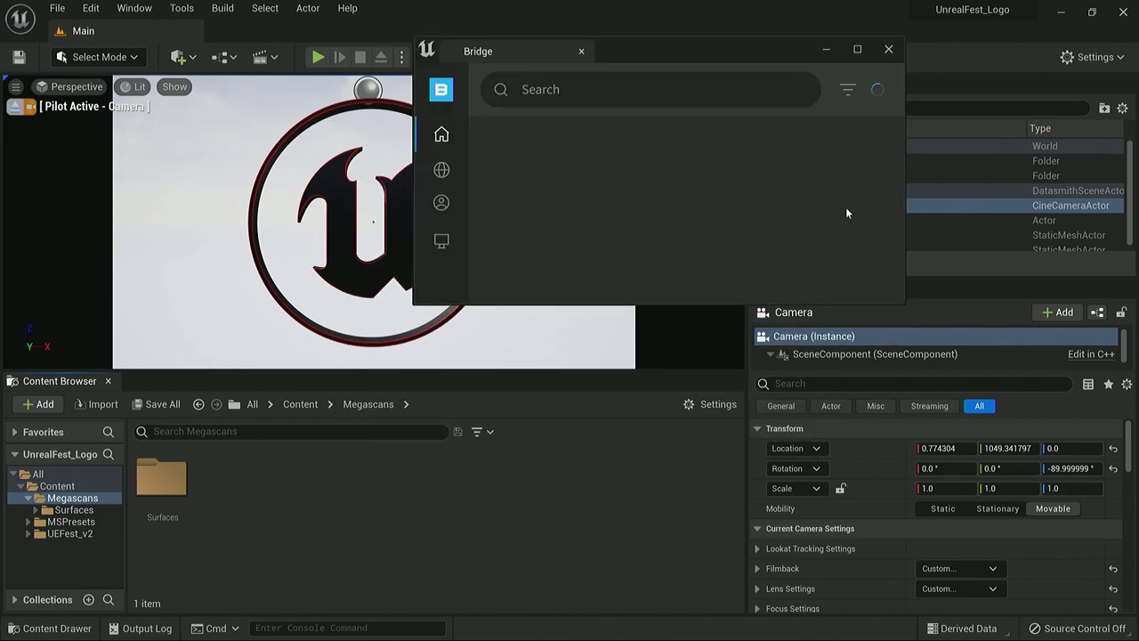
left_click_drag(905, 304, 1101, 469)
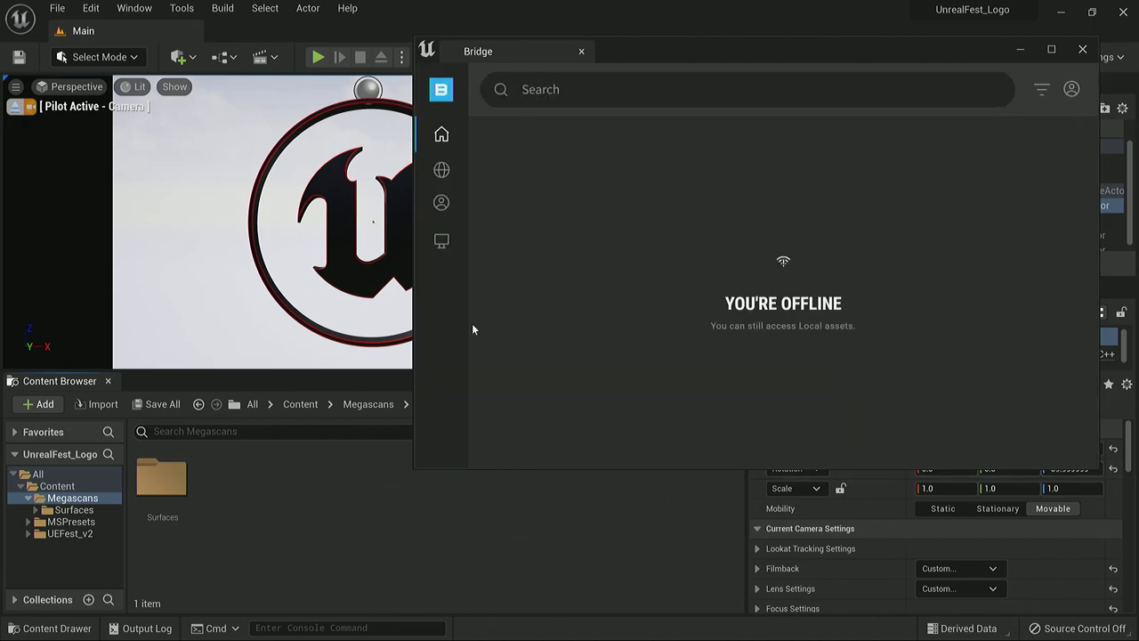
left_click(440, 242)
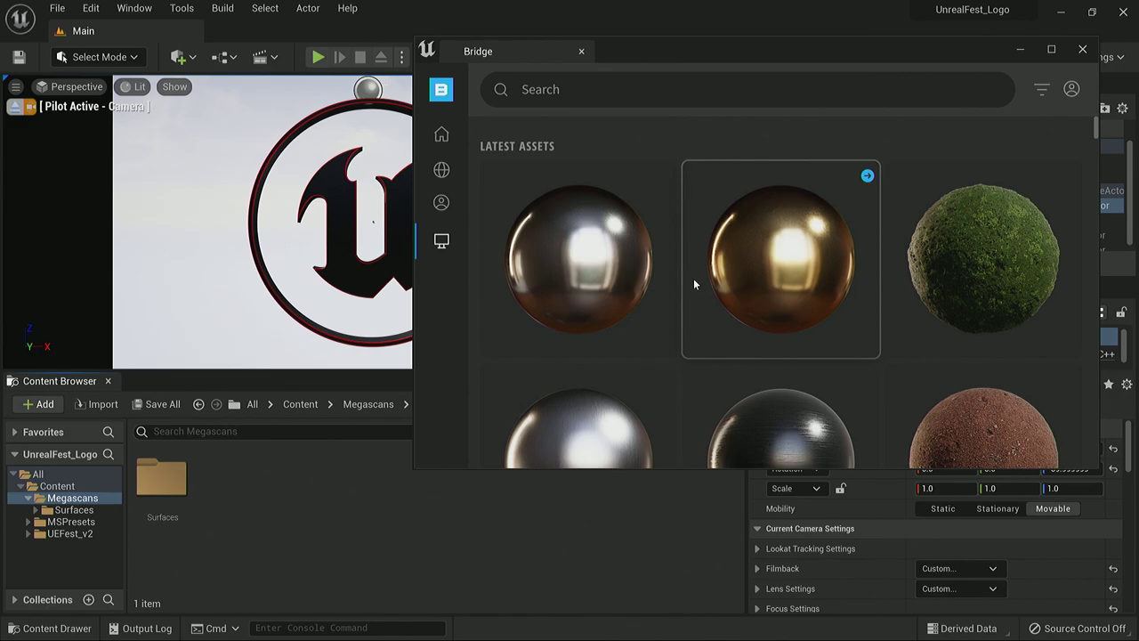
left_click(1082, 49)
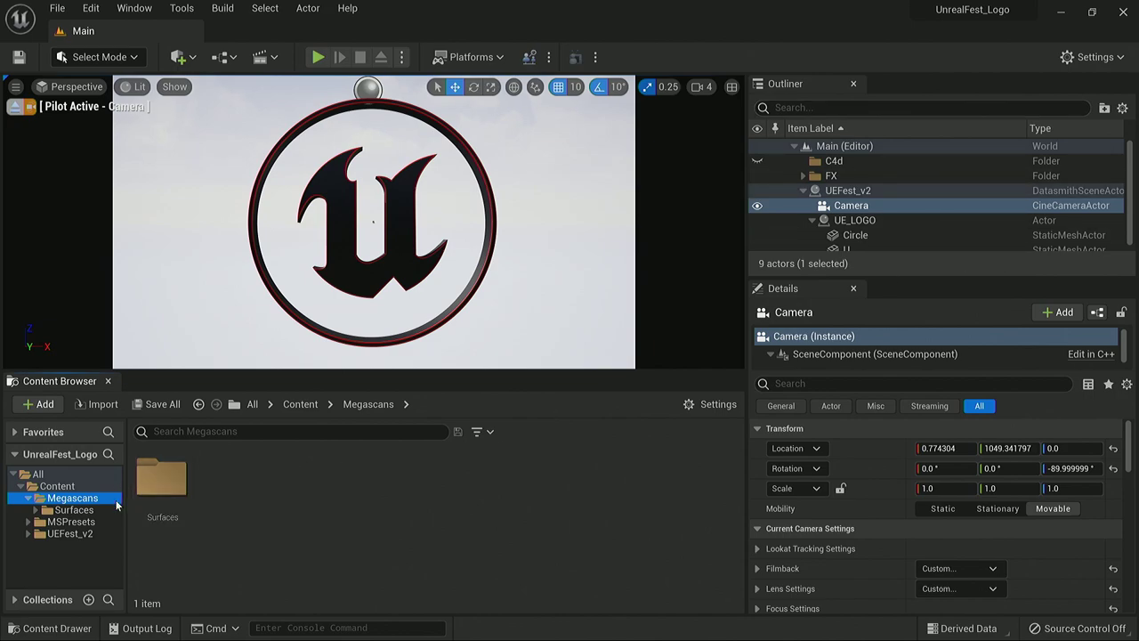
Step: Drag MI_Gold_-au-_schvfgwp_8K from Surfaces > Gold onto the U logo, then stop piloting the camera
left_click(35, 510)
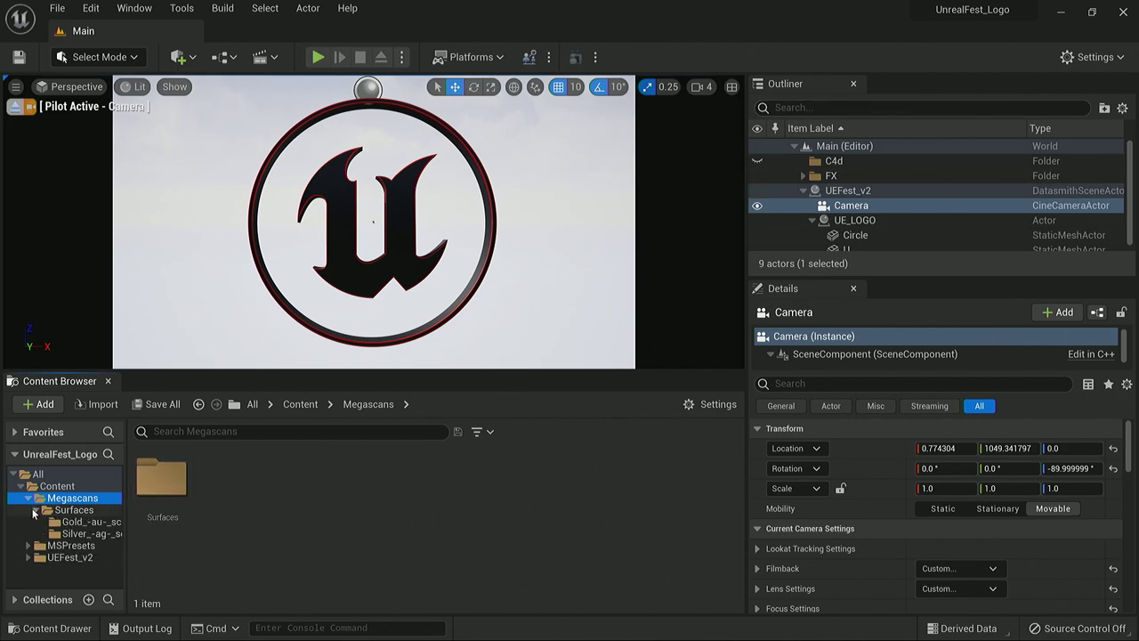
left_click(80, 522)
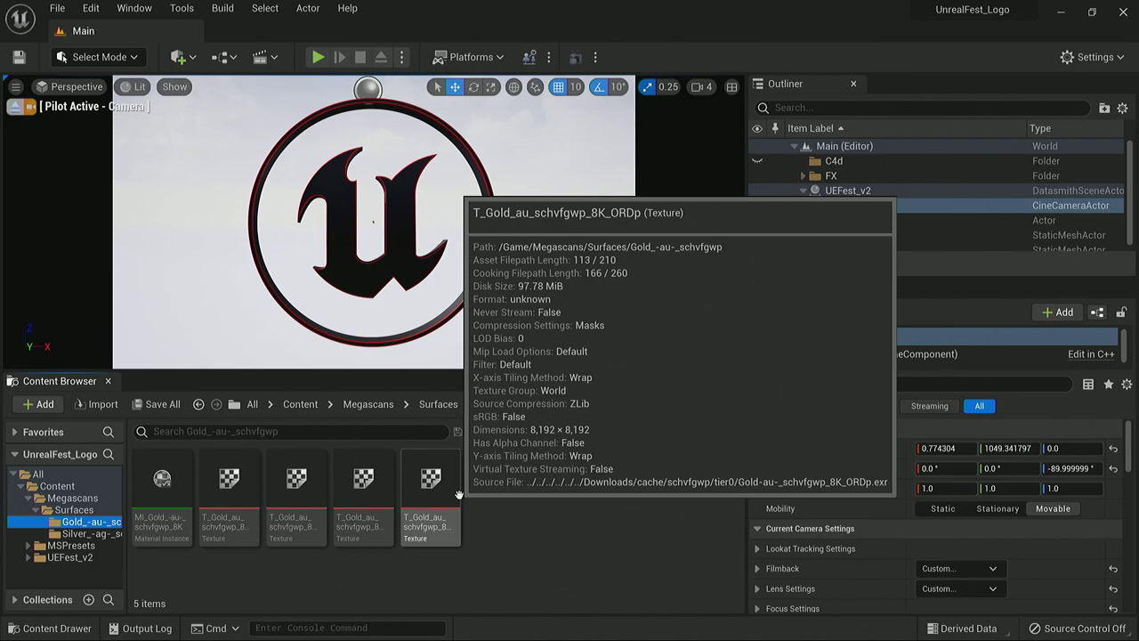
left_click(162, 490)
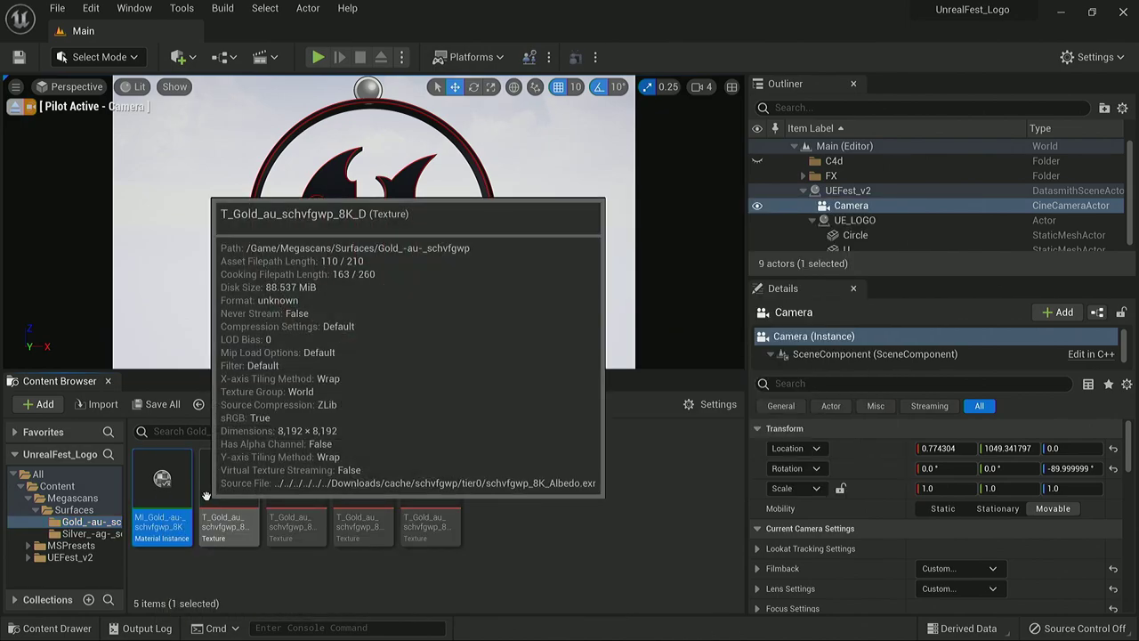
left_click_drag(162, 485, 494, 233)
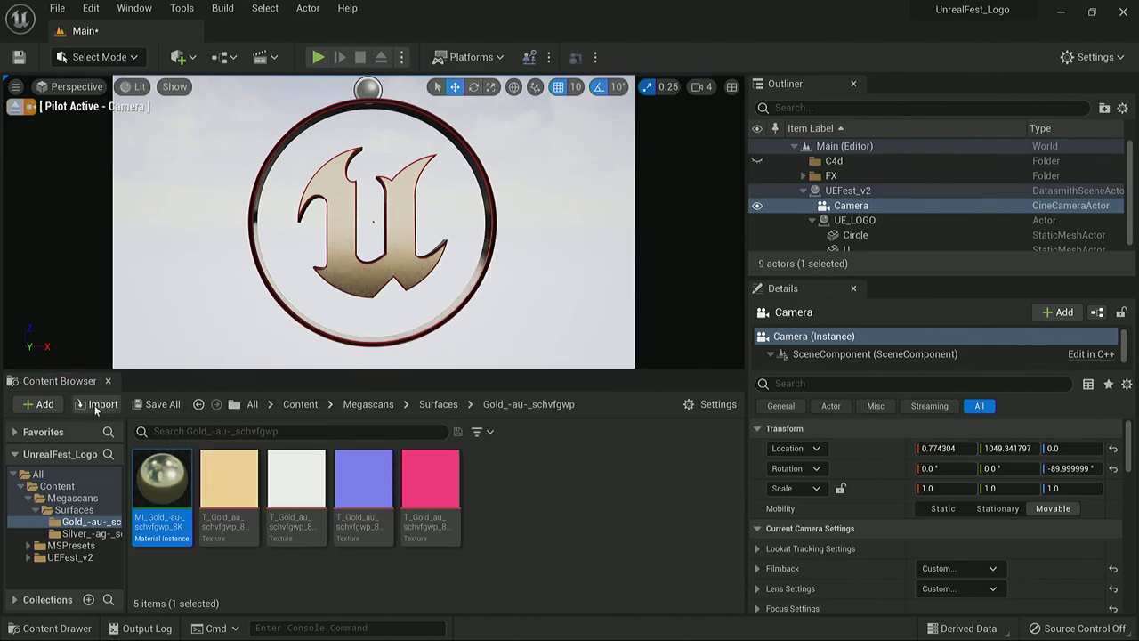
left_click(14, 107)
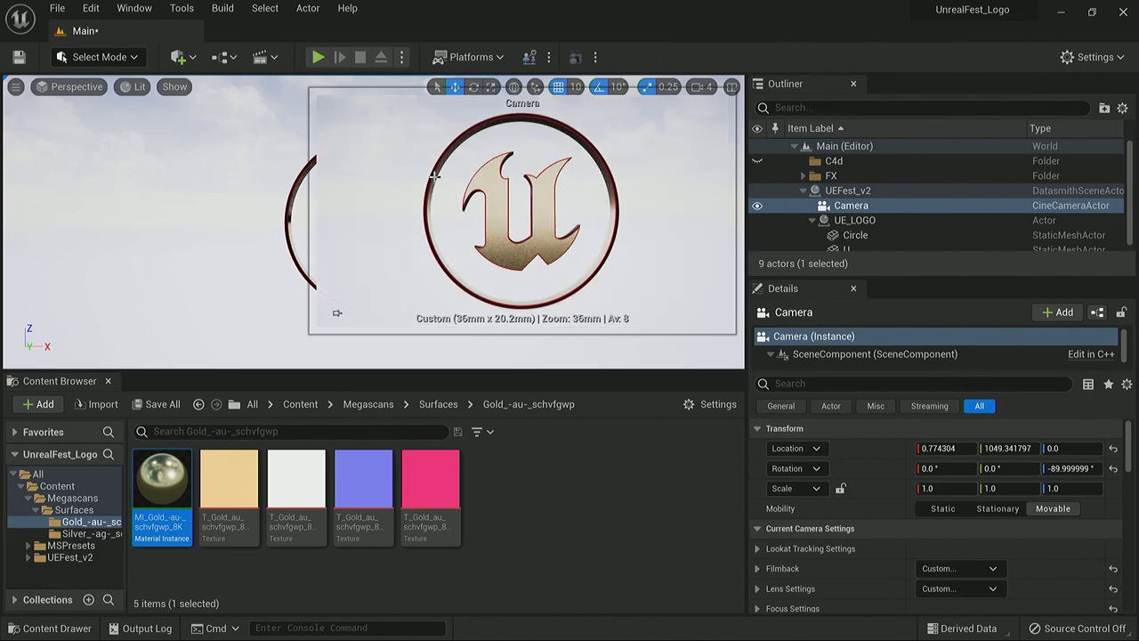
Step: Select and frame the U letter, giving the Details panel more room
left_click(141, 241)
left_click(392, 235)
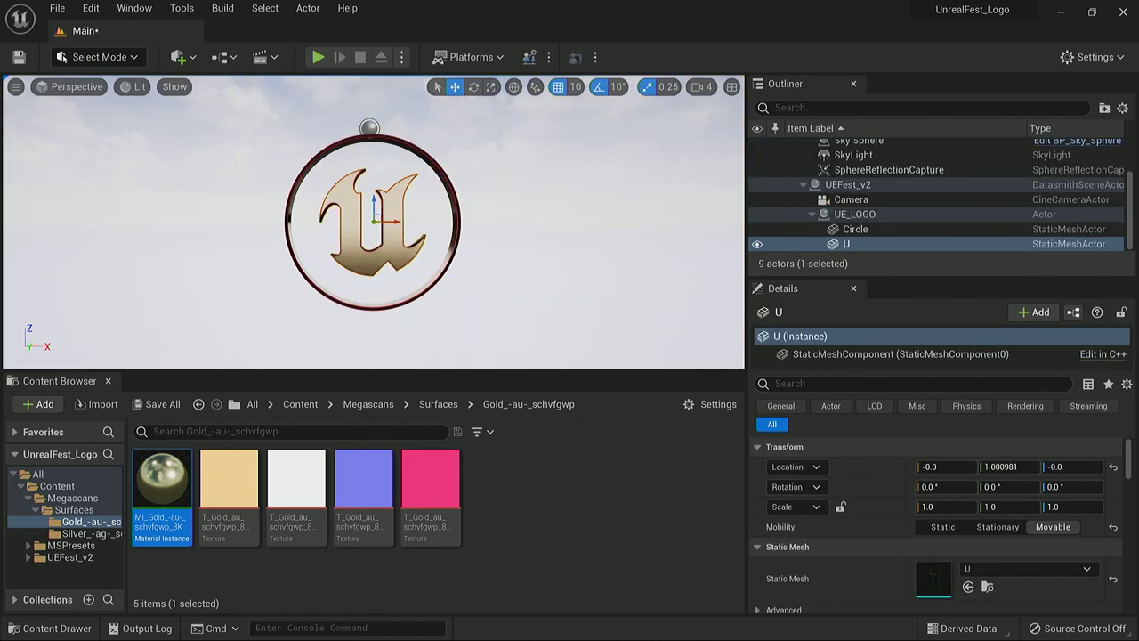
key("f")
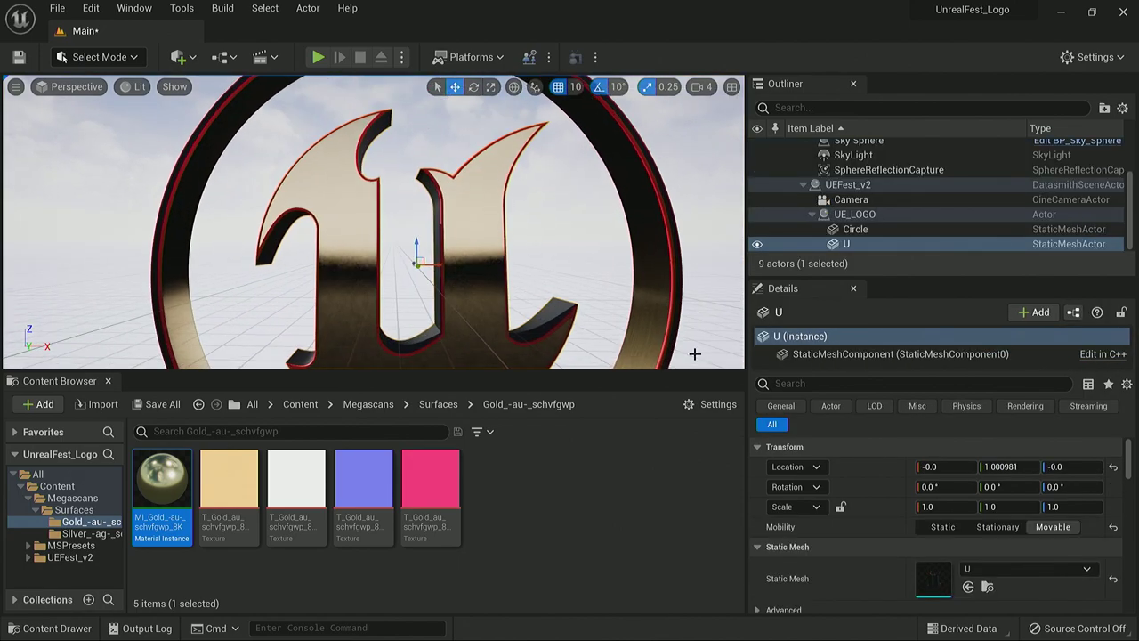
left_click(1092, 12)
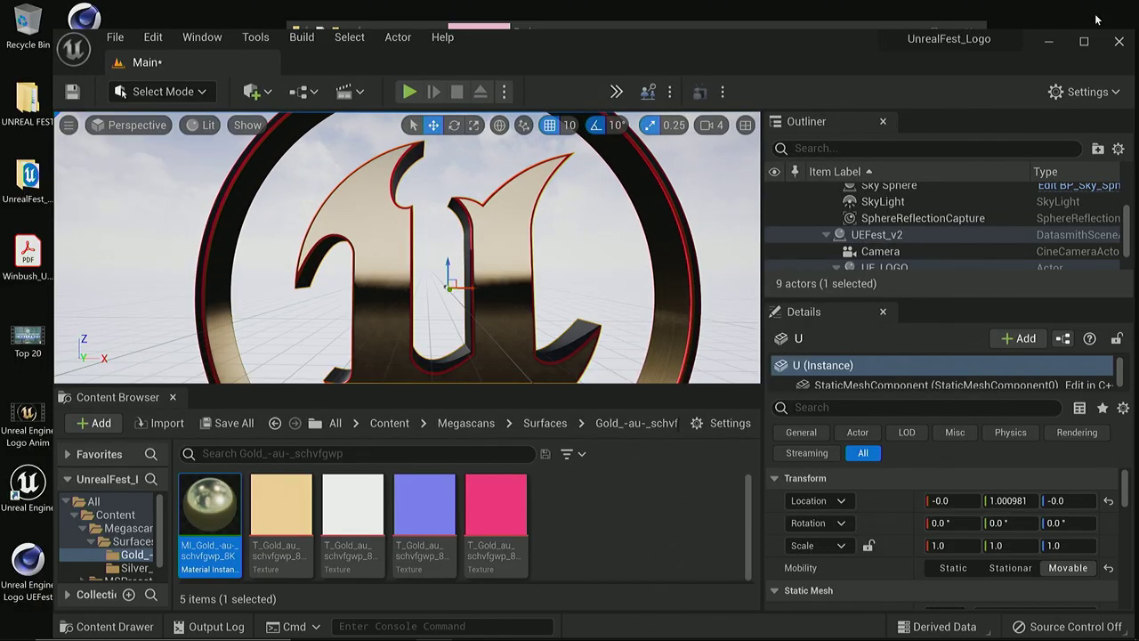
left_click(1084, 41)
scroll(866, 519, "down", 5)
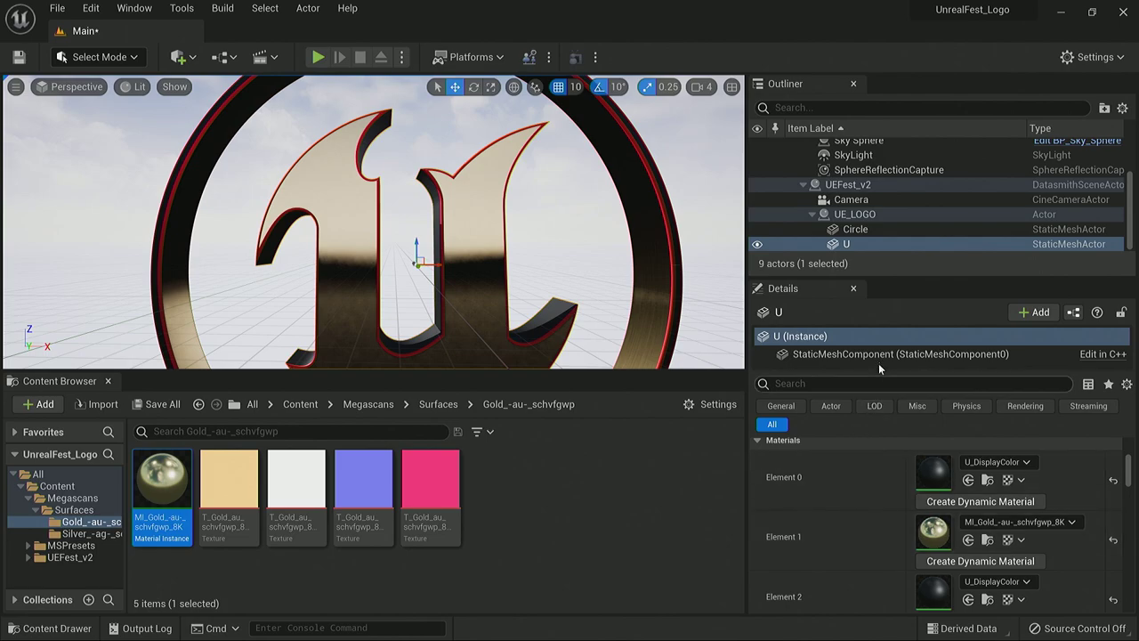
left_click_drag(872, 276, 871, 231)
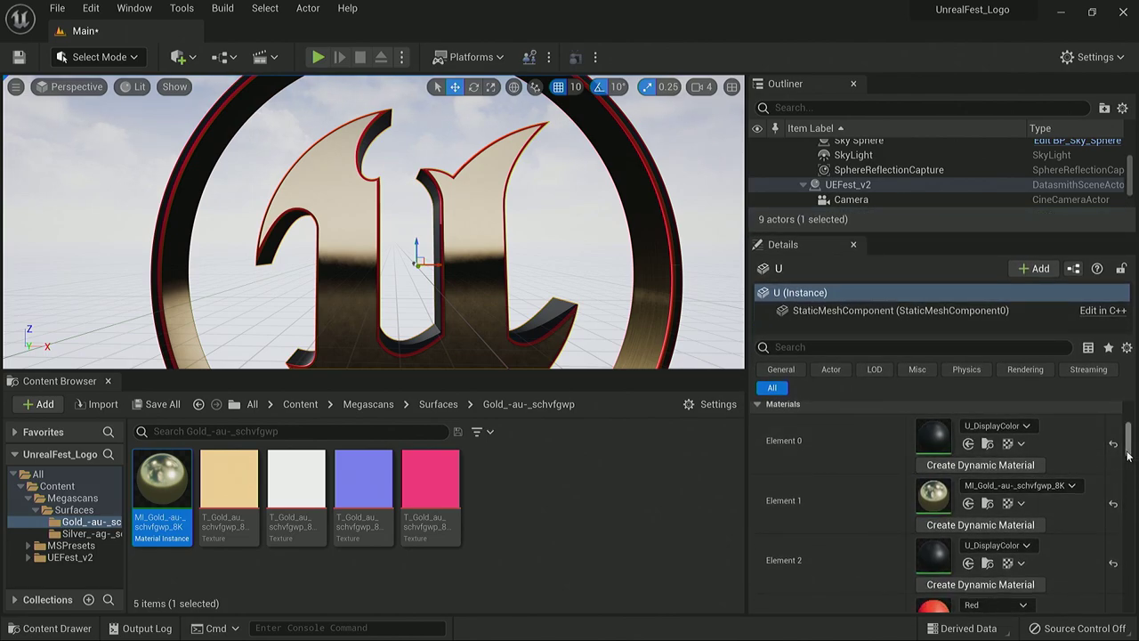
Step: Drag MI_Gold onto the U's Element 2 and Element 0 material slots
left_click_drag(1127, 454, 1128, 451)
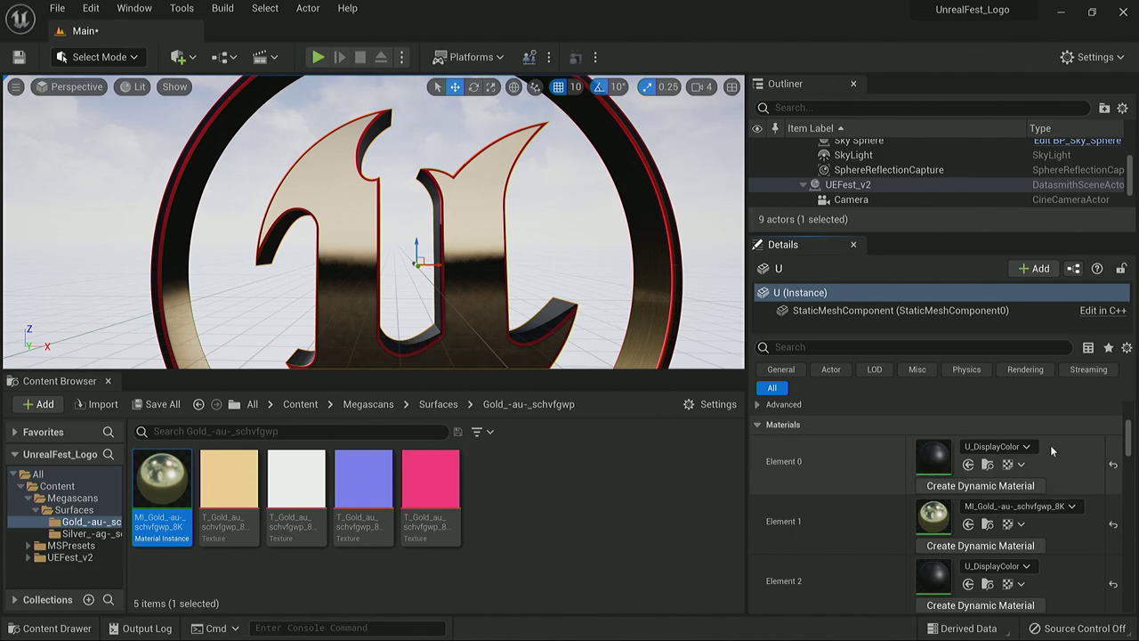
mouse_move(1128, 436)
left_mouse_down()
mouse_move(1132, 469)
mouse_move(1130, 451)
left_mouse_up()
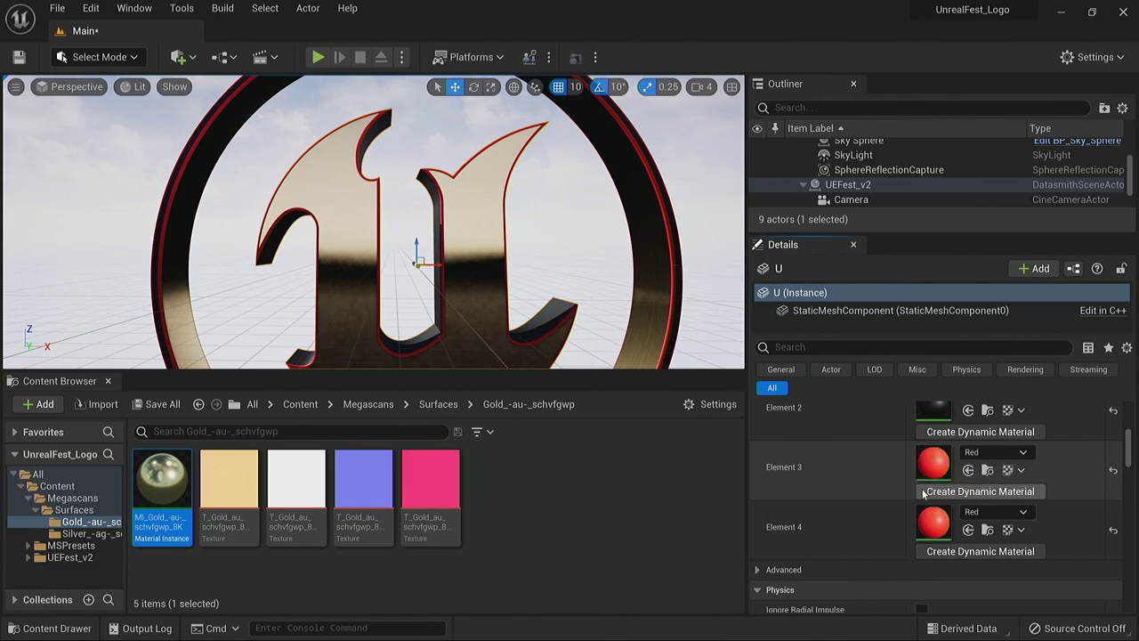
scroll(924, 492, "up", 2)
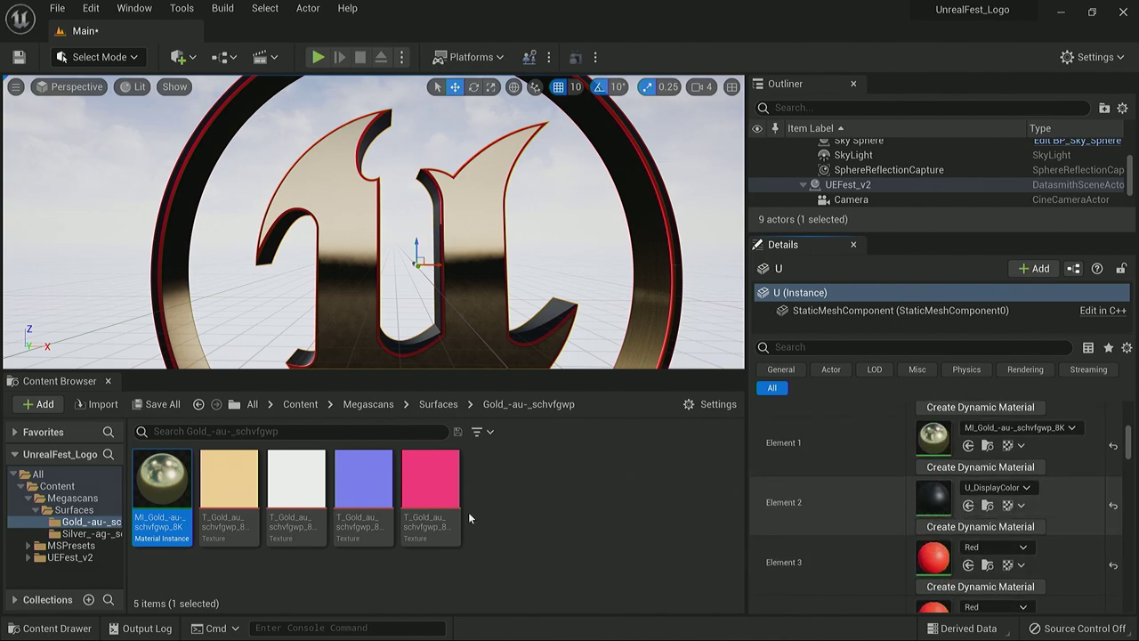
left_click_drag(165, 481, 849, 527)
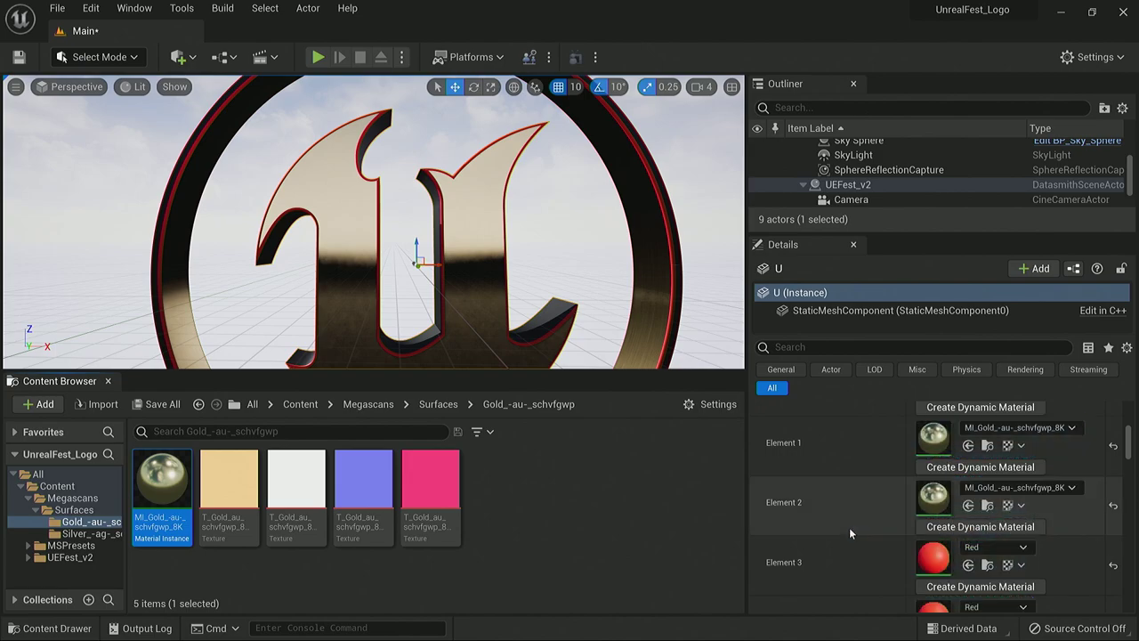
scroll(846, 527, "up", 1)
left_click_drag(153, 476, 934, 430)
Step: From the Silver_-ag-_scnpagqp folder, assign MI_Silver to the U's Element 3 and Element 4
left_click(92, 534)
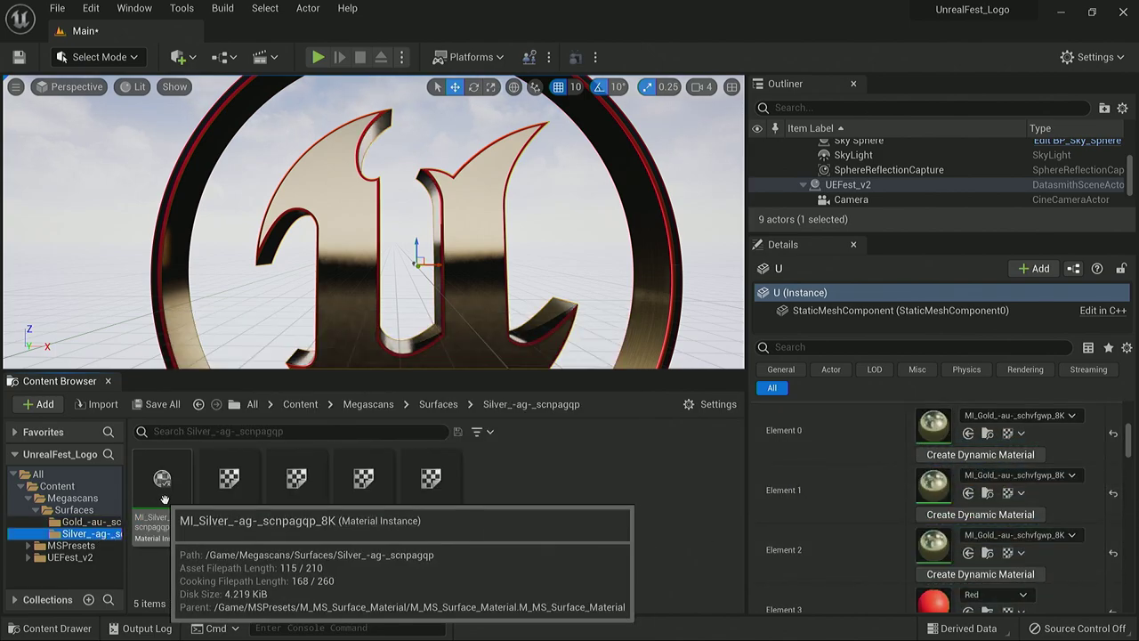
scroll(988, 550, "down", 1)
scroll(988, 550, "down", 1)
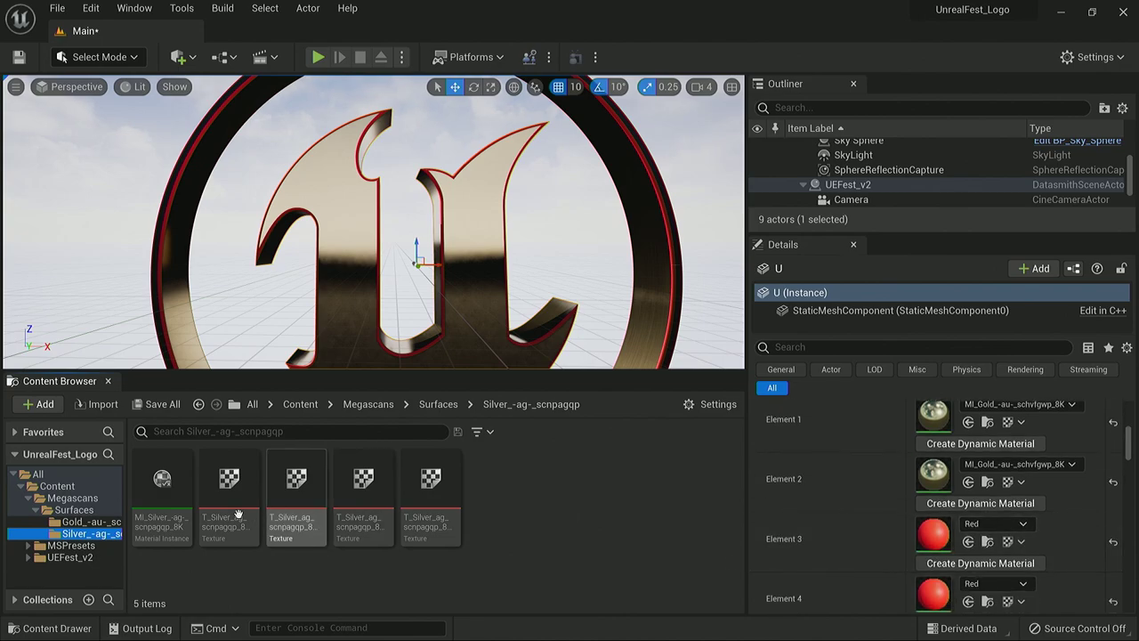
left_click_drag(162, 480, 927, 535)
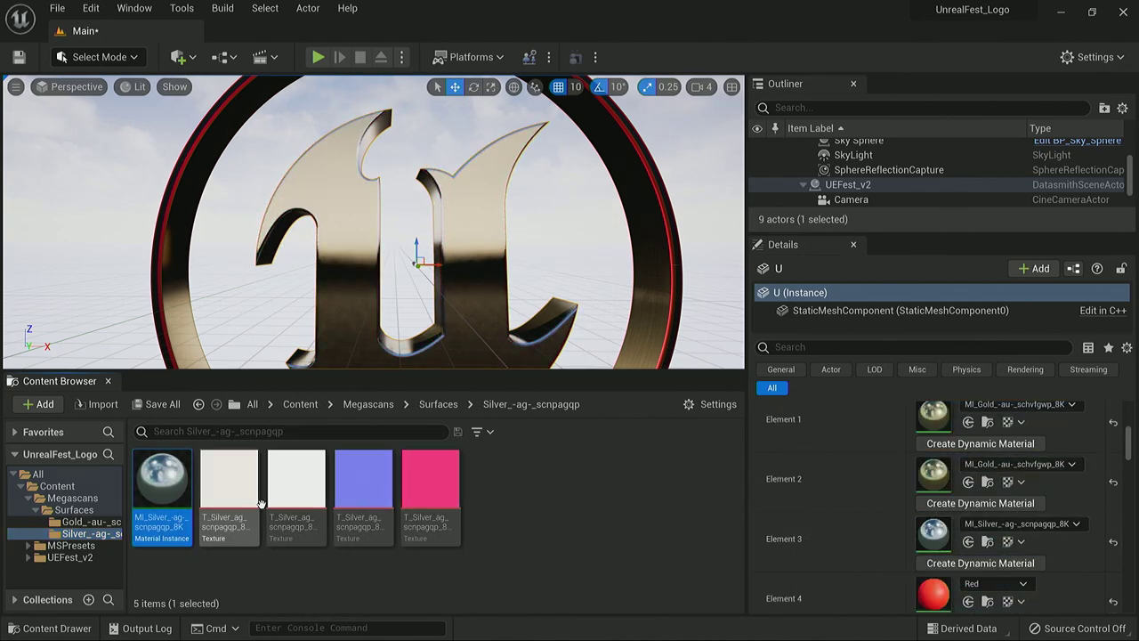
left_click_drag(162, 481, 939, 592)
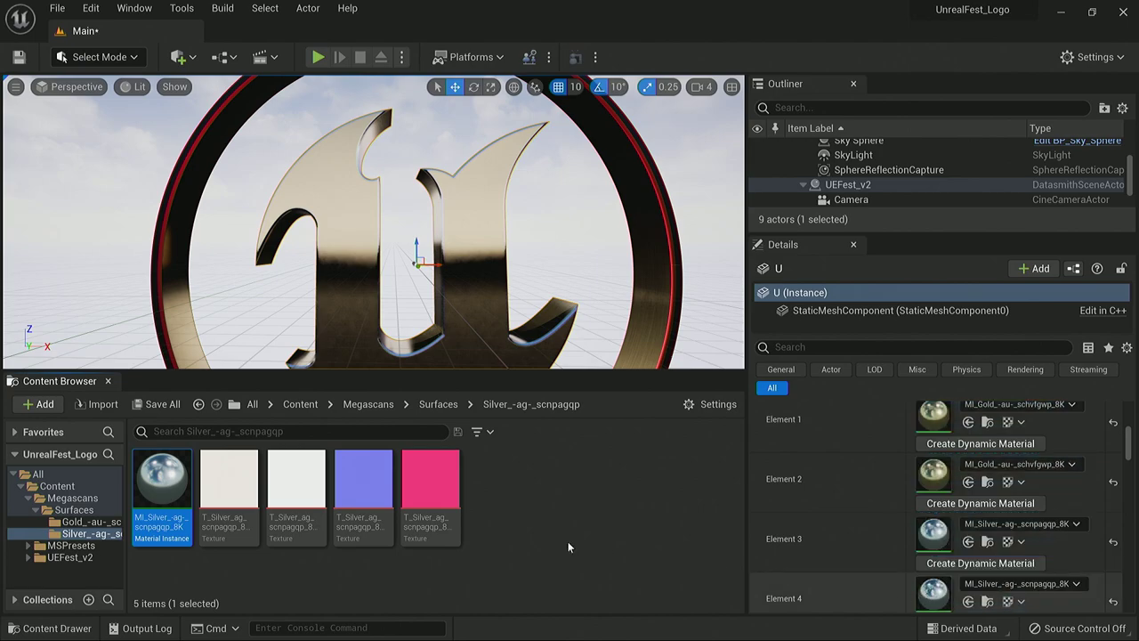
scroll(908, 538, "up", 3)
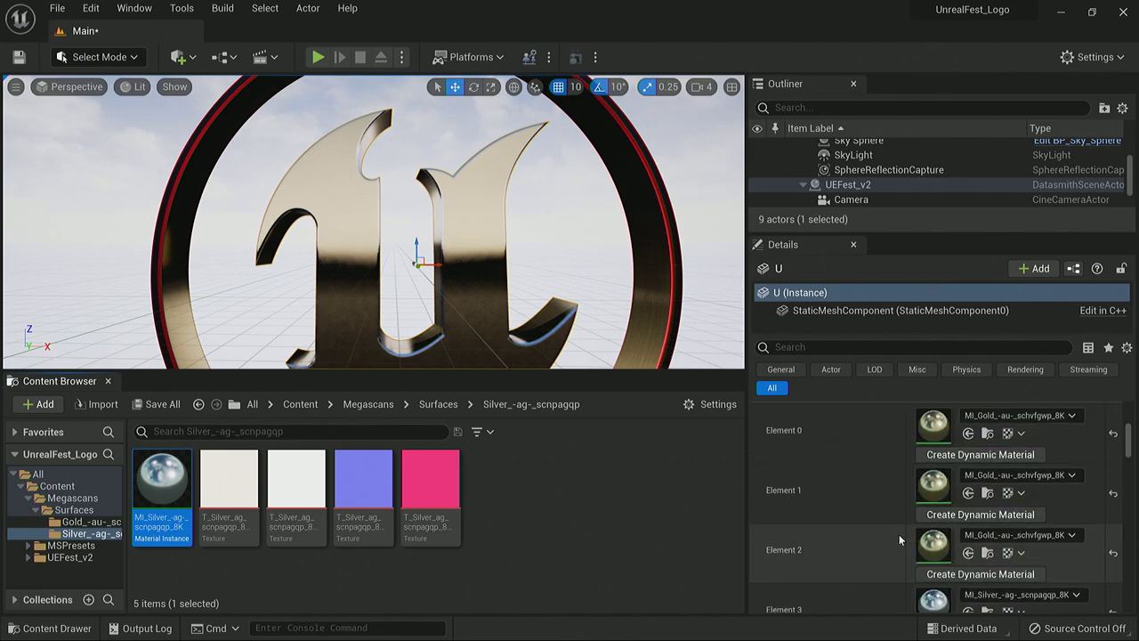
scroll(898, 538, "up", 2)
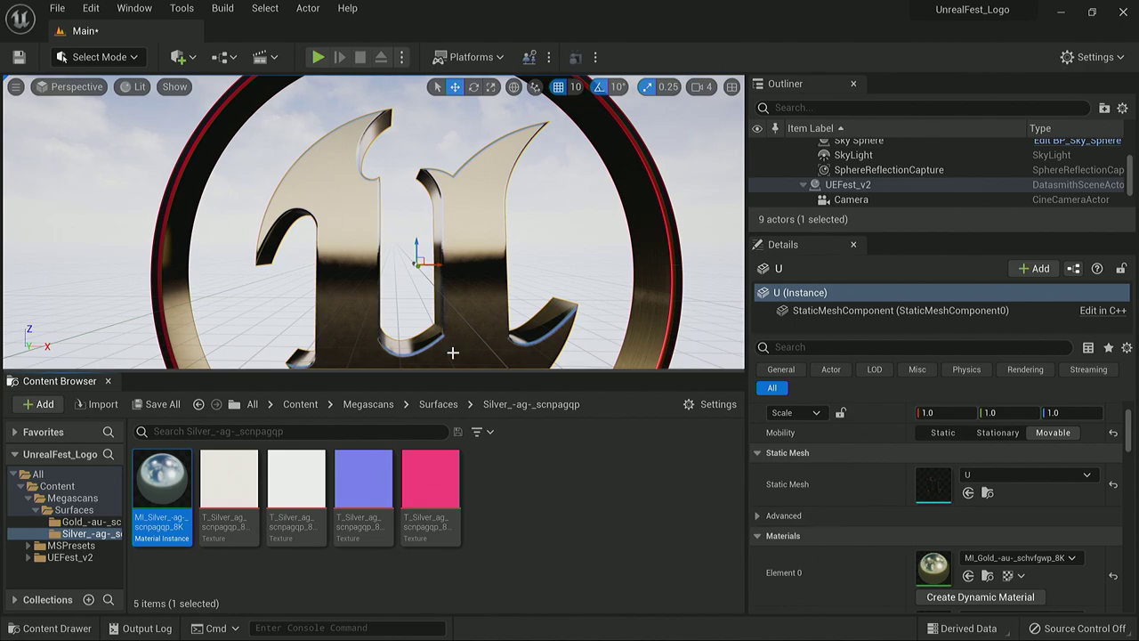
Step: Select the Circle ring and assign MI_Silver to its Element 3 and Element 4
left_click(660, 315)
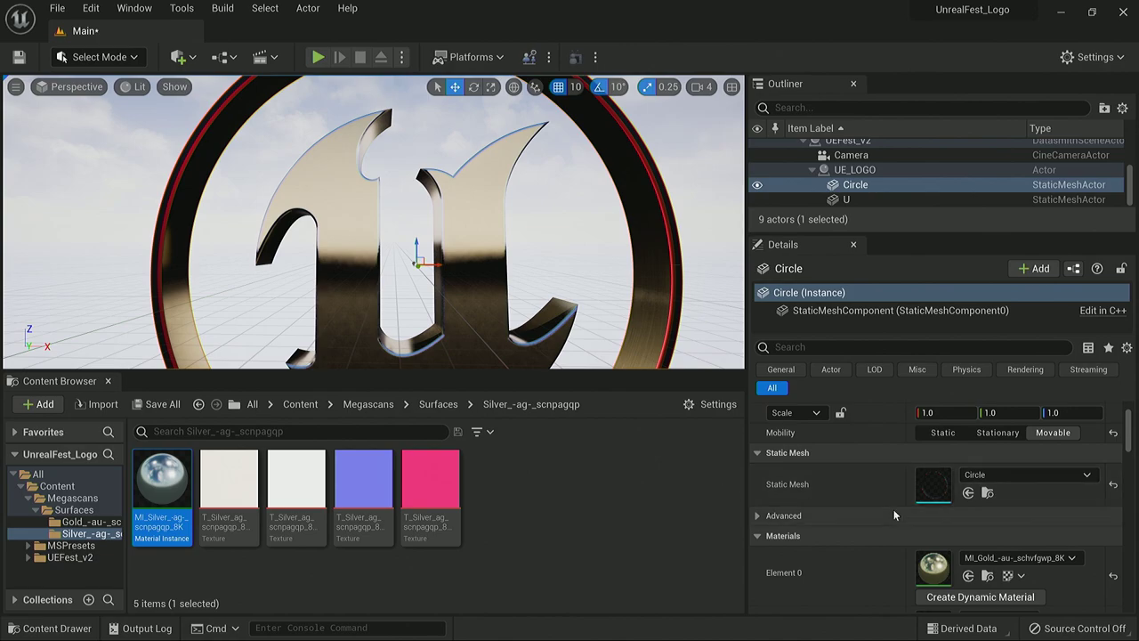
scroll(890, 521, "down", 2)
scroll(887, 528, "down", 3)
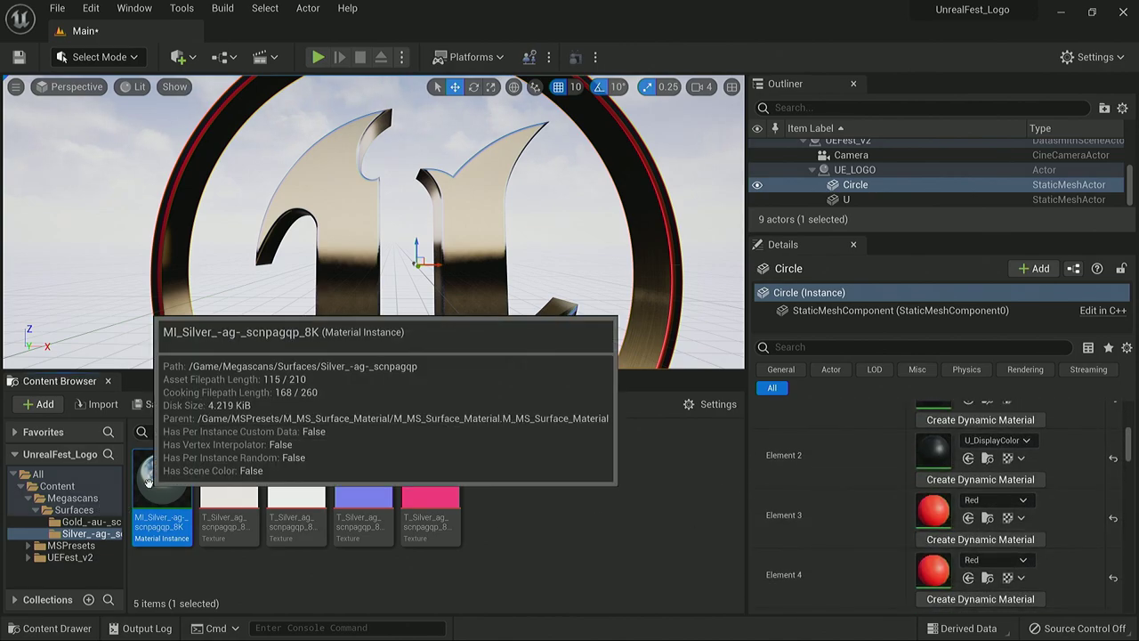
left_click_drag(176, 505, 931, 503)
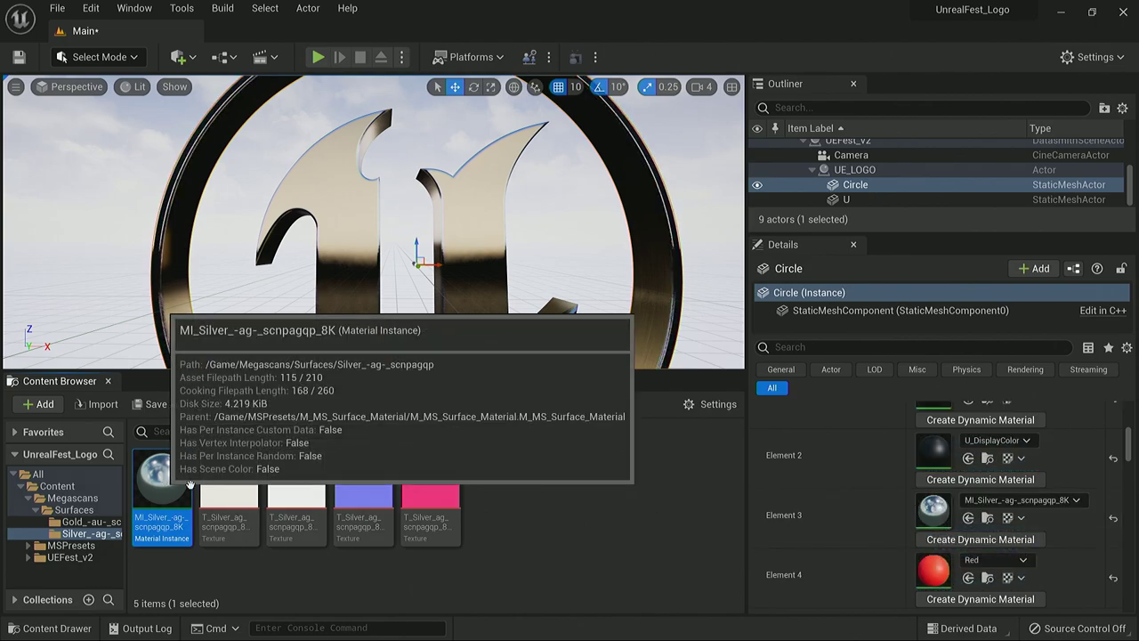
left_click_drag(162, 498, 943, 579)
scroll(881, 556, "up", 3)
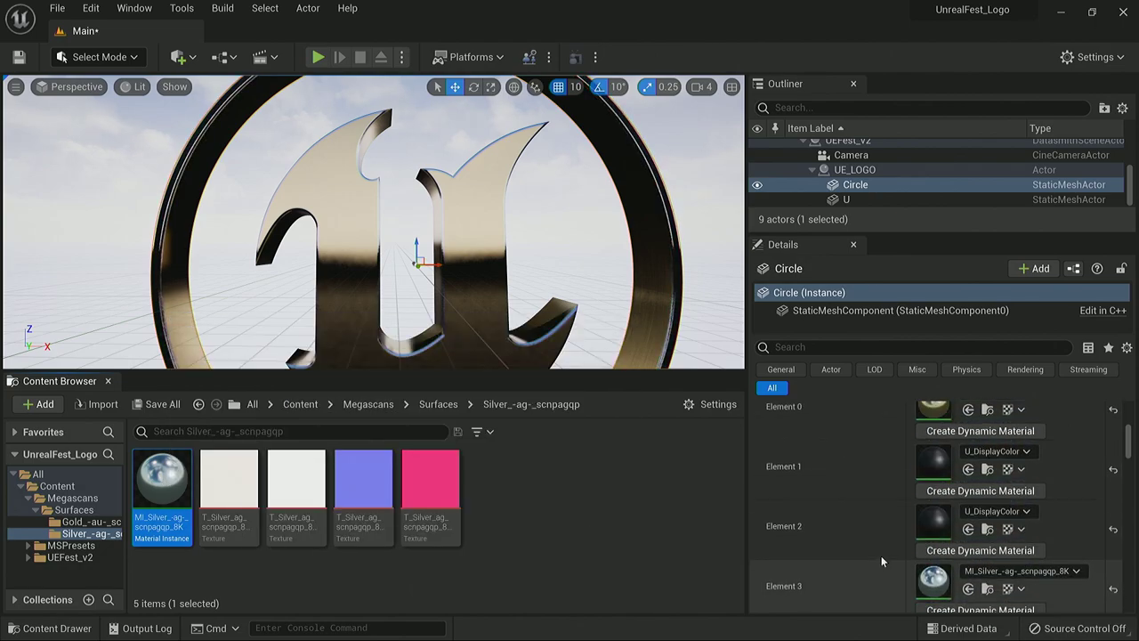
Step: Assign MI_Gold from the Gold_-au-_schvfgwp folder to the Circle's Element 2
left_click(89, 522)
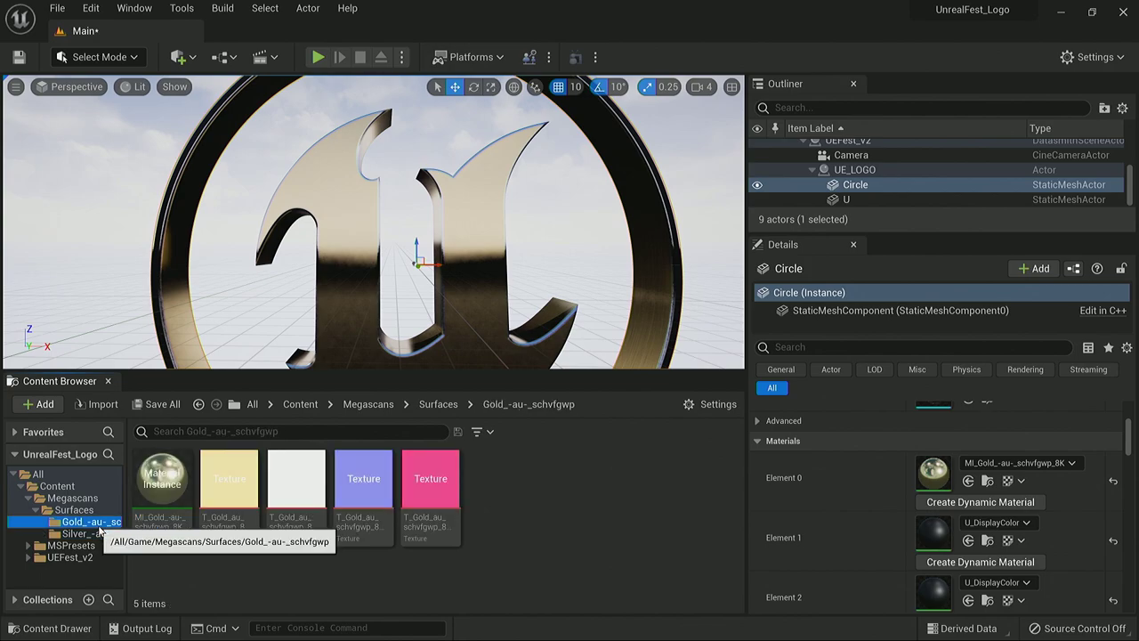
left_click_drag(162, 493, 934, 538)
left_click_drag(165, 488, 929, 591)
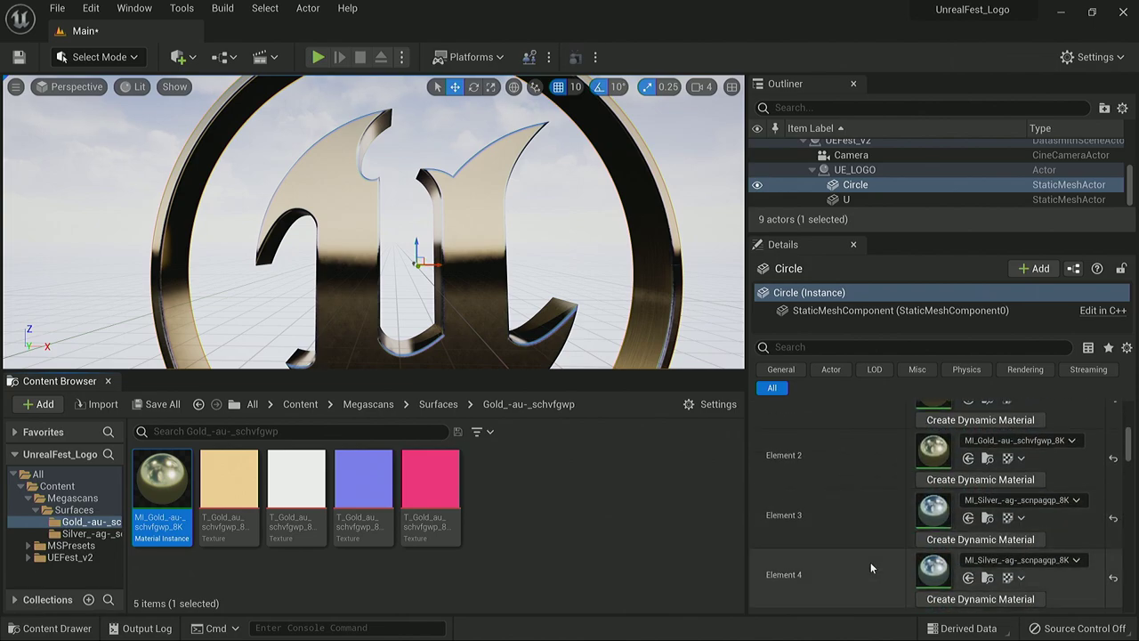
scroll(871, 562, "up", 3)
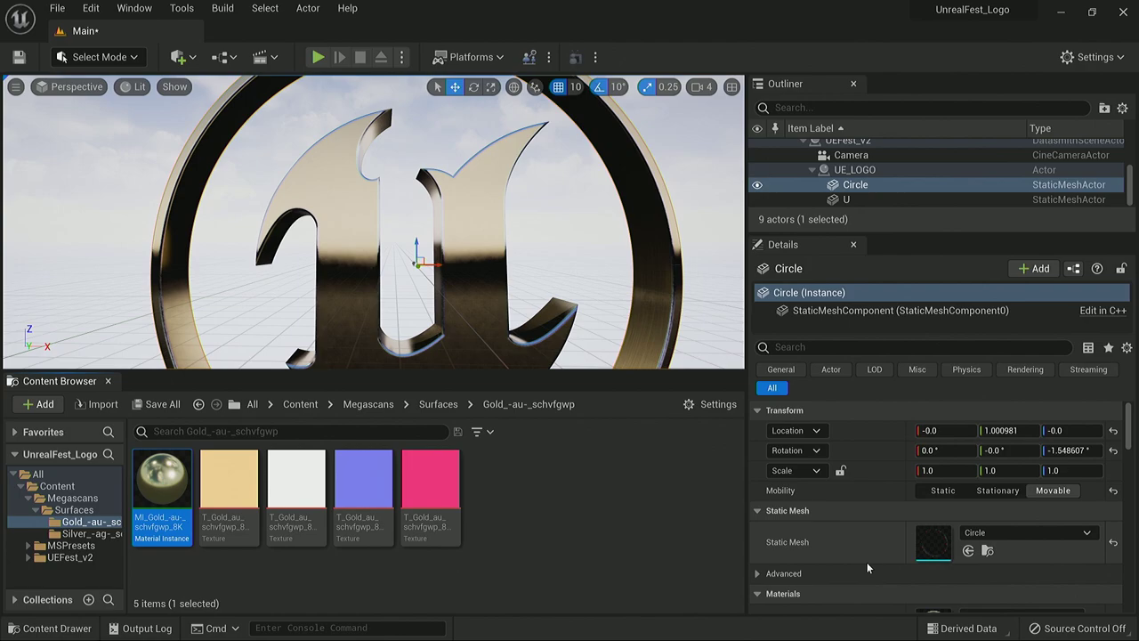
left_click(69, 510)
left_click(37, 510)
Step: Save all content, confirming the Main level in the Save Content dialog
left_click(71, 498)
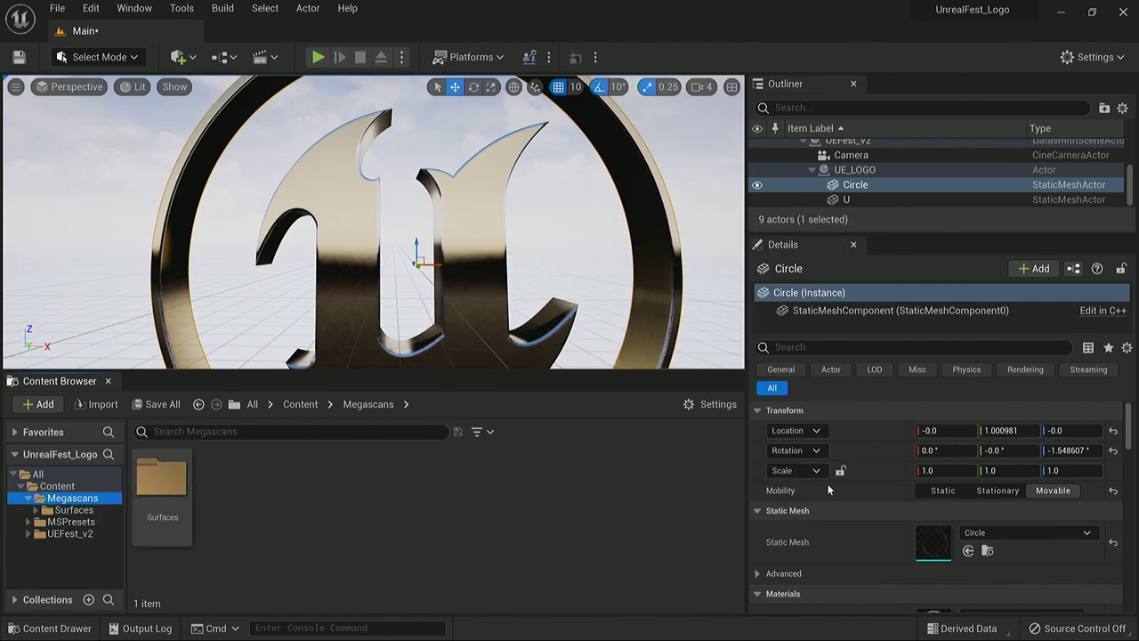
left_click(162, 404)
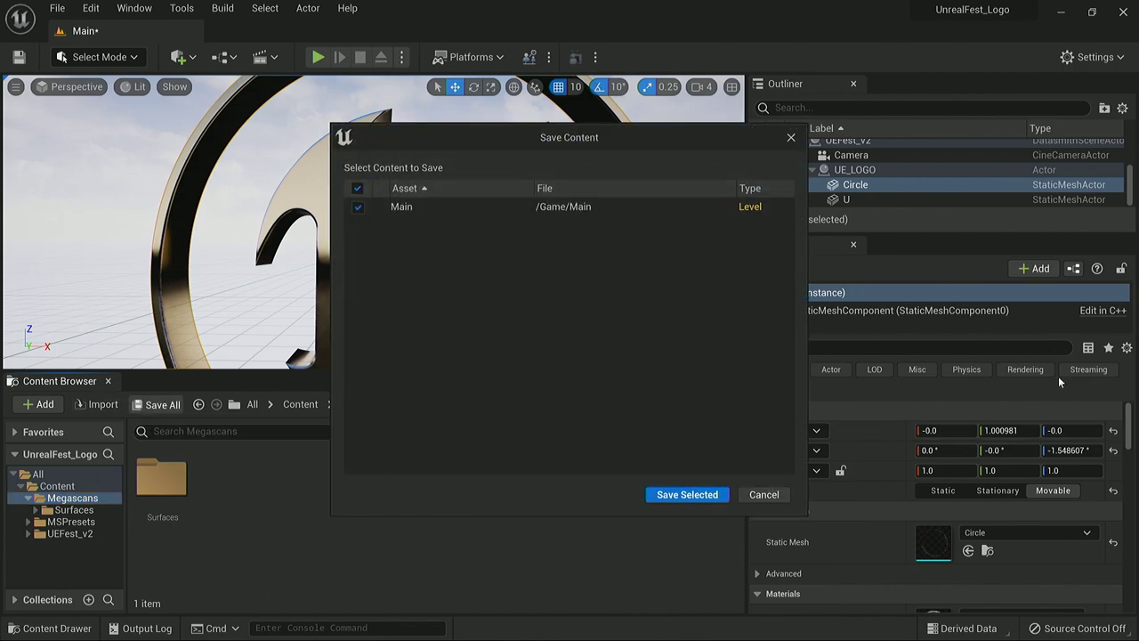
left_click(681, 495)
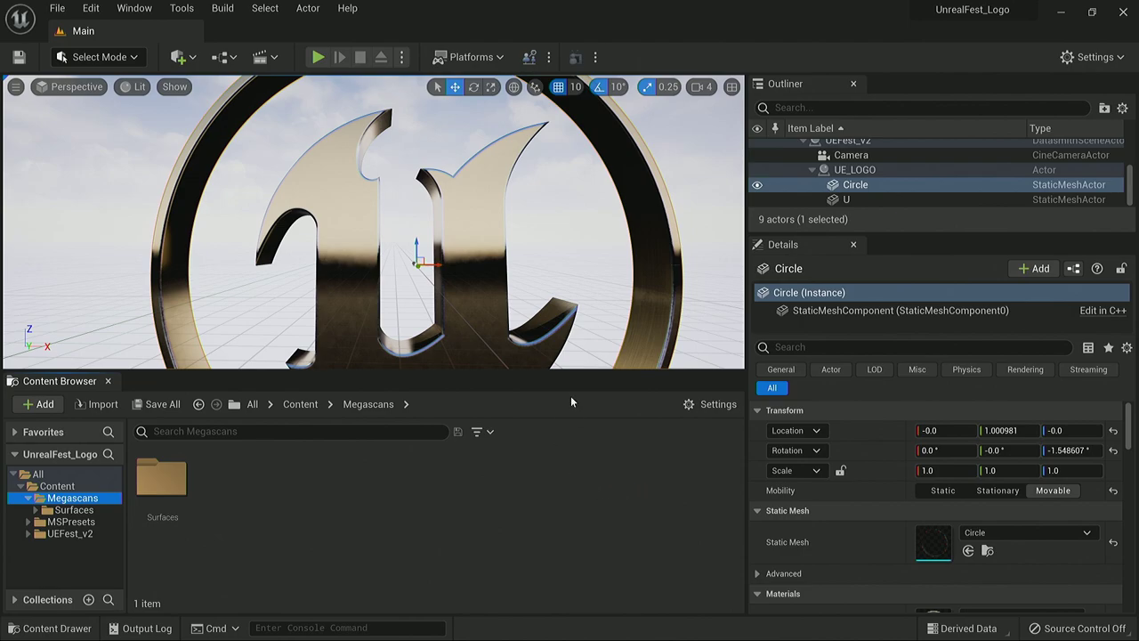
Step: Select UEFest_v2 through the U mesh in the Outliner and drop them into the C4d folder
left_click_drag(583, 375, 582, 450)
key("f")
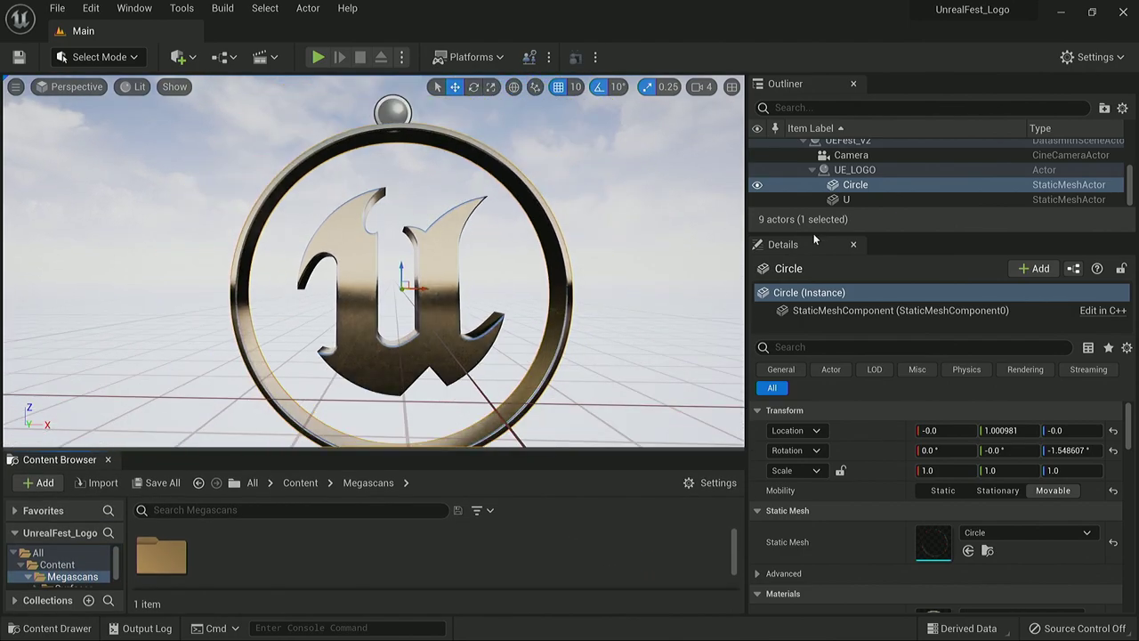
left_click_drag(896, 234, 907, 382)
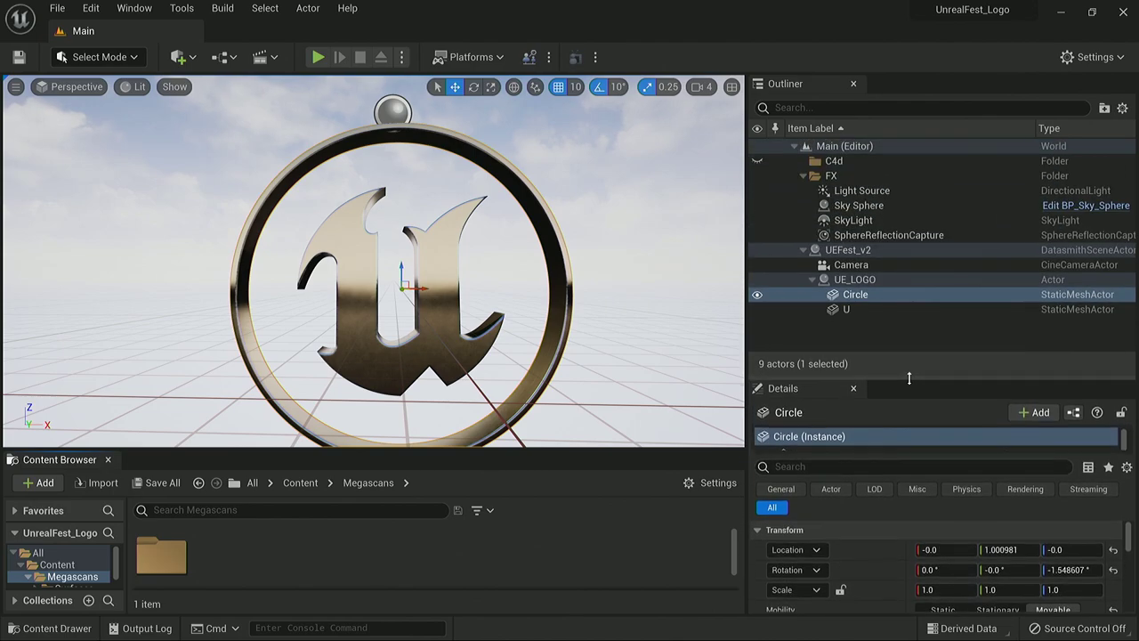
left_click(803, 175)
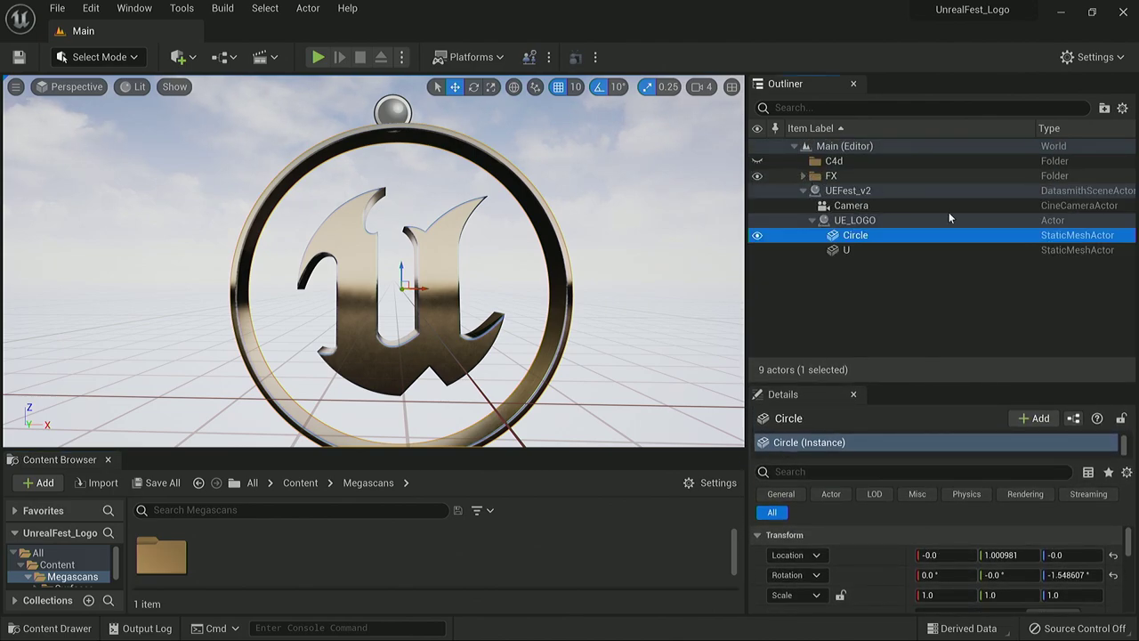
key("Up")
key("Up")
key("Up")
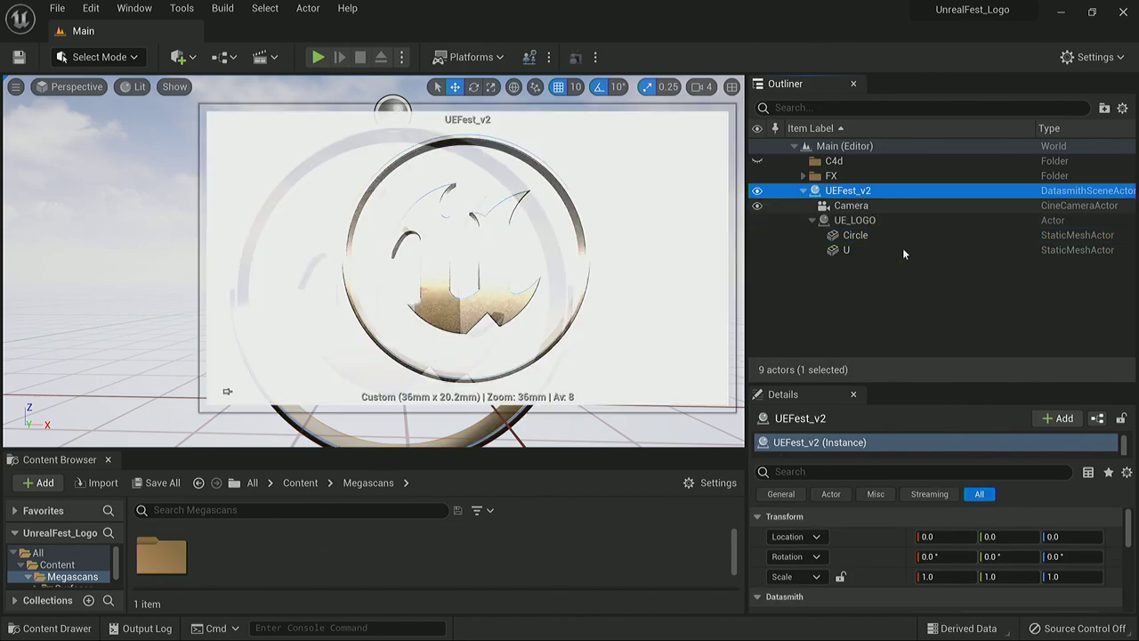
left_click(858, 253, "shift")
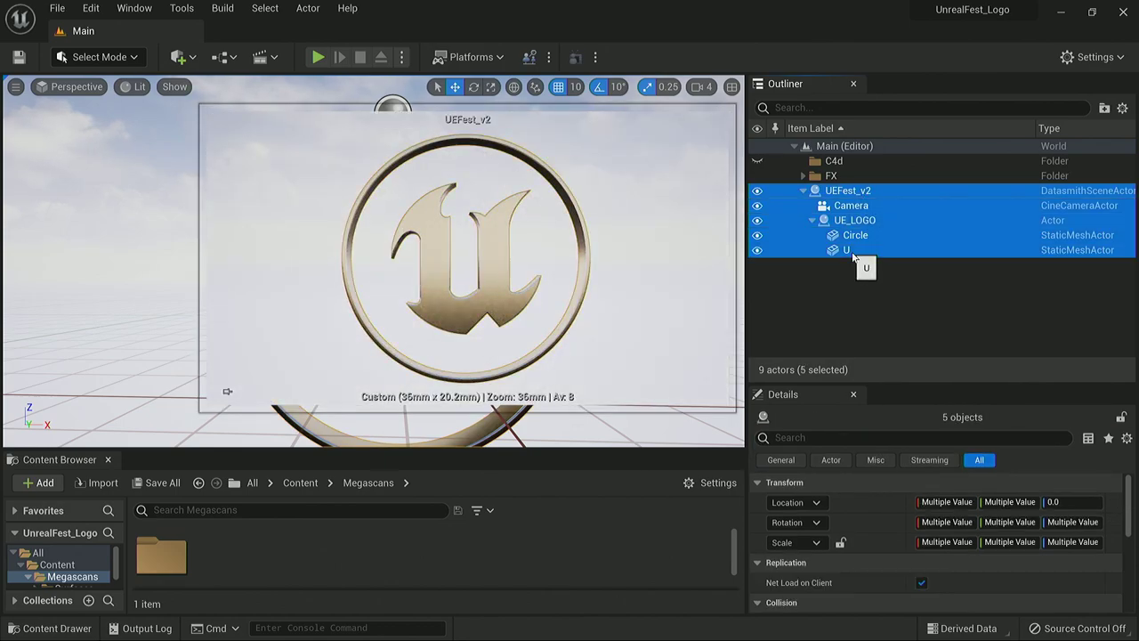
left_click_drag(860, 252, 832, 165)
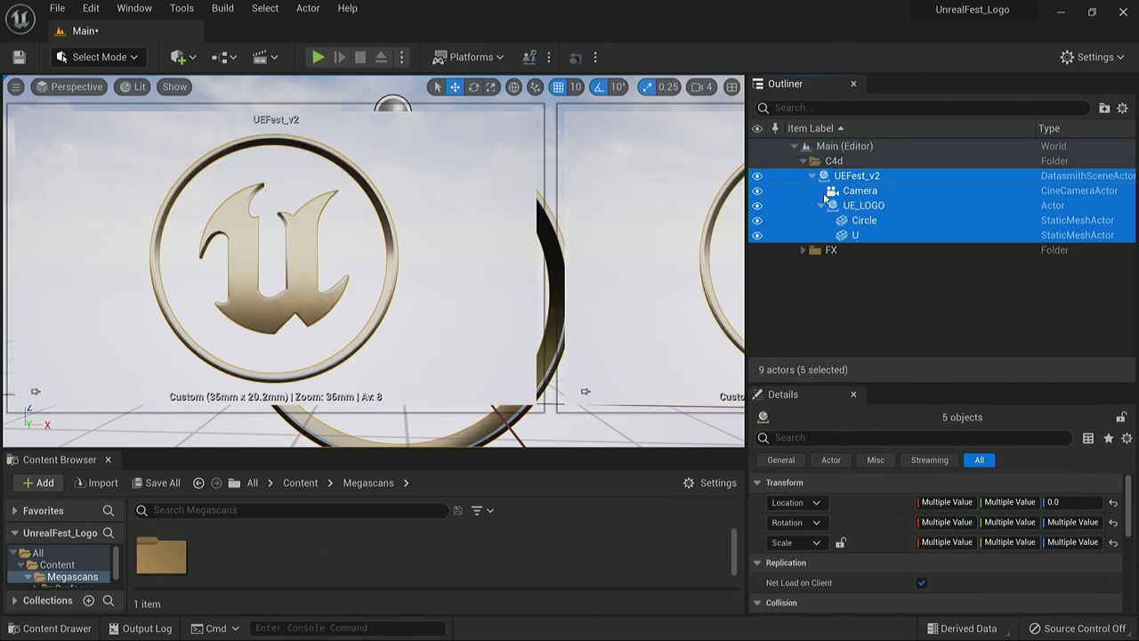
double_click(832, 163)
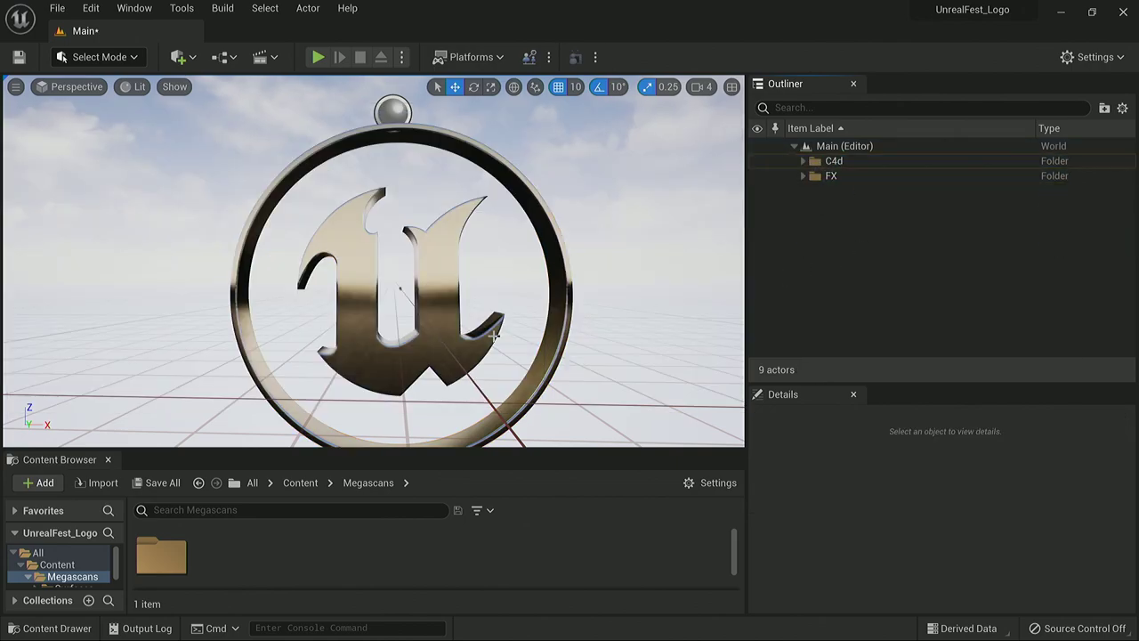
Step: Open the UEFest_v2 level sequence from the UEFest_v2 > Animations folder
middle_click_drag(324, 304, 325, 276)
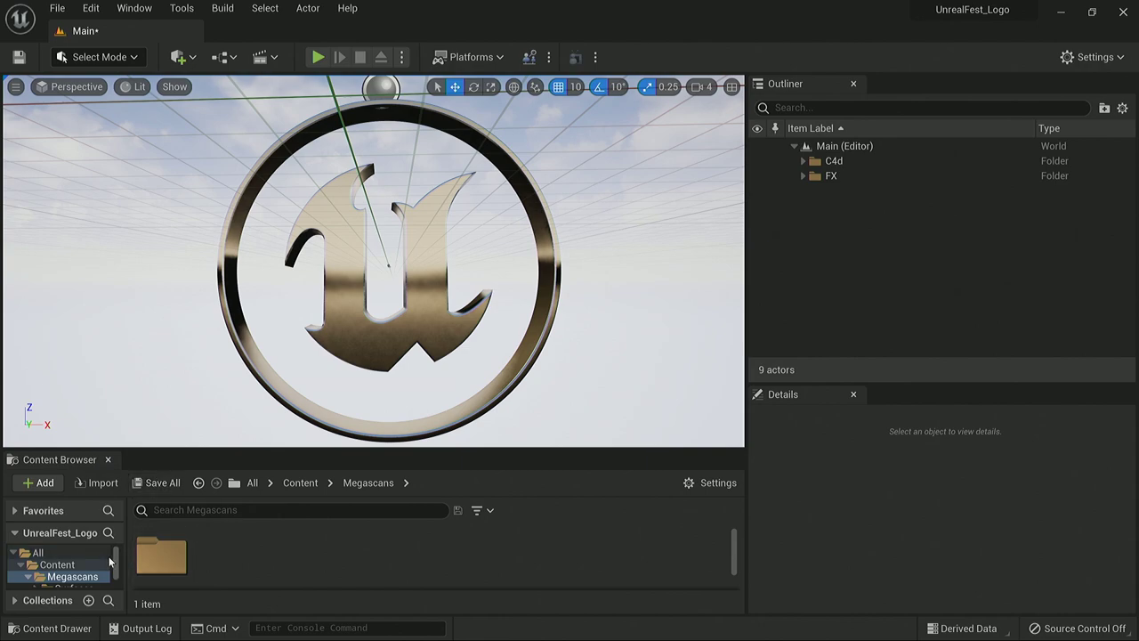
scroll(98, 559, "down", 1)
left_click(80, 558)
left_click(75, 580)
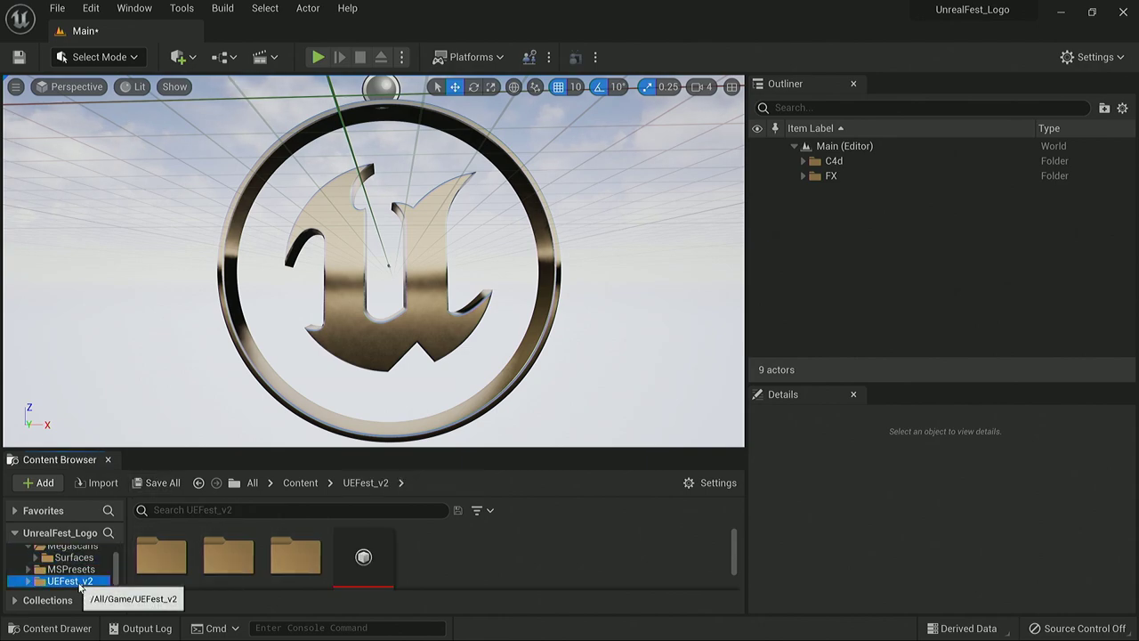
double_click(164, 560)
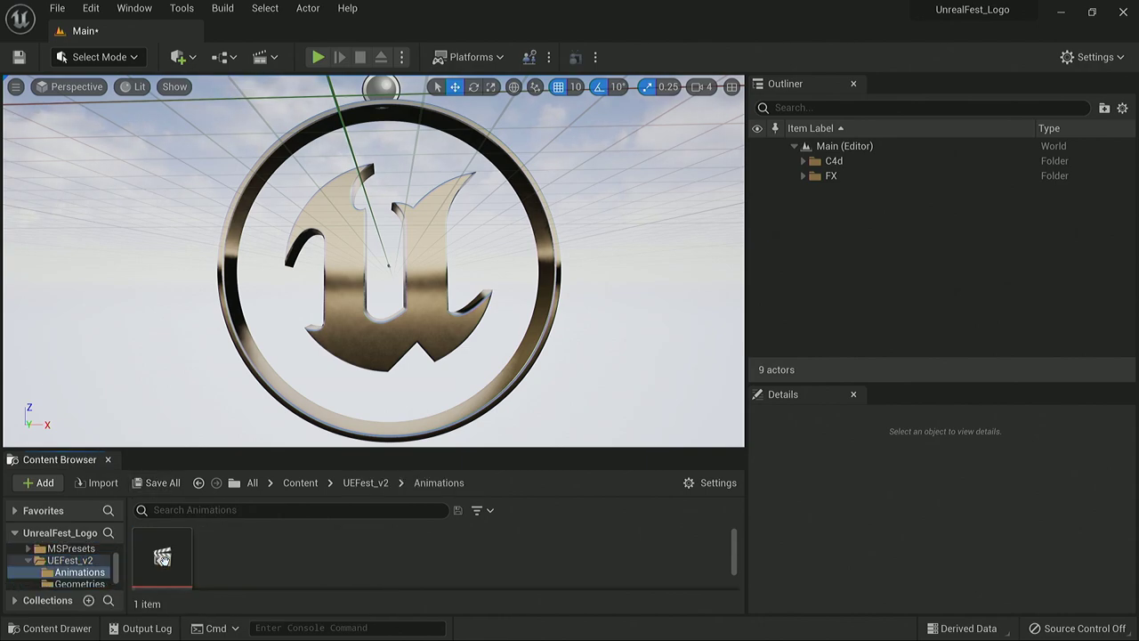
left_click(163, 554)
double_click(163, 554)
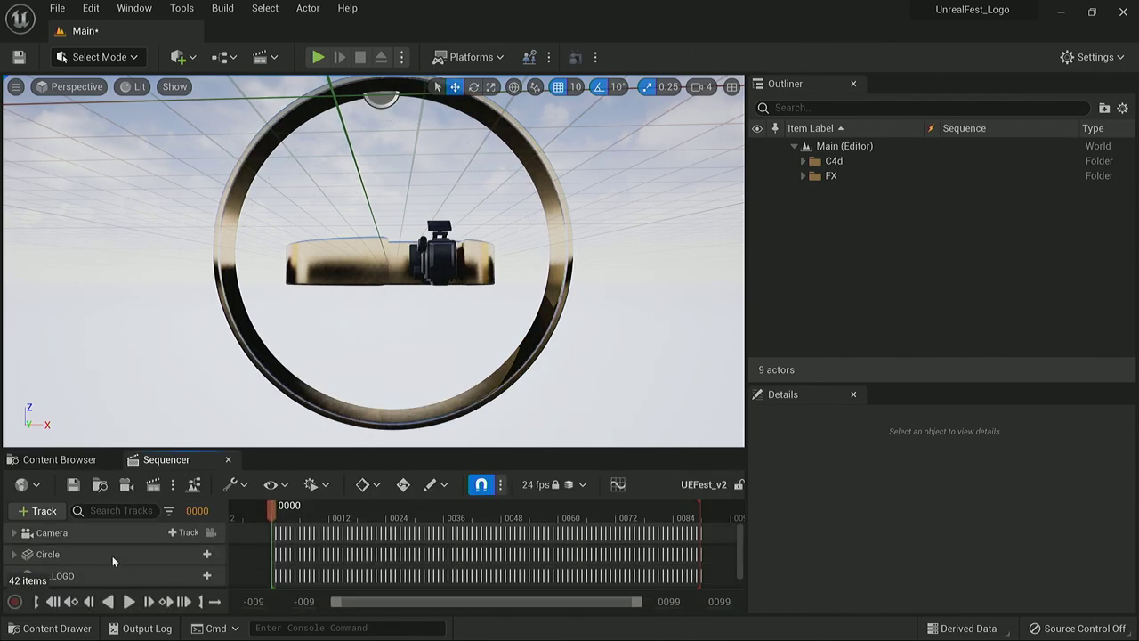
Step: Lock the viewport to the sequence Camera, play the animation and scrub back
left_click(211, 532)
left_click(128, 601)
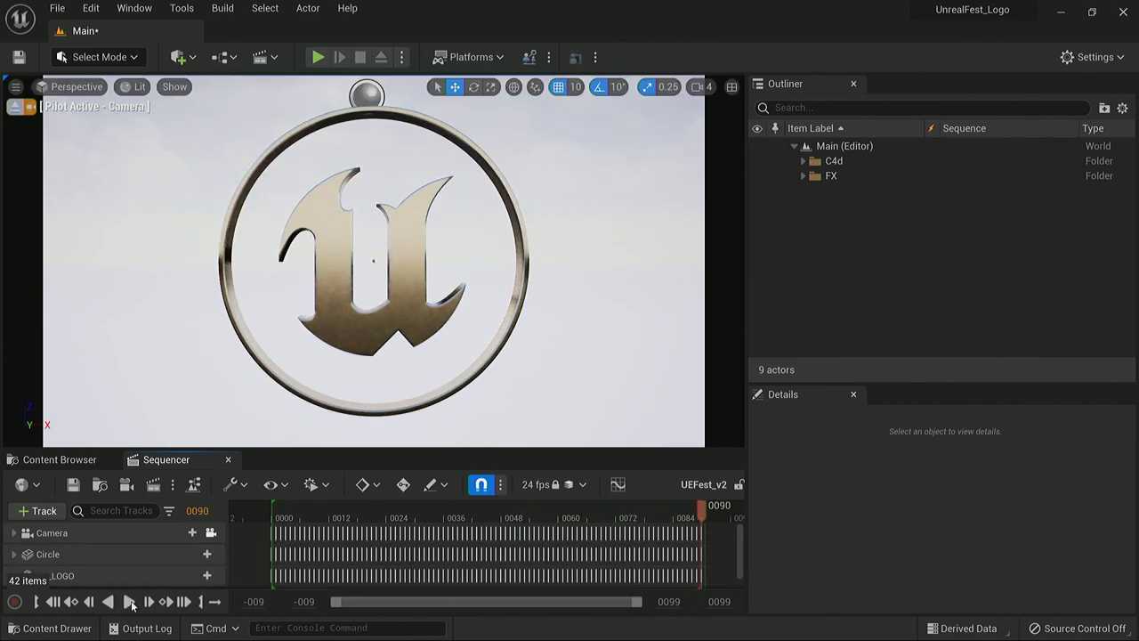
left_click(129, 602)
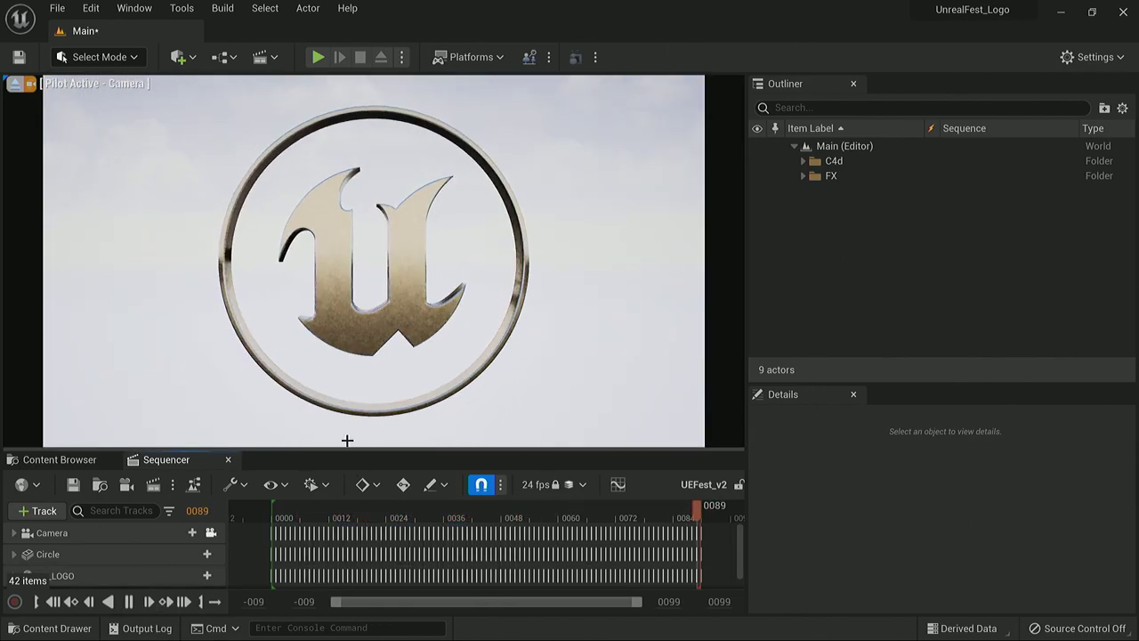
mouse_move(334, 512)
left_mouse_down()
mouse_move(394, 505)
mouse_move(309, 504)
mouse_move(445, 505)
mouse_move(488, 485)
mouse_move(347, 504)
left_mouse_up()
Step: Open MI_Gold_-au-_schvfgwp_8K from Megascans > Surfaces > Gold for editing
left_click(78, 460)
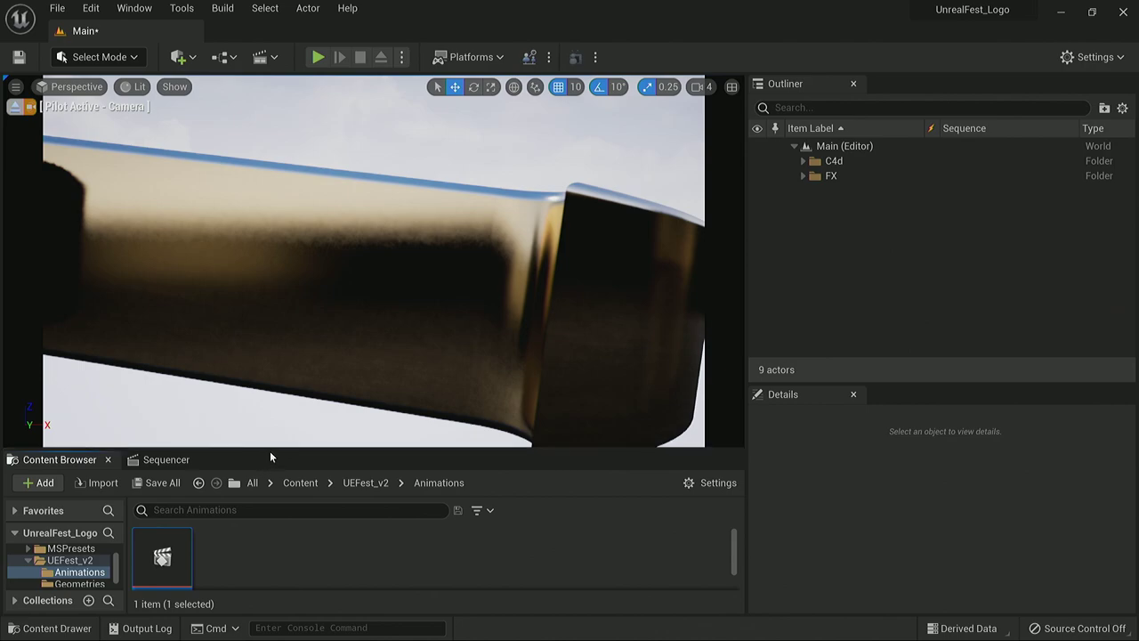
left_click_drag(269, 450, 267, 396)
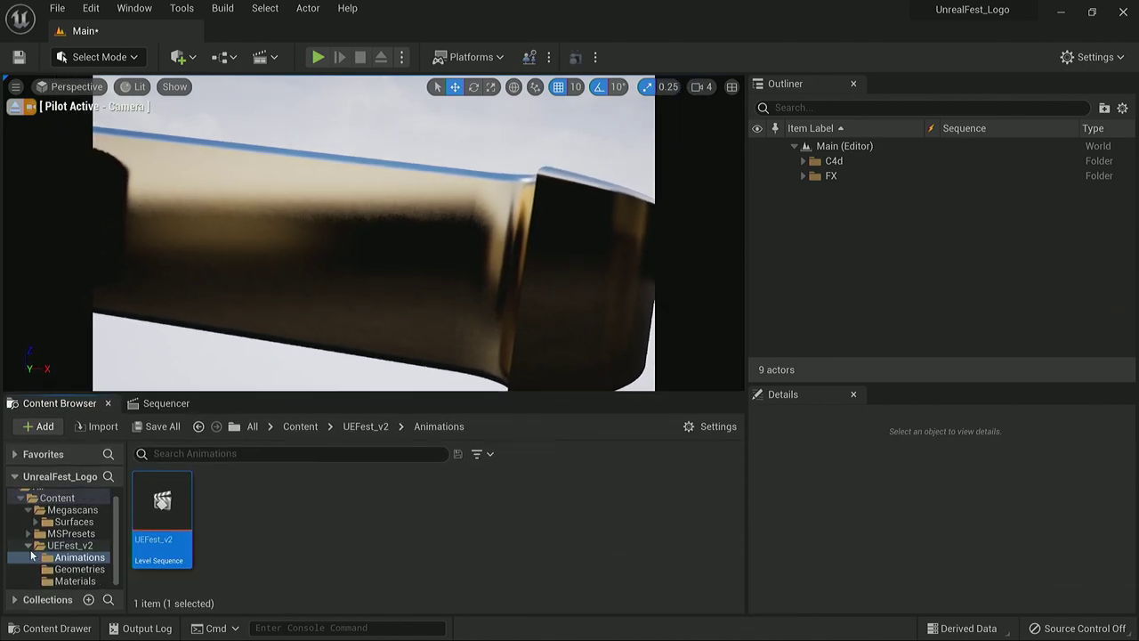
left_click(80, 569)
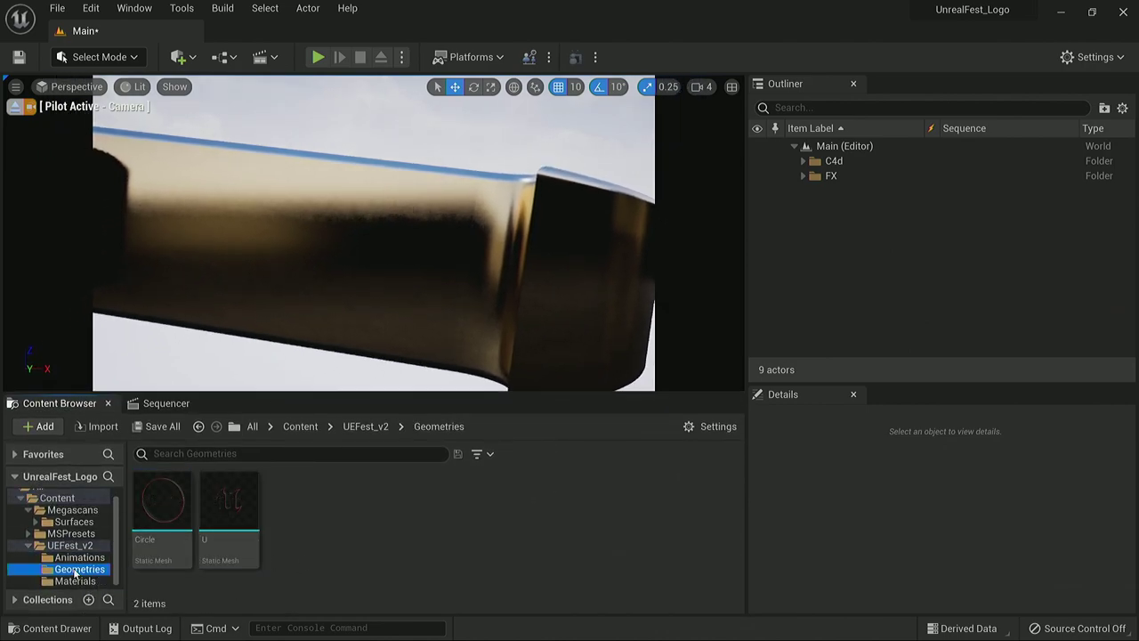
left_click(62, 522)
left_click(36, 522)
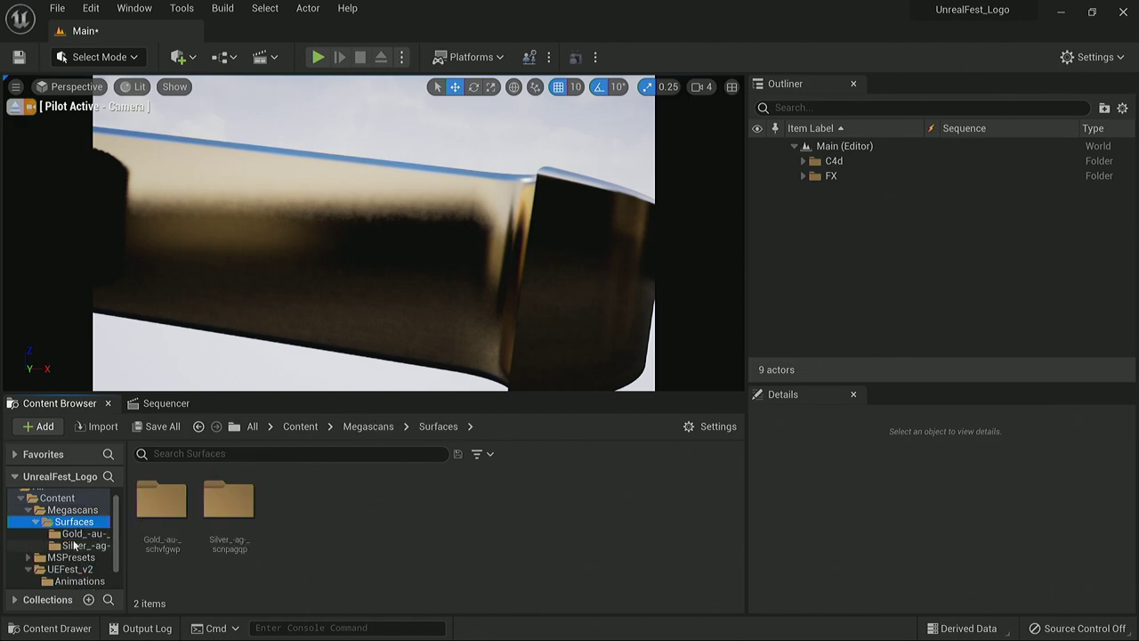
left_click(85, 533)
double_click(161, 503)
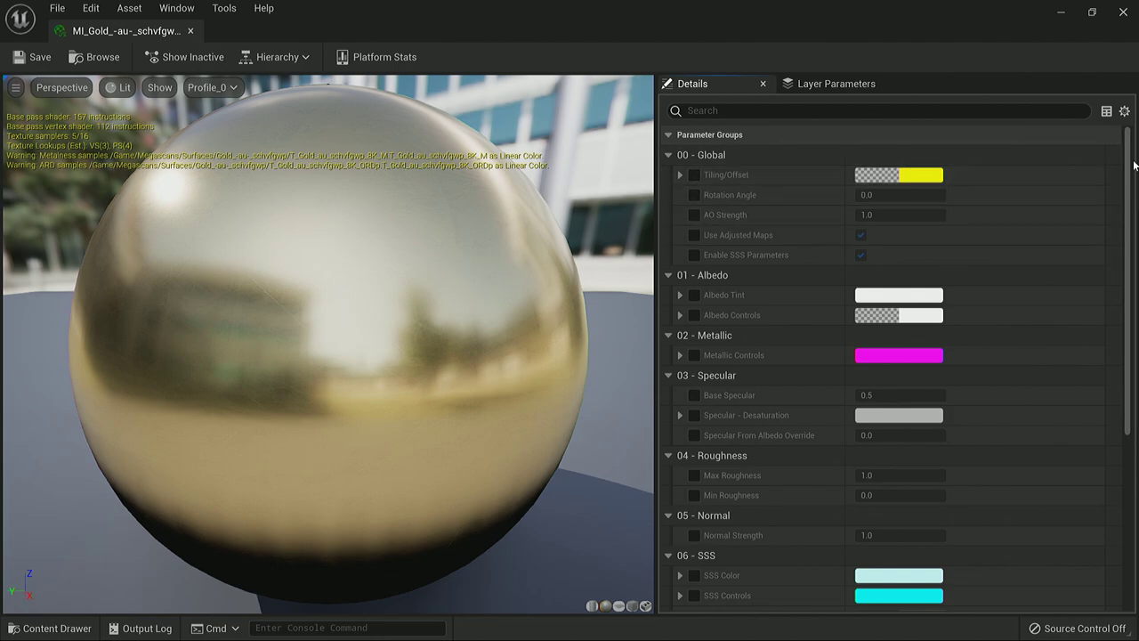
Step: Override the gold material's Max Roughness and set it to 0.2
mouse_move(1133, 191)
left_mouse_down()
mouse_move(1128, 322)
mouse_move(1130, 191)
left_mouse_up()
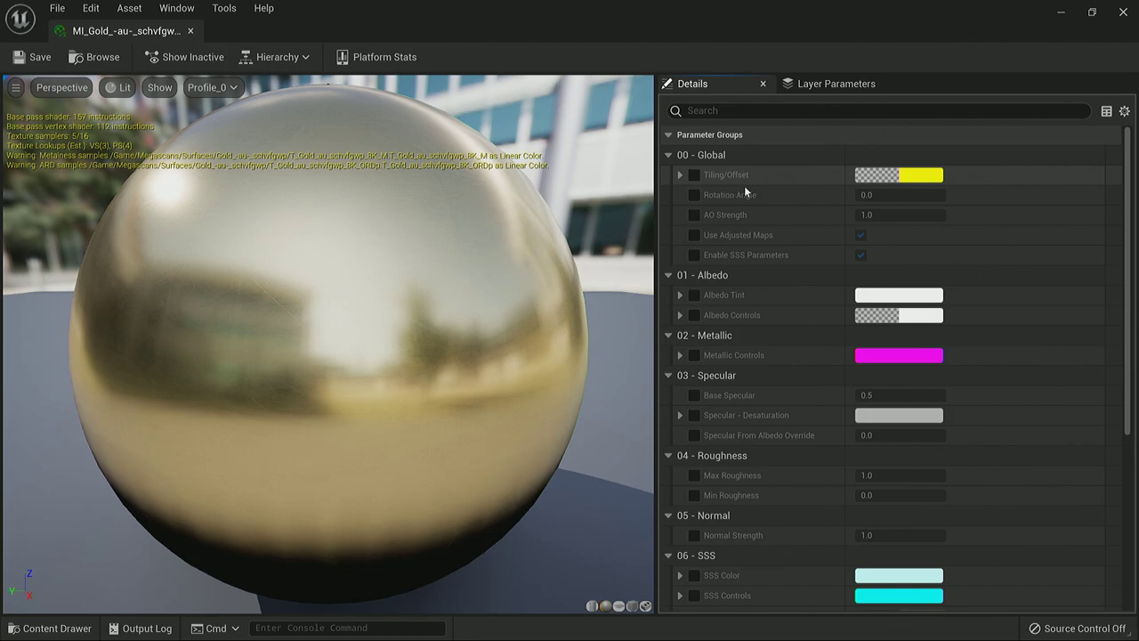
left_click(680, 175)
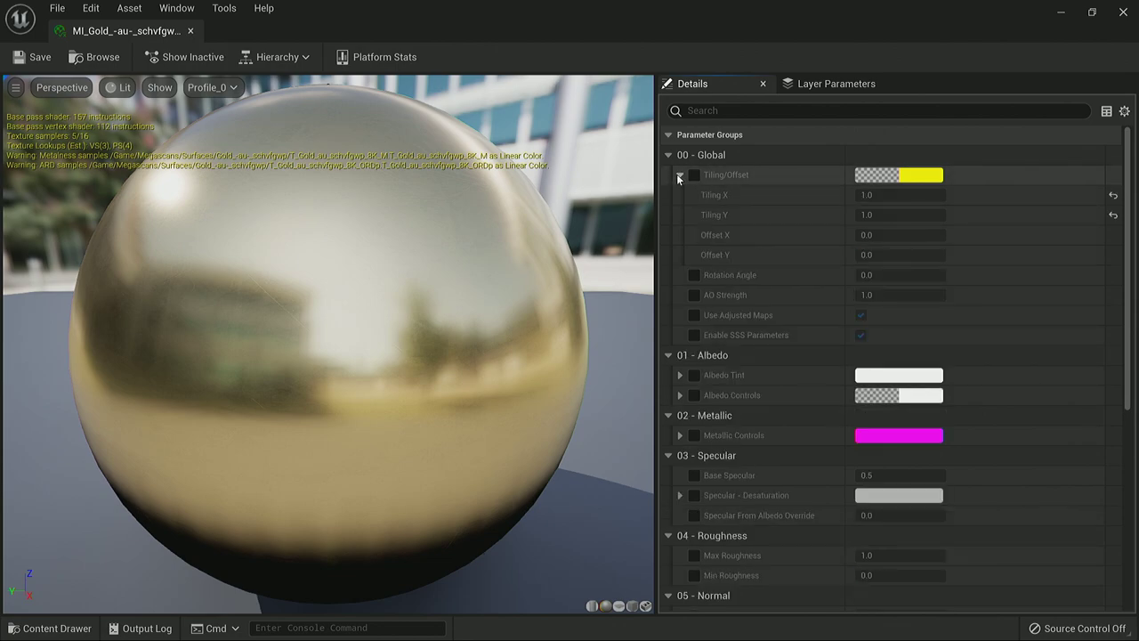
left_click(679, 175)
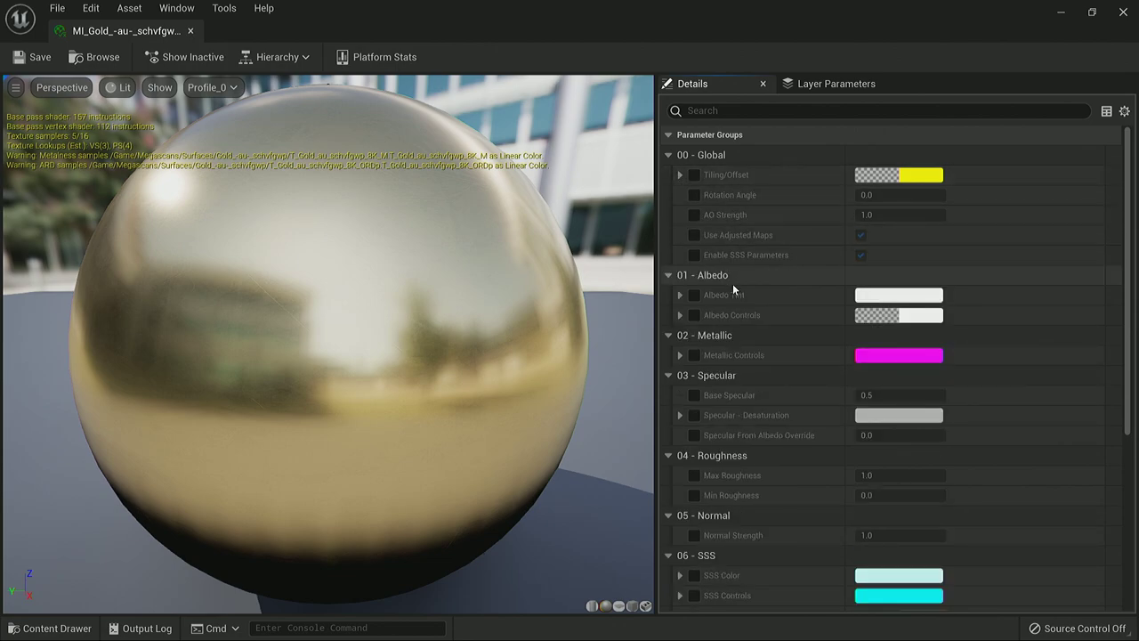
scroll(732, 282, "down", 1)
scroll(373, 283, "down", 3)
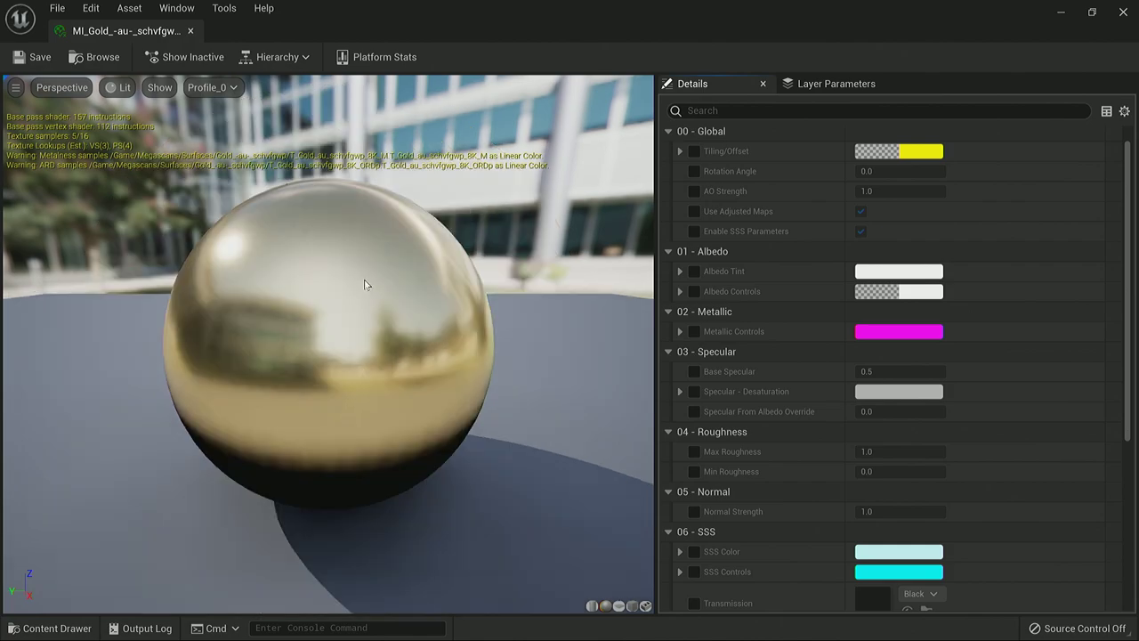
scroll(719, 435, "down", 1)
left_click(694, 428)
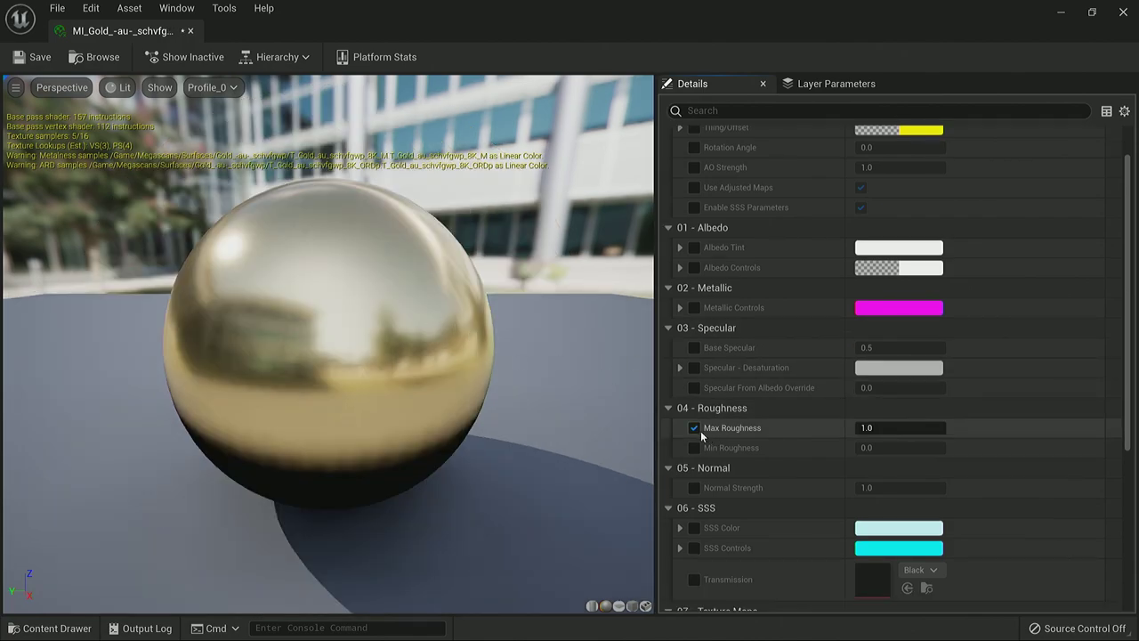
left_click(882, 428)
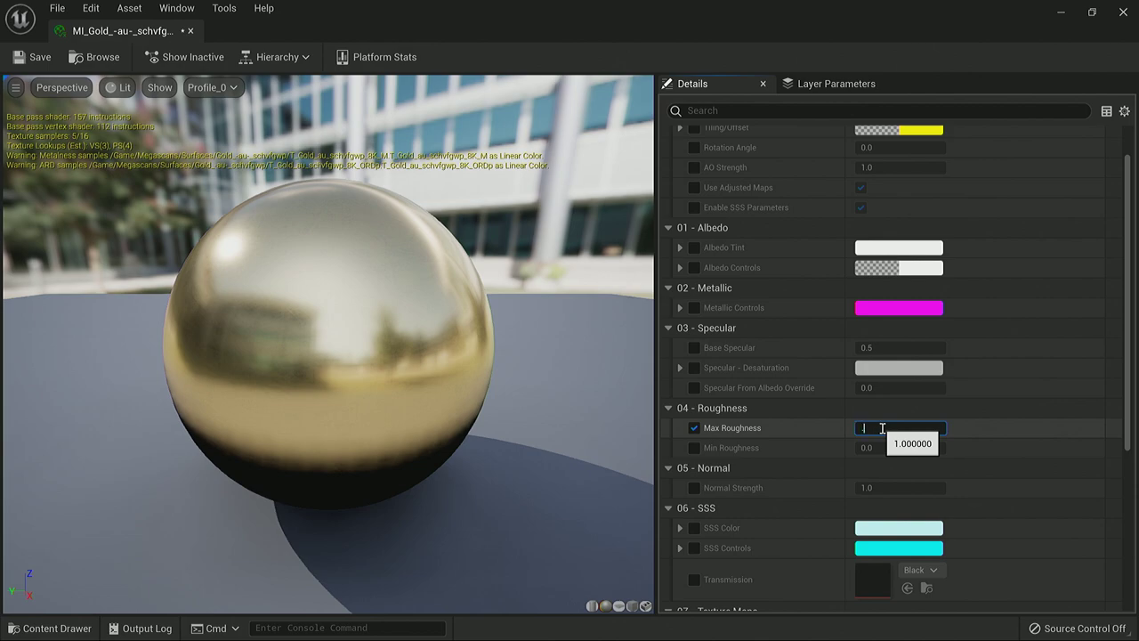
type("0.2")
key("Return")
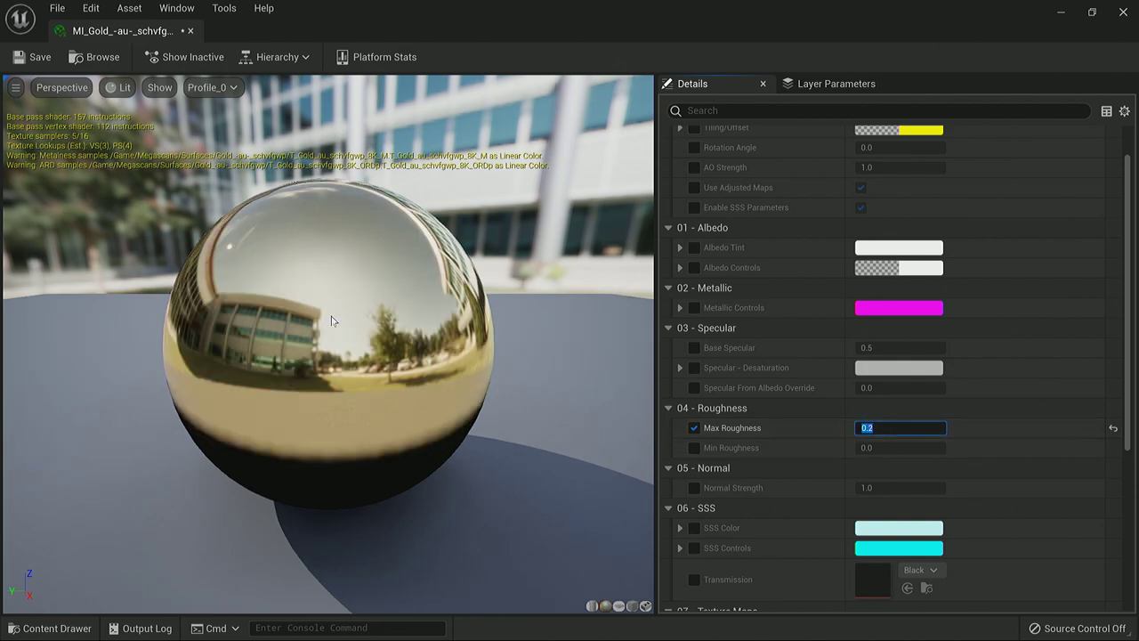
Step: Save the material instance and close its editor
scroll(338, 321, "up", 3)
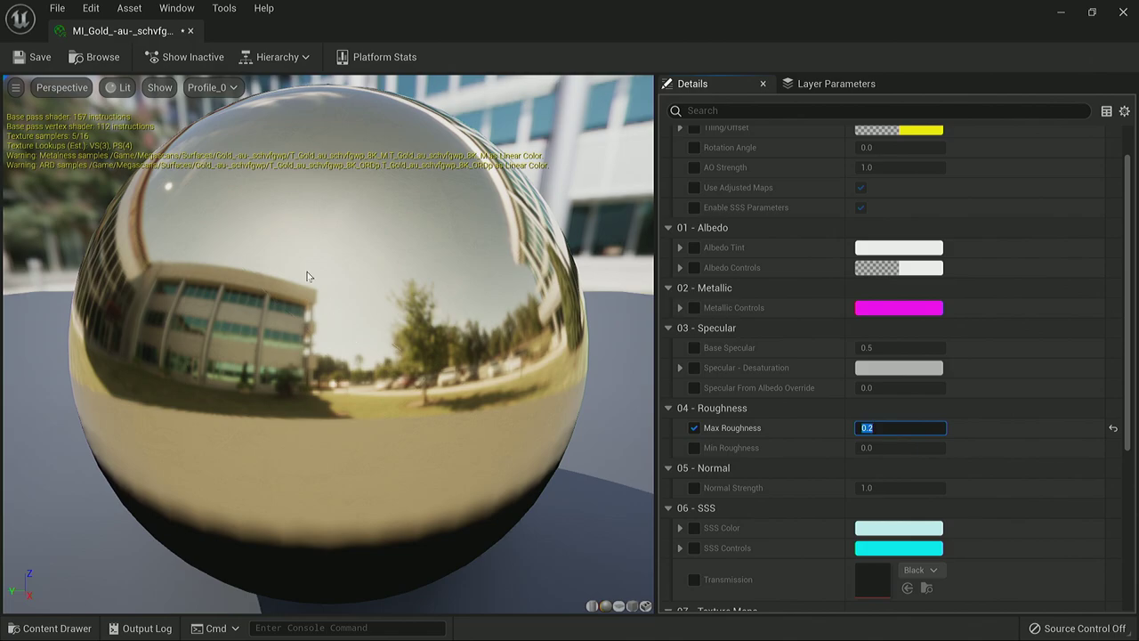
left_click(36, 57)
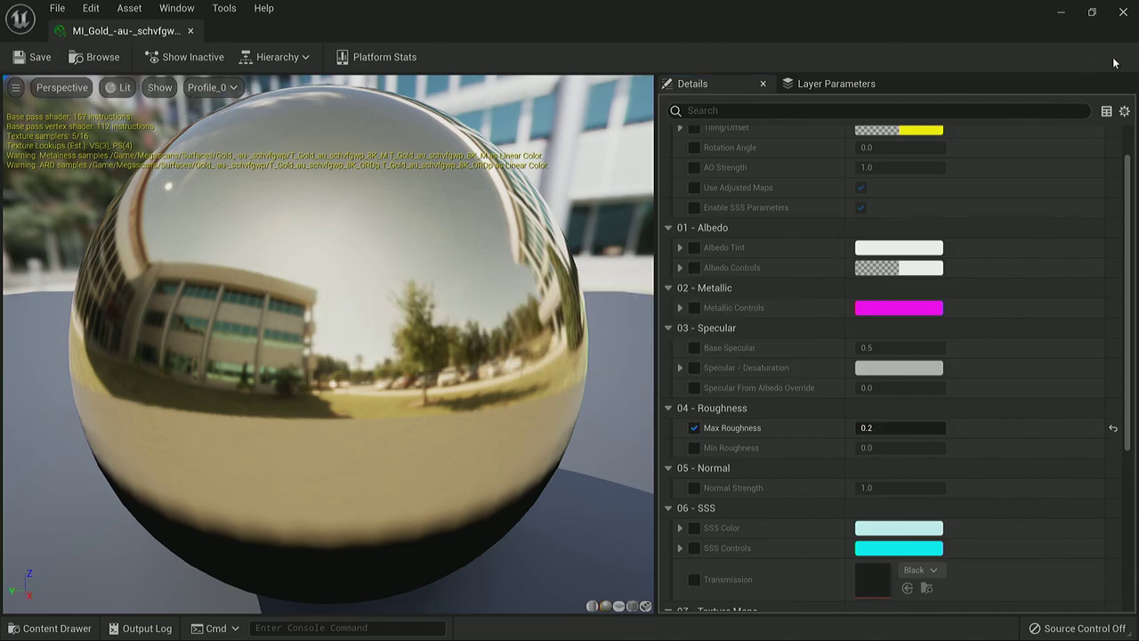
left_click(1123, 13)
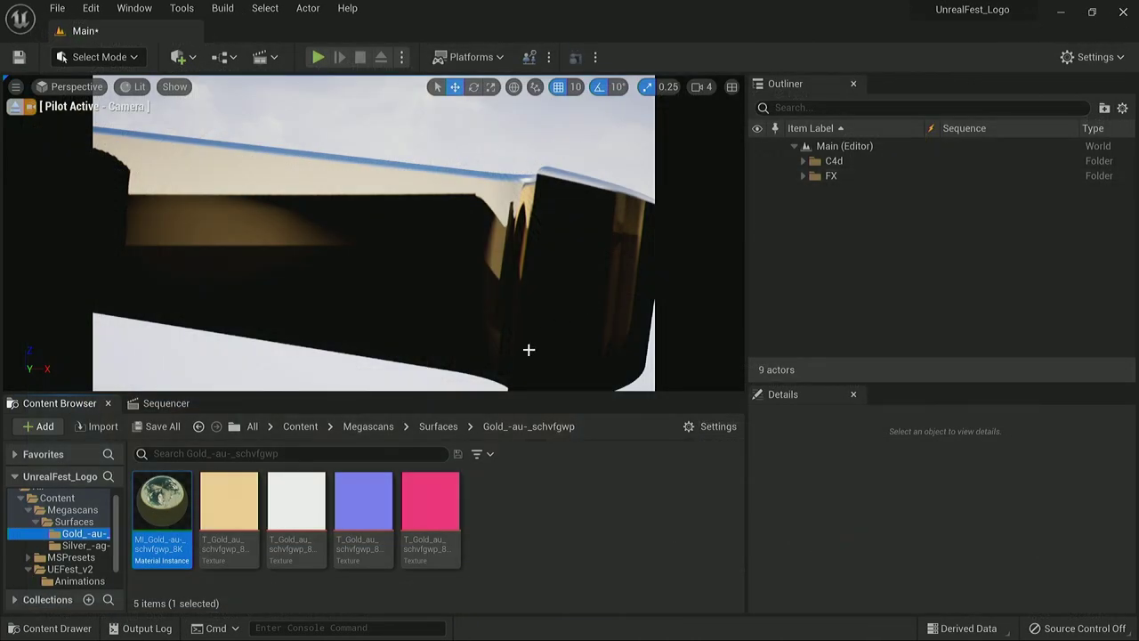
Step: Scrub the Sequencer playhead back and forth to preview the glossier gold logo
left_click(165, 403)
left_click_drag(348, 451, 521, 447)
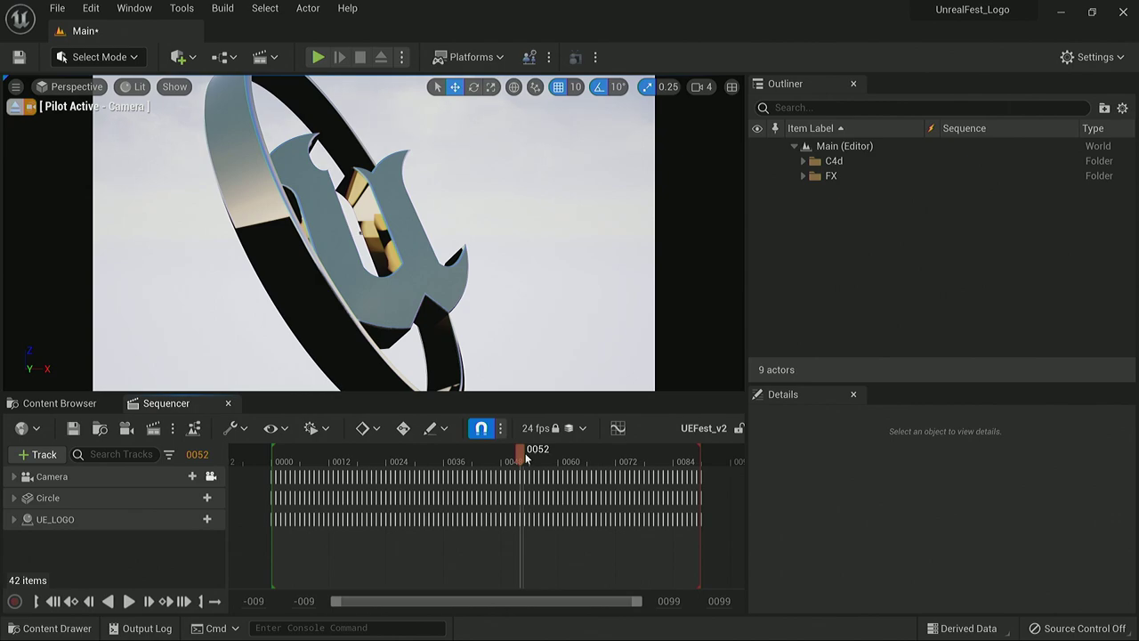
left_click_drag(526, 458, 501, 458)
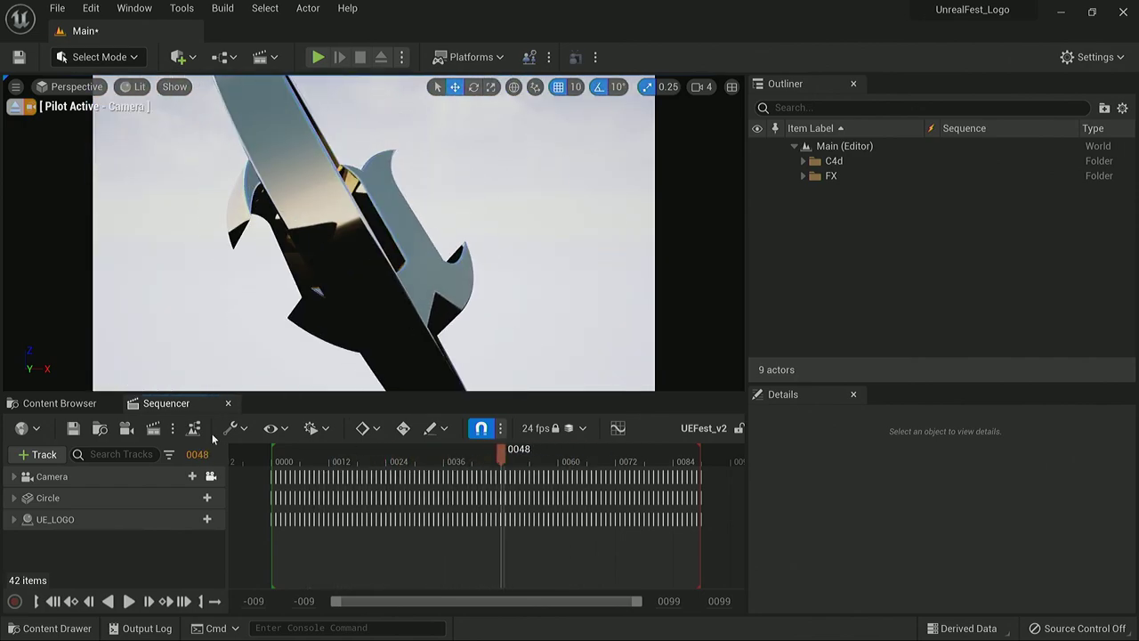
left_click(60, 403)
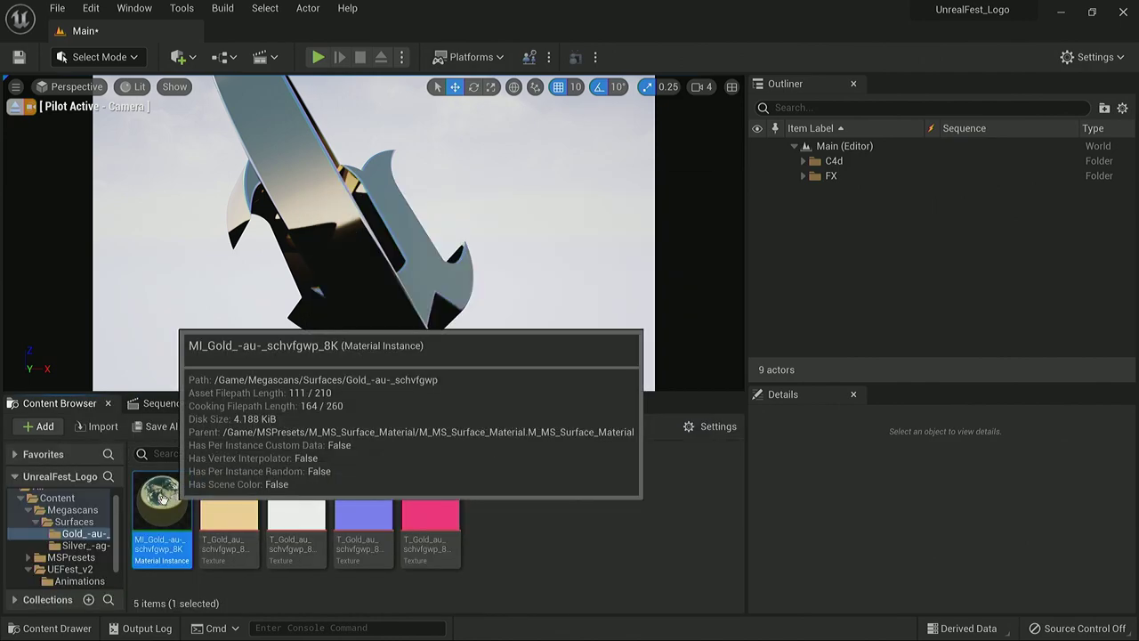
Step: Create a new folder named HDRI in the top-level Content folder
left_click(26, 497)
right_click(578, 494)
mouse_move(589, 495)
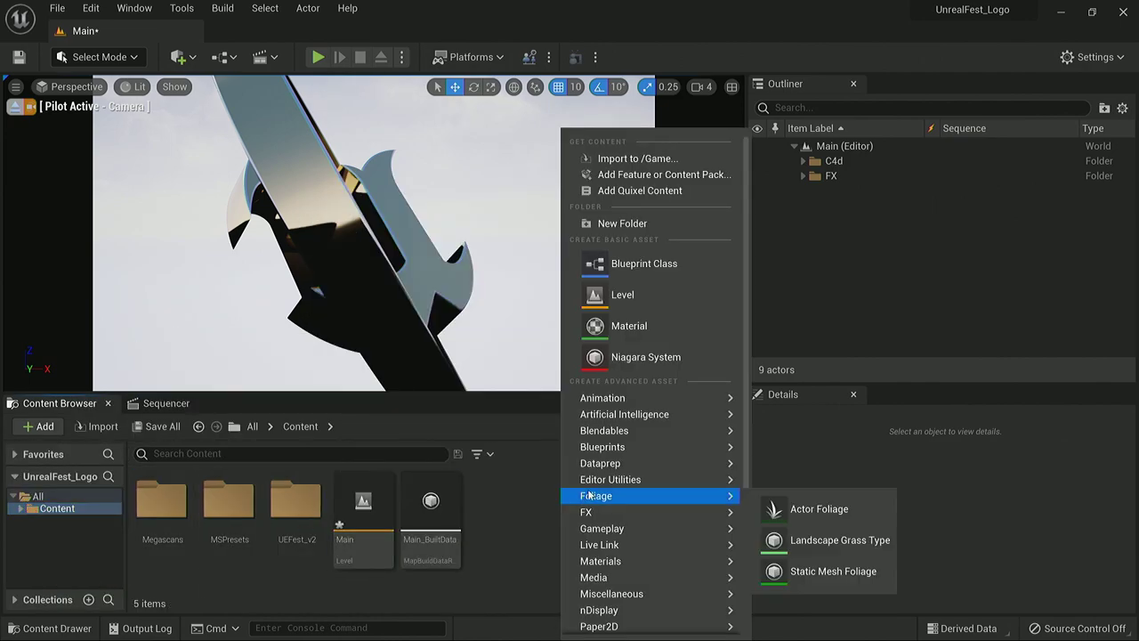
left_click(630, 227)
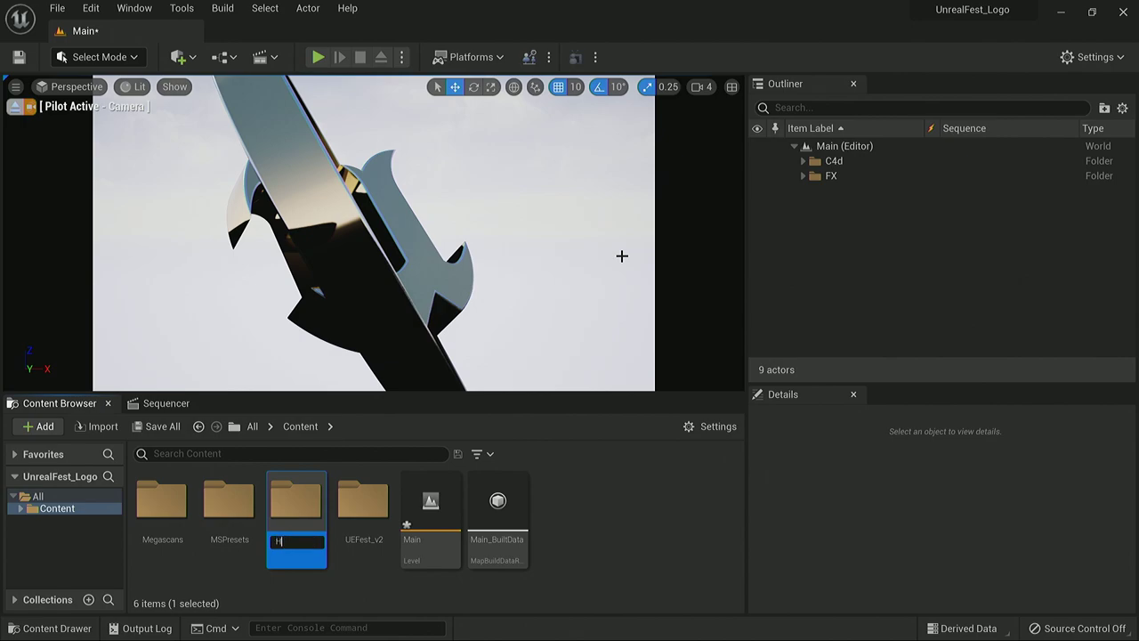
key("Return")
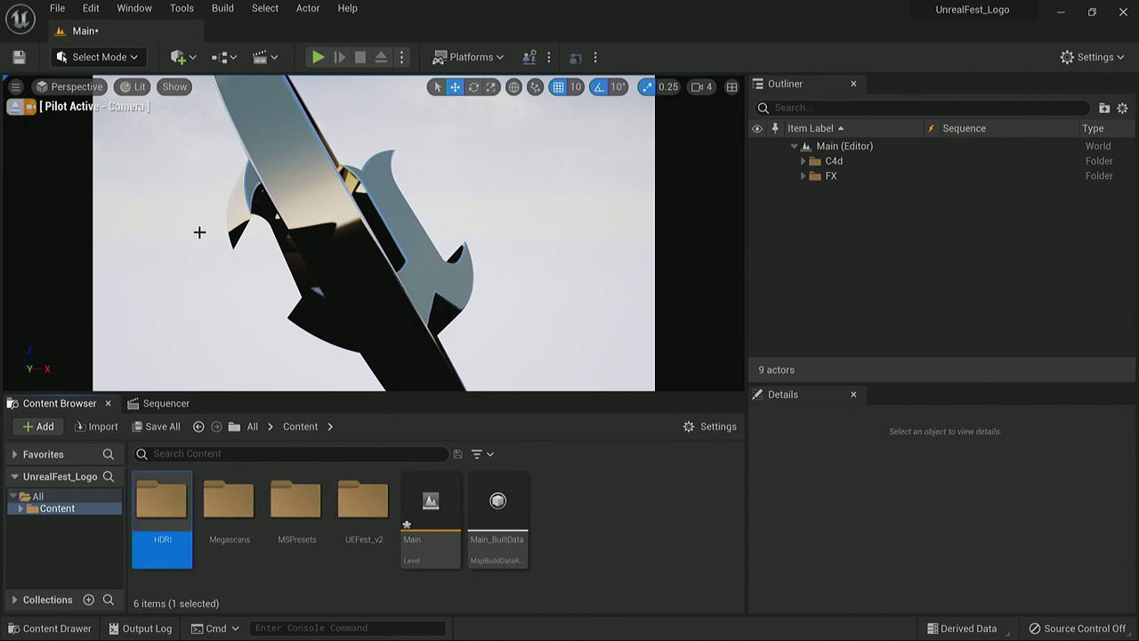
Step: Save all unsaved content, including the Main level
left_click(160, 429)
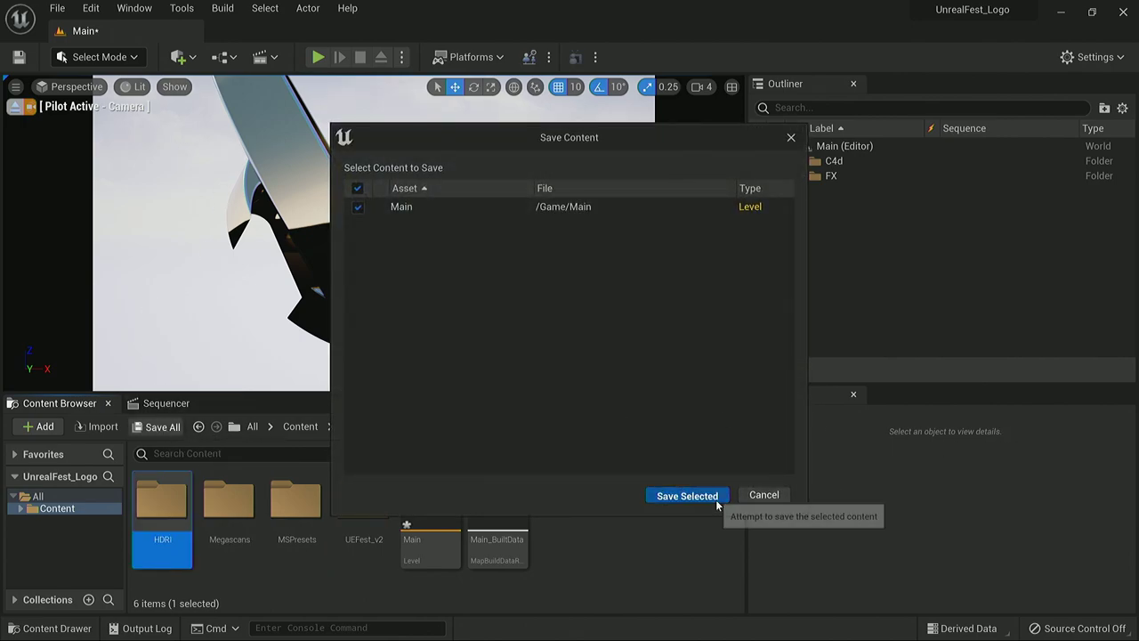
left_click(717, 500)
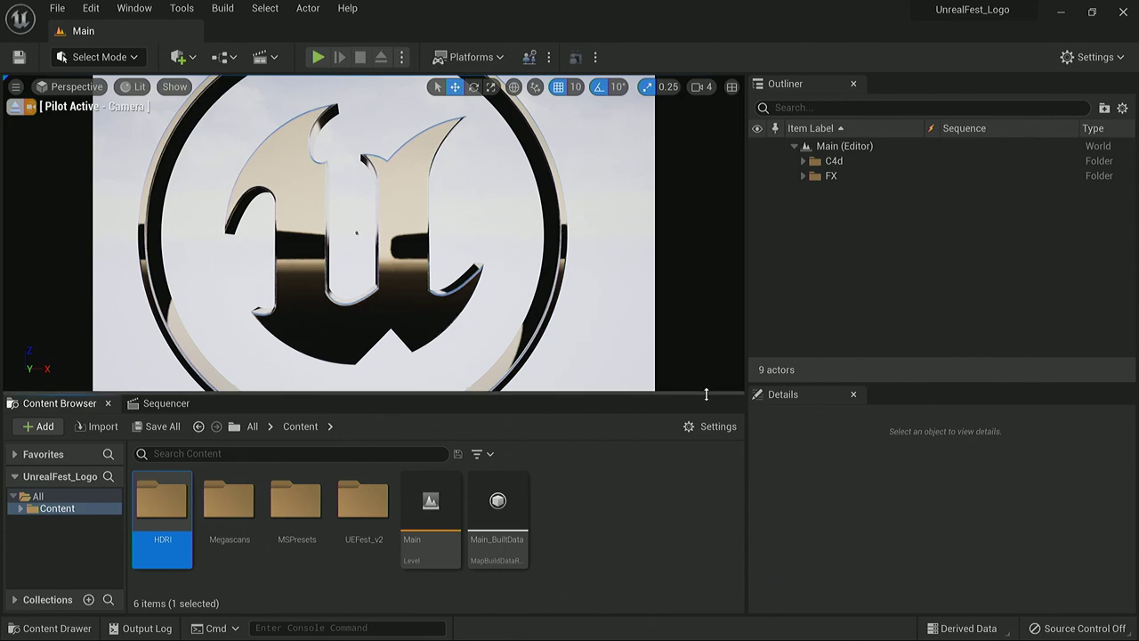
left_click_drag(705, 394, 705, 442)
left_click(187, 59)
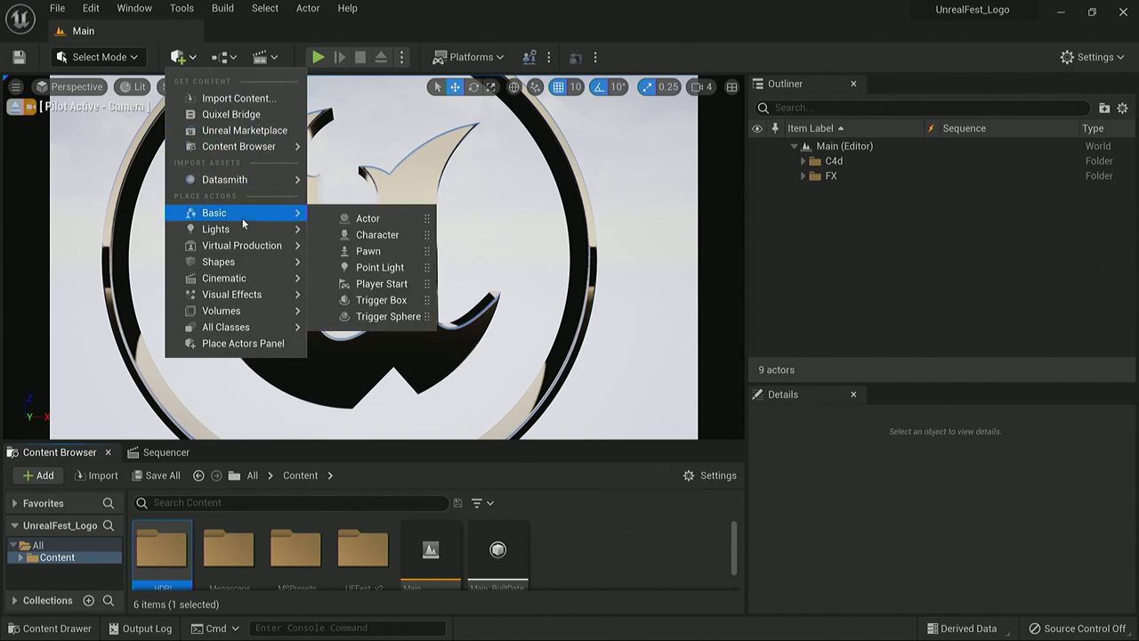
mouse_move(240, 229)
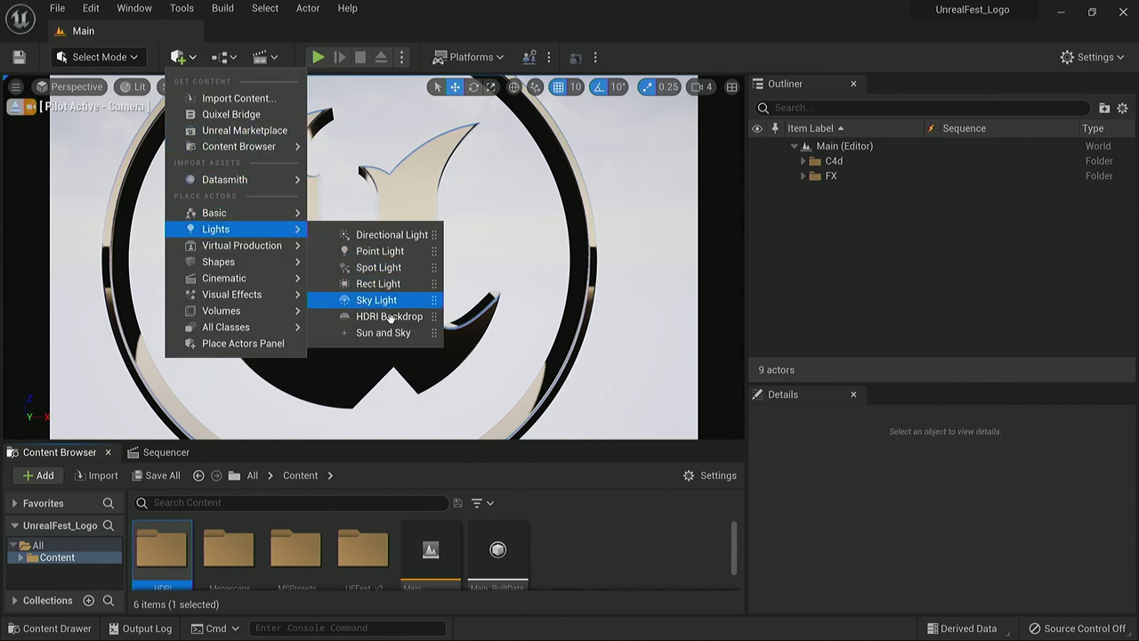
left_click(478, 322)
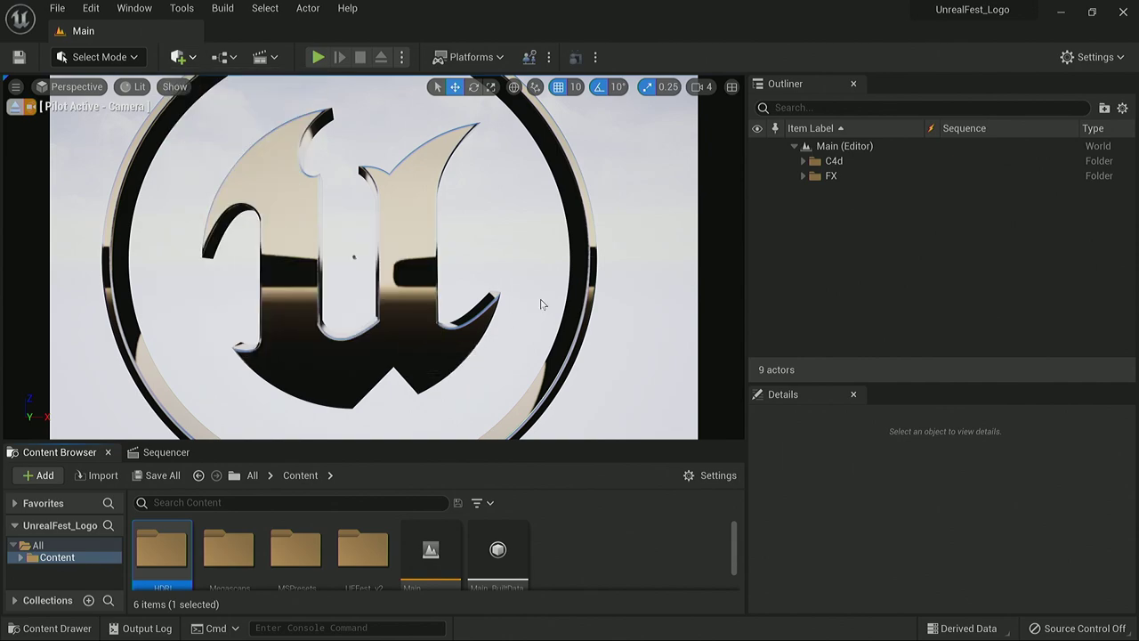
Step: Undo a trial Sky Sphere move, then lower the HDRIBackdrop to Z -270
left_click_drag(366, 233, 366, 360)
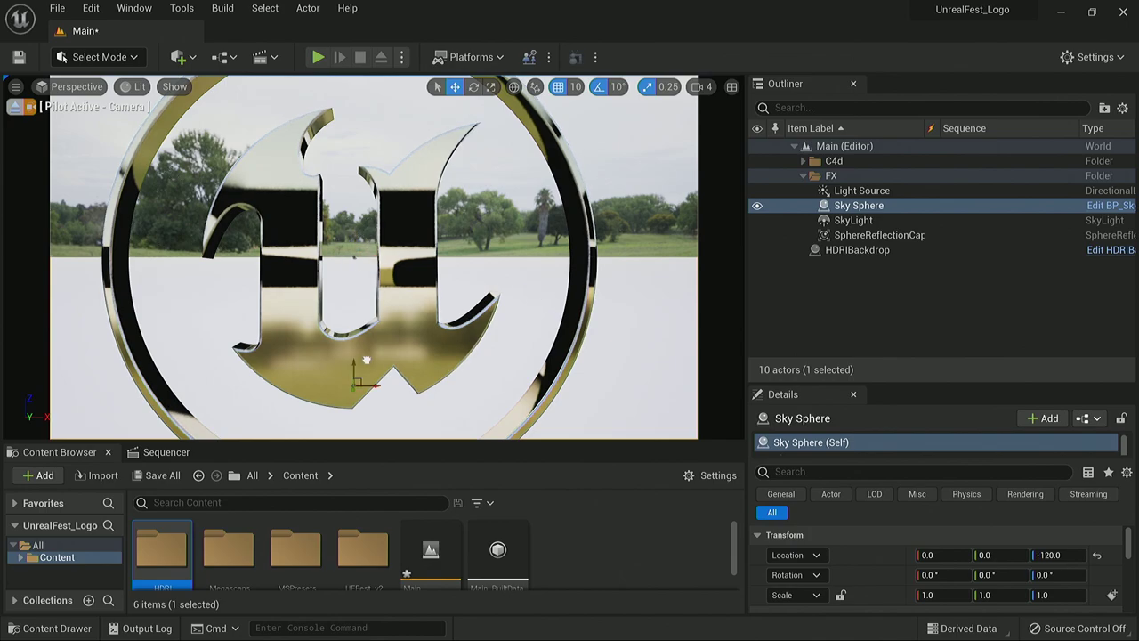
key("ctrl+z")
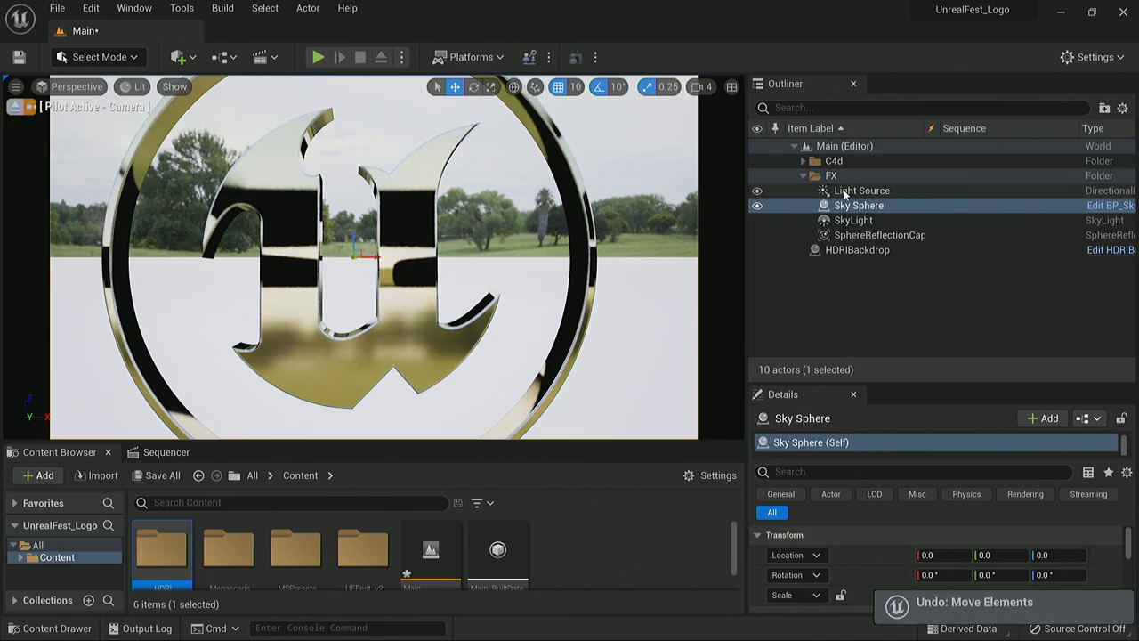
left_click(861, 190)
left_click(858, 250)
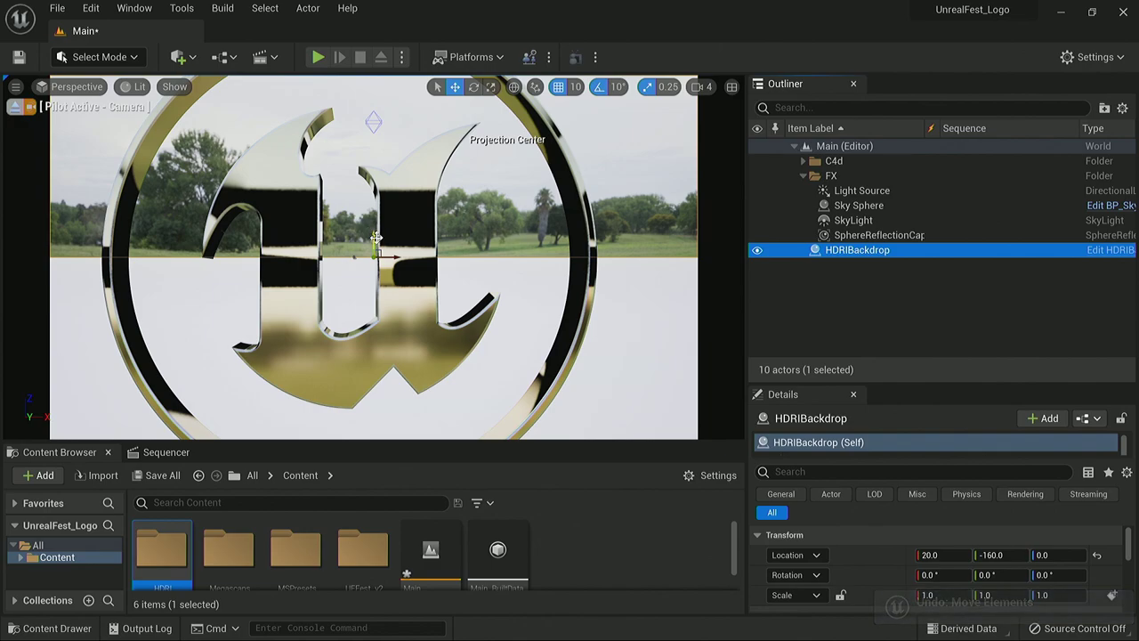
left_click_drag(376, 259, 552, 313)
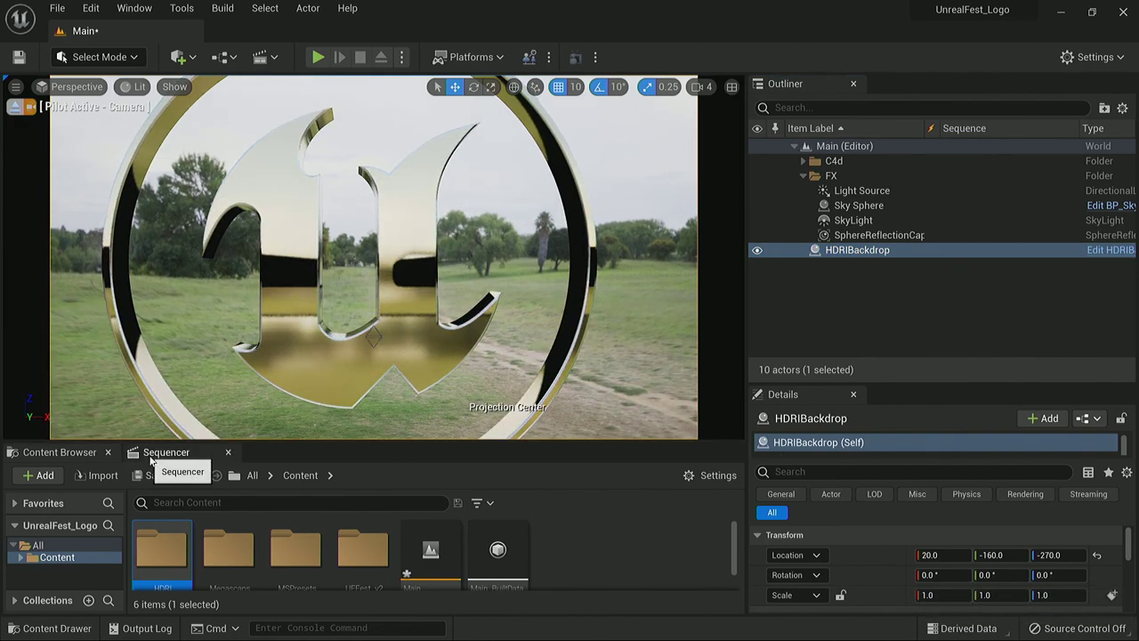
Step: Stop piloting the sequence camera and reselect the HDRIBackdrop actor
left_click(15, 107)
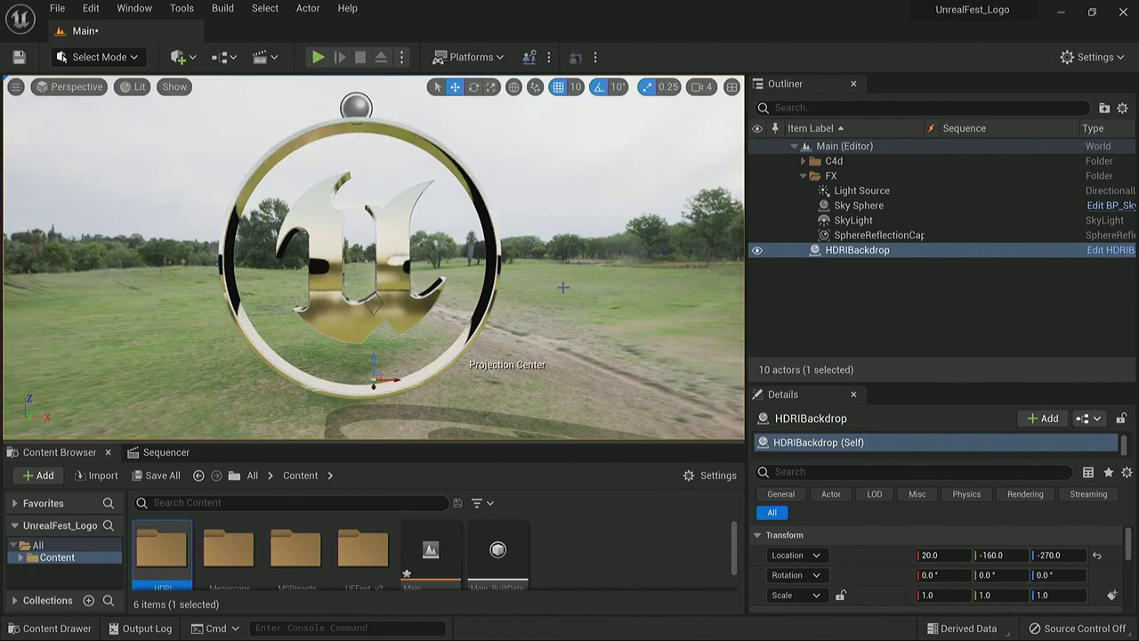
left_click(374, 309)
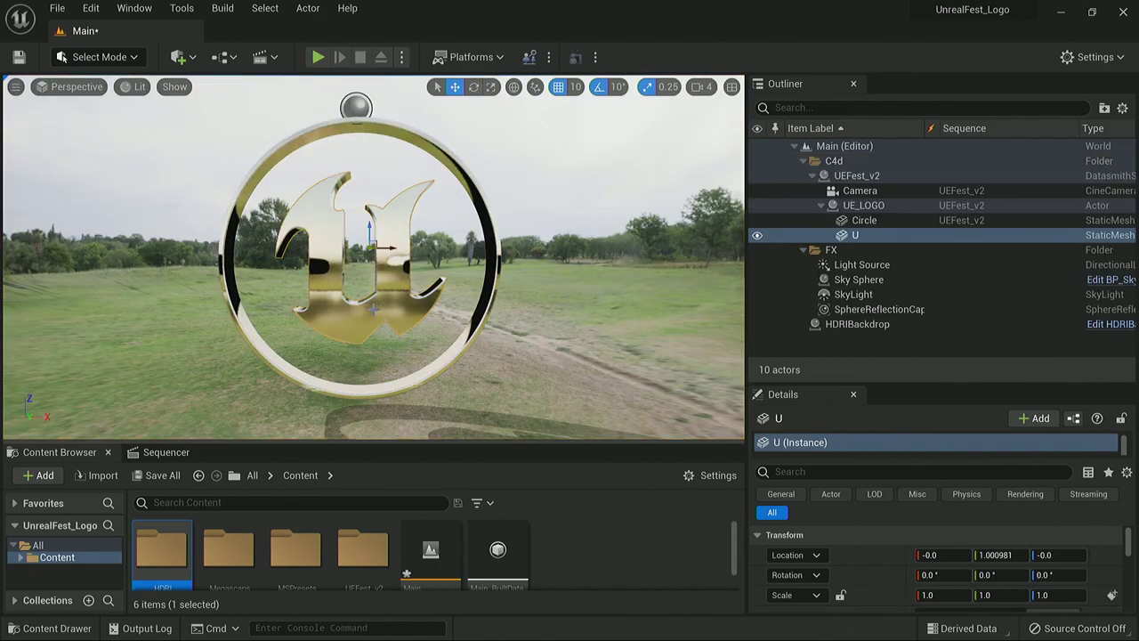
left_click(570, 294)
left_click(494, 289)
left_click(481, 314)
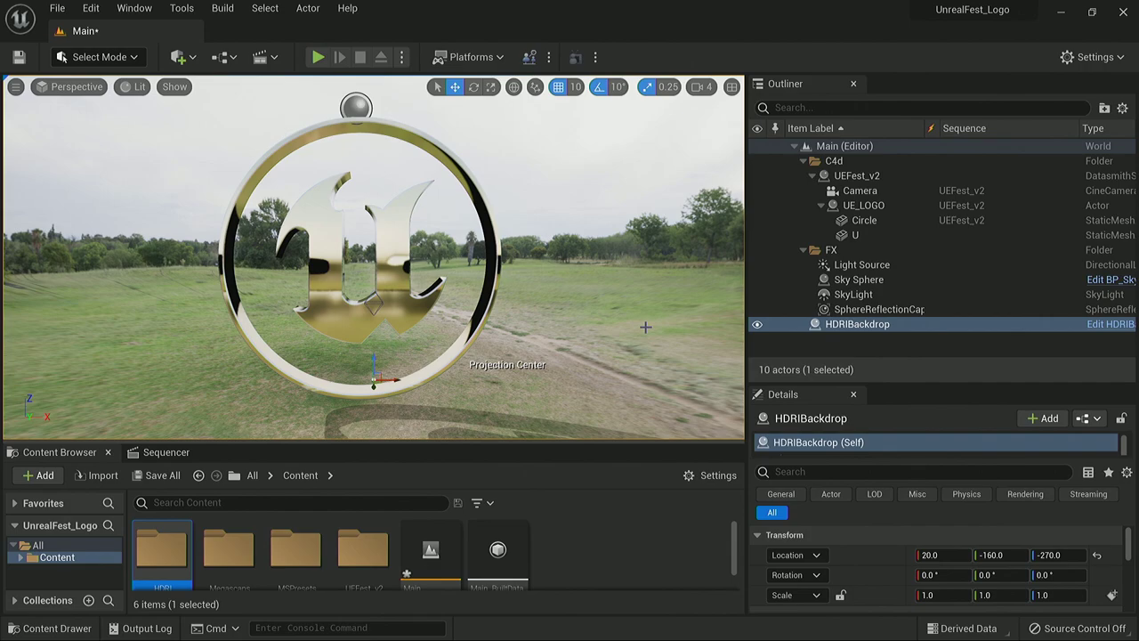
Step: Delete the HDRIBackdrop actor and bring up the SkyLight's light settings
left_click(854, 327)
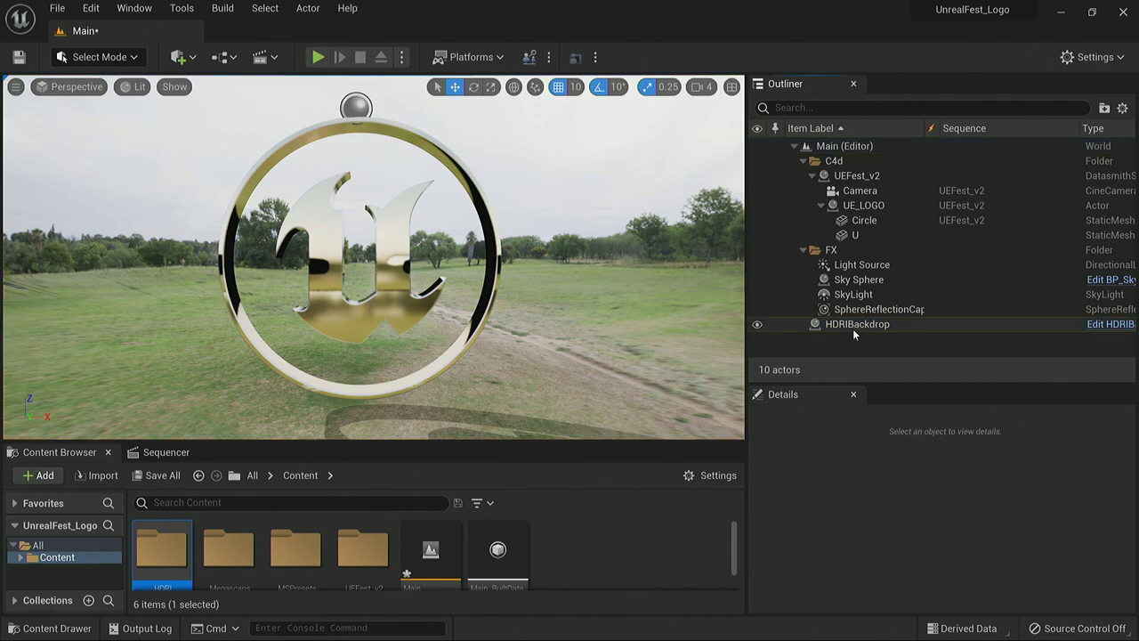
key("Delete")
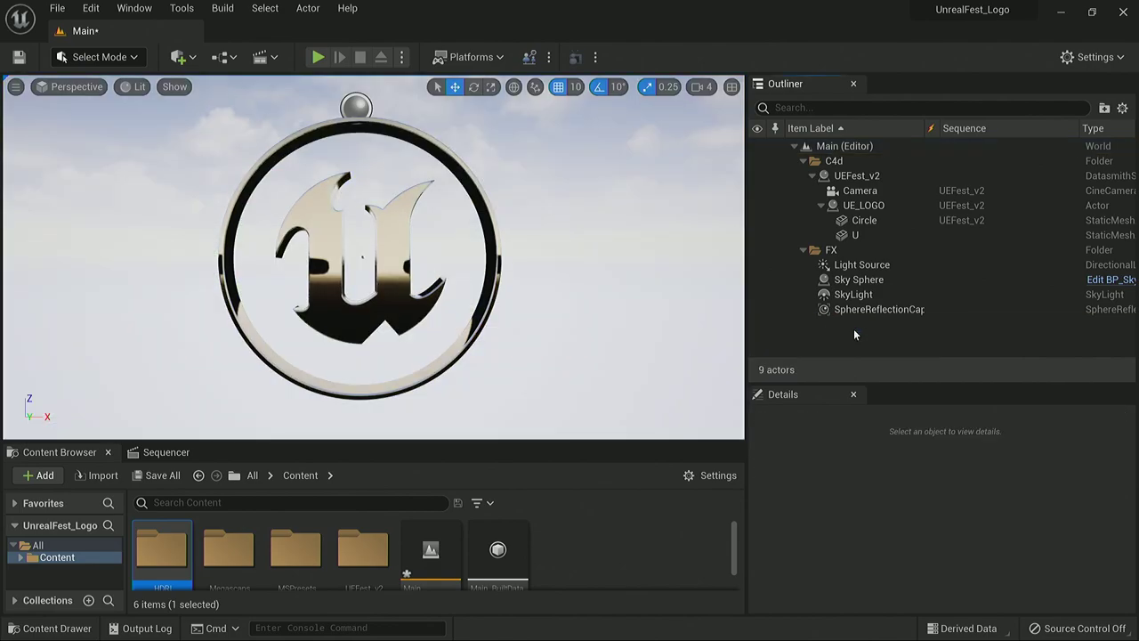
left_click(854, 294)
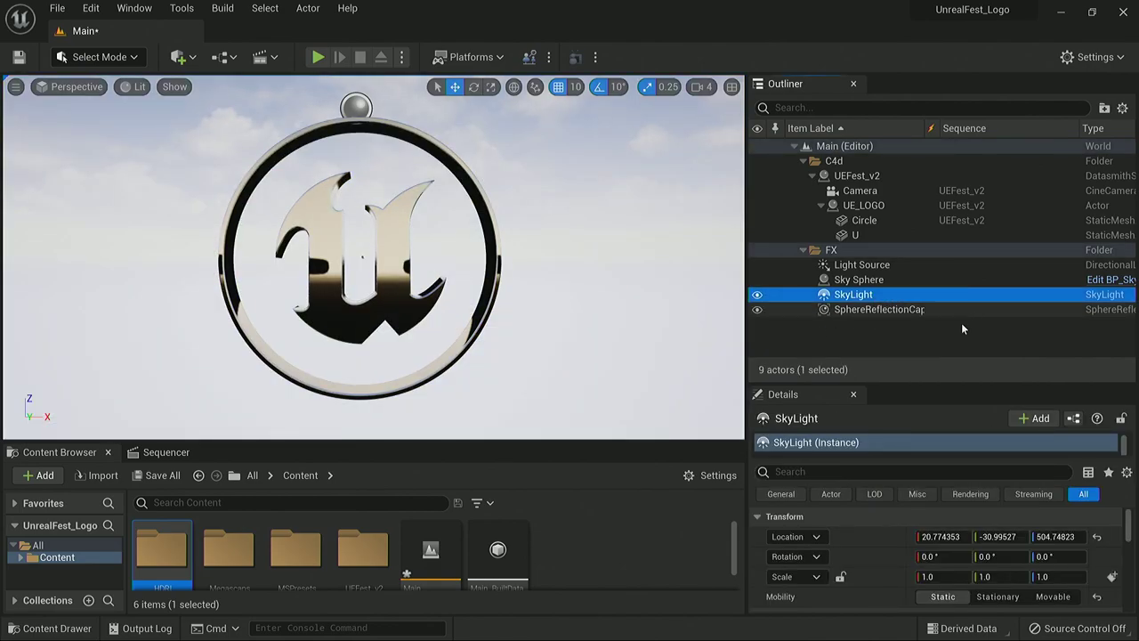
left_click_drag(905, 384, 904, 244)
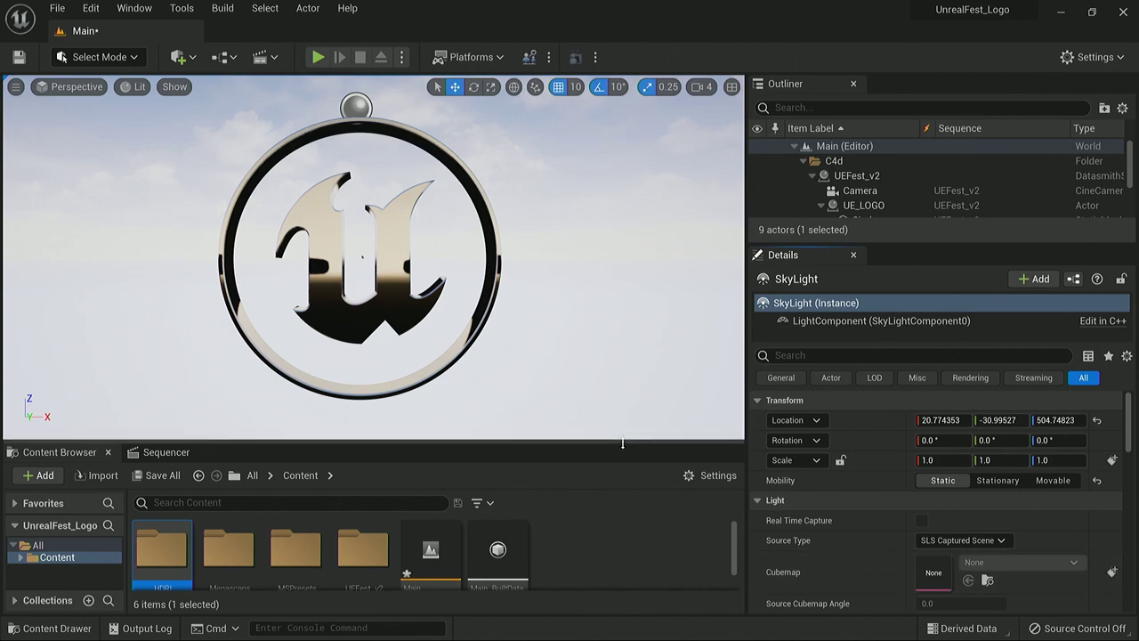
Step: Save all content, including the Main level's unsaved changes
left_click_drag(623, 442, 620, 378)
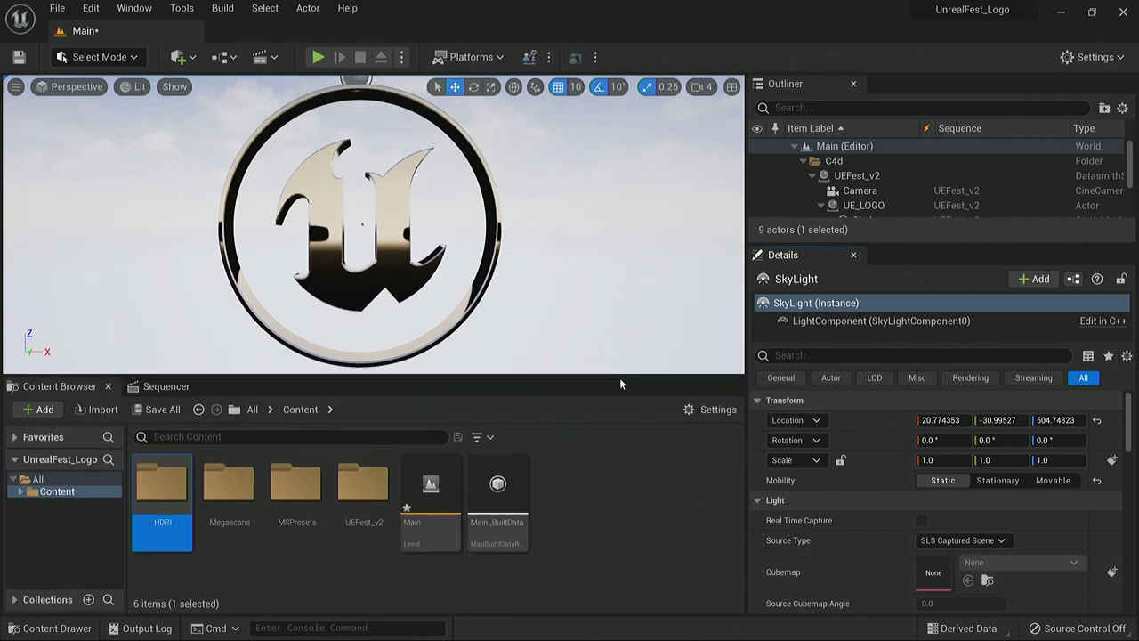
left_click(153, 409)
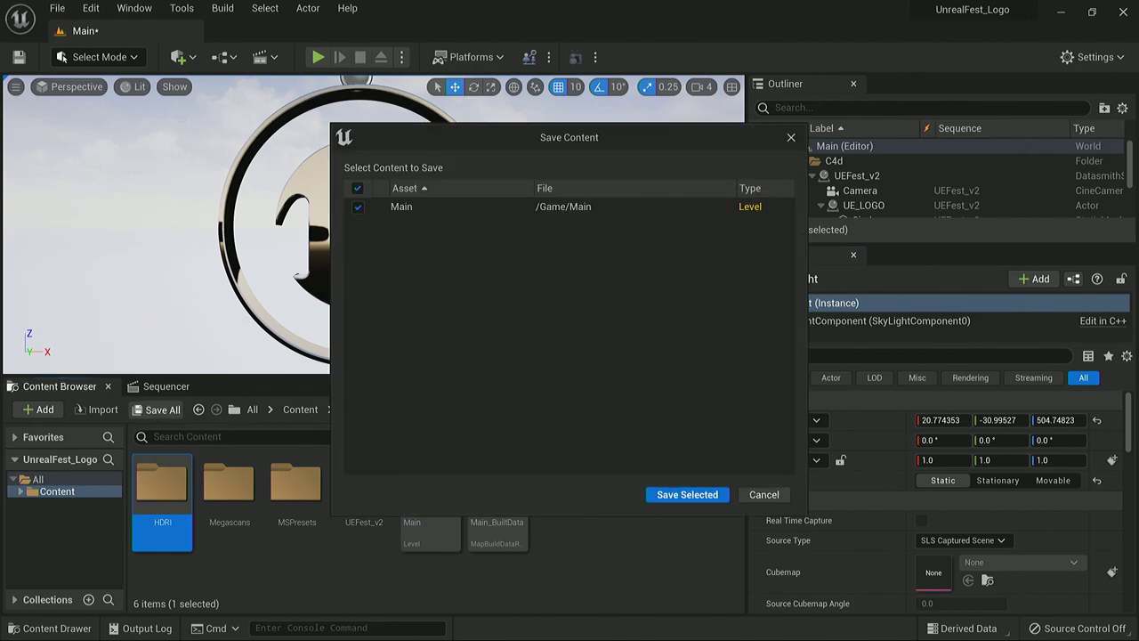
left_click(687, 495)
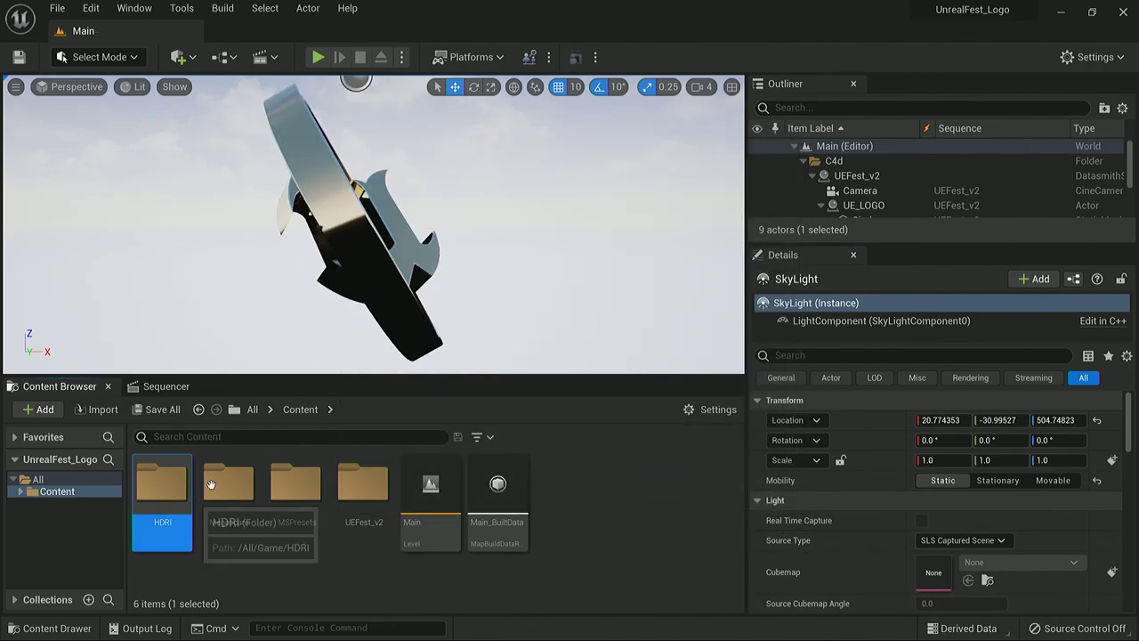
Step: Import simons_town_rocks_4k.hdr from Desktop > UNREAL FEST > HDRI into the HDRI content folder
double_click(179, 494)
key("super")
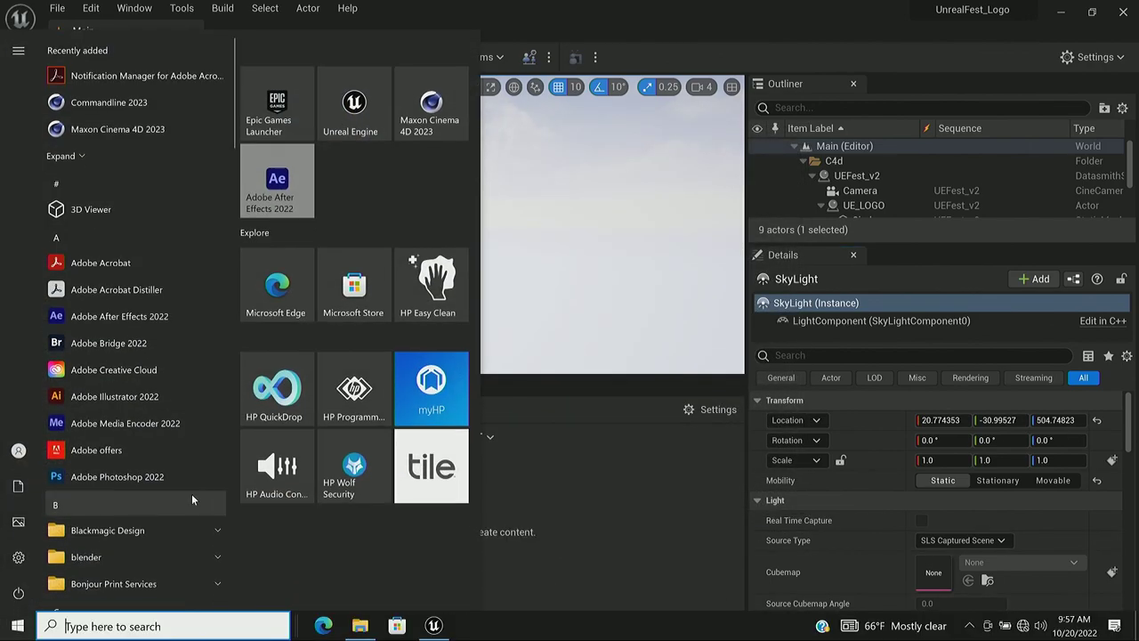
left_click(359, 624)
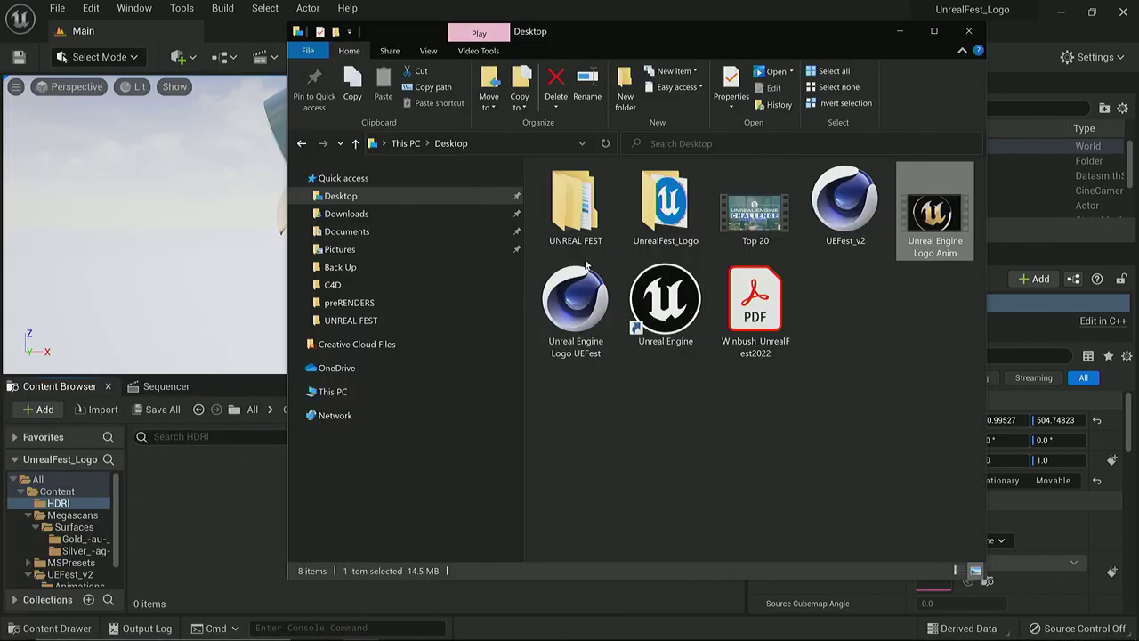
double_click(584, 220)
double_click(595, 237)
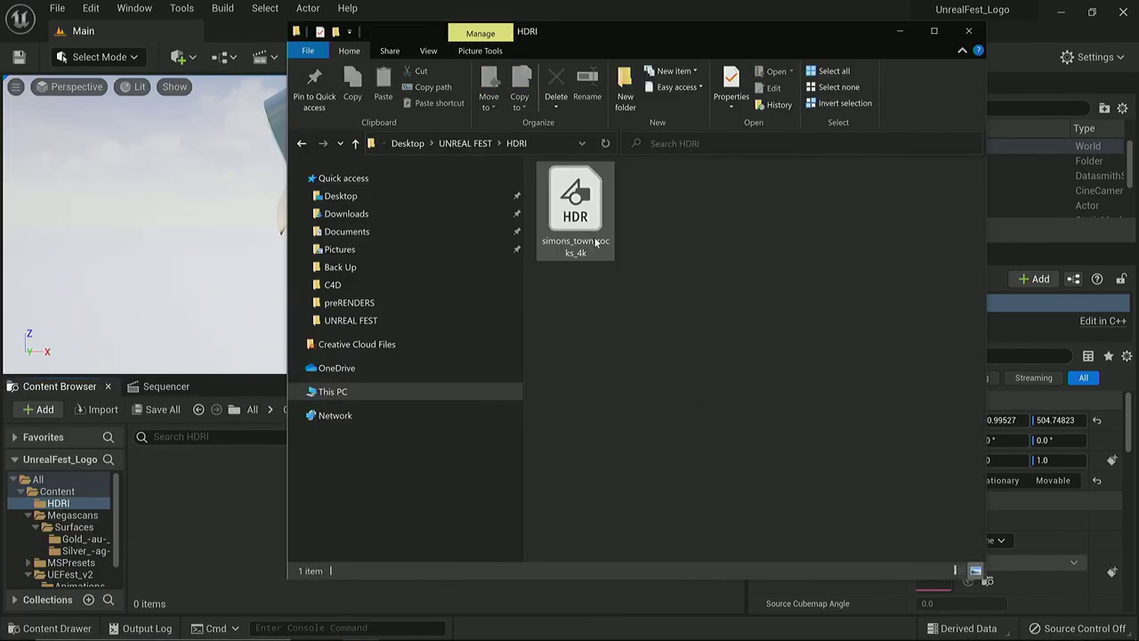
left_click_drag(595, 242, 198, 520)
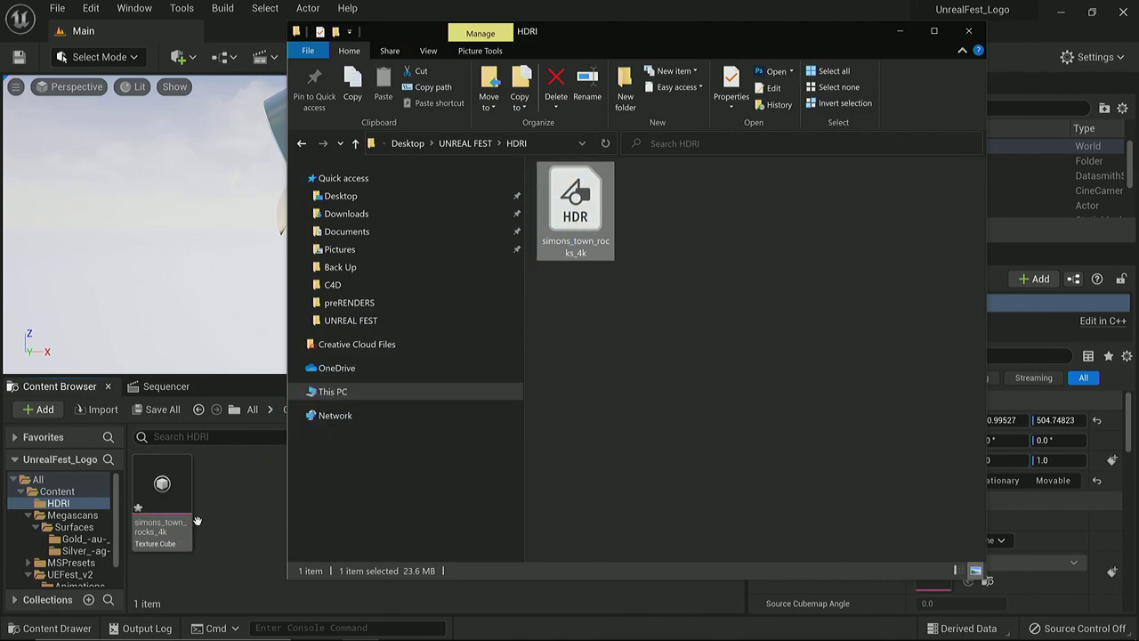
left_click(217, 520)
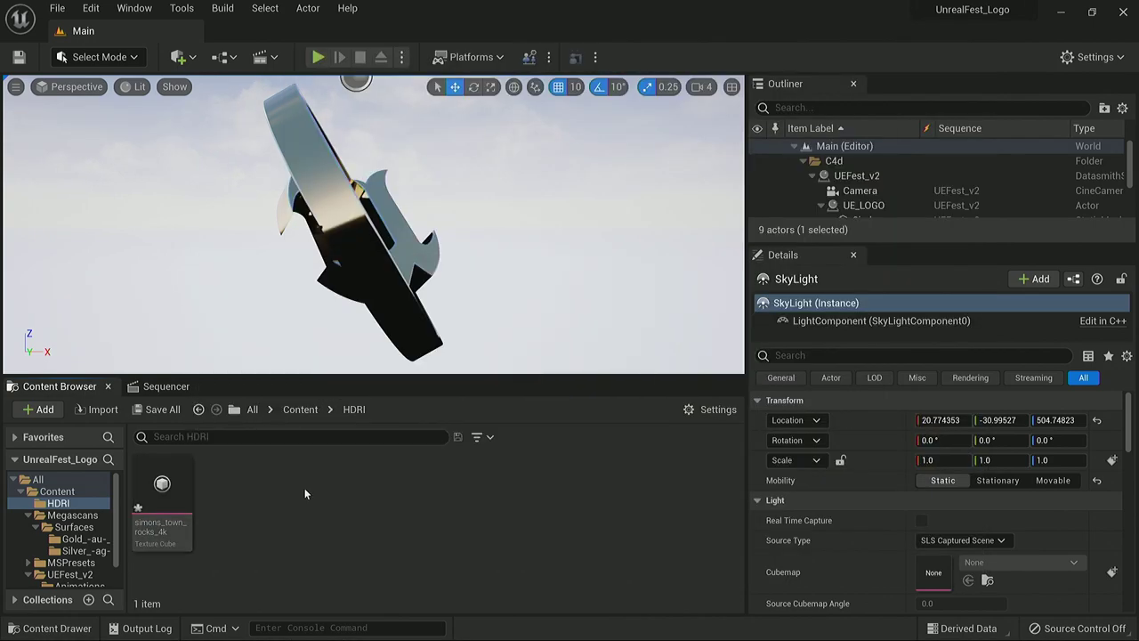
Step: Collapse the C4d and FX outliner folders and delete the Sky Sphere
left_click(166, 486)
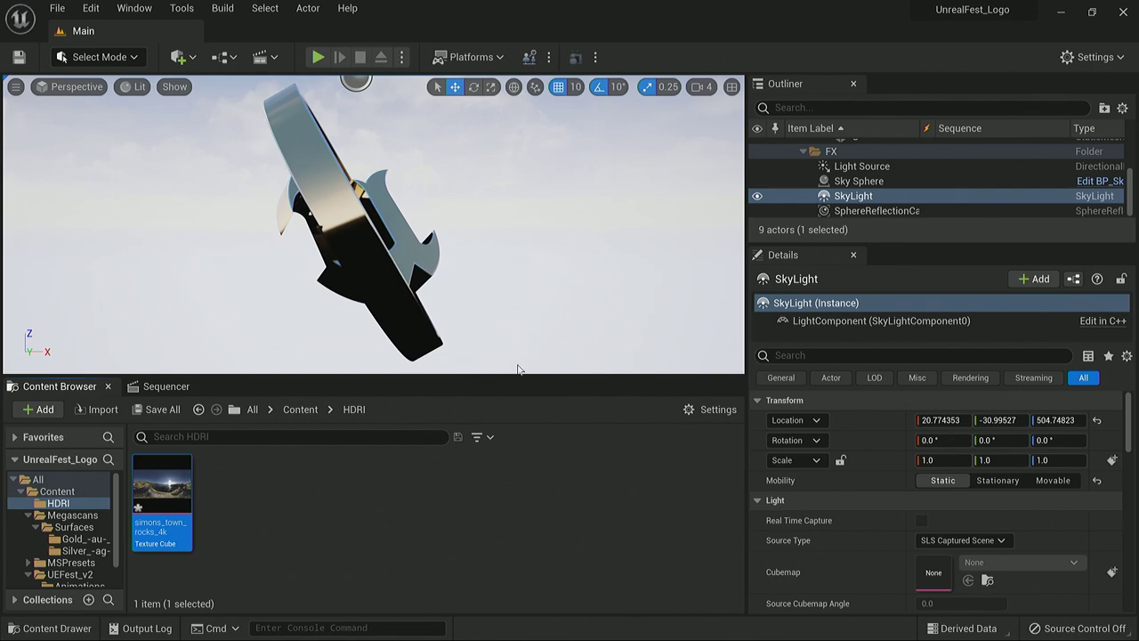
left_click_drag(913, 246, 918, 406)
left_click(804, 162)
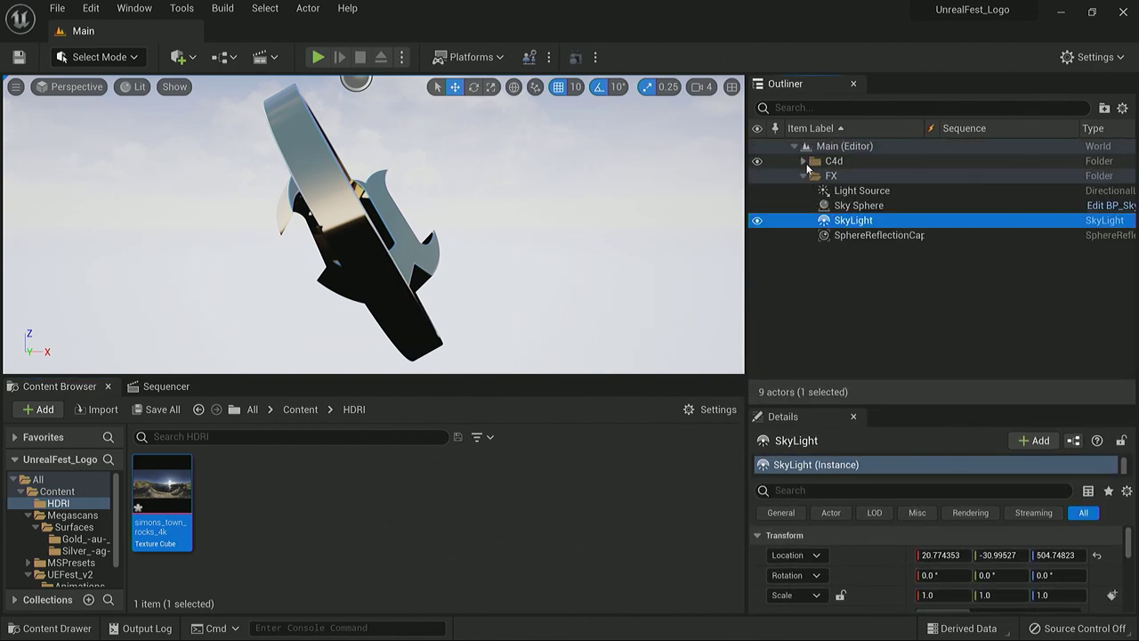
left_click(803, 175)
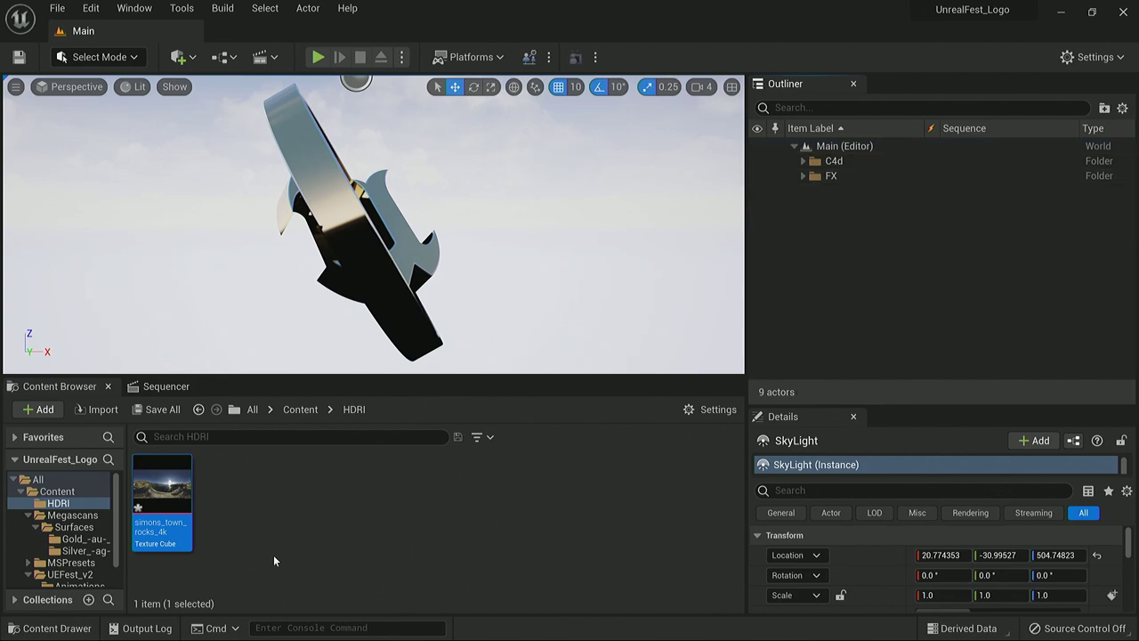
left_click(640, 263)
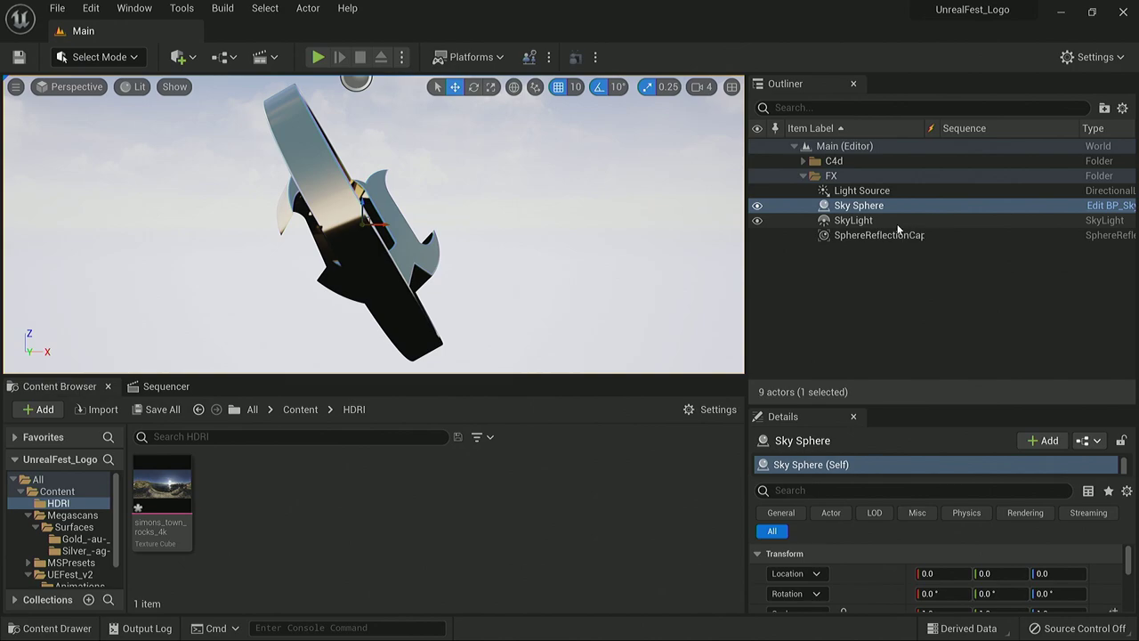
key("Delete")
Step: Hide the Light Source in the viewport and select the SkyLight
left_click(810, 191)
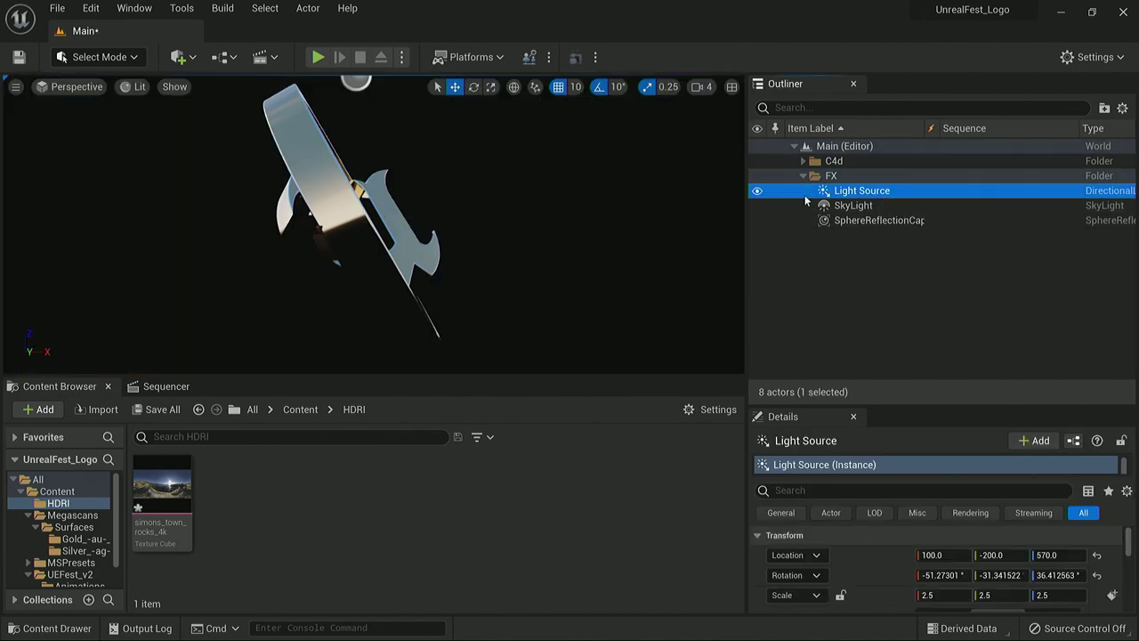
left_click(759, 192)
left_click(886, 211)
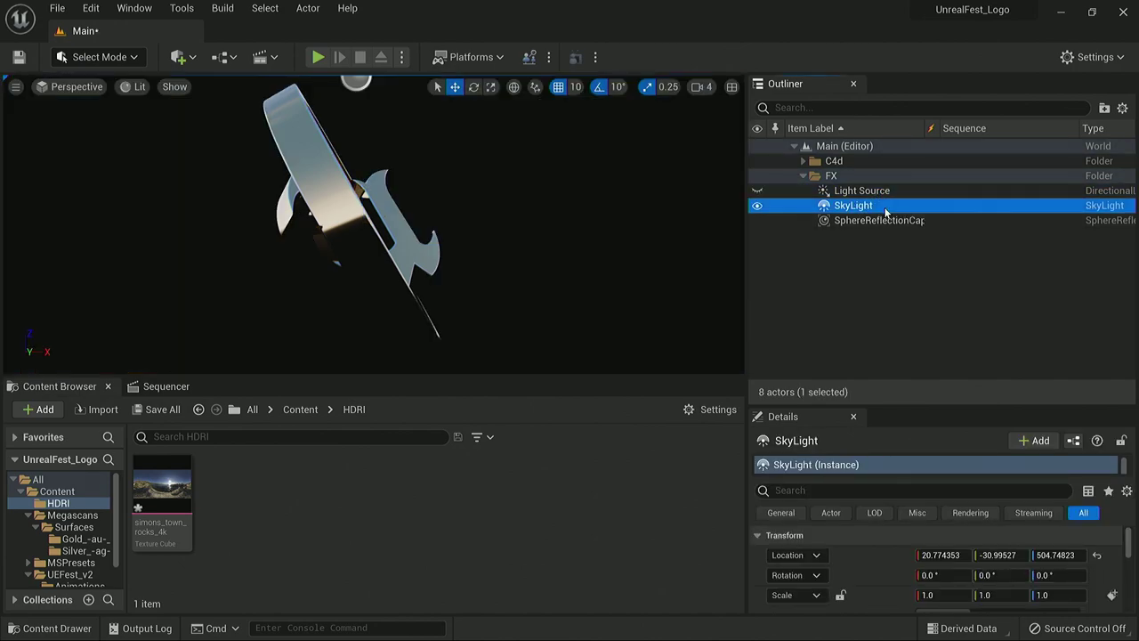
Step: Set the SkyLight Source Type to SLS Specified Cubemap
left_click_drag(910, 408, 910, 287)
scroll(875, 497, "down", 2)
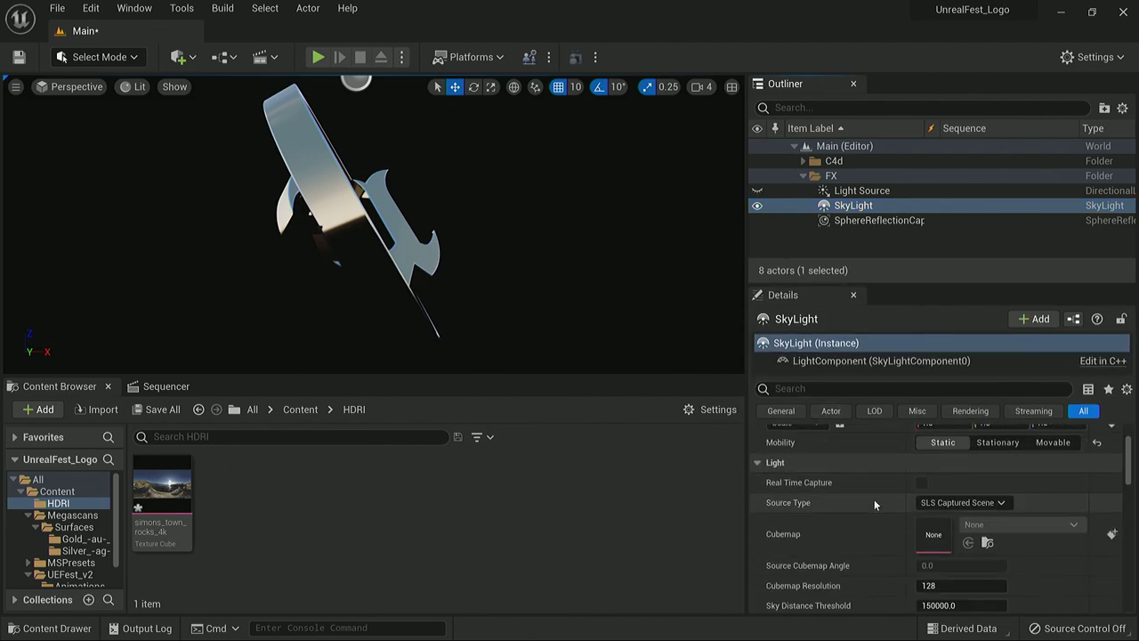
left_click(944, 502)
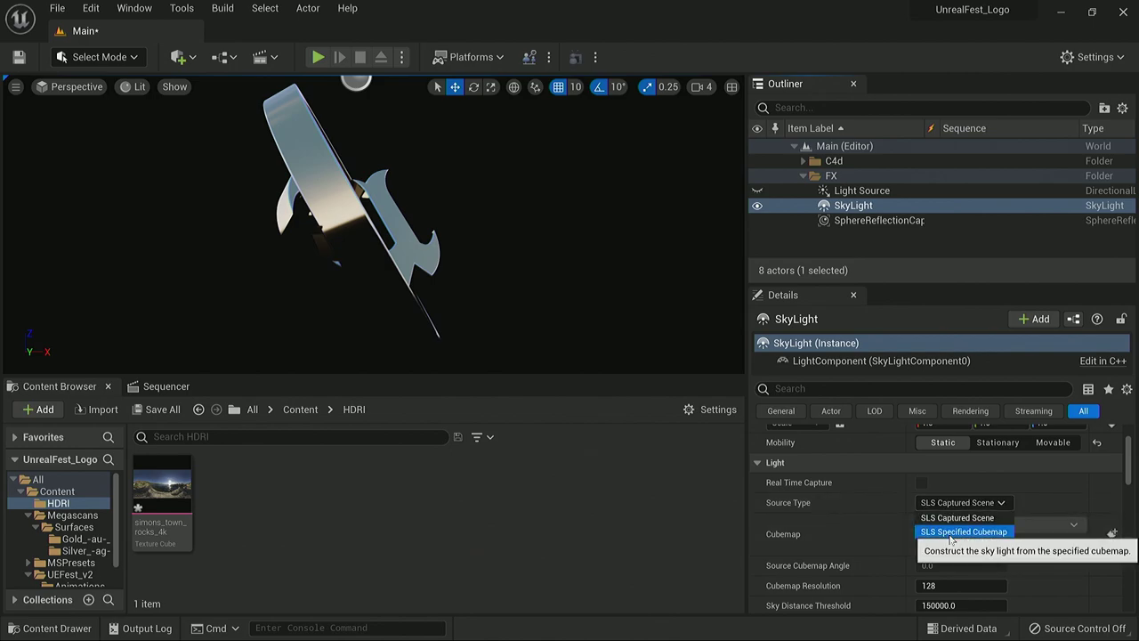
left_click(950, 533)
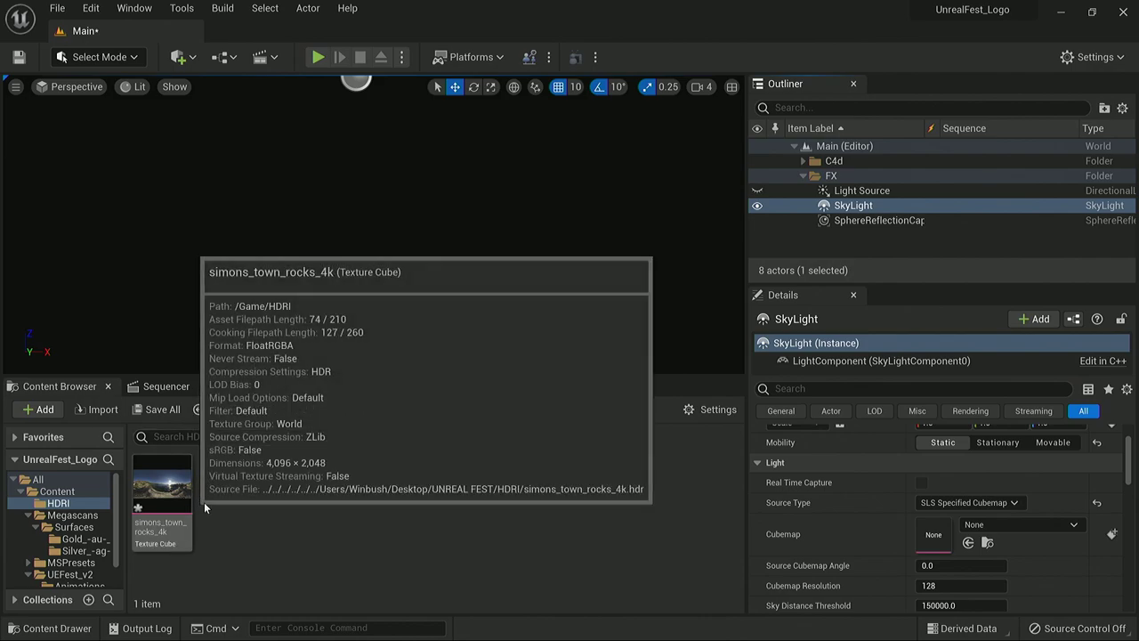
Step: Assign simons_town_rocks_4k as the SkyLight cubemap, then scrub the sequence to frame 66
left_click(187, 495)
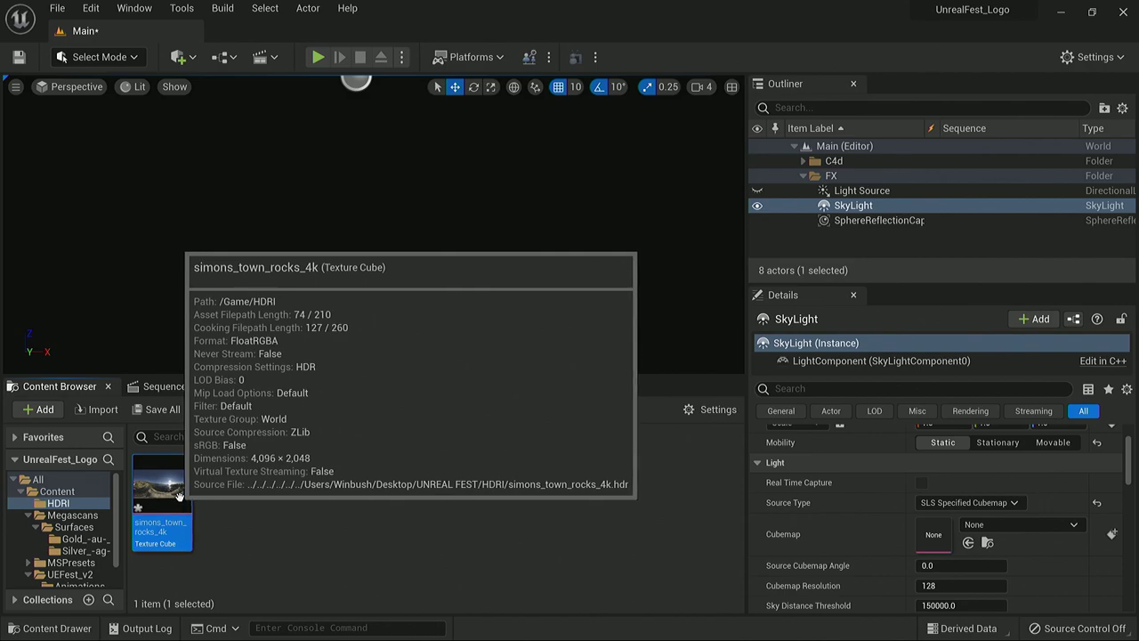
left_click_drag(178, 495, 934, 539)
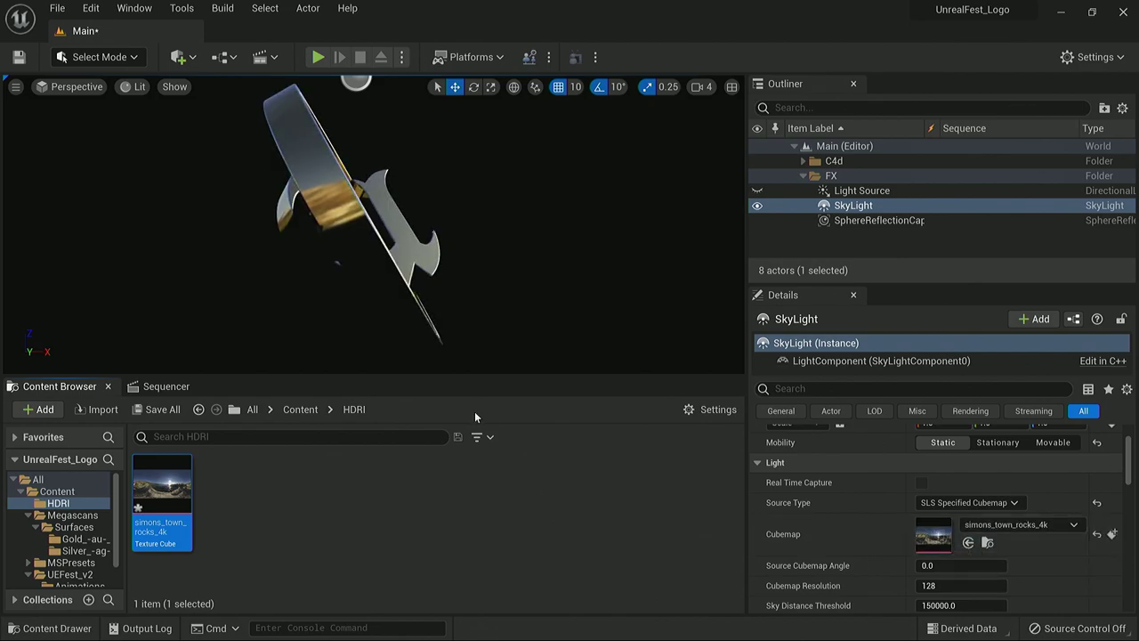
left_click(167, 386)
left_click_drag(485, 436, 595, 434)
Step: View through the sequence camera, unhide the Light Source, and jump to frame 76
left_click(212, 459)
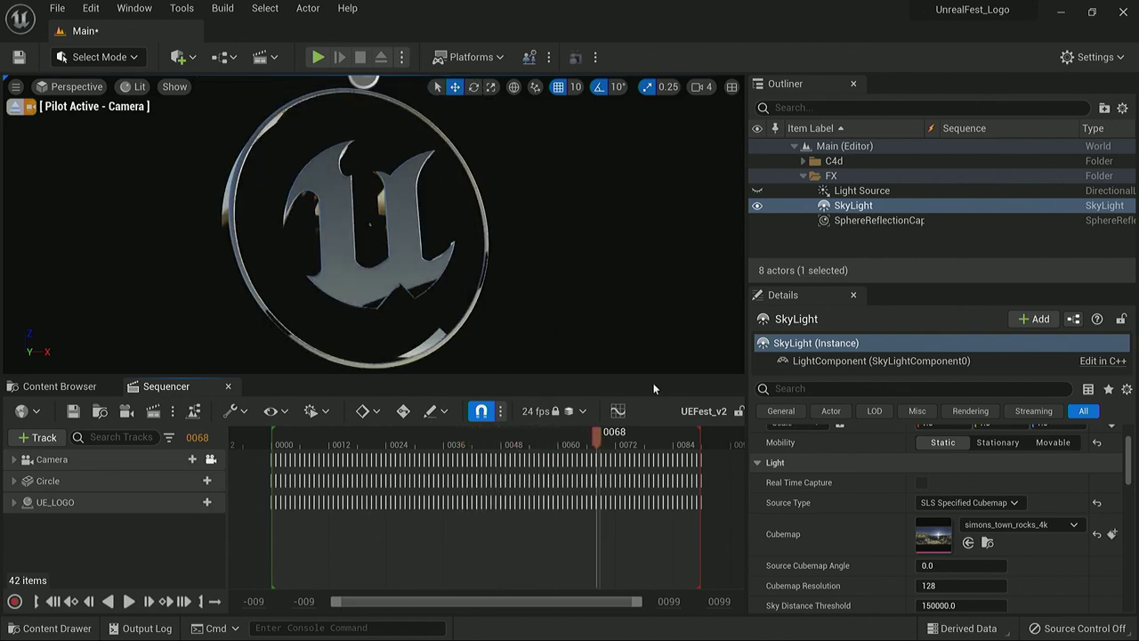
left_click(797, 192)
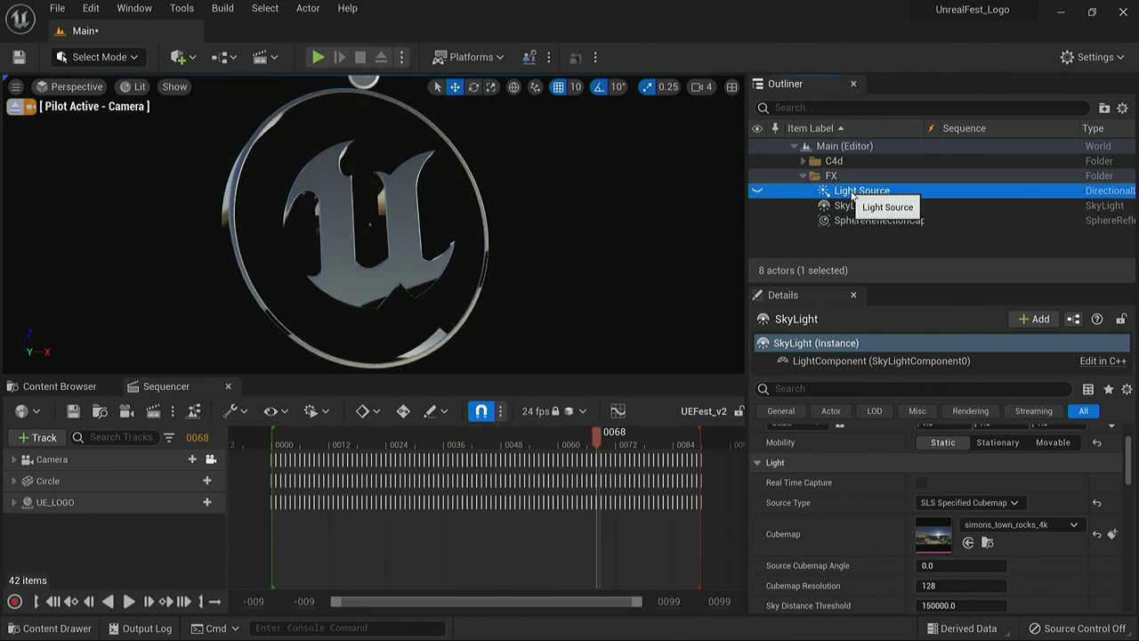
left_click(757, 190)
mouse_move(594, 445)
left_mouse_down()
mouse_move(605, 431)
mouse_move(673, 427)
mouse_move(590, 435)
left_mouse_up()
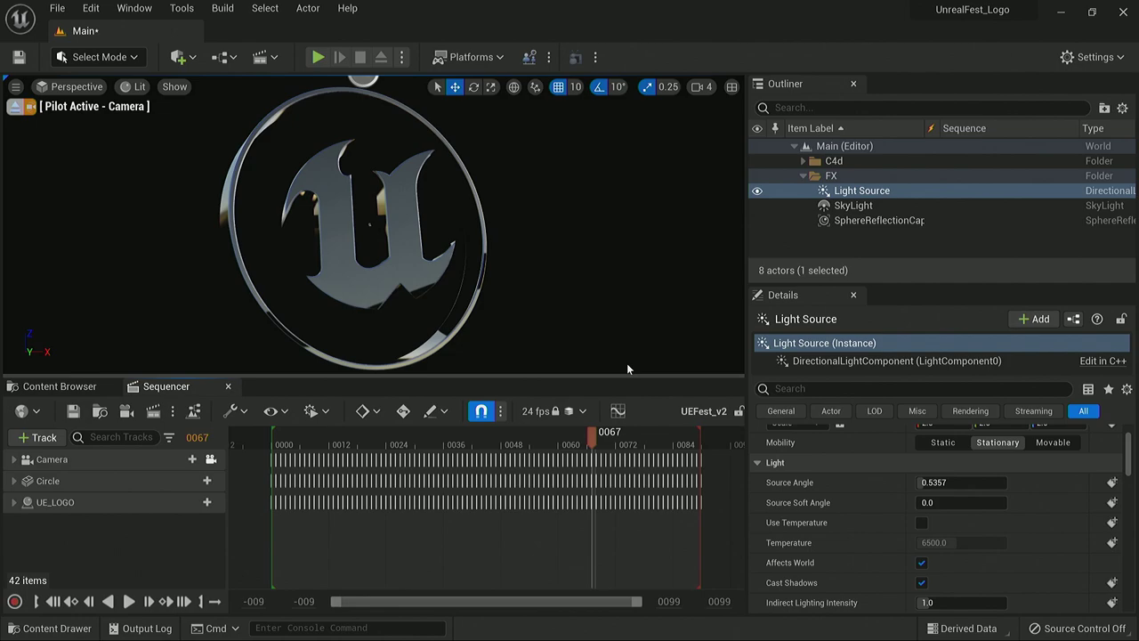
left_click(635, 443)
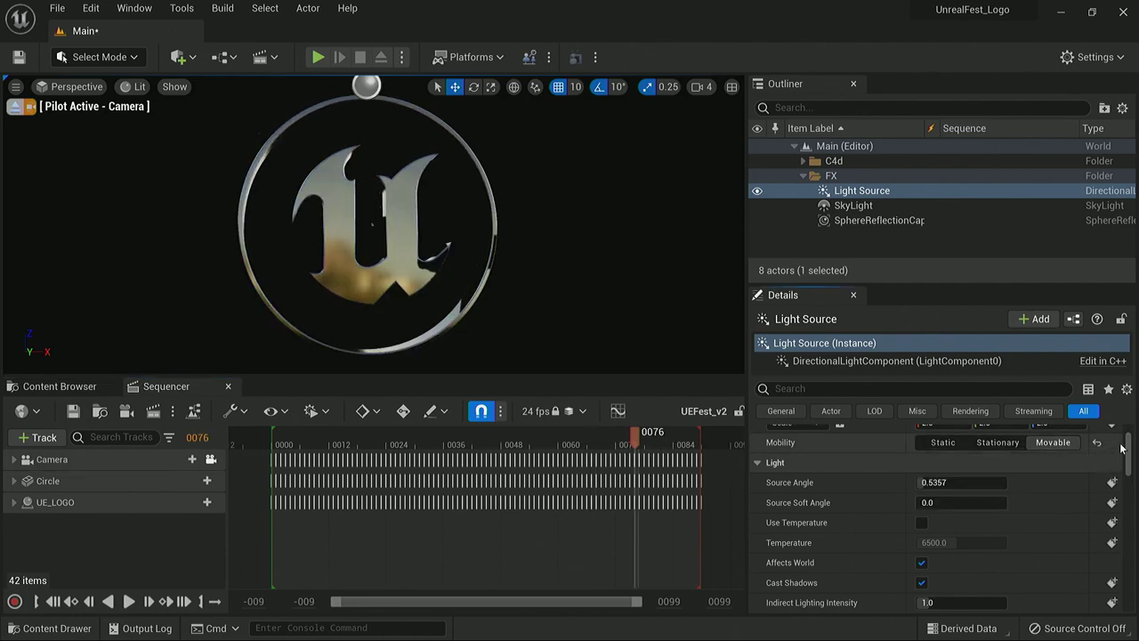
Step: Reset the Light Source's location and rotation, then select the Camera and U logo
left_click_drag(1128, 448, 1130, 431)
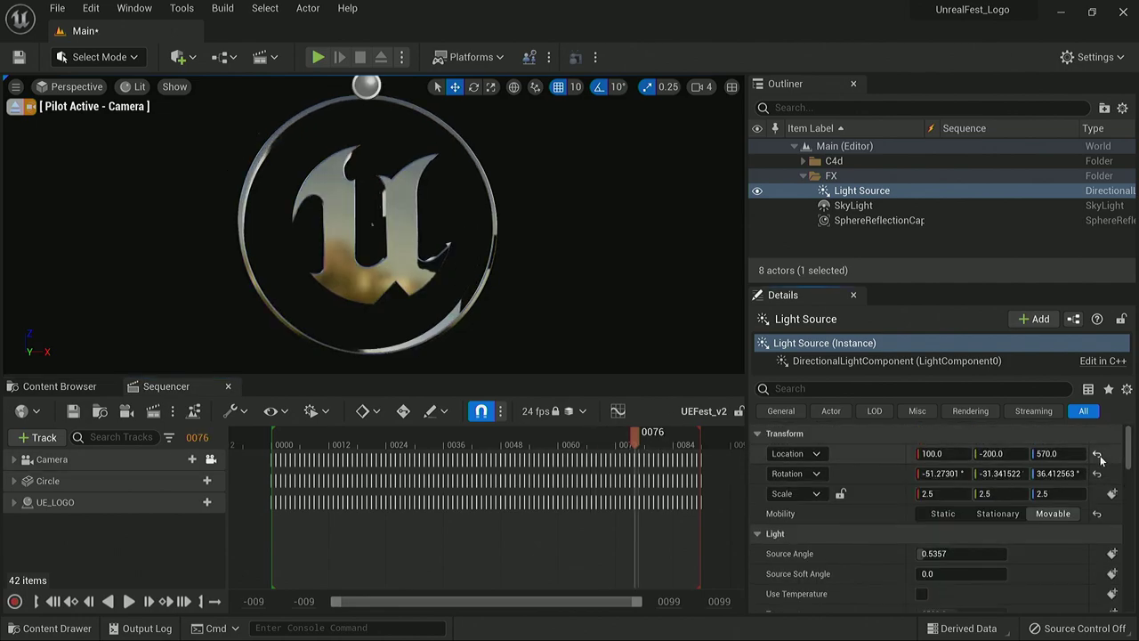
left_click(1097, 453)
left_click(1097, 472)
left_click(666, 313)
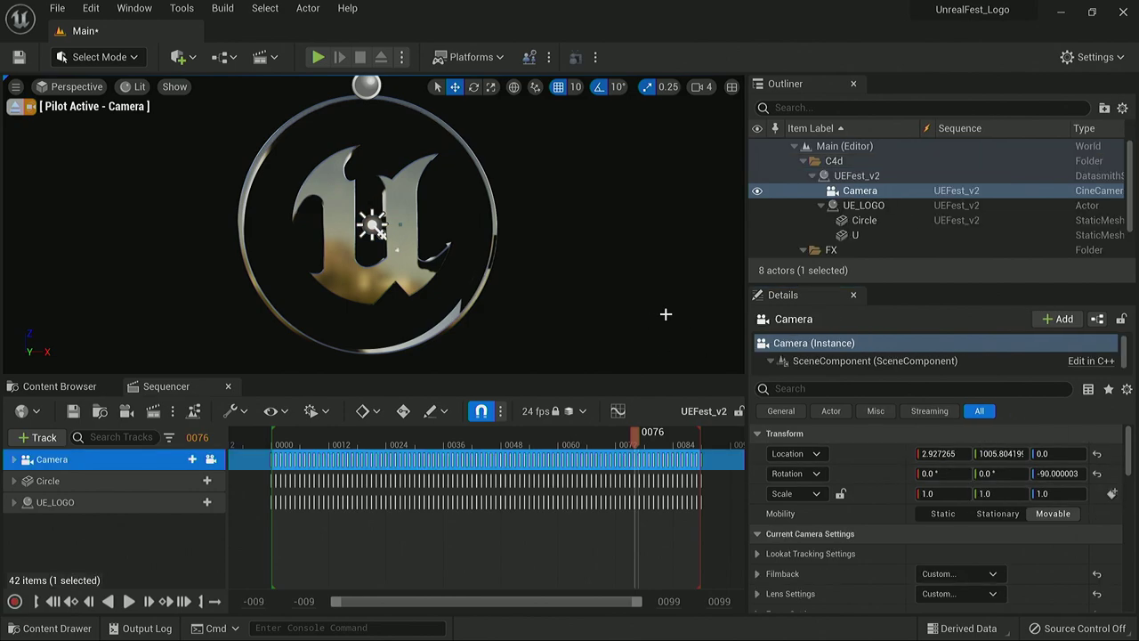
left_click(583, 270)
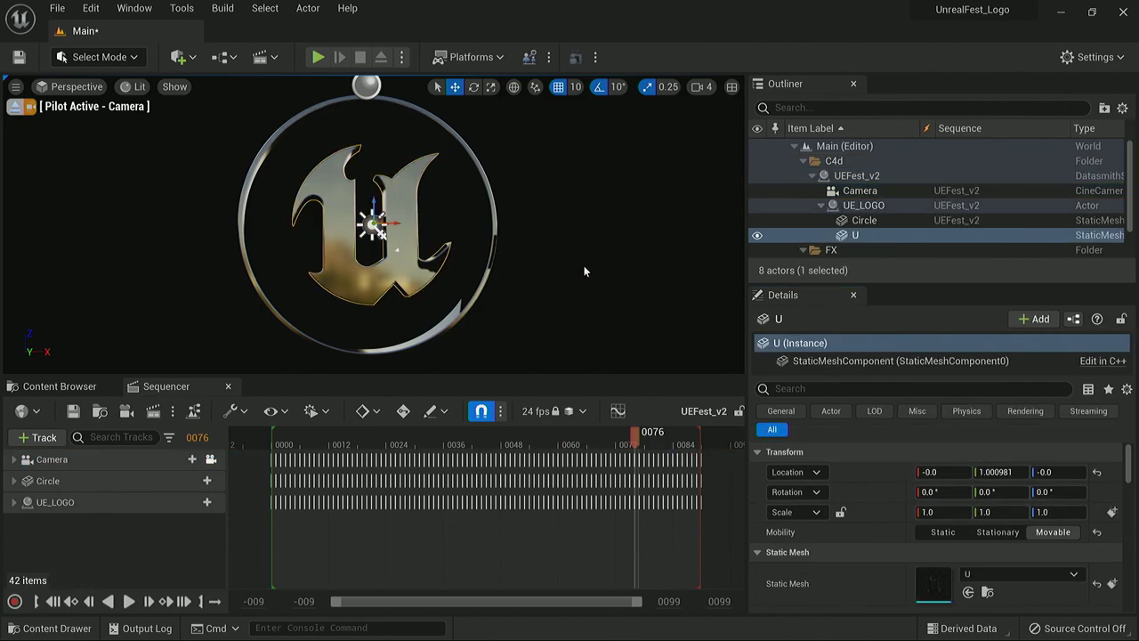
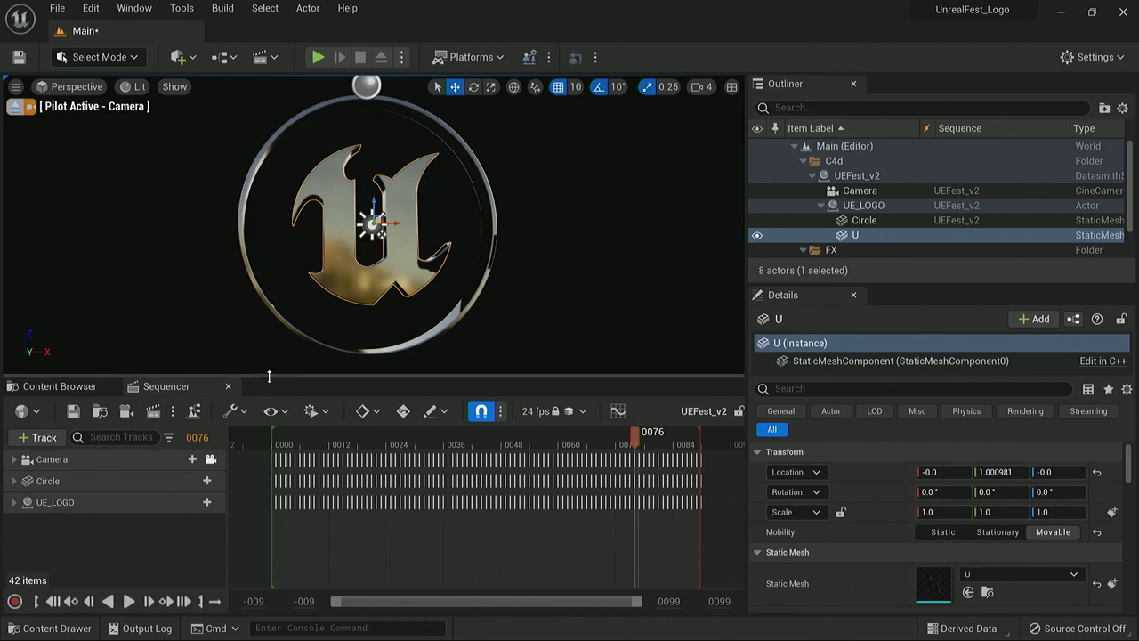
Step: Enlarge the viewport and collapse the UEFest_v2, C4d and FX folders in the Outliner
left_click_drag(267, 378, 267, 398)
left_click(811, 175)
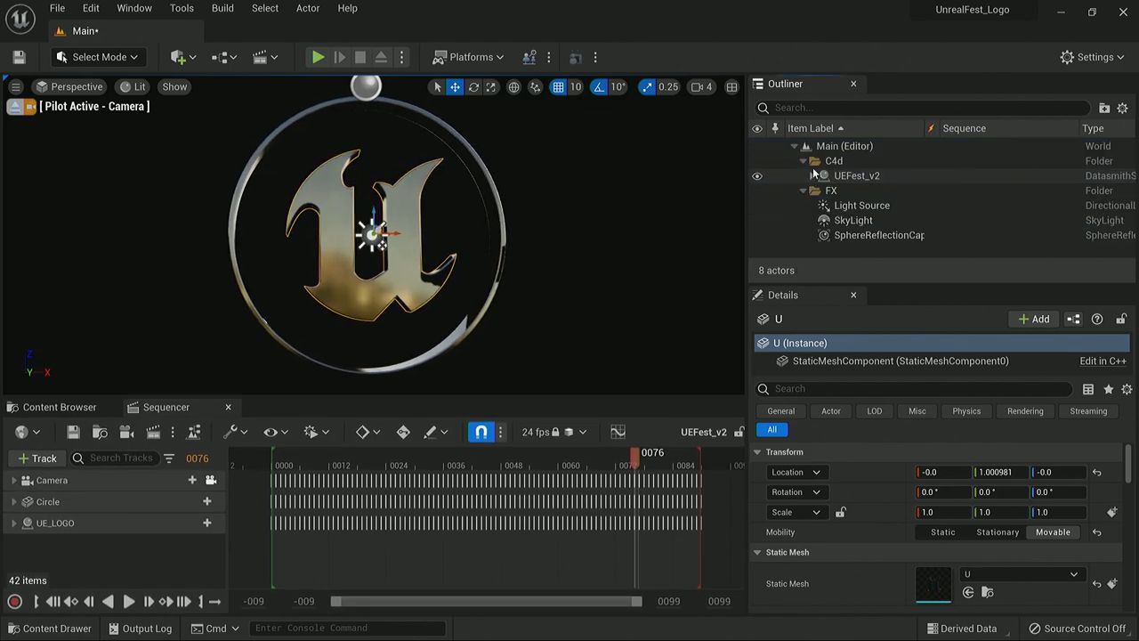
left_click(803, 161)
left_click(804, 176)
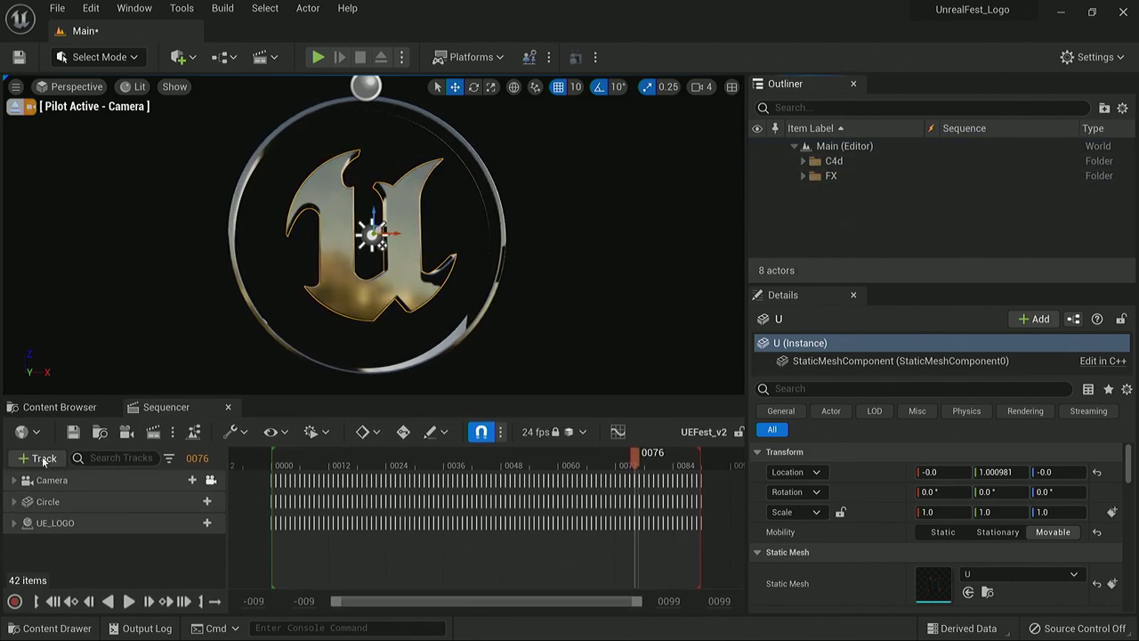
Step: Save the Main level and the simons_town_rocks_4k HDRI texture
left_click(59, 407)
left_click(172, 433)
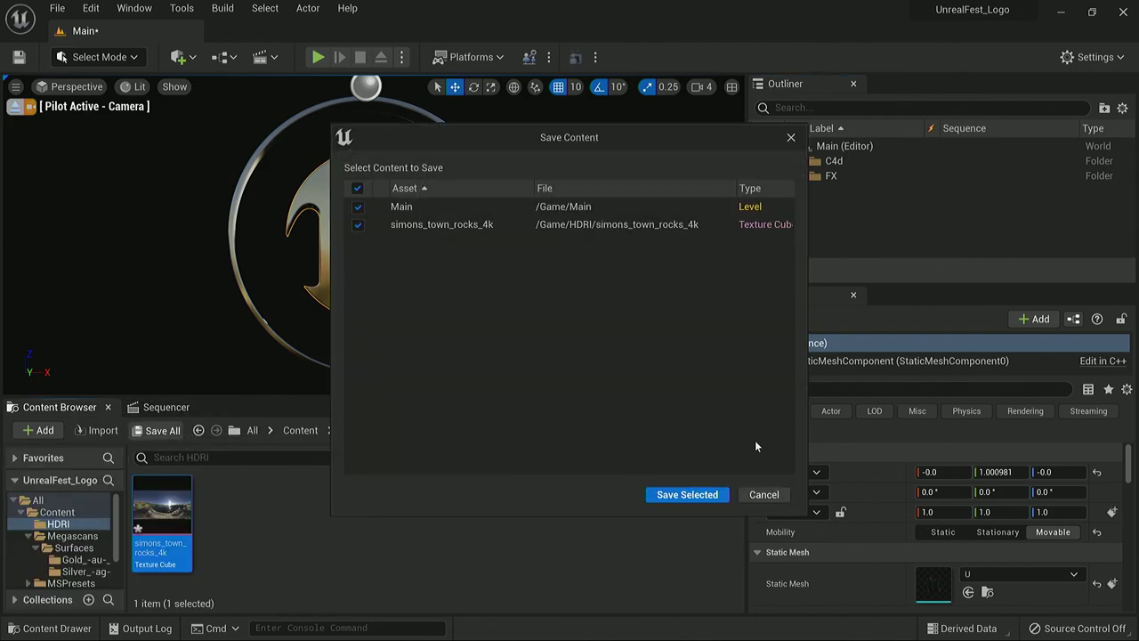
left_click(685, 493)
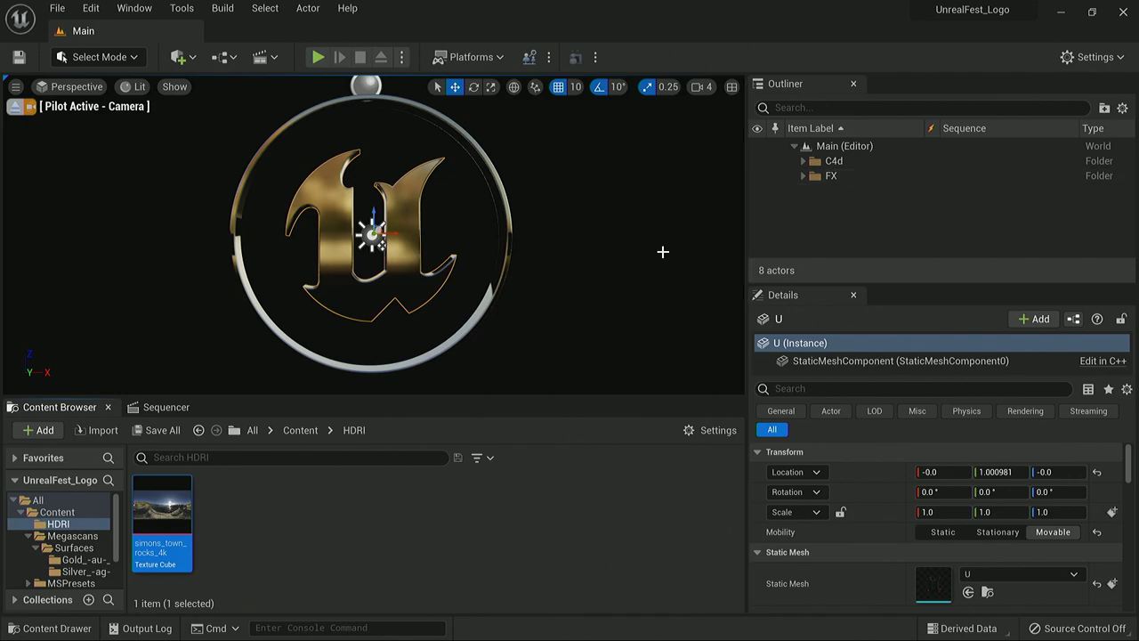
Step: Place a PostProcessVolume in the level and reset its Location Y to 0
left_click(180, 59)
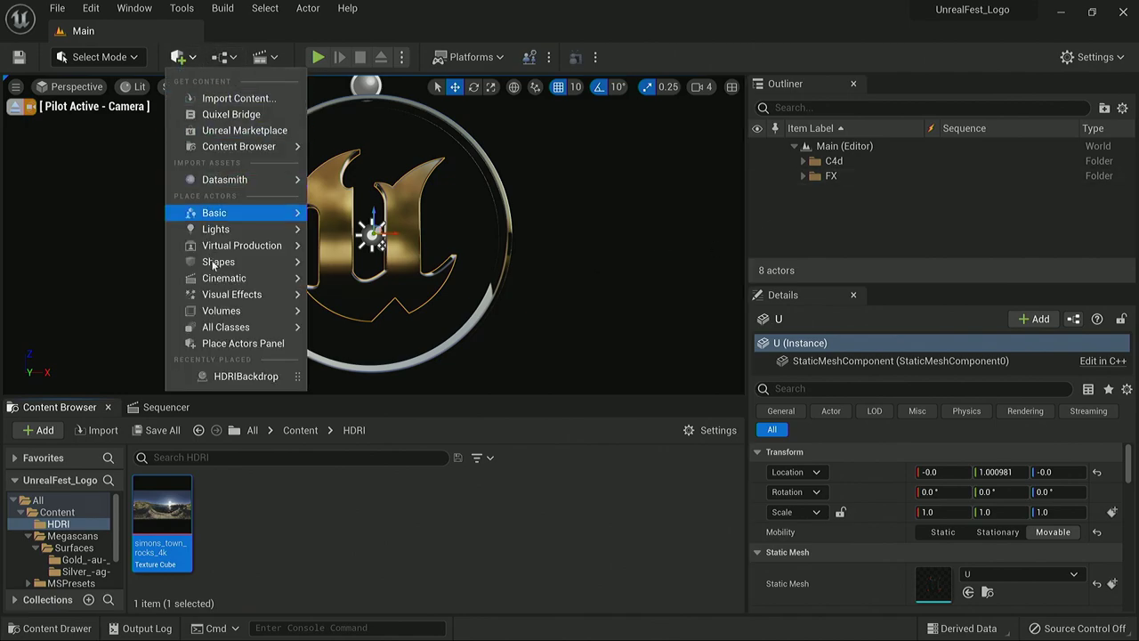
mouse_move(231, 299)
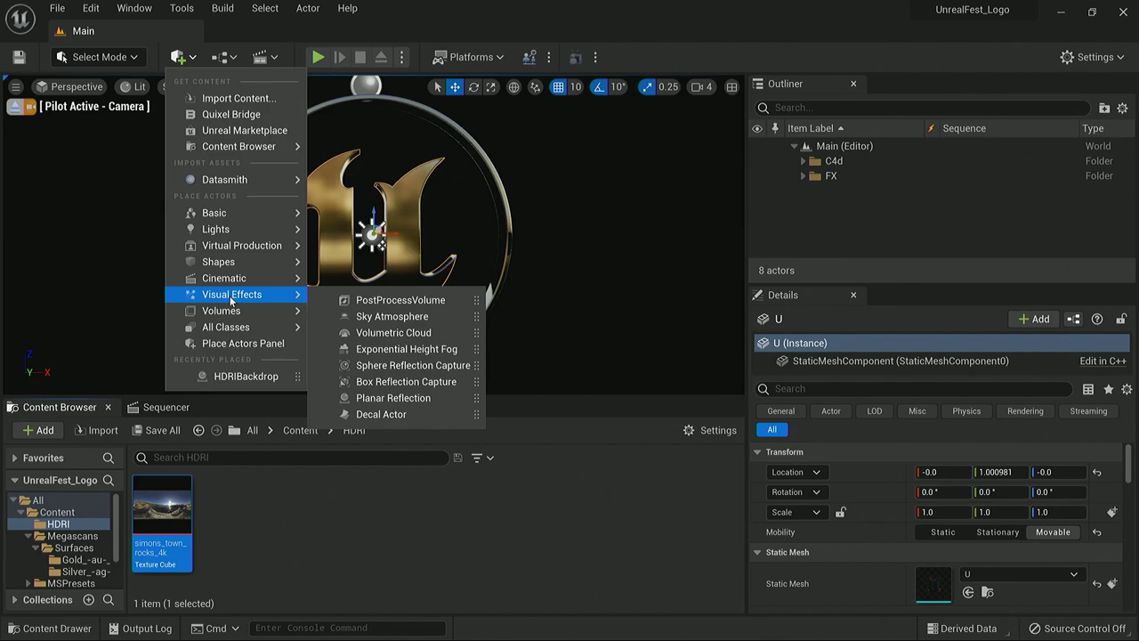
left_click(397, 300)
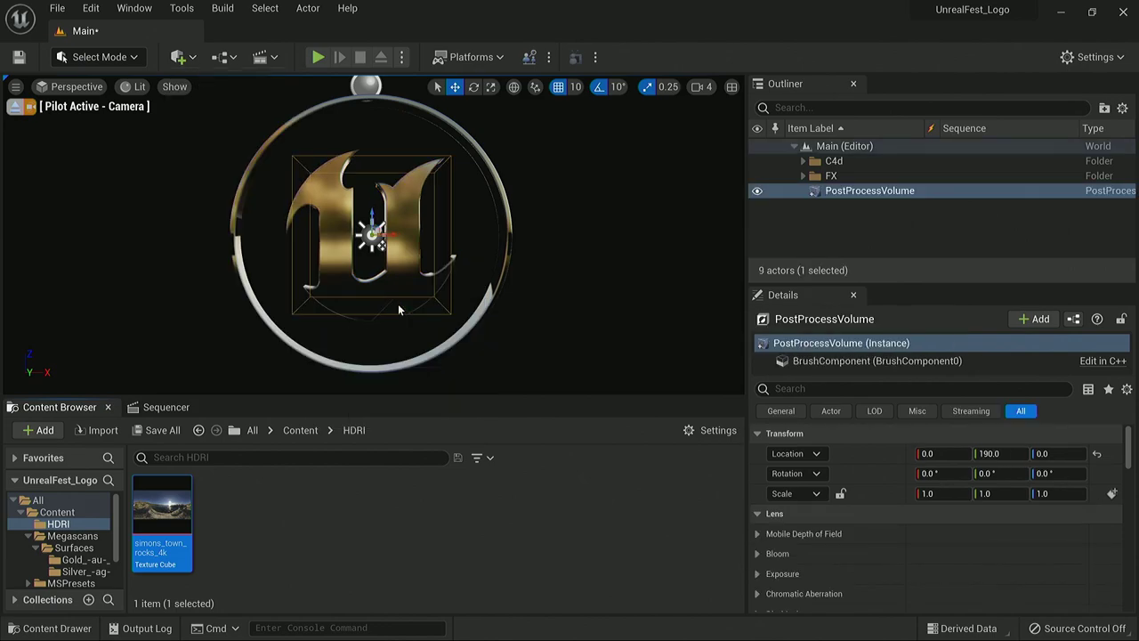
left_click(1096, 453)
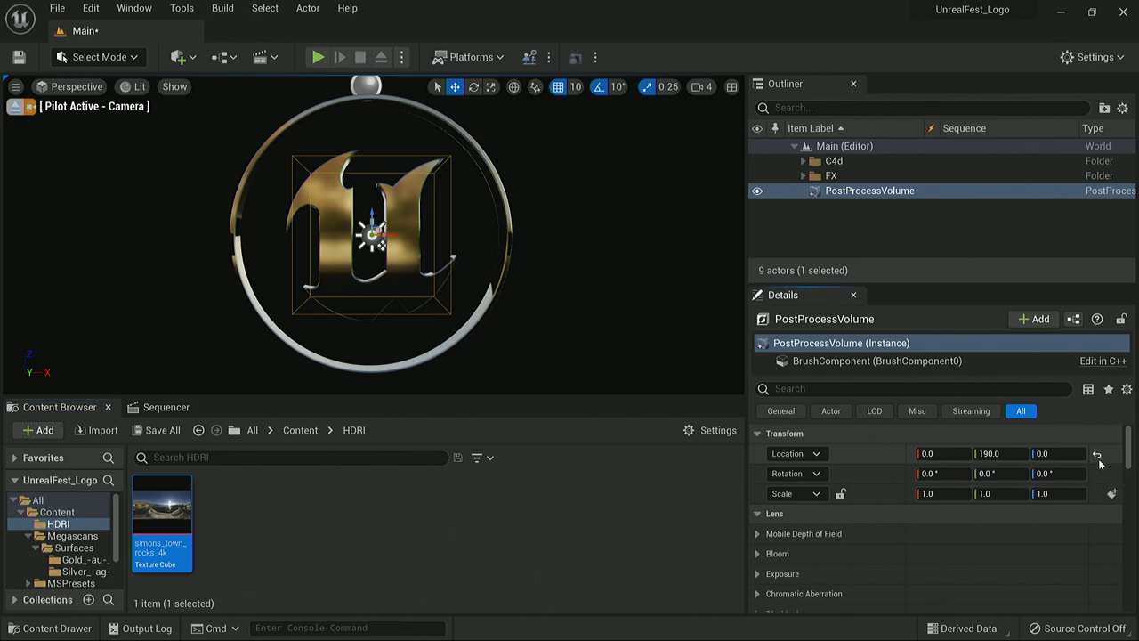
Step: Enable Infinite Extent (Unbound) on the volume using the 'unb' property search
left_click(842, 390)
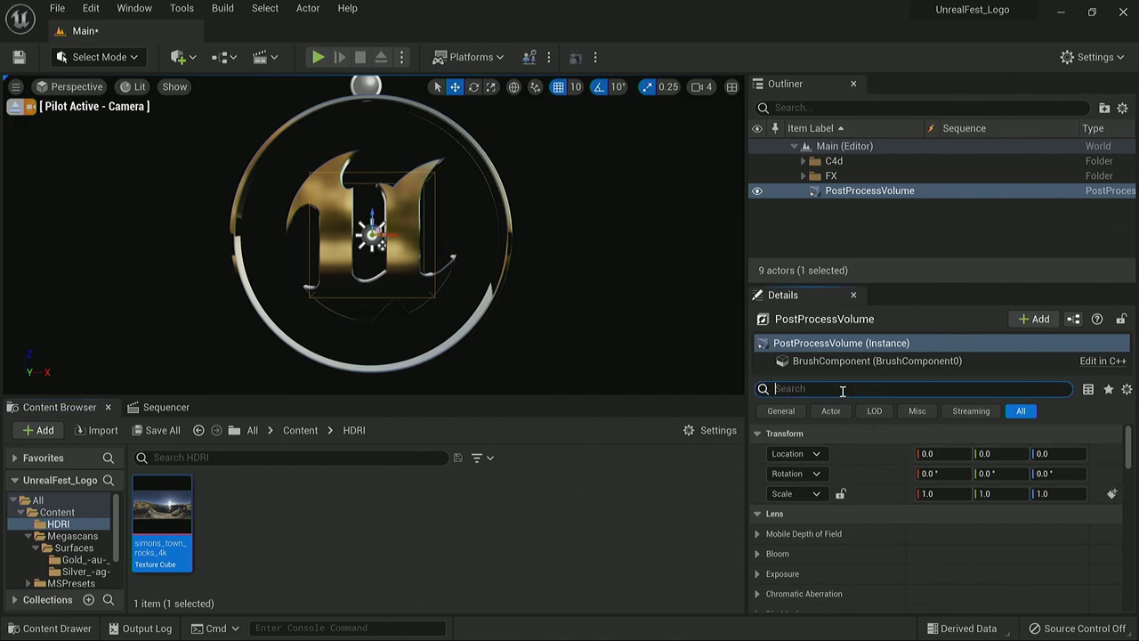
type("unb")
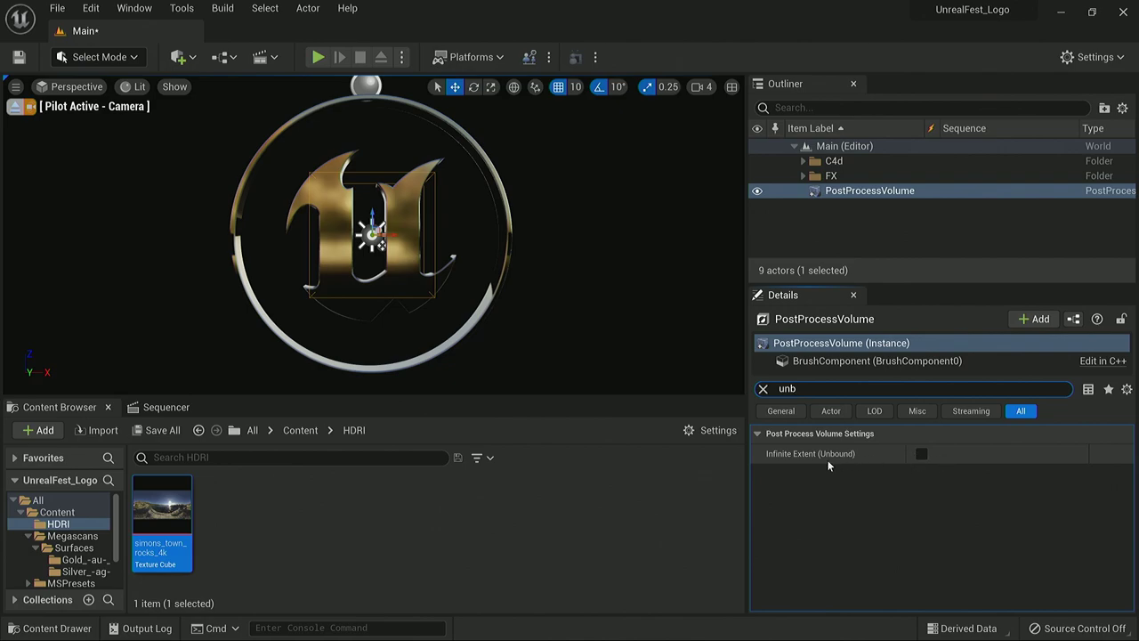
left_click(921, 453)
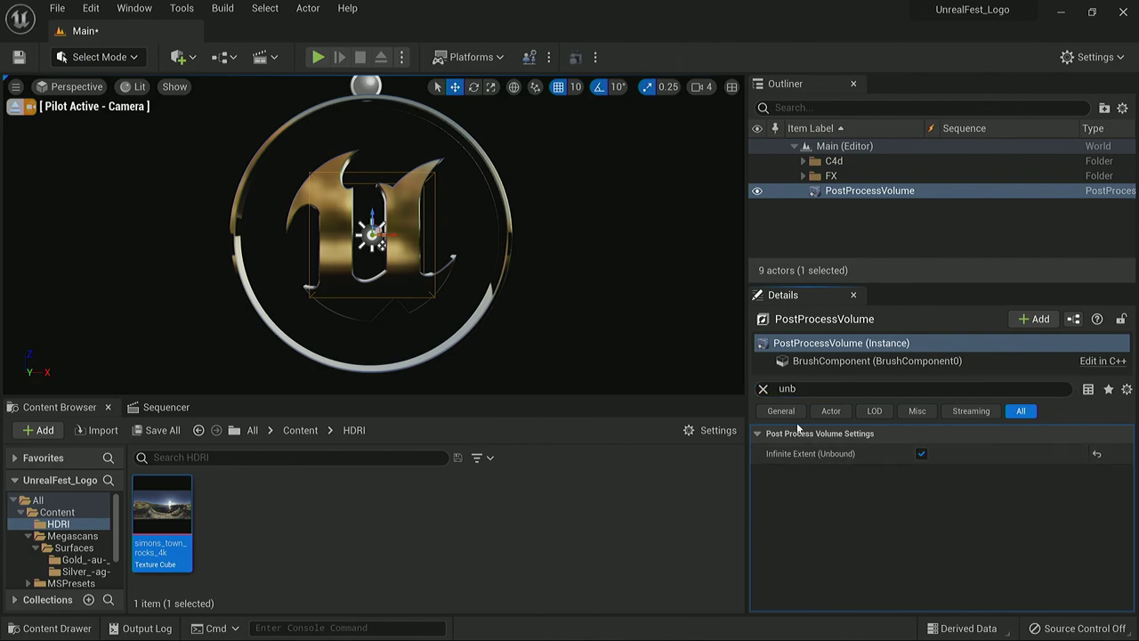
left_click(762, 388)
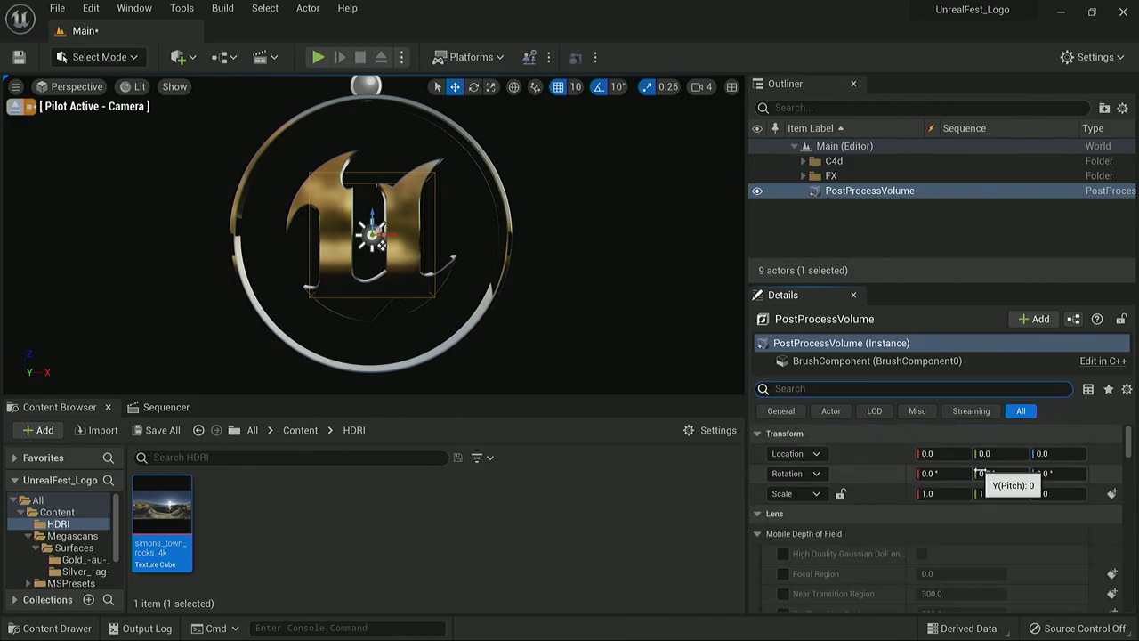
Step: Override Bloom Method and Intensity on the volume, setting Method to Convolution
key("super+Down")
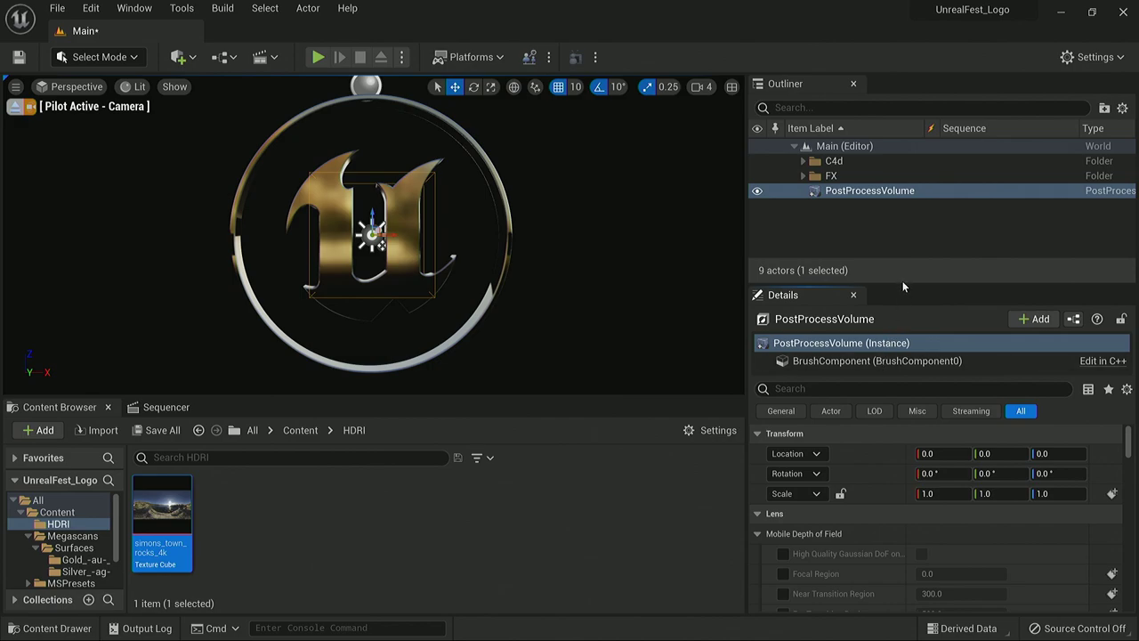
left_click_drag(901, 283, 824, 242)
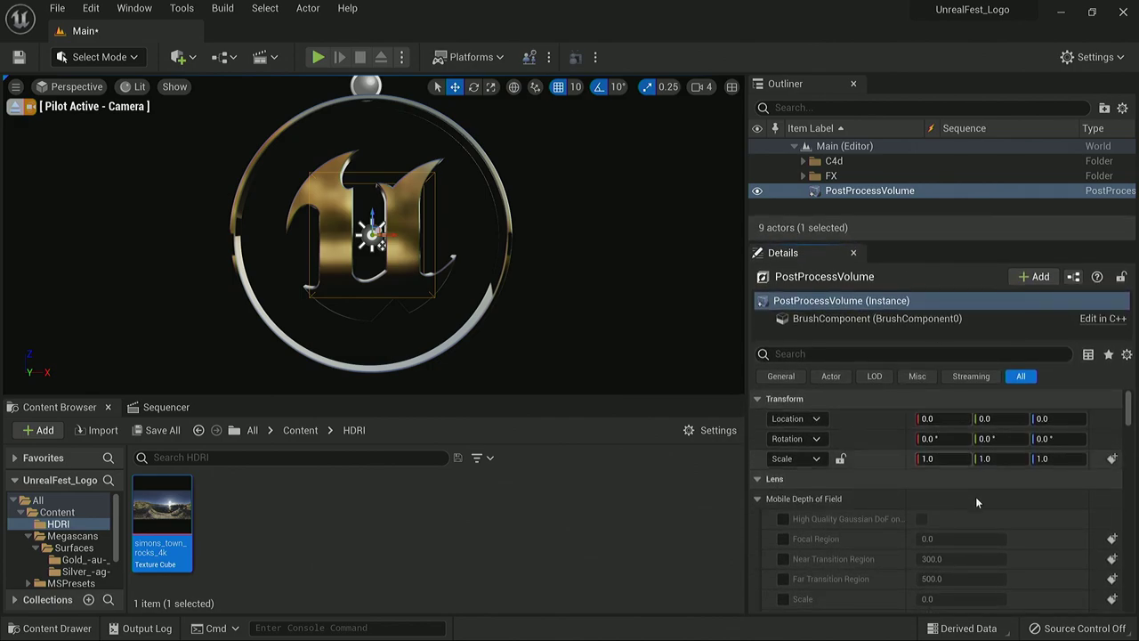
scroll(996, 499, "down", 3)
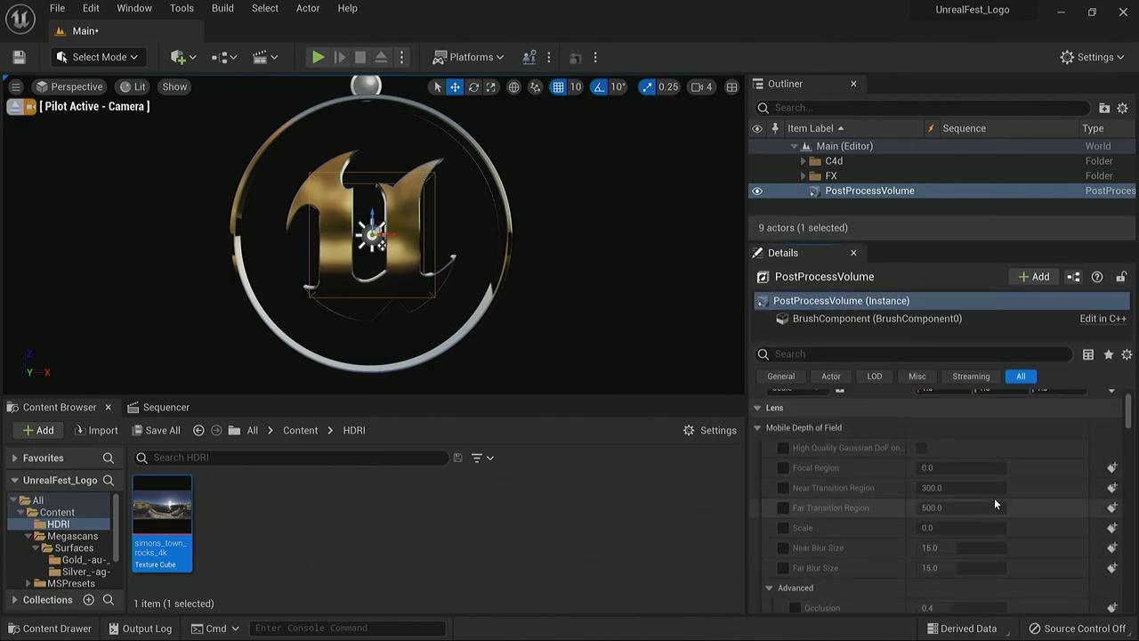
scroll(994, 503, "up", 3)
left_click(757, 499)
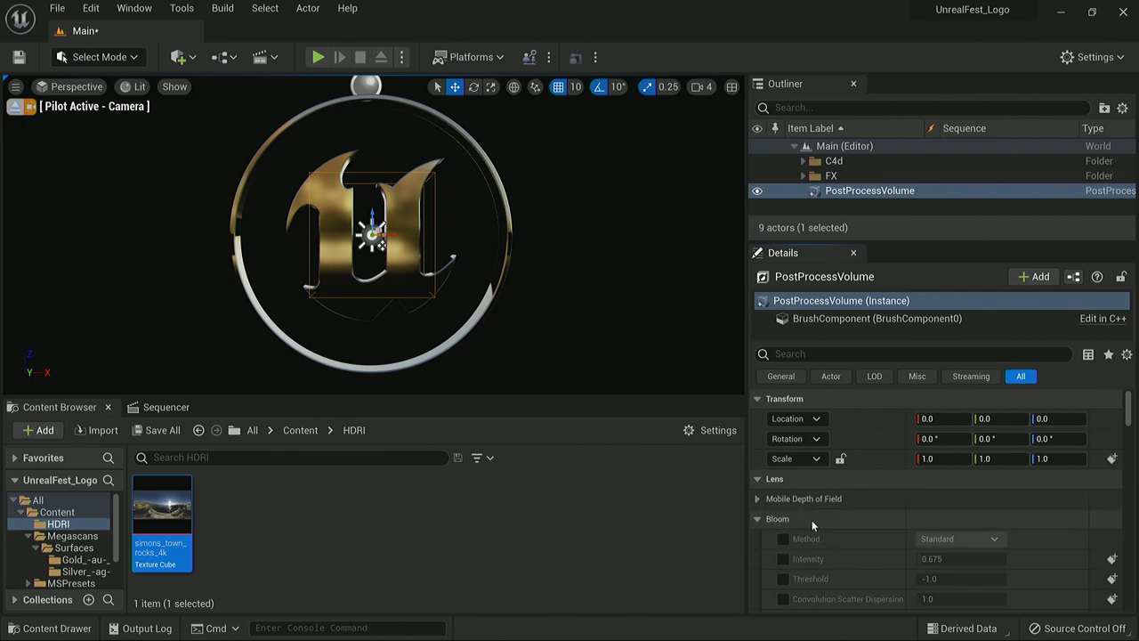
scroll(894, 509, "down", 4)
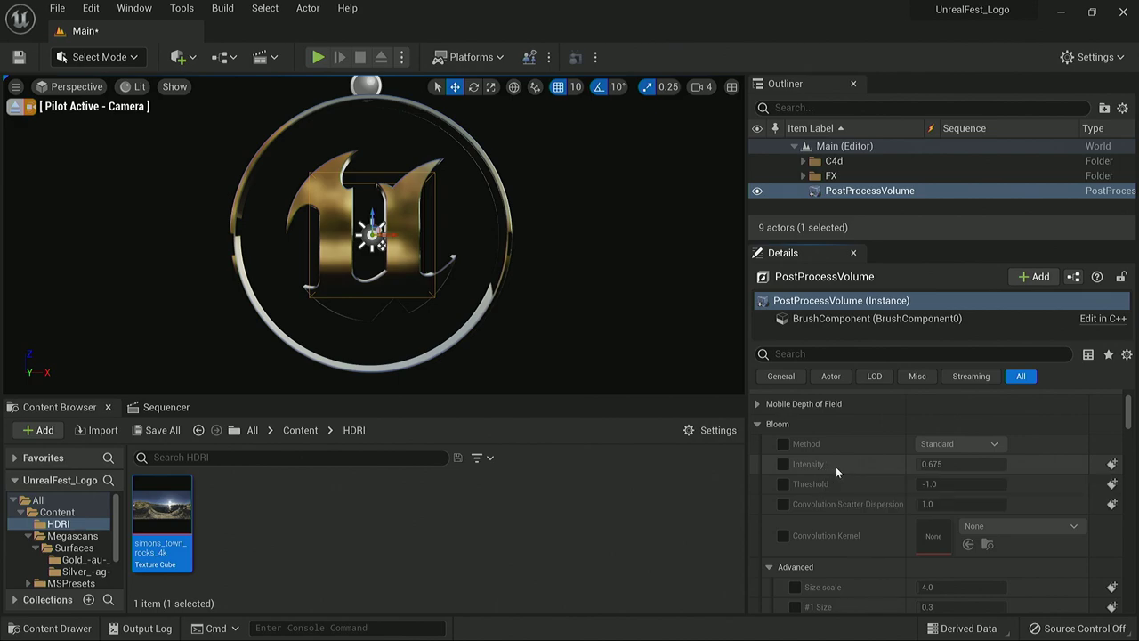
left_click(783, 443)
left_click(783, 464)
left_click(959, 443)
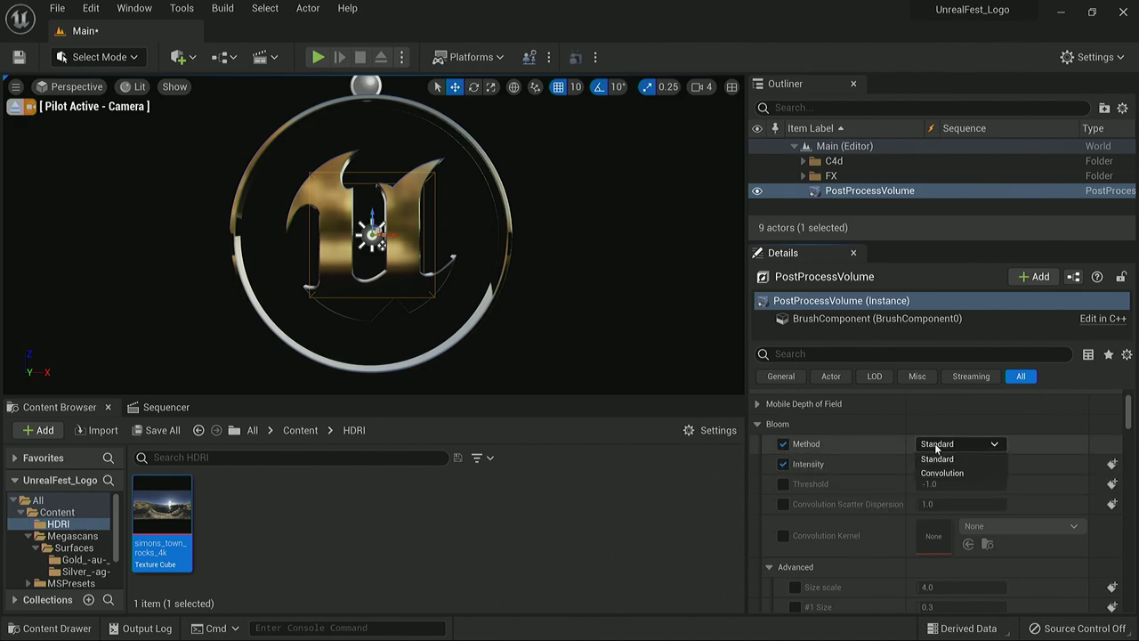
left_click(1040, 473)
Step: Preview the convolution bloom in Sequencer, then remove both bloom overrides
left_click(165, 406)
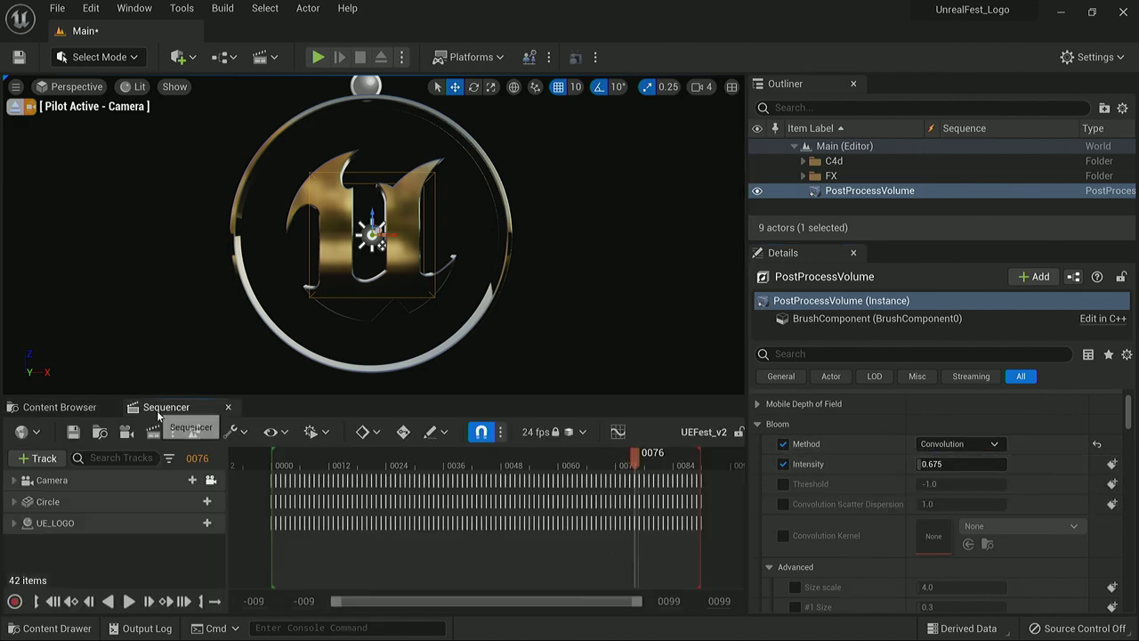
left_click_drag(369, 463, 627, 478)
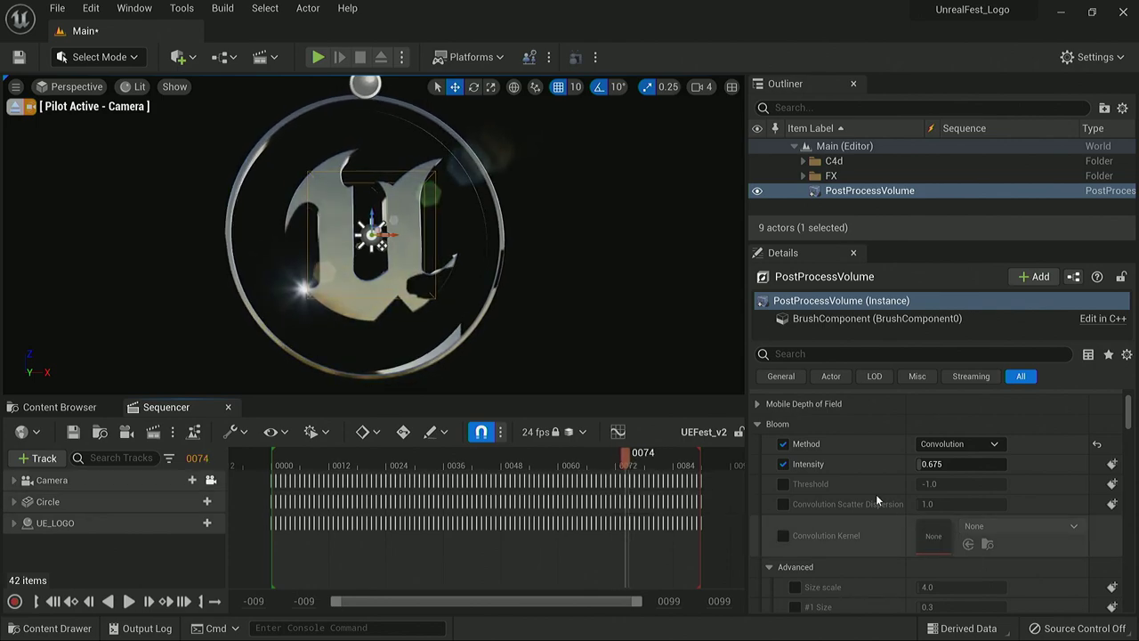
left_click(783, 464)
left_click(783, 443)
Step: Override Min EV100 in the Exposure settings and set it to 1.0
left_click(758, 424)
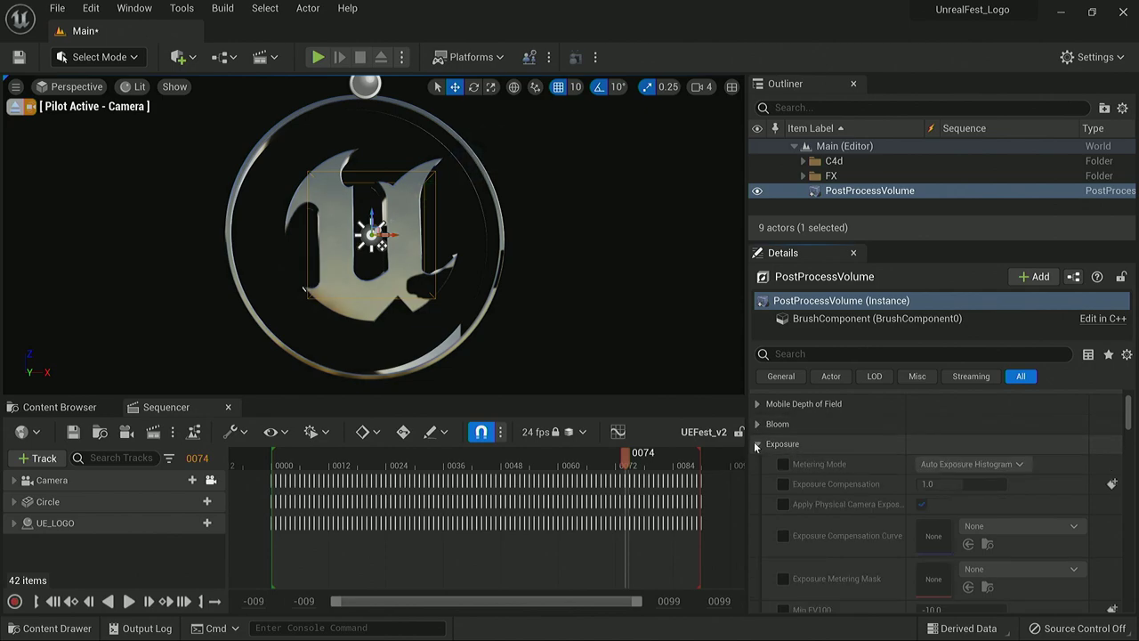
scroll(854, 498, "down", 3)
scroll(872, 518, "down", 2)
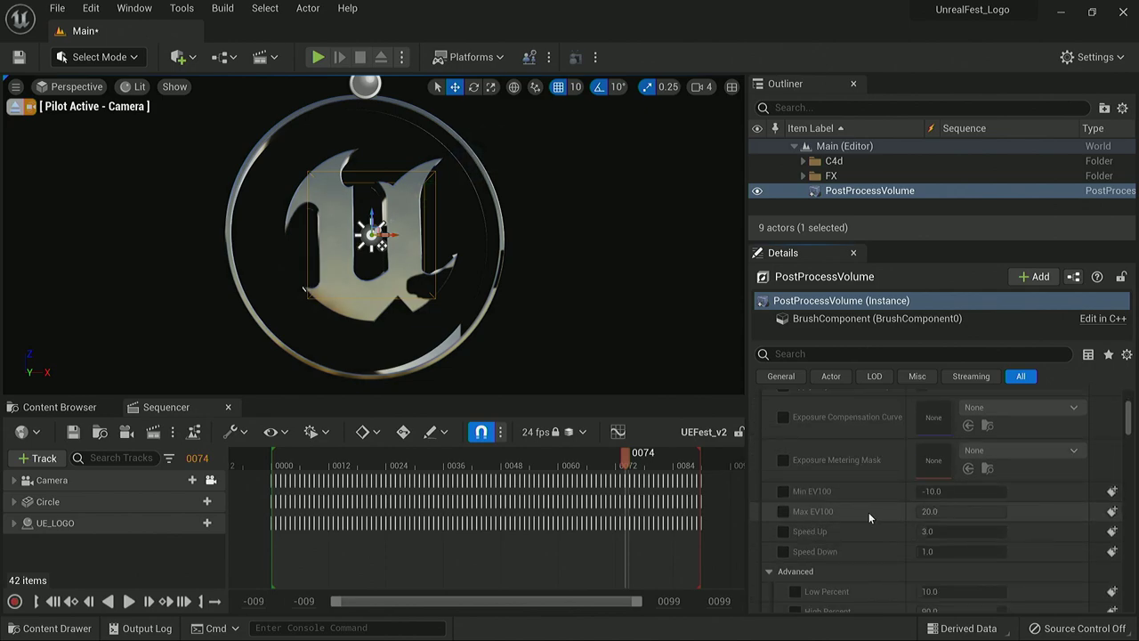
left_click(783, 468)
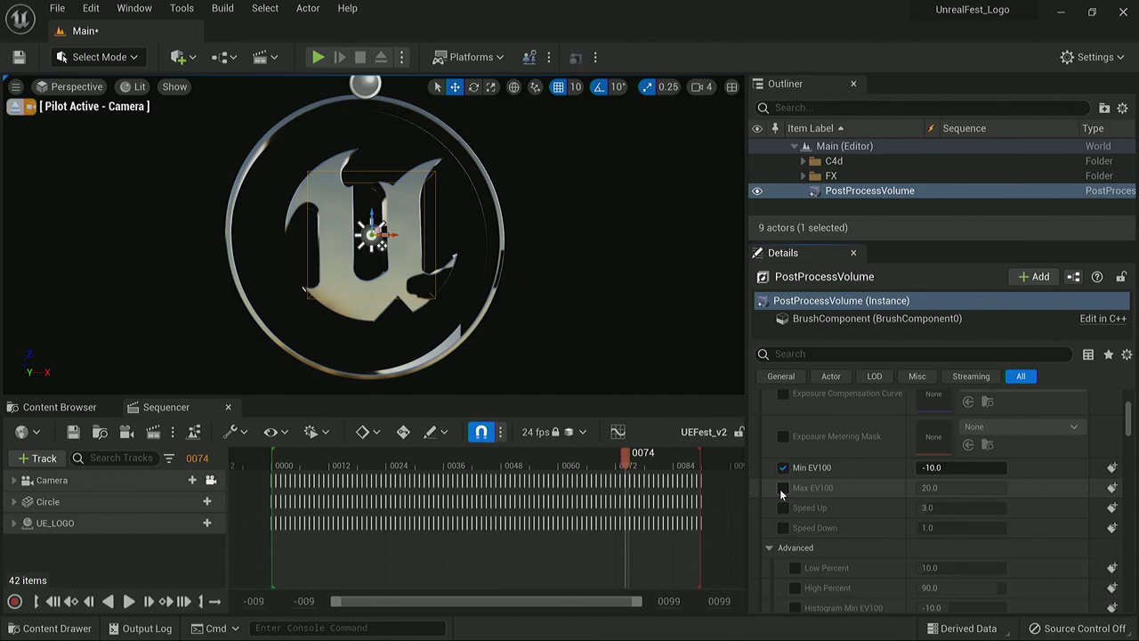
left_click(951, 468)
type("1")
key("Return")
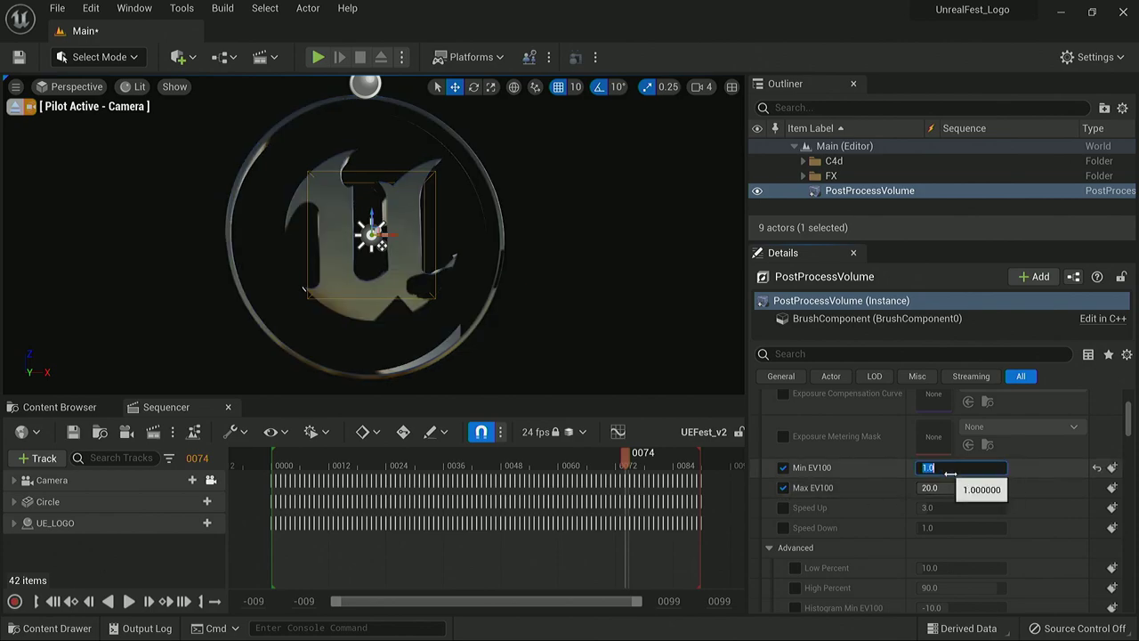
Step: Set Max EV100 to 1.0 and scrub the Sequencer to check the exposure
left_click(953, 488)
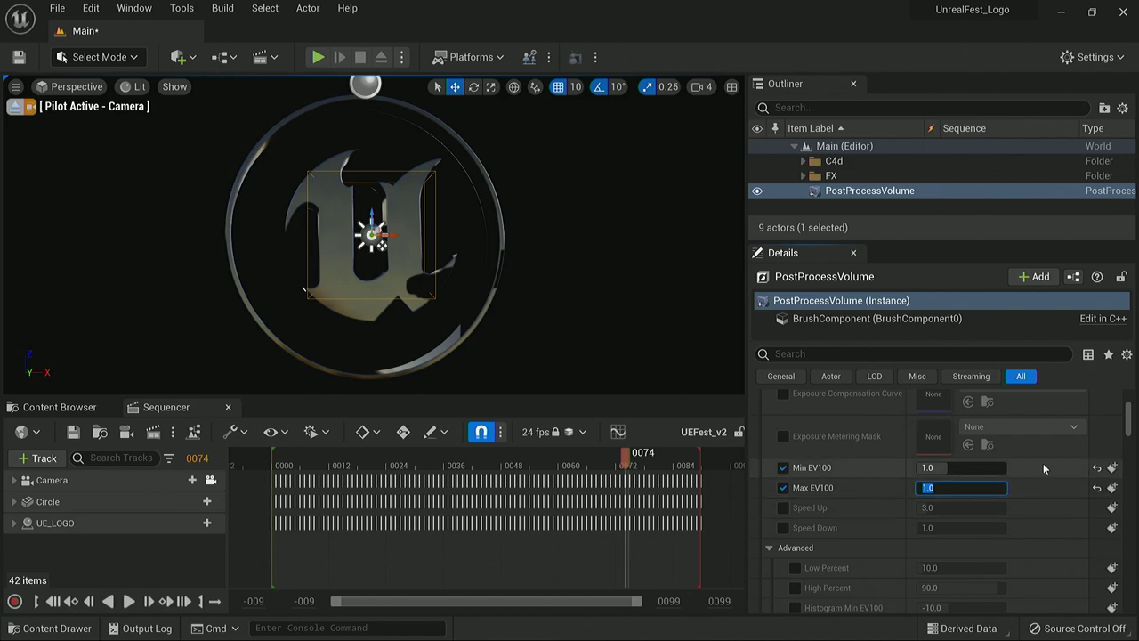
scroll(1134, 424, "up", 3)
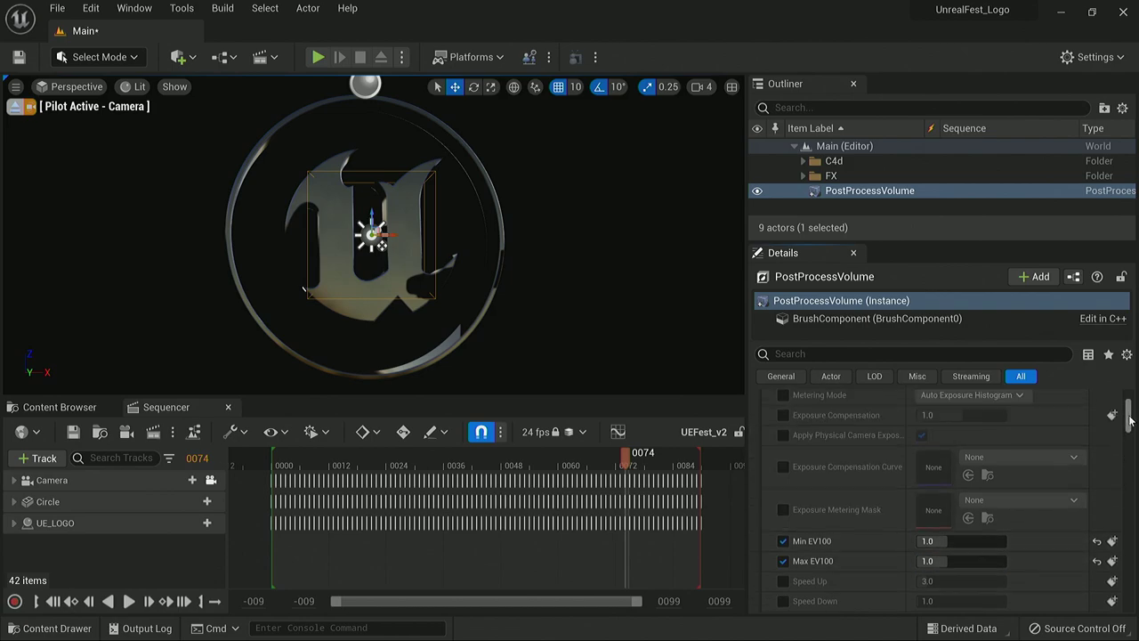
scroll(1134, 423, "down", 2)
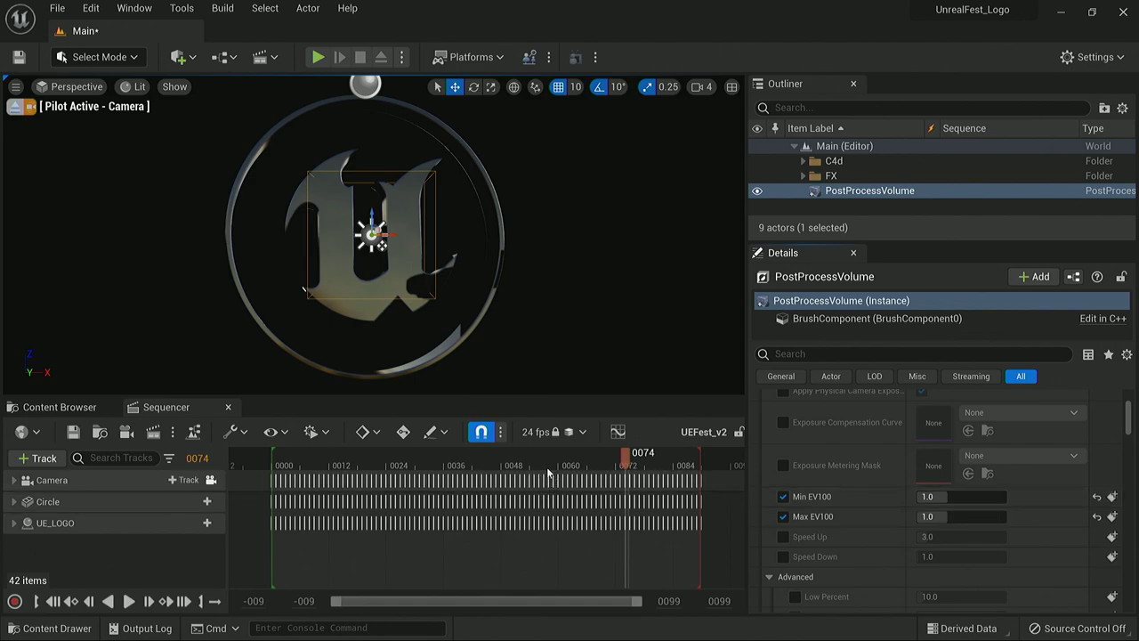
left_click_drag(543, 466, 602, 476)
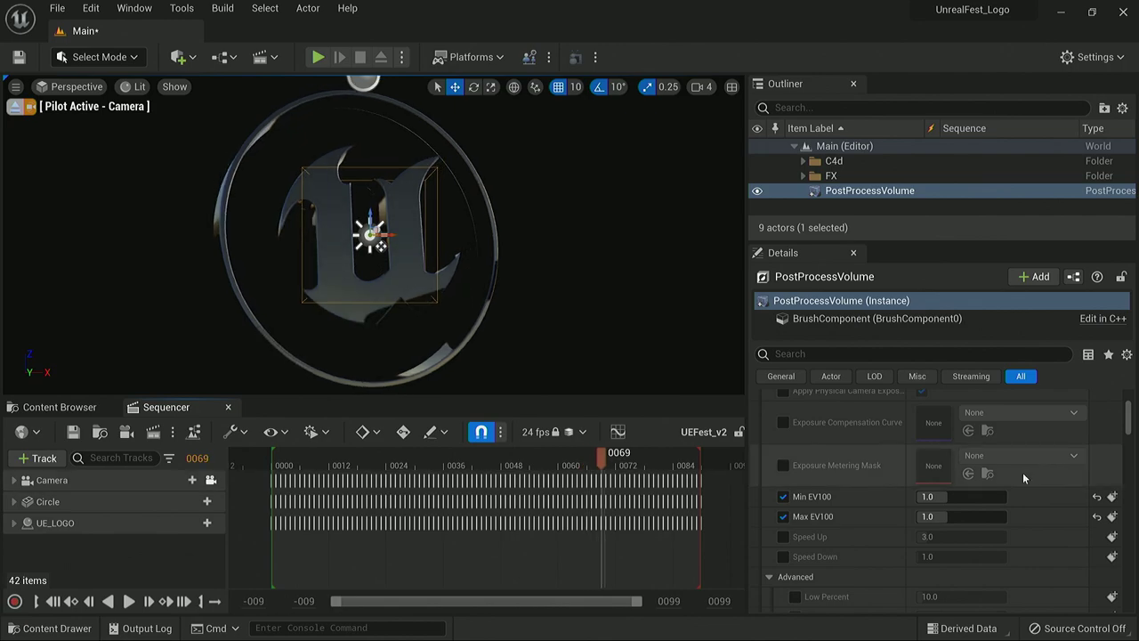
Step: Override motion blur Amount and Max on the volume and set them to 0
left_click(944, 354)
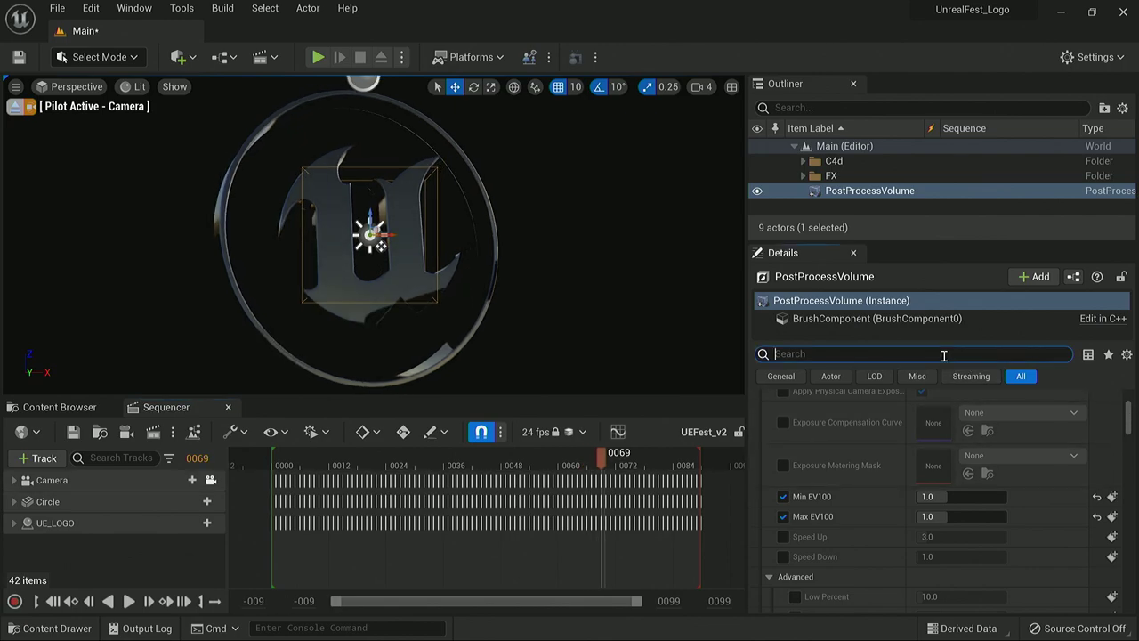
type("motion")
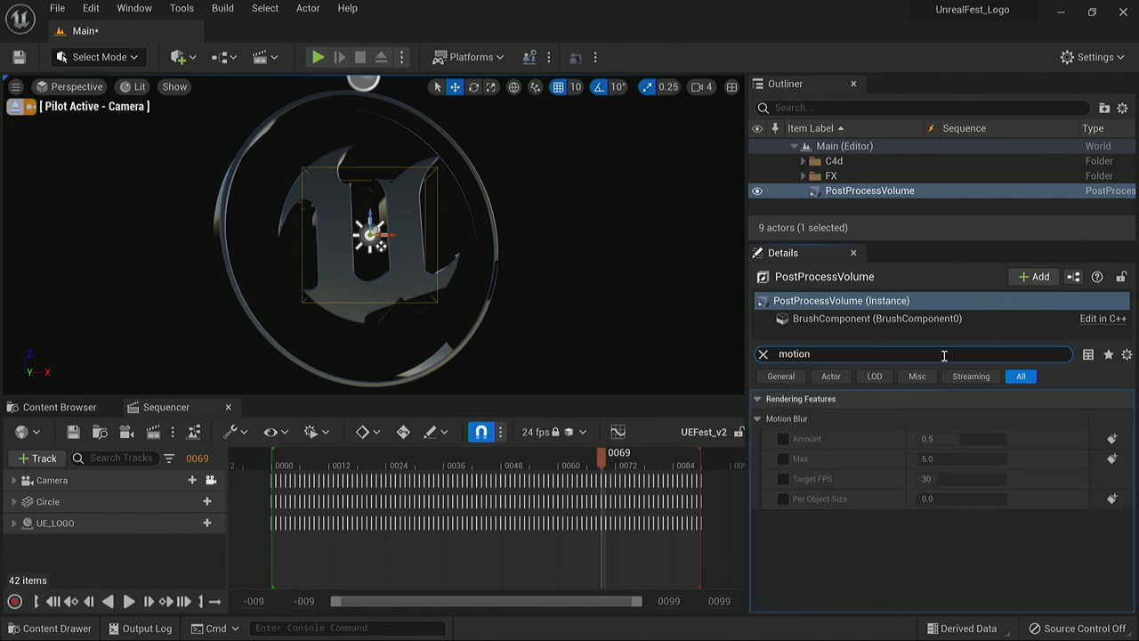
left_click(783, 439)
left_click(783, 458)
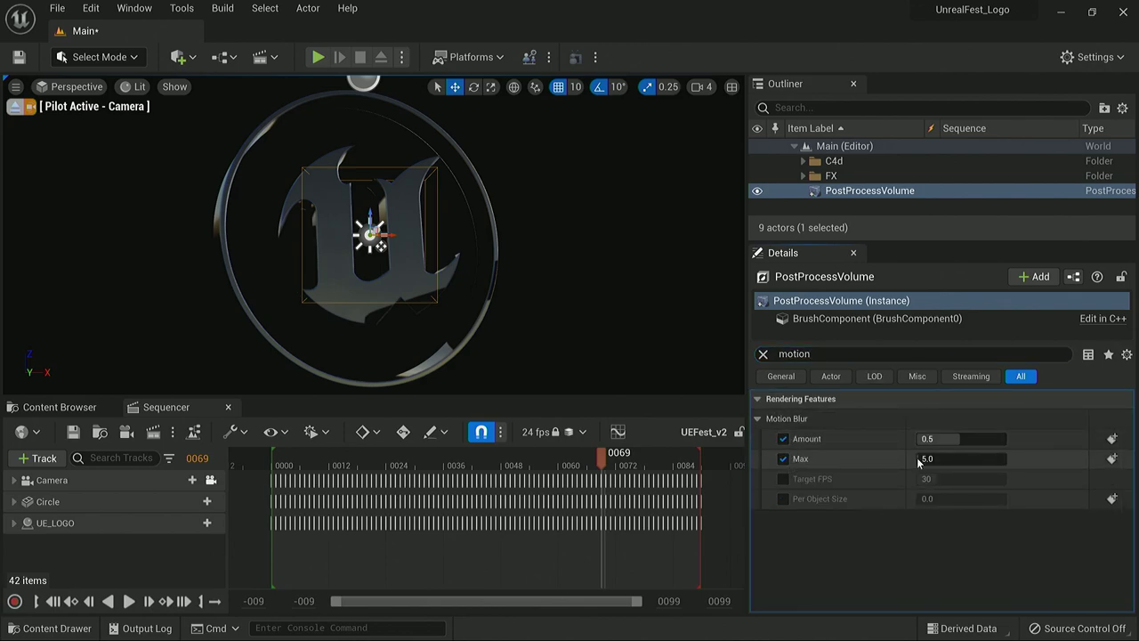
left_click(930, 439)
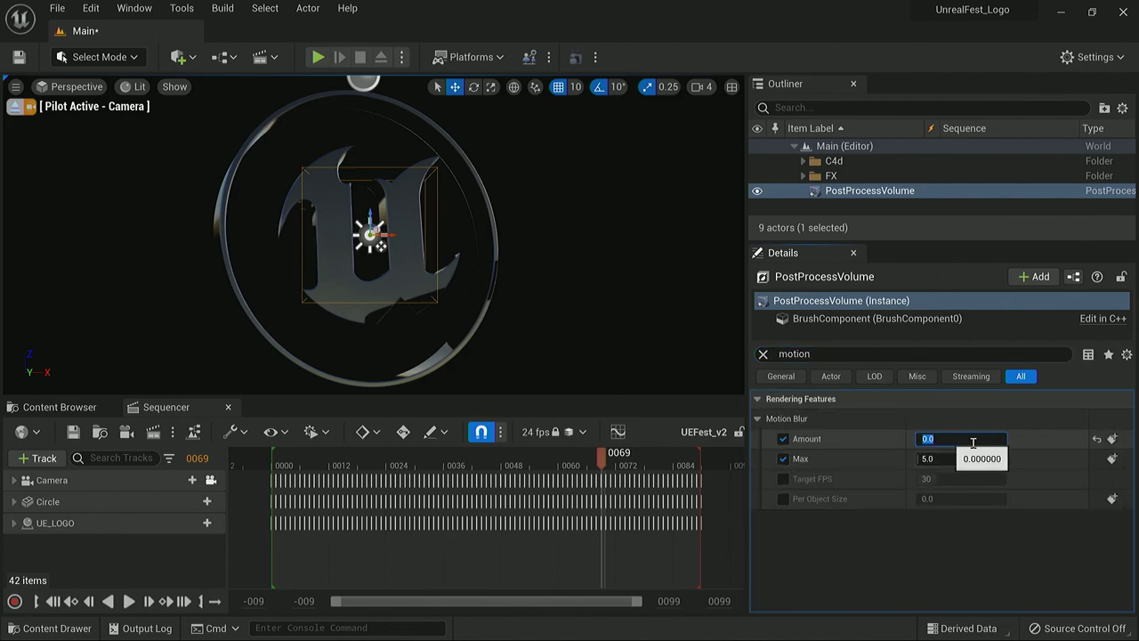
left_click(928, 459)
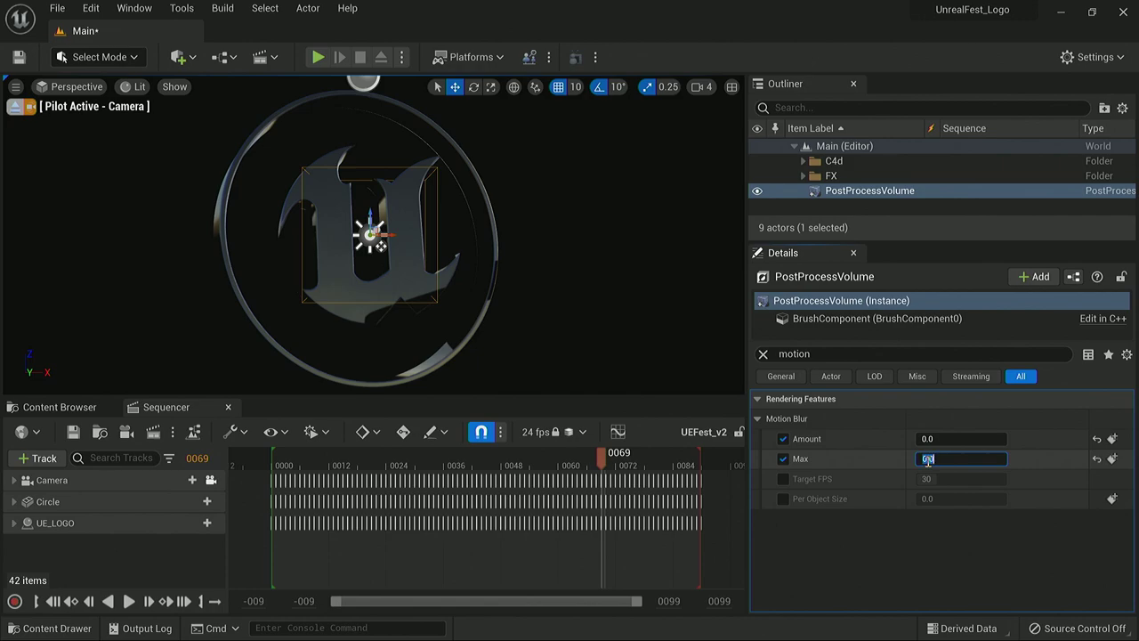
left_click(763, 353)
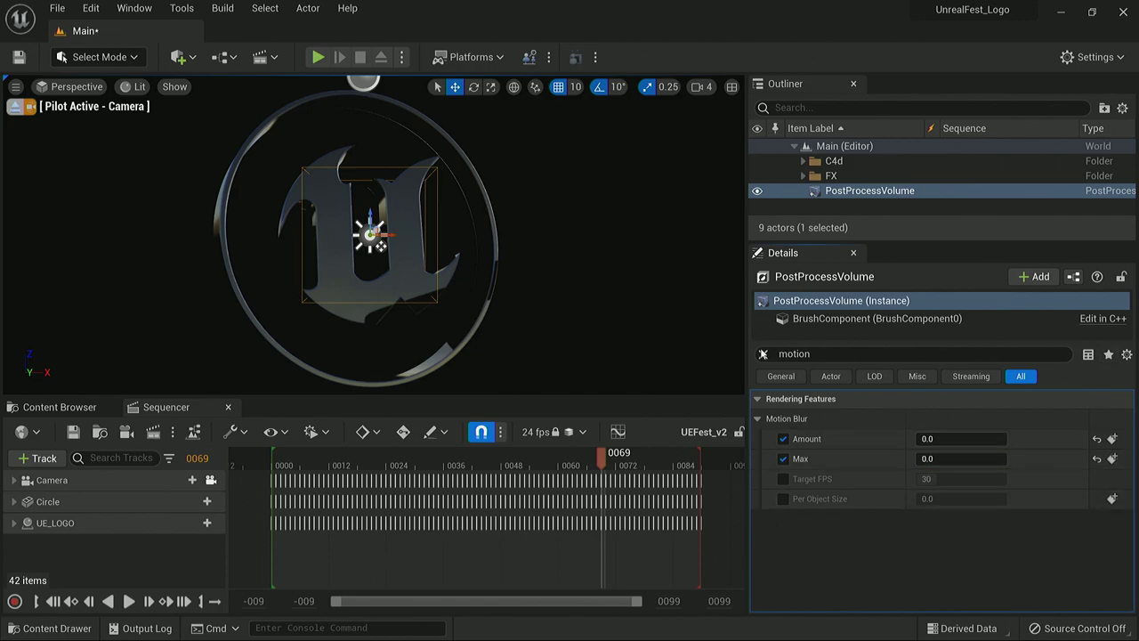
Step: Save all unsaved content, including the Main level
left_click(60, 406)
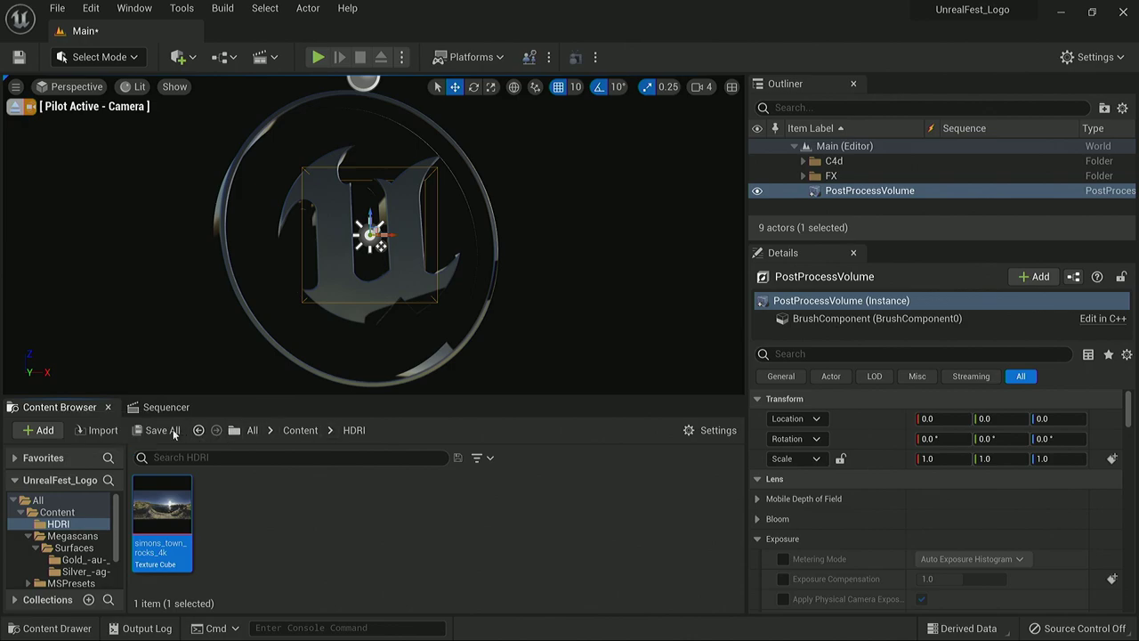
left_click(156, 430)
left_click(687, 496)
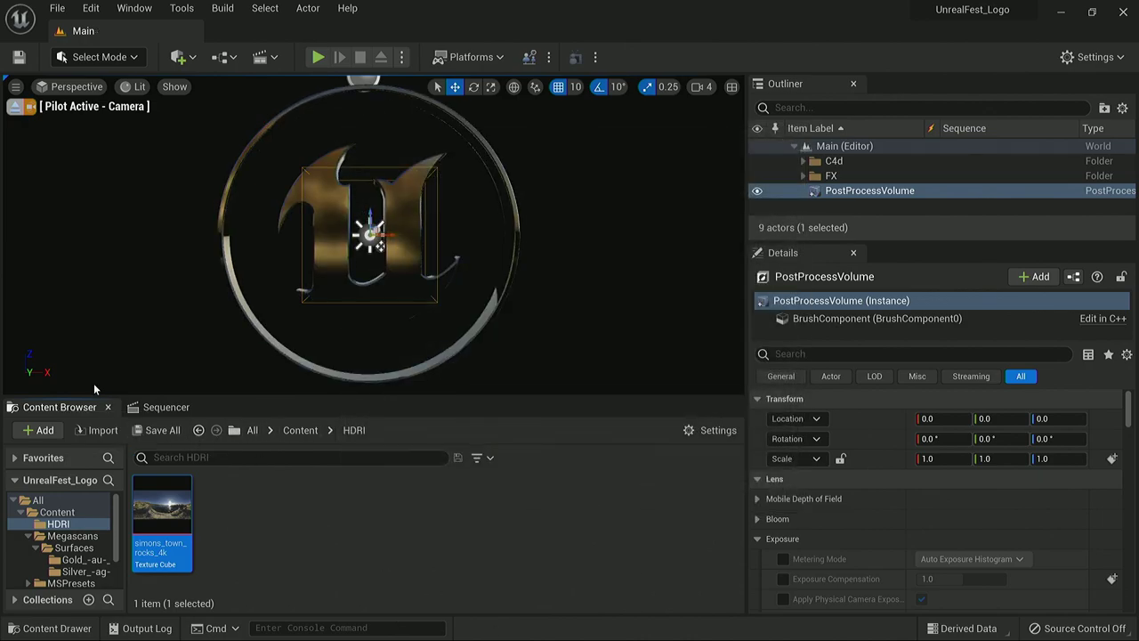
Step: Move PostProcessVolume into the FX folder and preview the sequence at frame 76
left_click(166, 407)
left_click_drag(298, 464, 583, 463)
left_click_drag(854, 192, 832, 176)
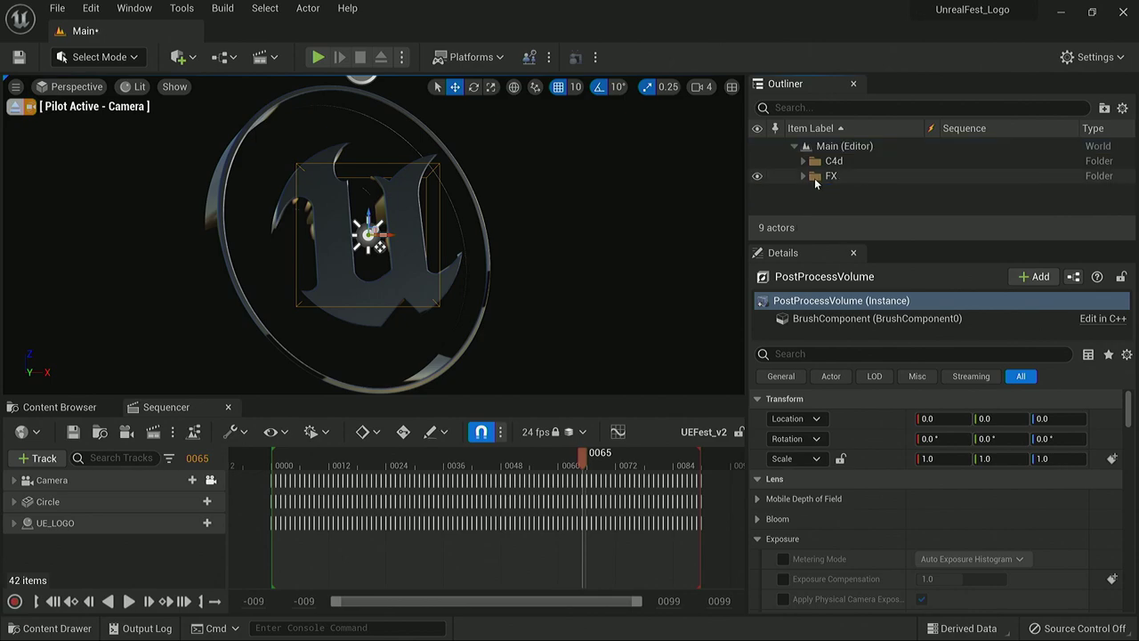
left_click_drag(602, 460, 634, 462)
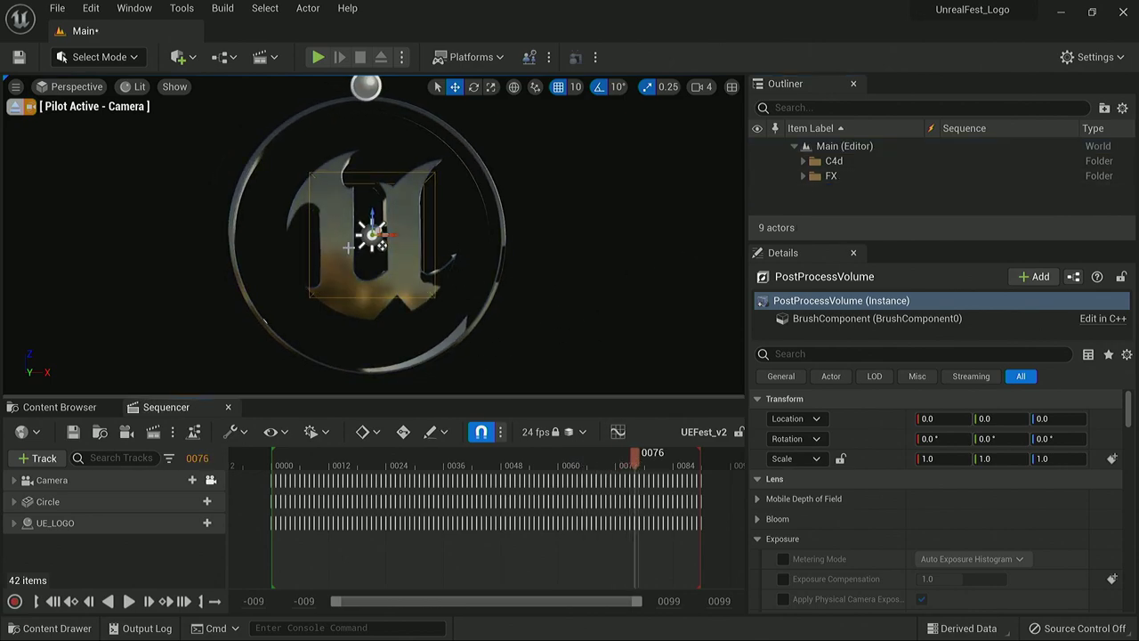
Step: Place a rect light and position it at Location Y 180, away from the logo
left_click(181, 56)
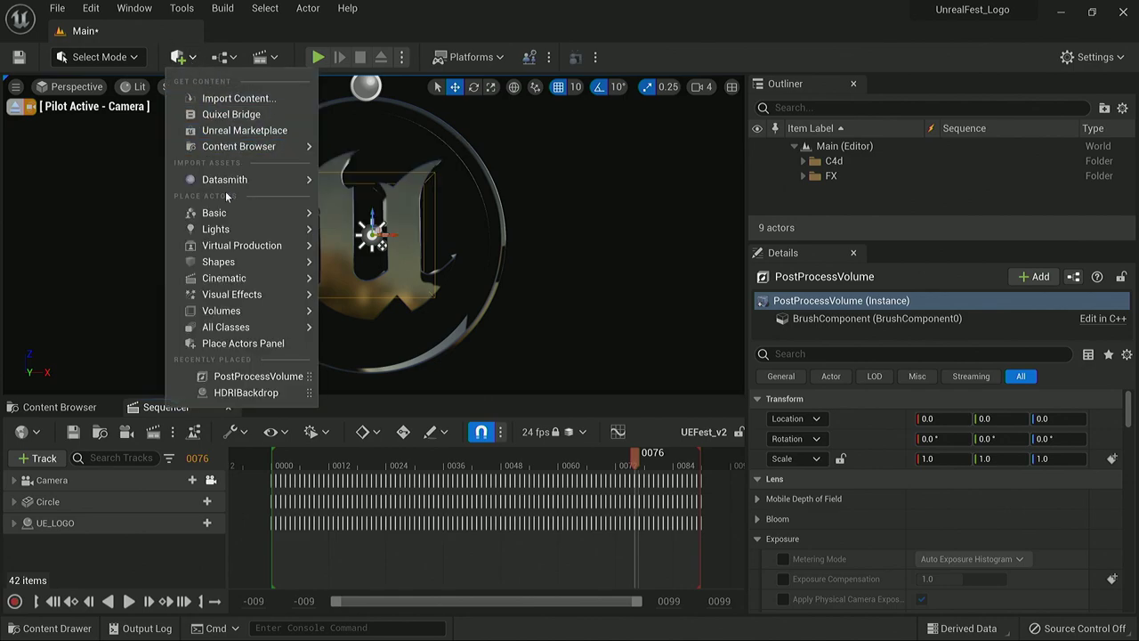
mouse_move(236, 228)
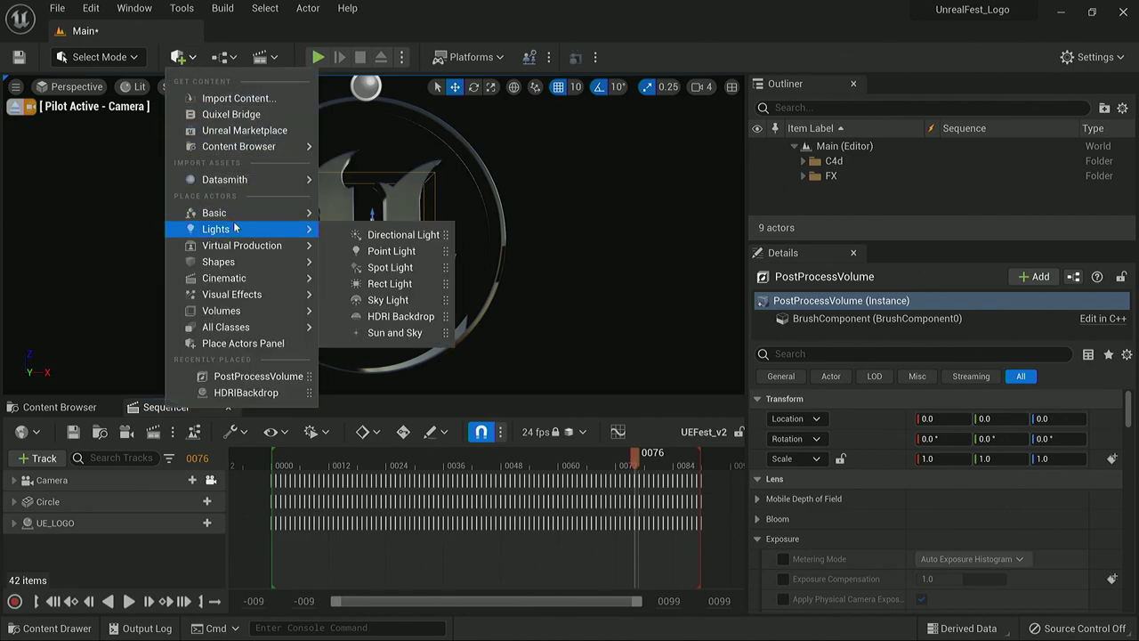
left_click(396, 284)
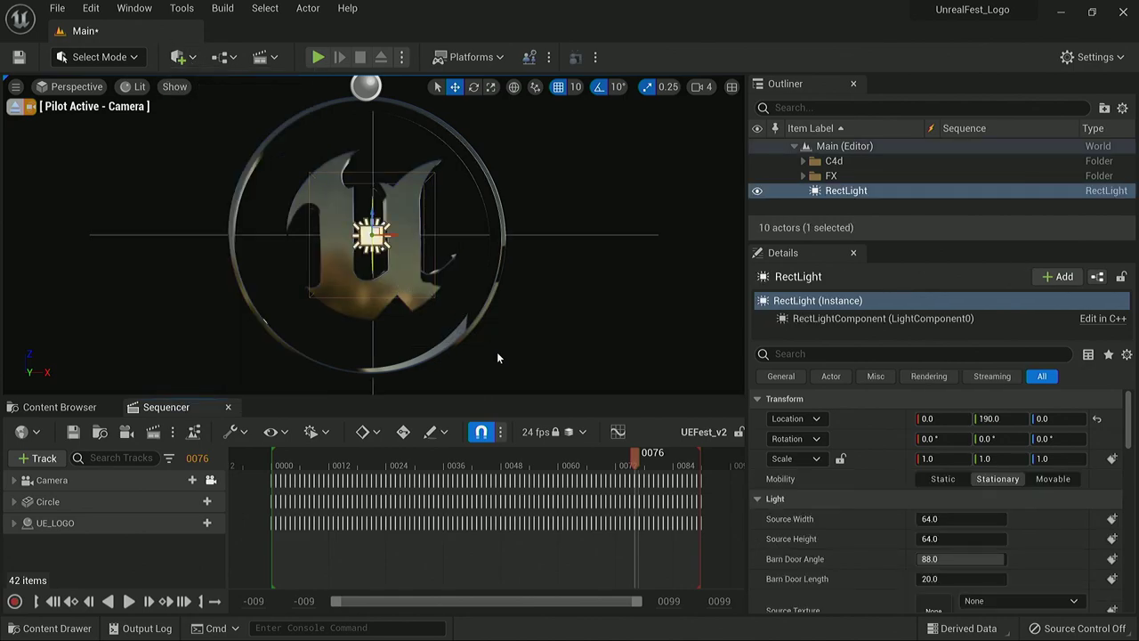
left_click(15, 109)
double_click(854, 191)
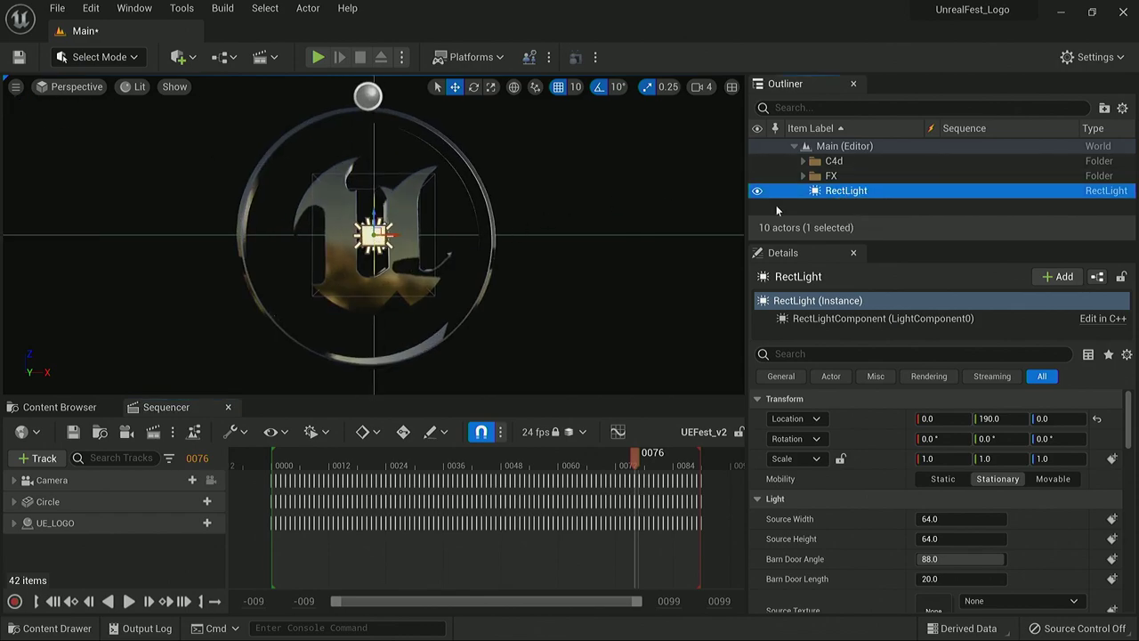
left_click_drag(663, 242, 623, 250, "alt")
left_click_drag(420, 93, 551, 102, "alt")
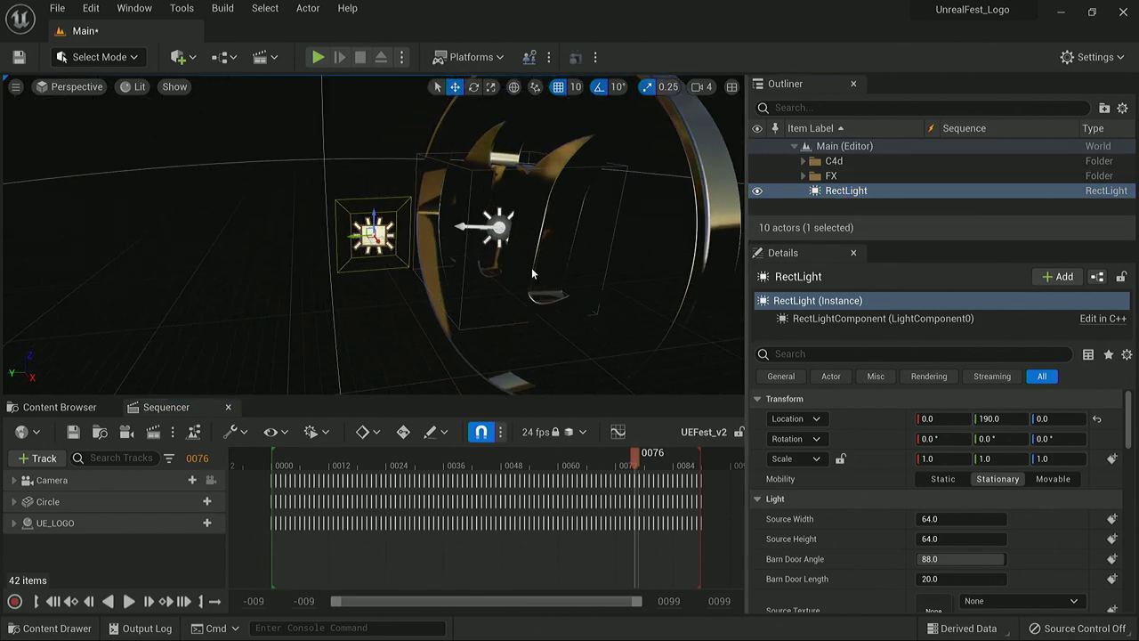
left_click(1095, 420)
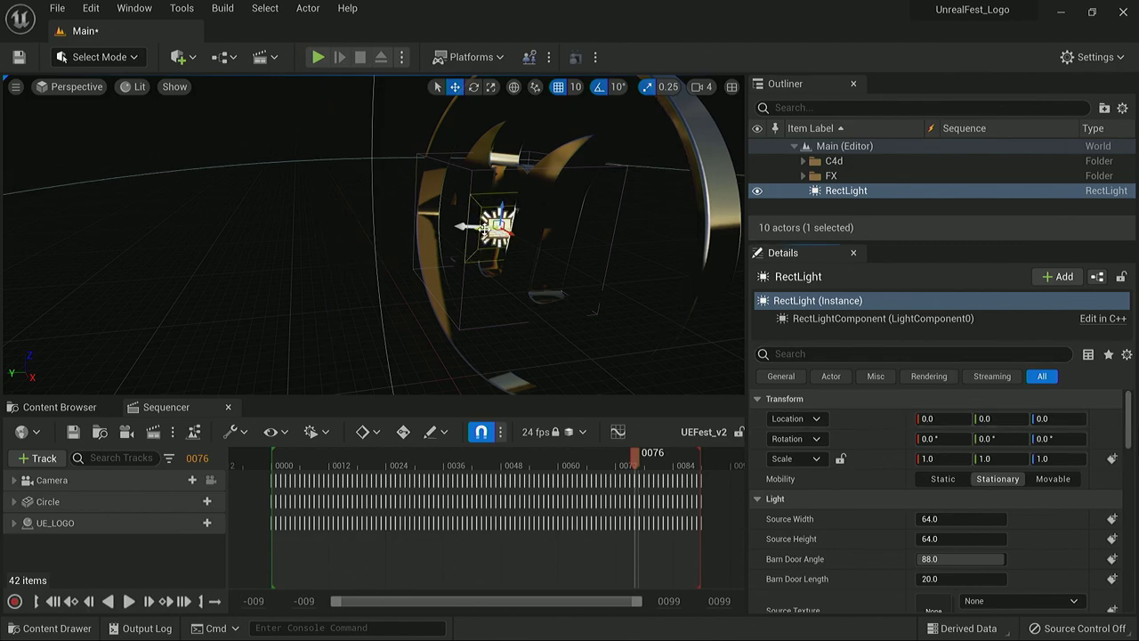
left_click_drag(484, 228, 358, 236)
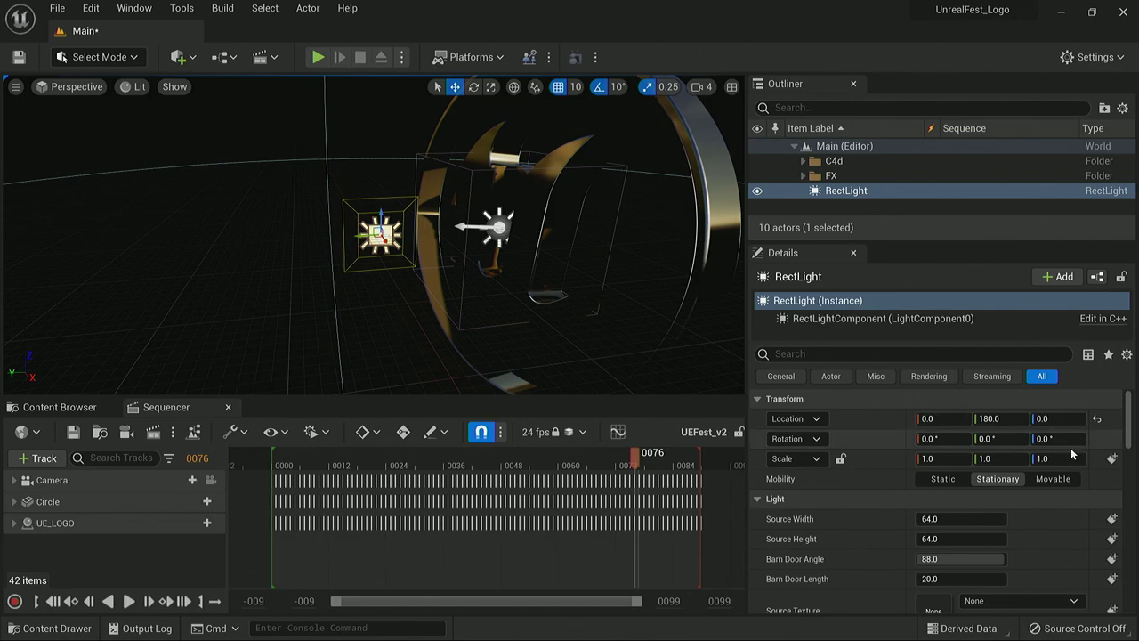
Step: Rotate the rect light to Z 263.96 so it faces the logo
mouse_move(1059, 438)
left_mouse_down()
mouse_move(1084, 438)
mouse_move(1043, 438)
left_mouse_up()
left_click(1043, 439)
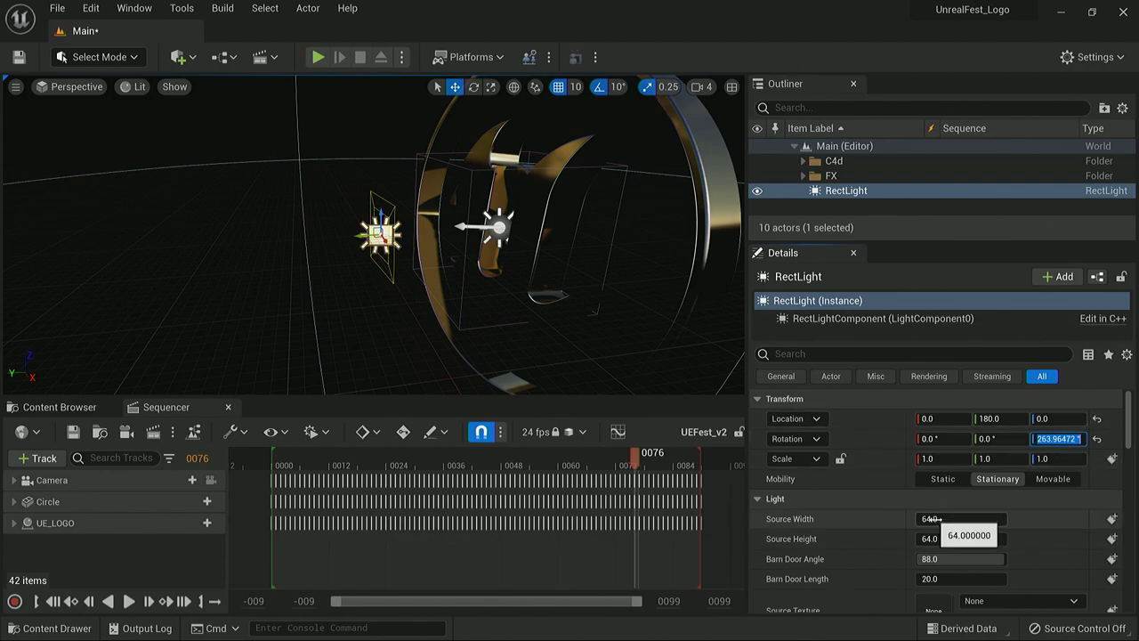
left_click_drag(890, 518, 998, 519)
left_click(211, 480)
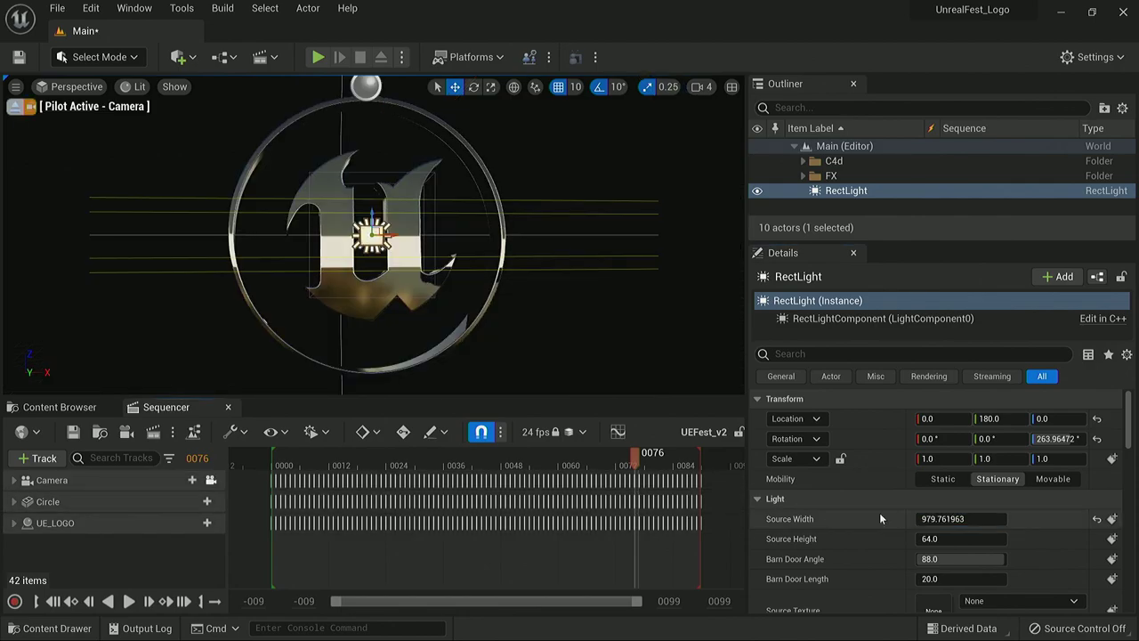
Step: Set the light's Source Height to 610 and Source Width to 1028, then play the sequence
mouse_move(930, 538)
left_mouse_down()
mouse_move(979, 539)
mouse_move(941, 540)
left_mouse_up()
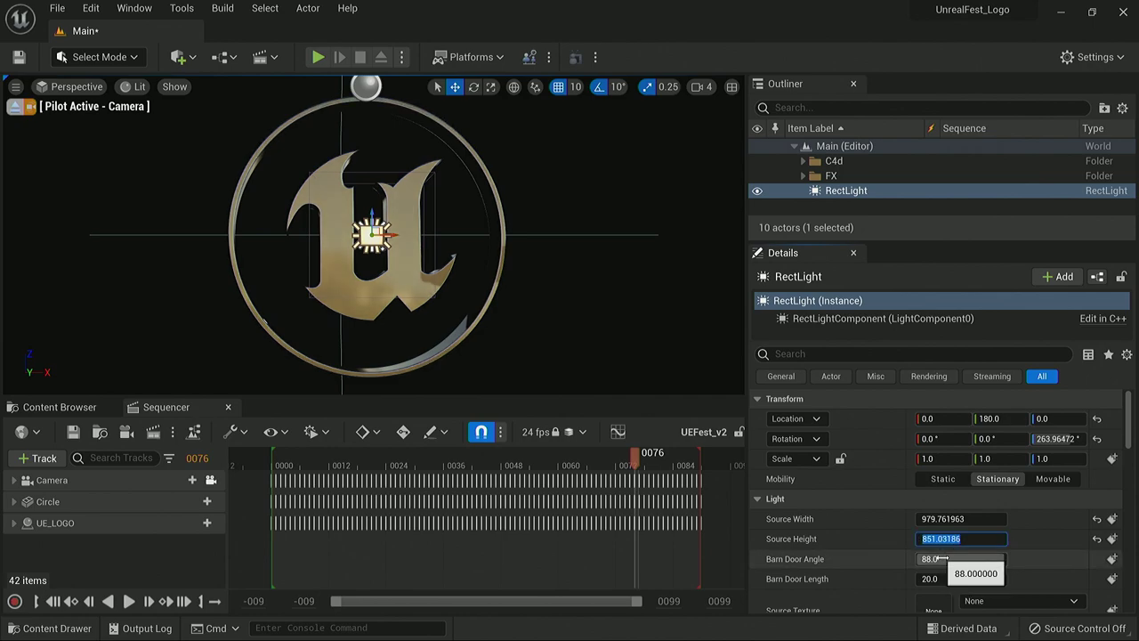
type("610")
key("Return")
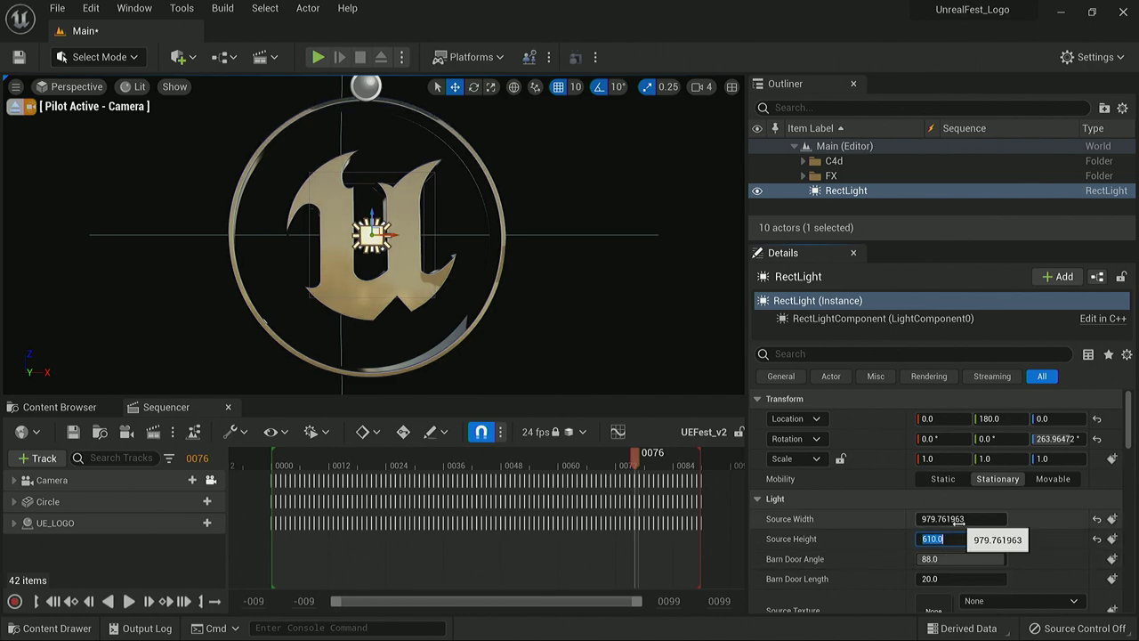
left_click_drag(933, 519, 961, 518)
left_click(950, 519)
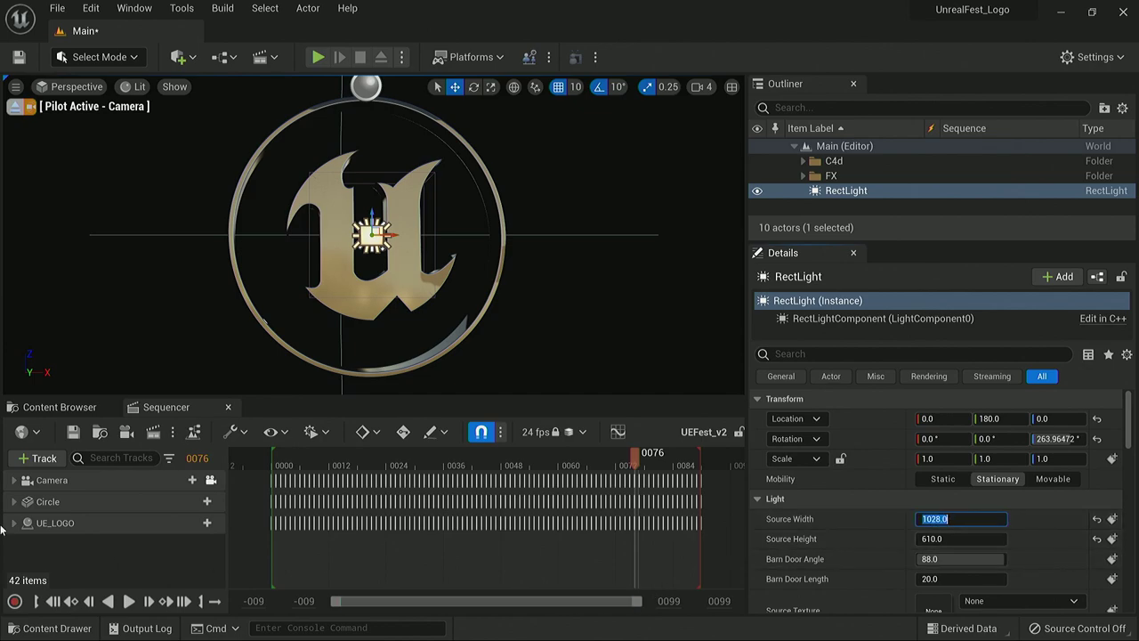
left_click(128, 601)
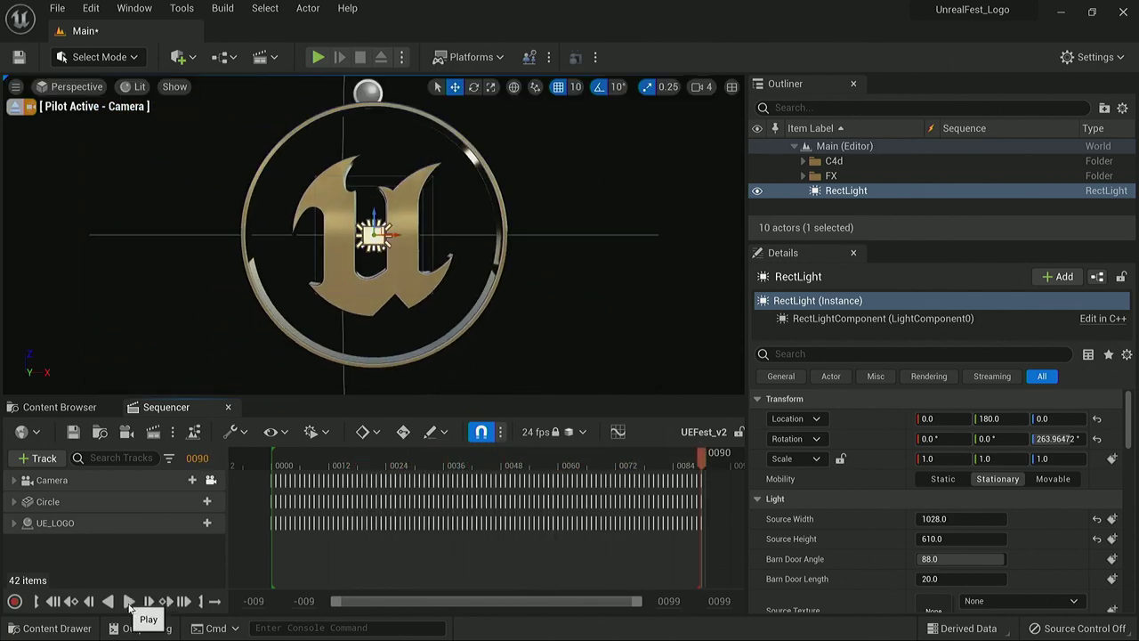
Step: Play and scrub the lit sequence around frame 30, and file RectLight under FX
left_click(128, 600)
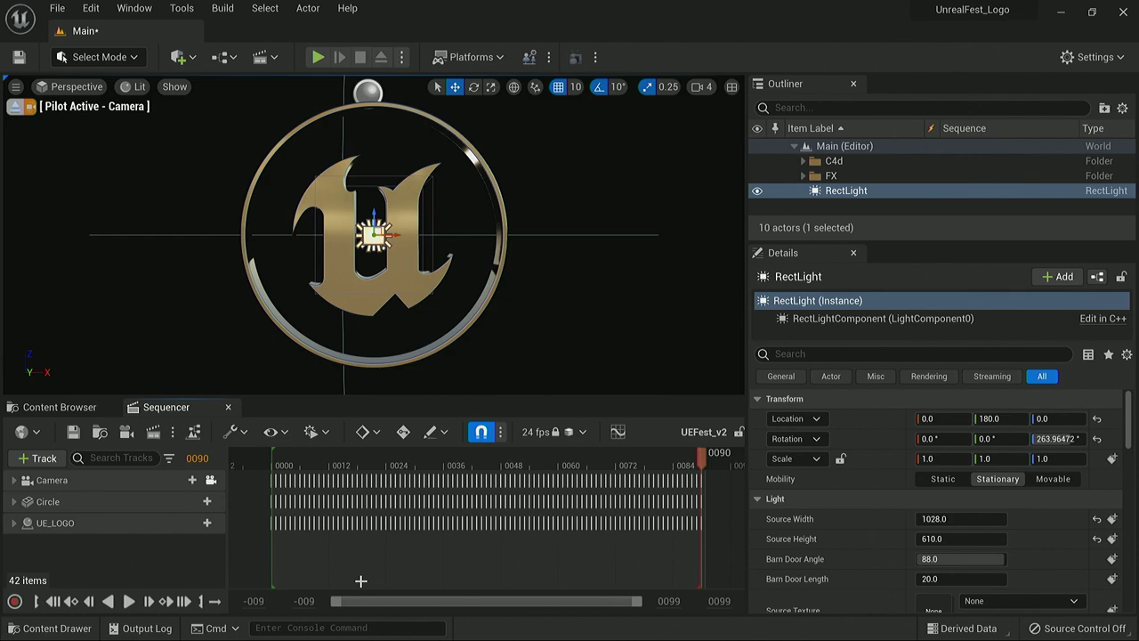
left_click_drag(316, 461, 410, 455)
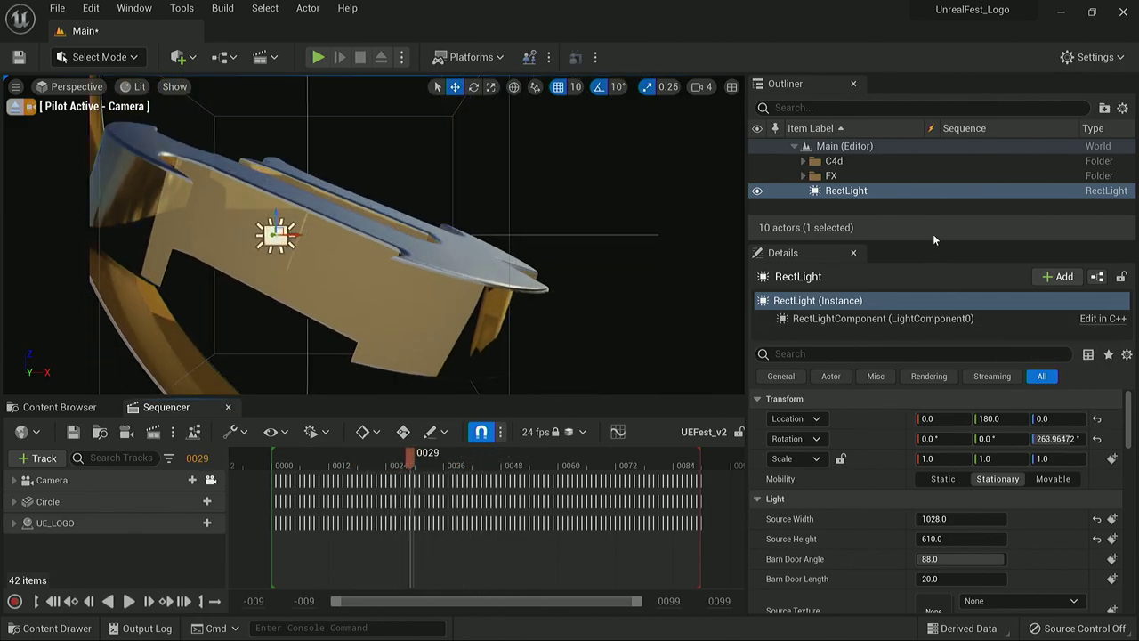
left_click_drag(845, 192, 811, 178)
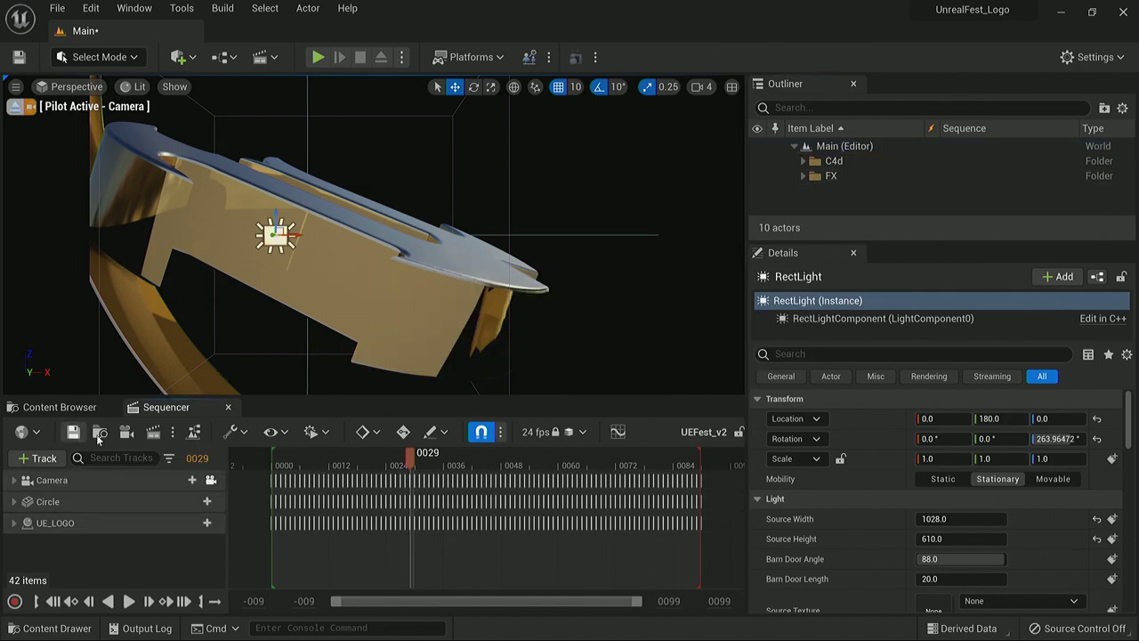
mouse_move(395, 457)
left_mouse_down()
mouse_move(344, 456)
mouse_move(579, 456)
mouse_move(412, 452)
left_mouse_up()
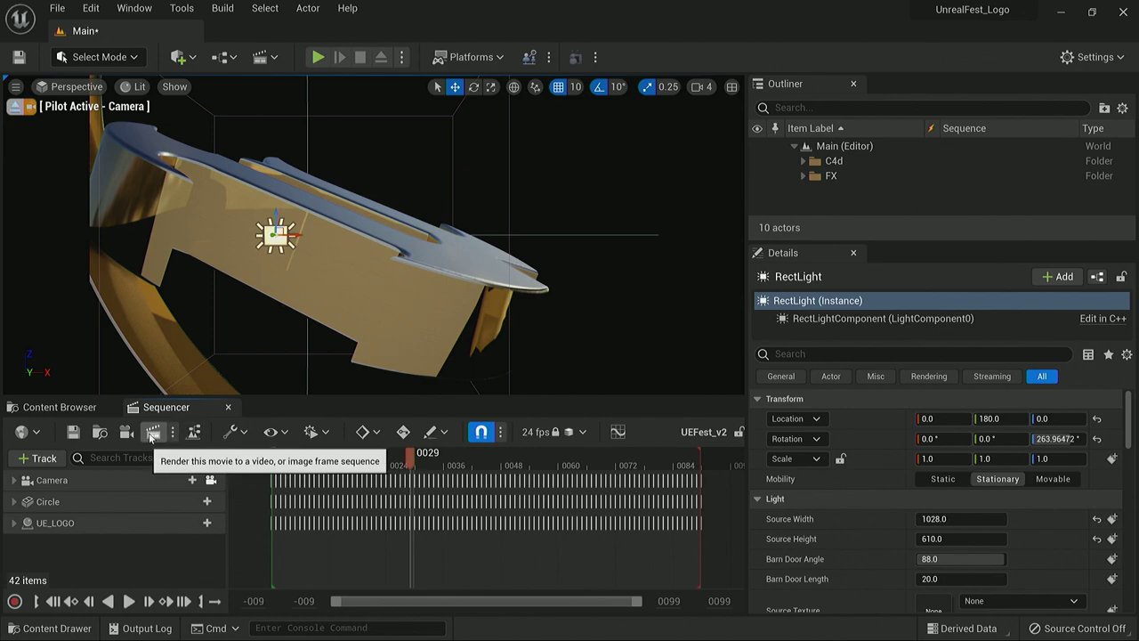
Step: Open the UEFest_v2 job's render settings in Movie Render Queue and remove the .jpg Sequence [8bit] export
left_click(151, 435)
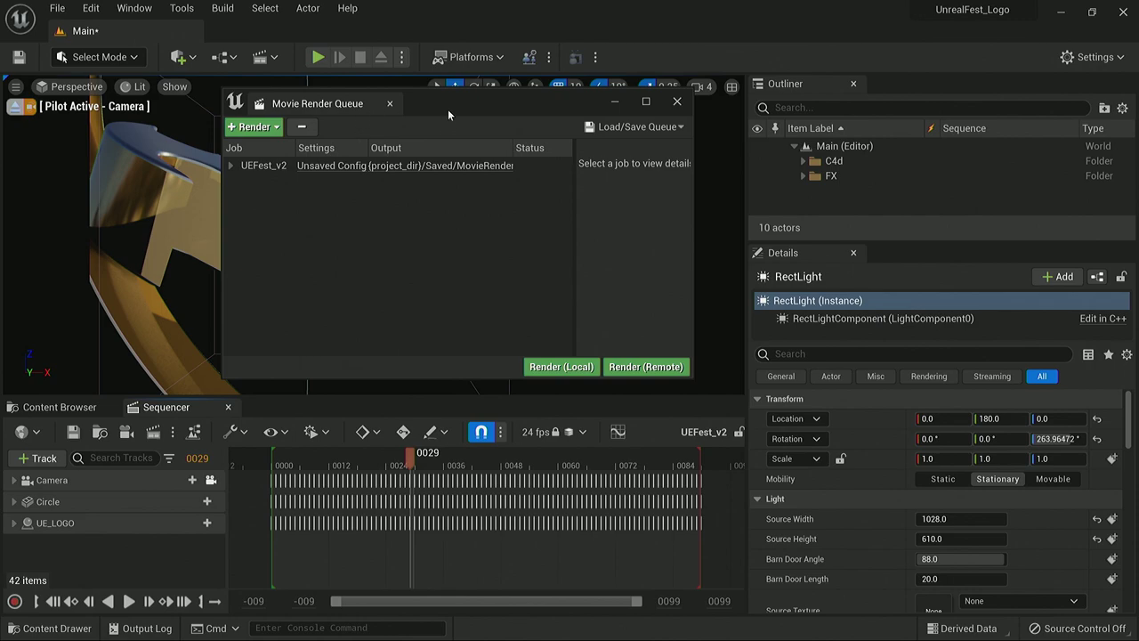
left_click_drag(447, 105, 393, 84)
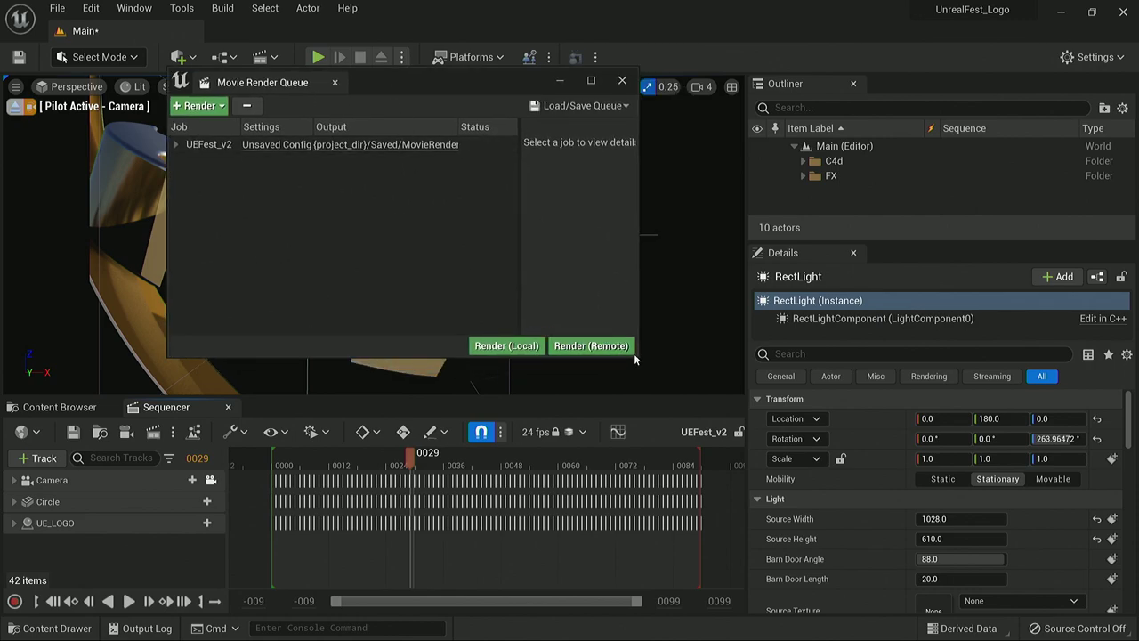
left_click_drag(639, 357, 890, 469)
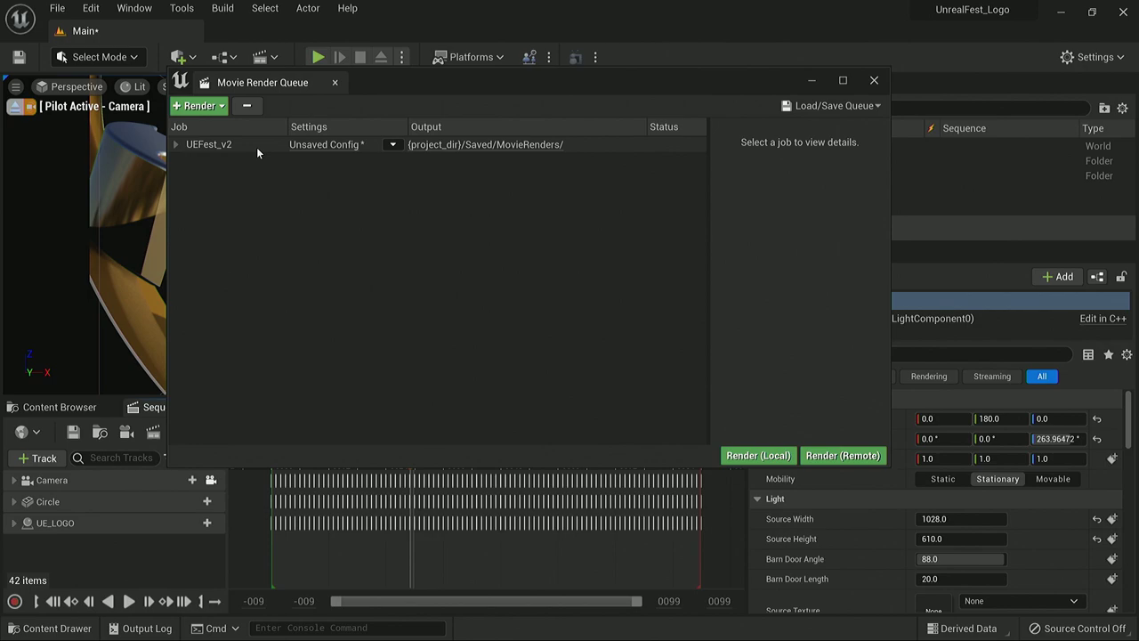
left_click(331, 148)
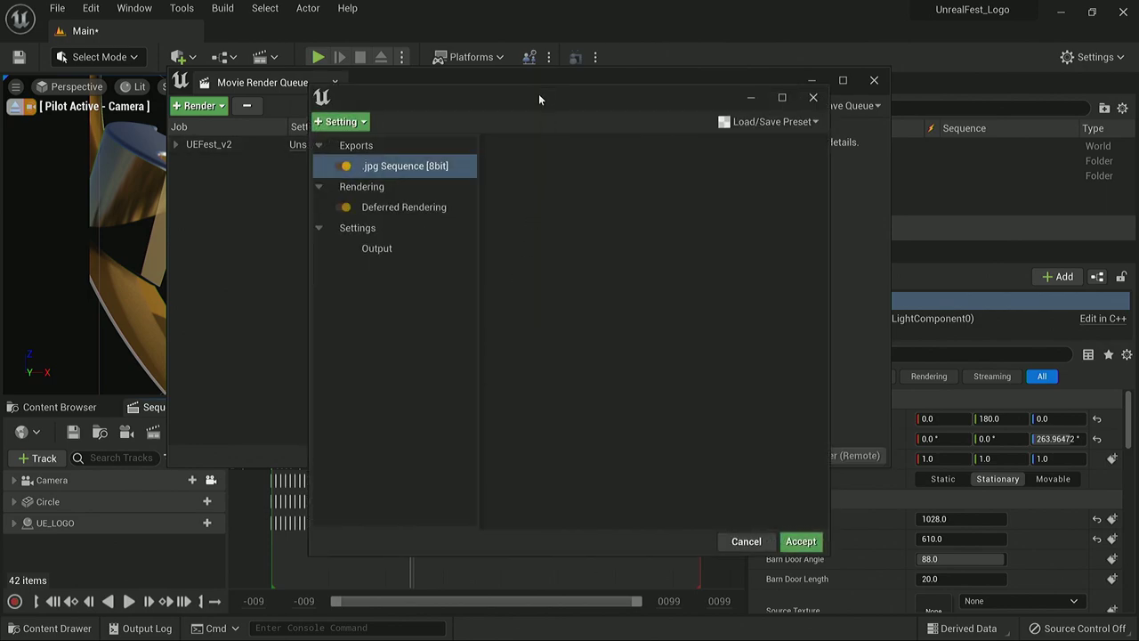
left_click_drag(538, 99, 460, 57)
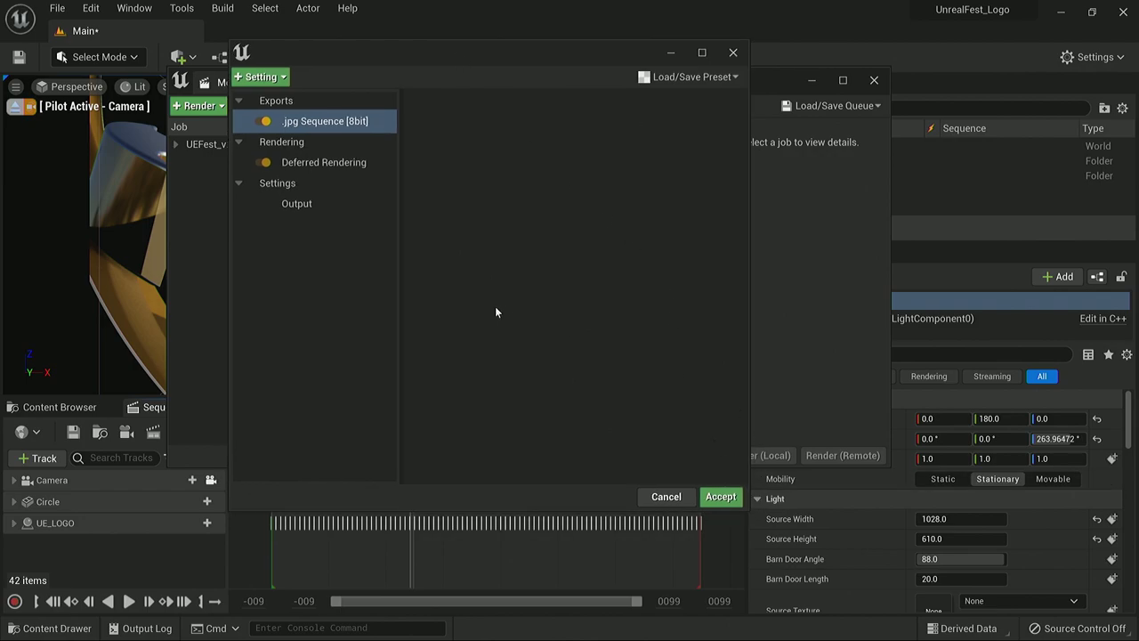
left_click(330, 124)
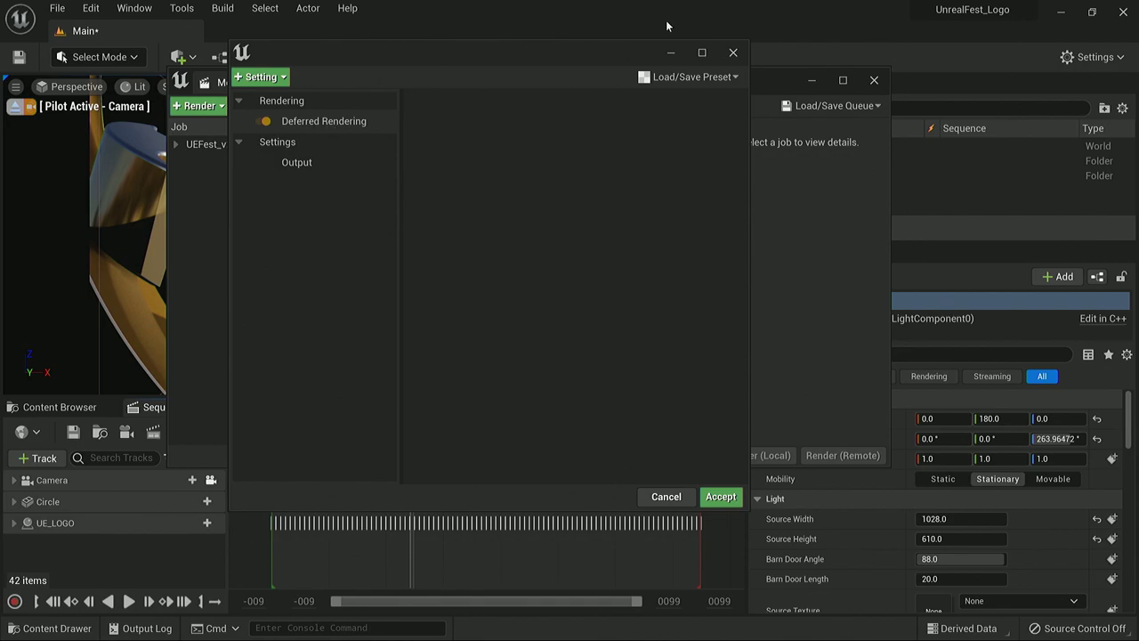
left_click(1092, 11)
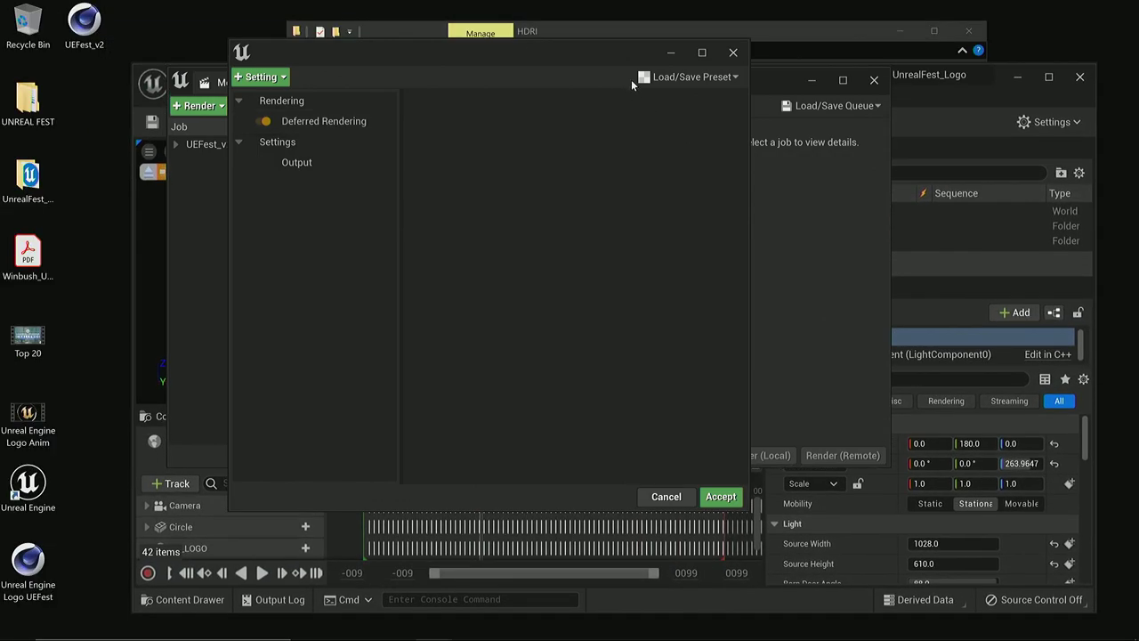
left_click(1050, 77)
left_click_drag(449, 52, 539, 104)
Step: Add .exr Sequence [16bit], Deferred Rendering (Reflections Only) and Object Ids (Limited) with Id Type Full
left_click(349, 129)
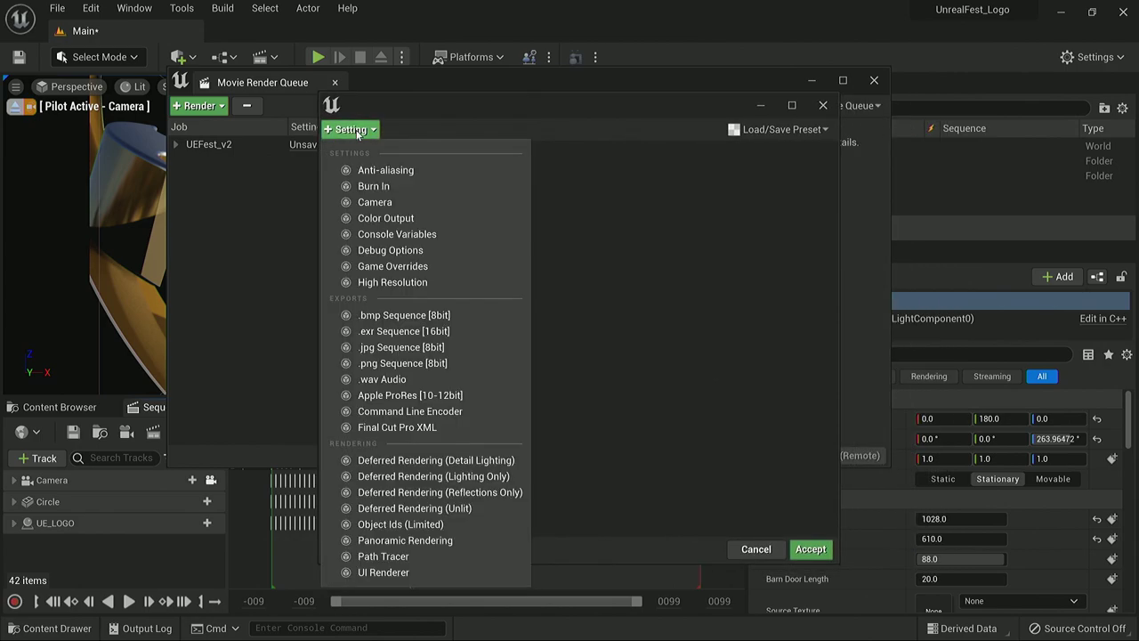
left_click(411, 331)
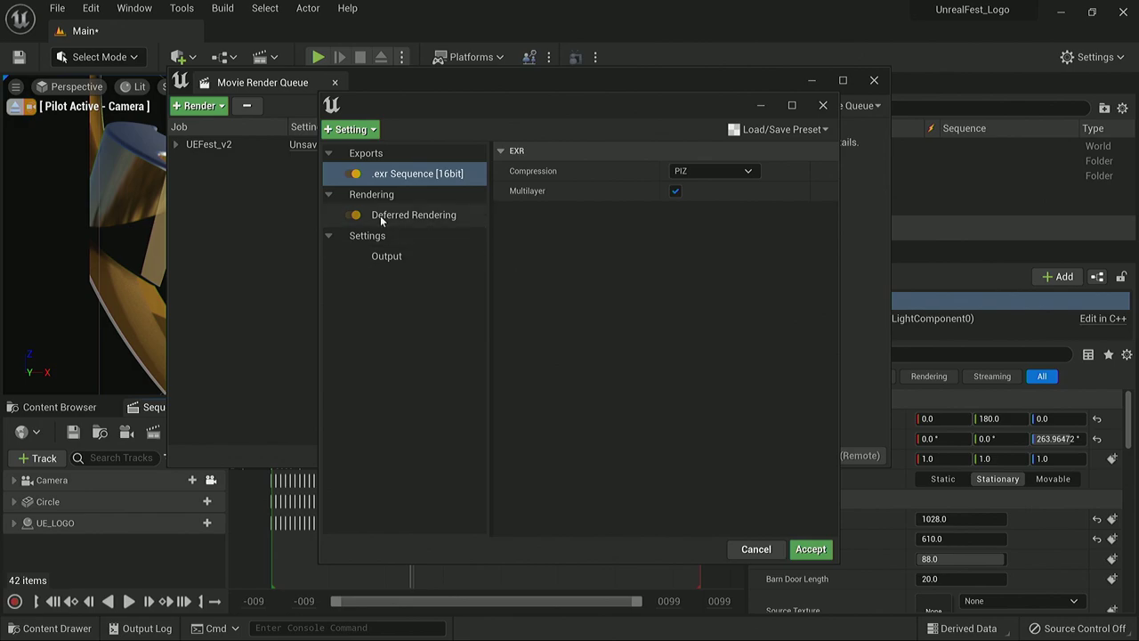
left_click(362, 133)
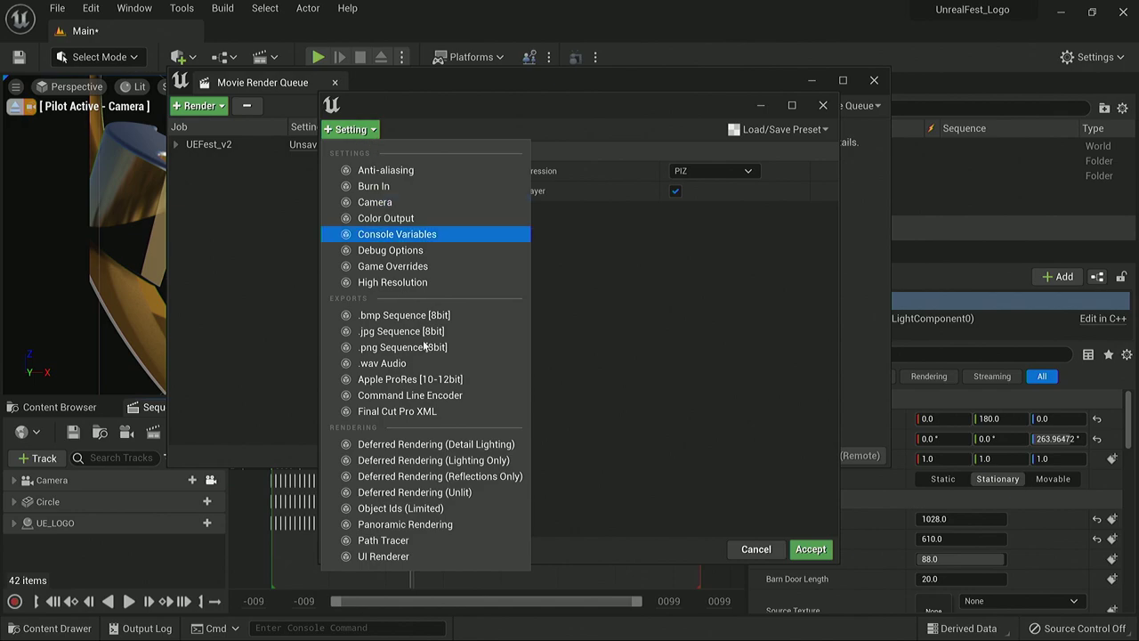
left_click(464, 477)
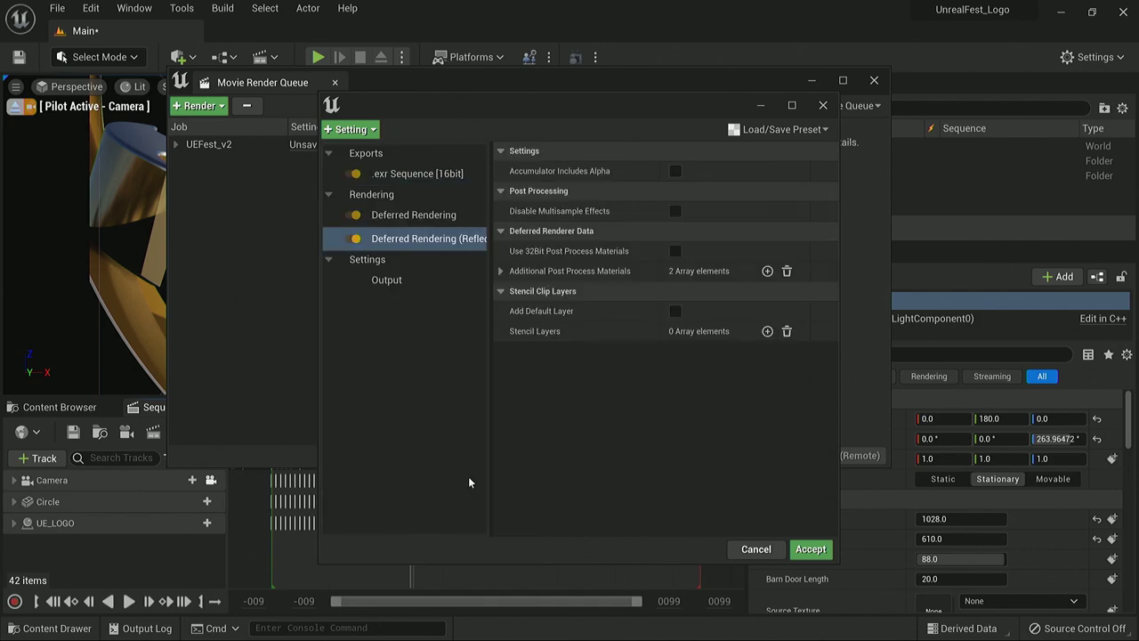
left_click(355, 132)
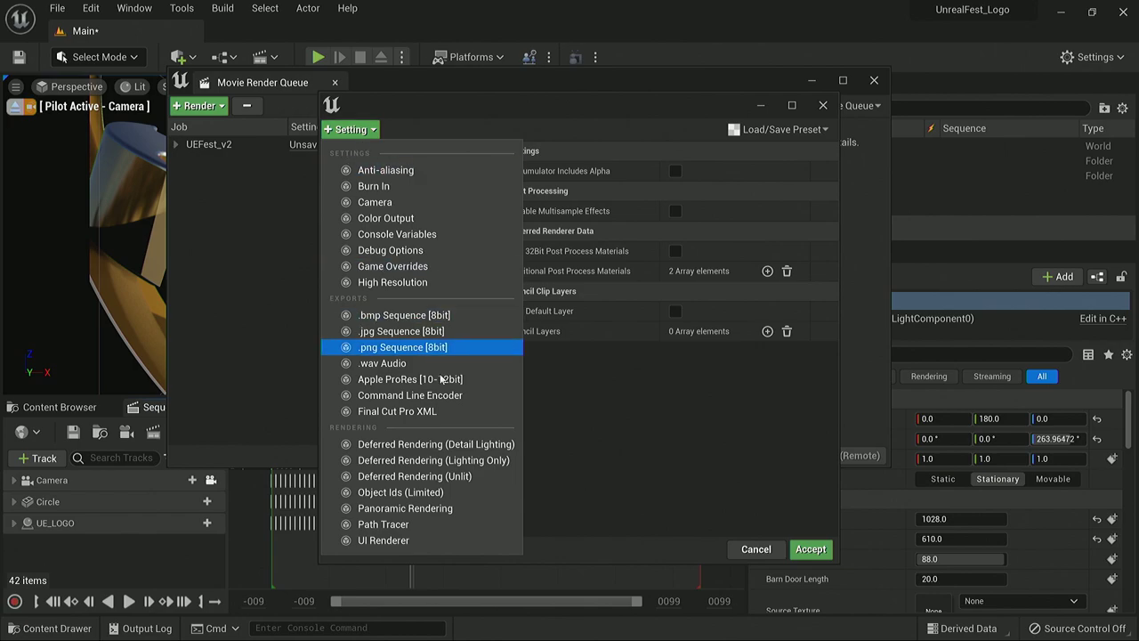
left_click(399, 492)
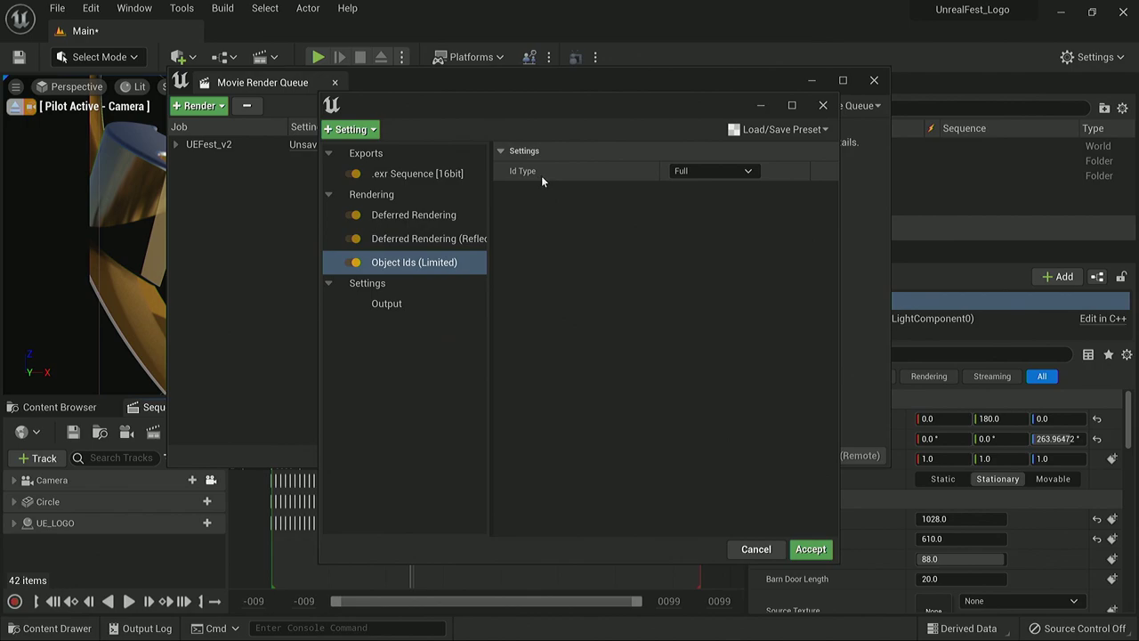
left_click(706, 171)
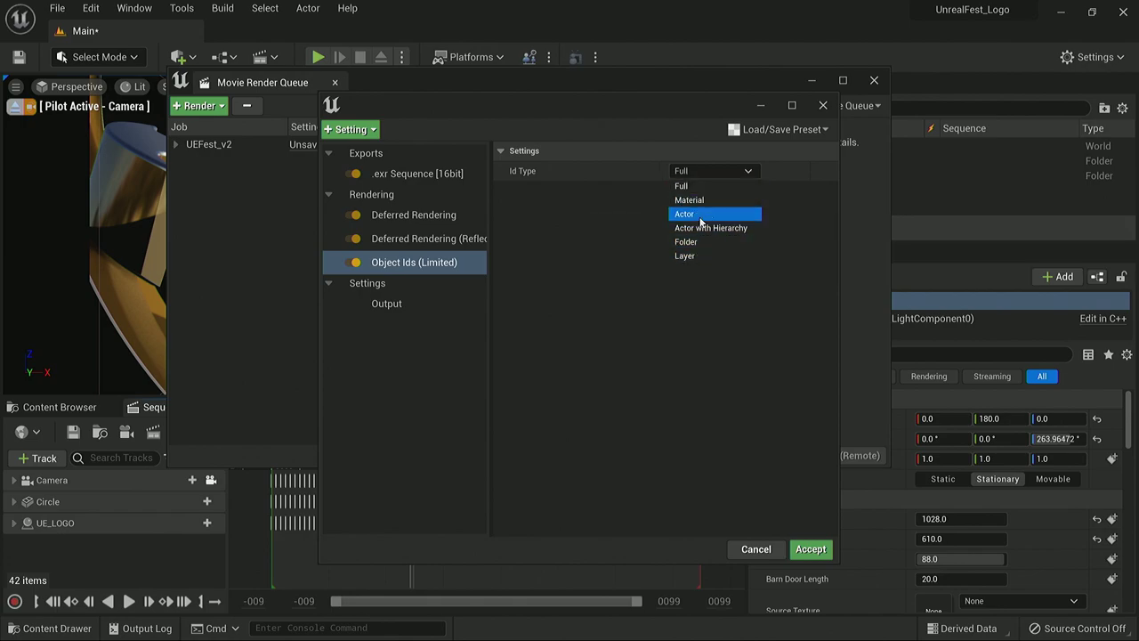
left_click(701, 185)
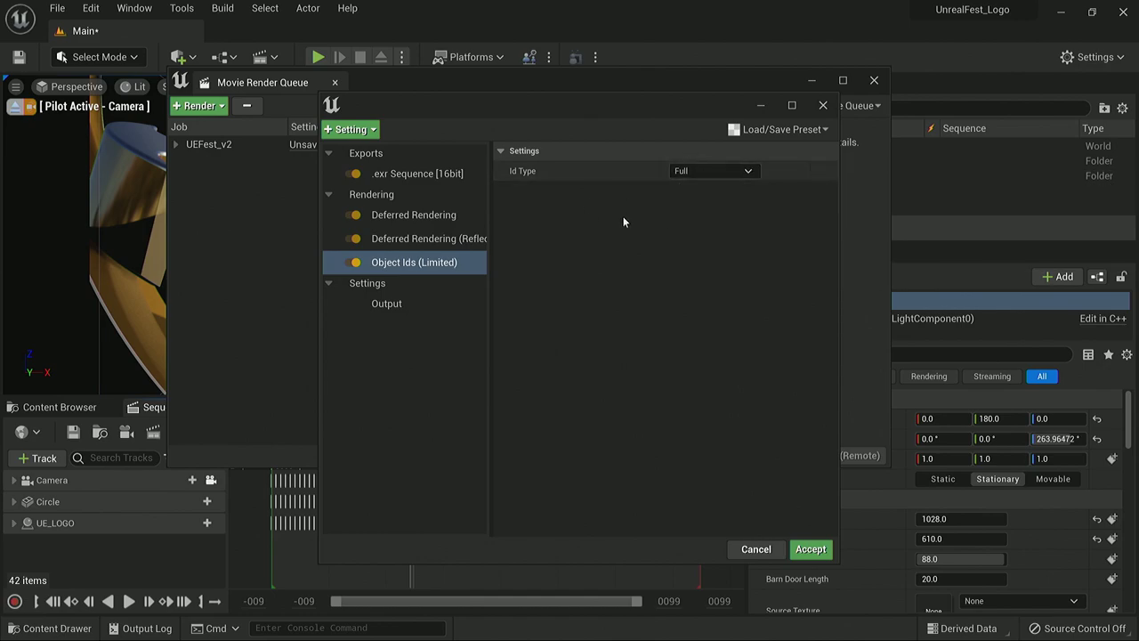
Step: In Deferred Rendering, enable Additional Post Process Materials Index [0] and Index [1], including MotionVectors
left_click(434, 214)
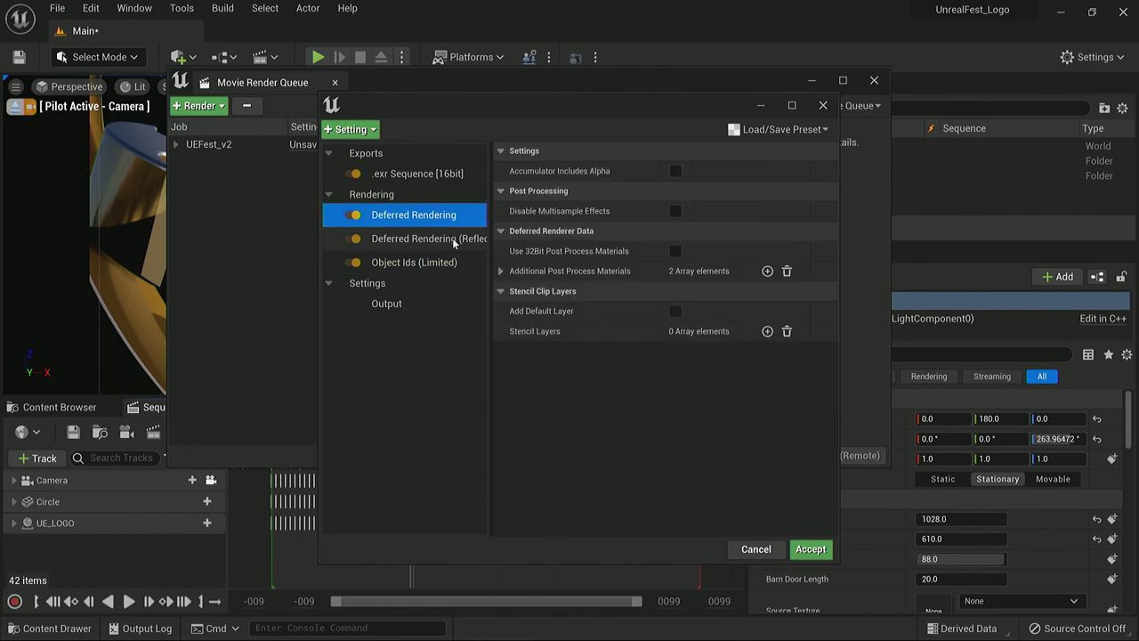
left_click(500, 271)
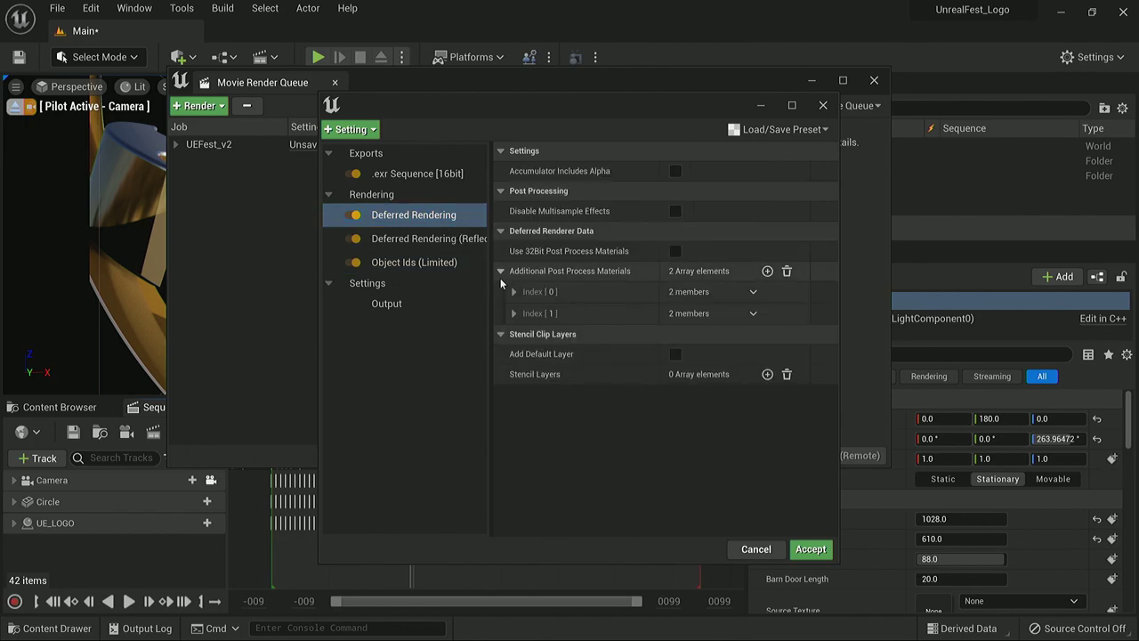
left_click(515, 292)
left_click(514, 377)
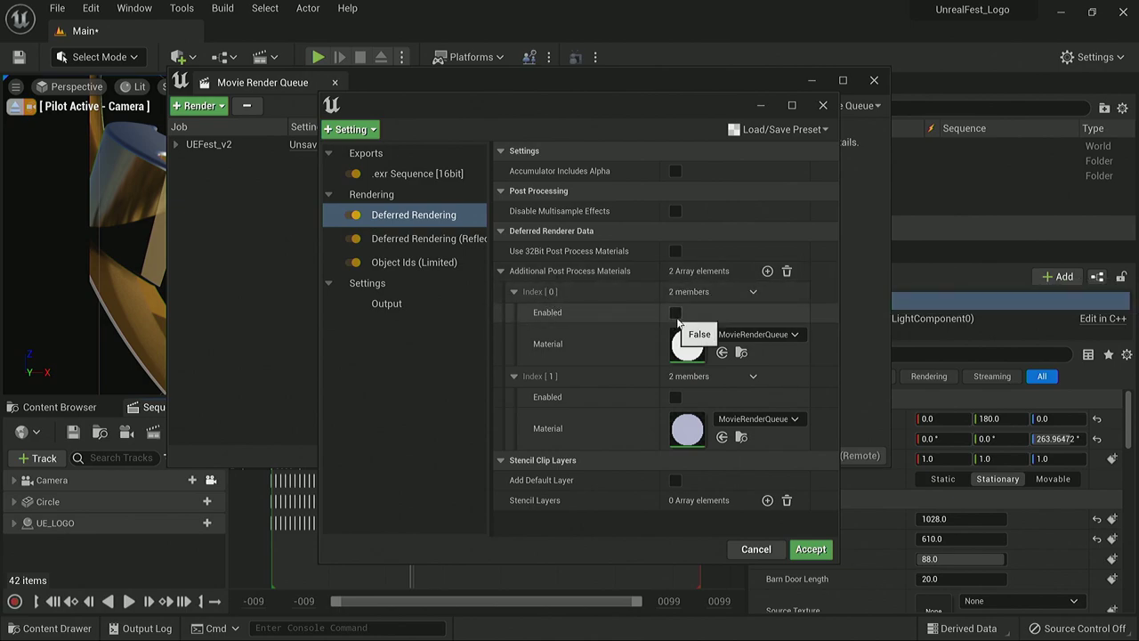
left_click(675, 312)
left_click(676, 397)
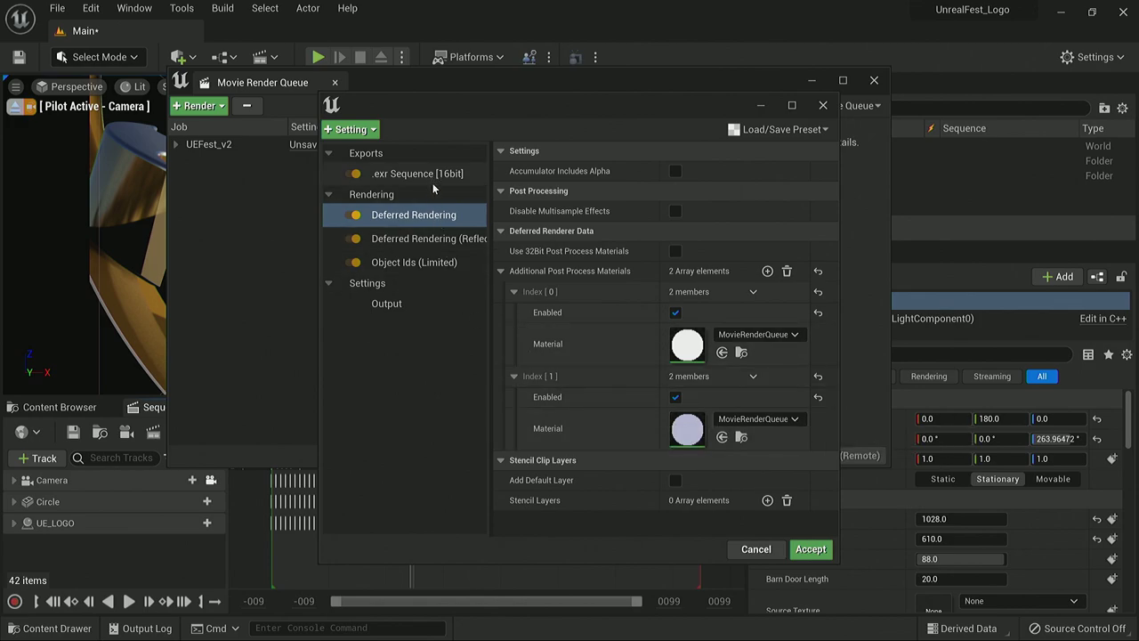
left_click(399, 214)
Step: Set the render output directory to a new Desktop folder named PreRender
left_click(387, 304)
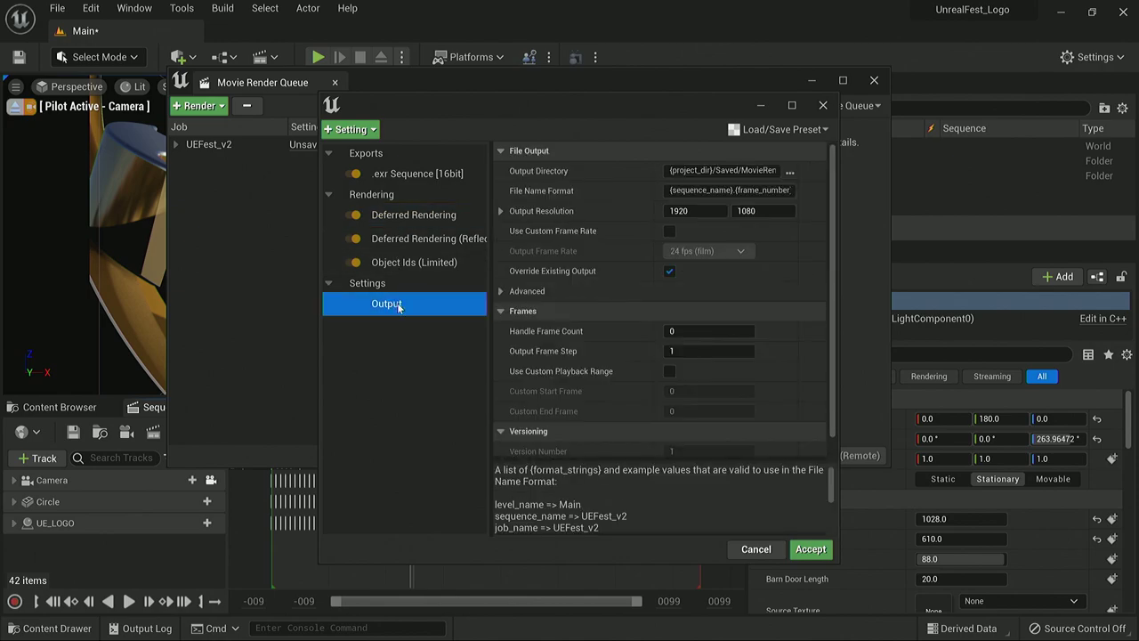
left_click(786, 164)
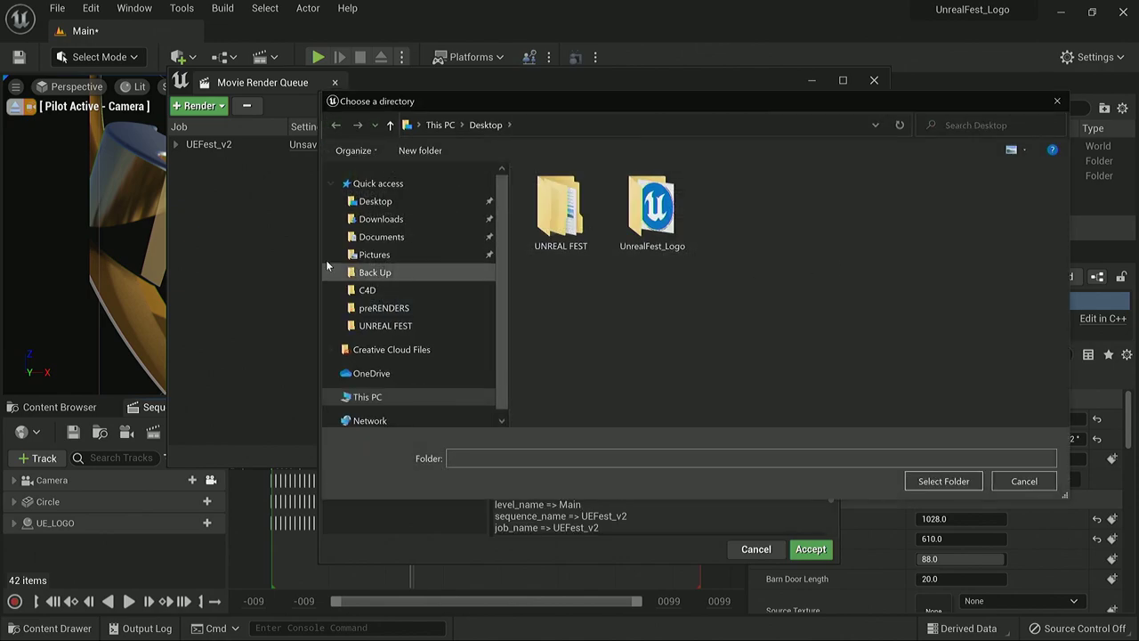
left_click(377, 201)
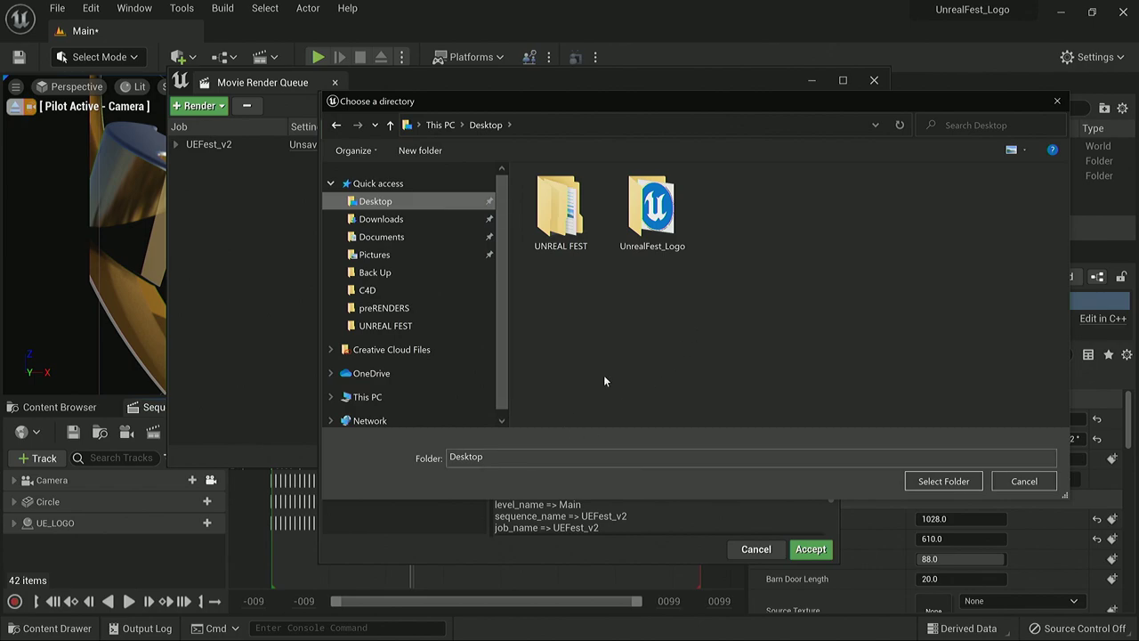
left_click(419, 149)
type("P")
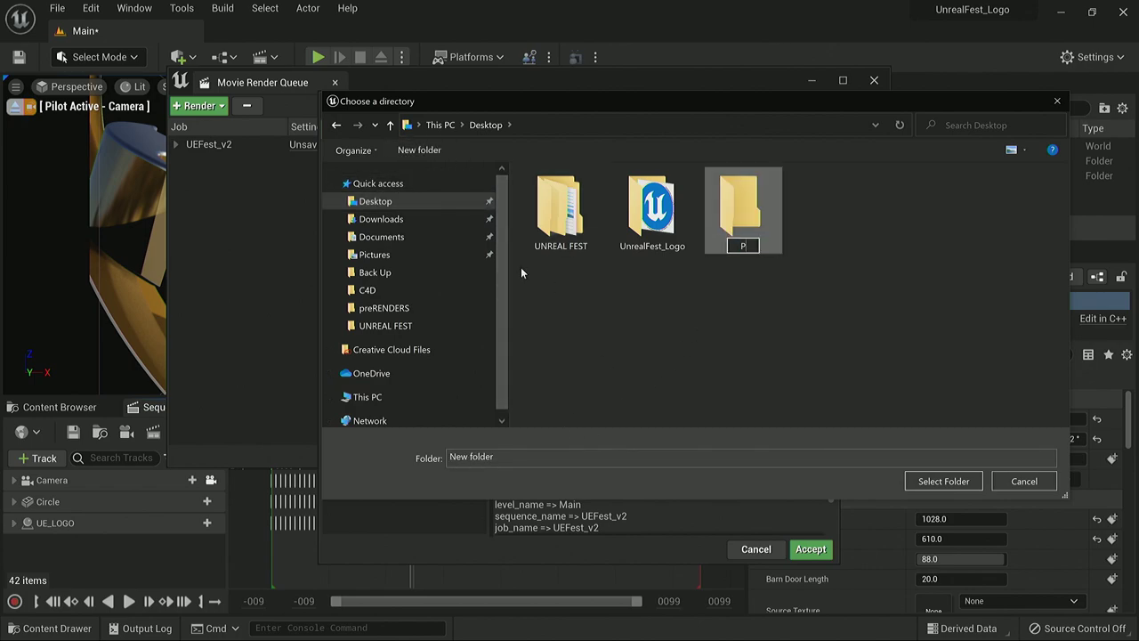
type("reRender")
key("Return")
double_click(744, 209)
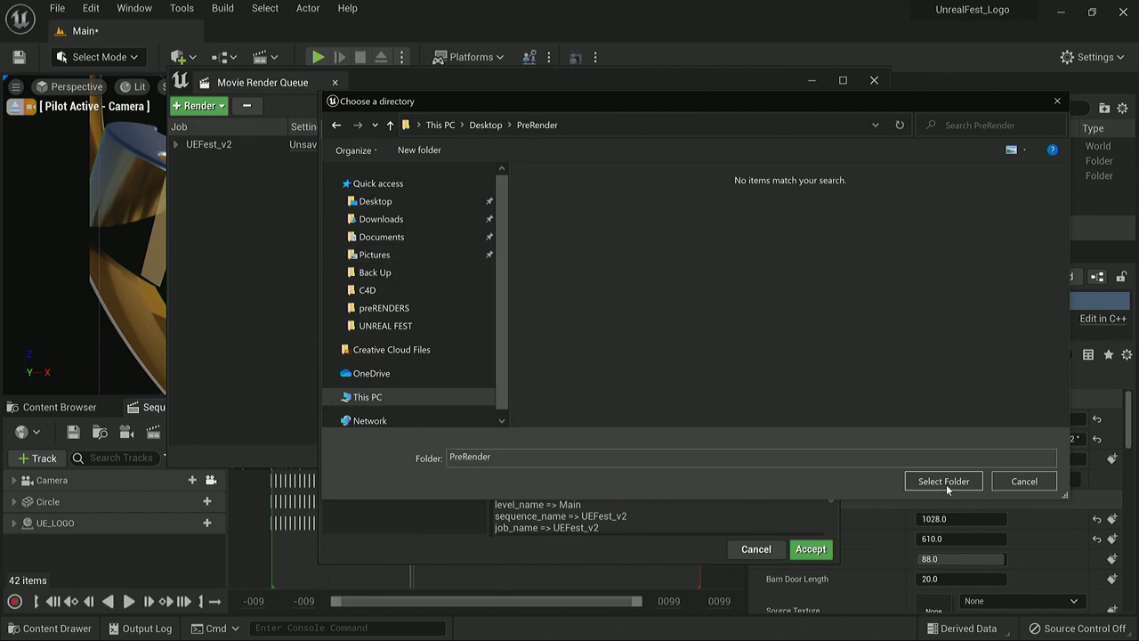
left_click(943, 481)
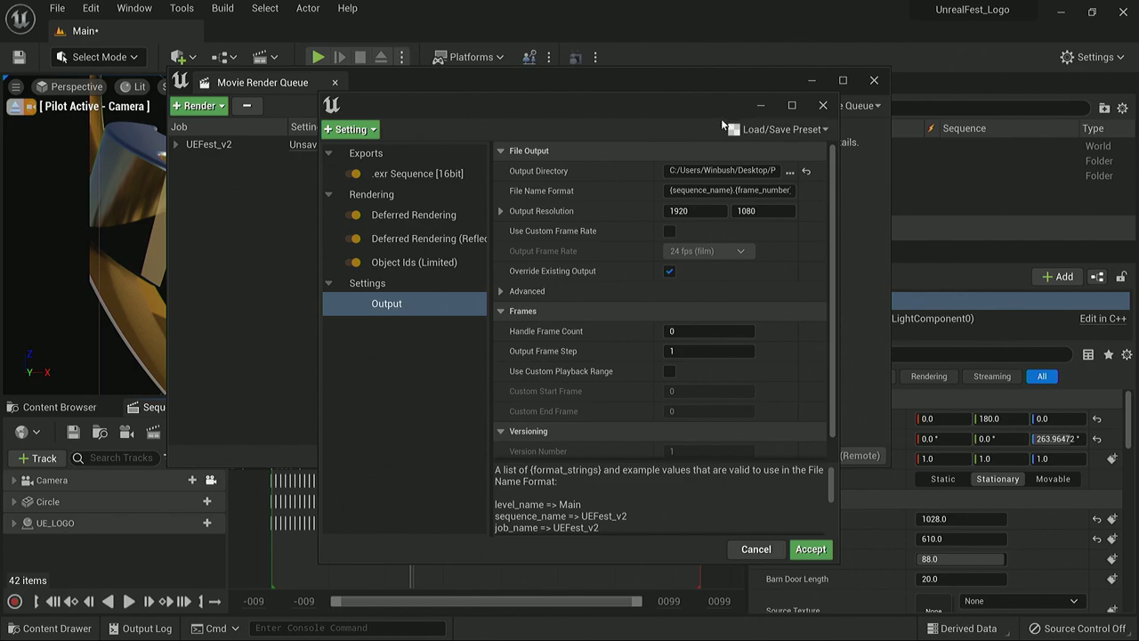
Step: Change the output file name format to {UEFEst}.{frame_number}
double_click(716, 37)
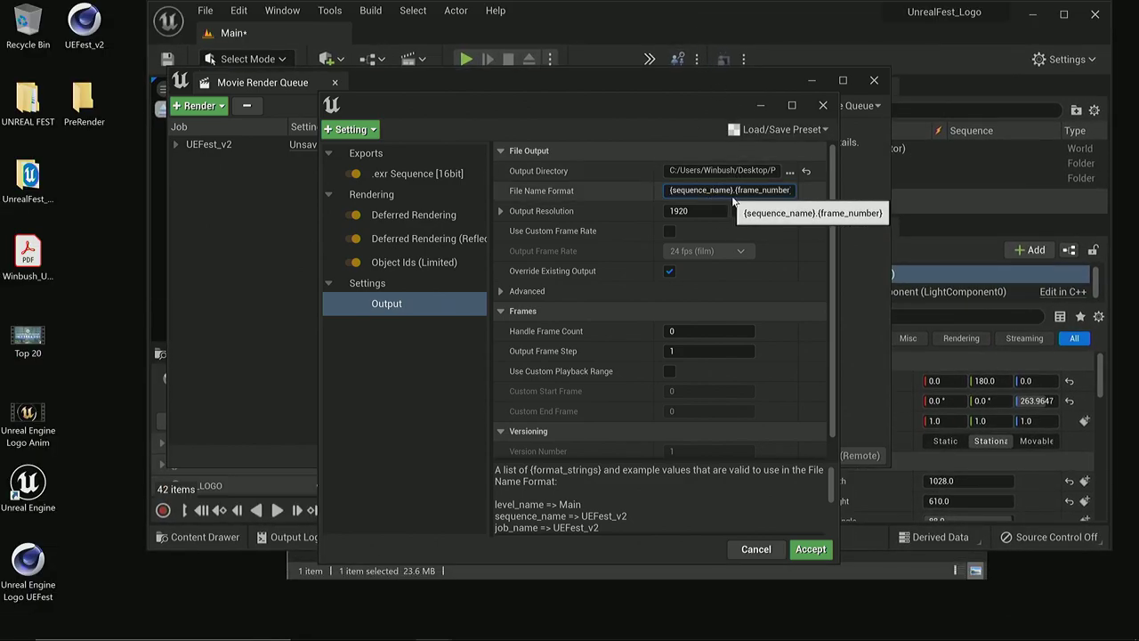
double_click(1034, 40)
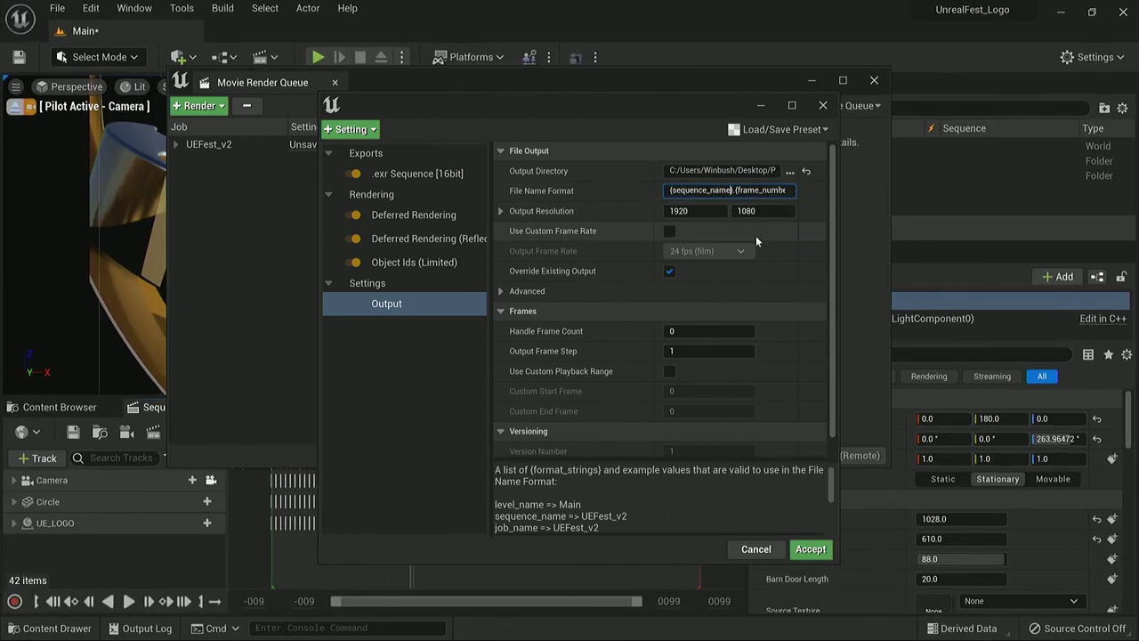
key("BackSpace")
key("BackSpace")
key("BackSpace")
key("BackSpace")
key("BackSpace")
key("BackSpace")
key("BackSpace")
key("BackSpace")
key("BackSpace")
key("BackSpace")
key("BackSpace")
key("BackSpace")
key("BackSpace")
key("BackSpace")
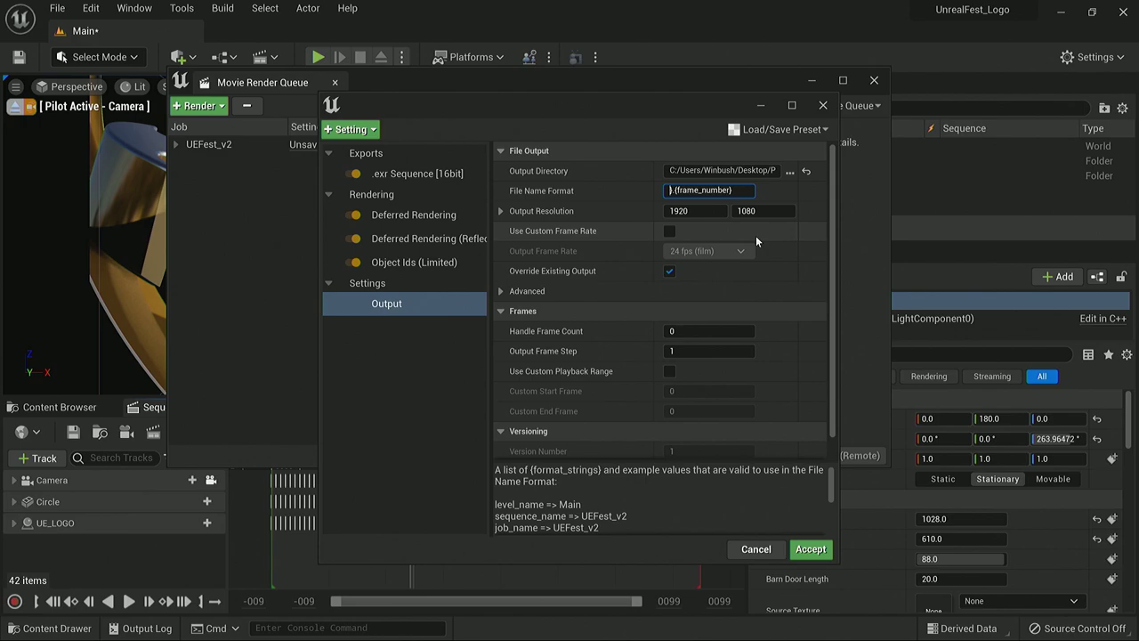
type("{UEFEst")
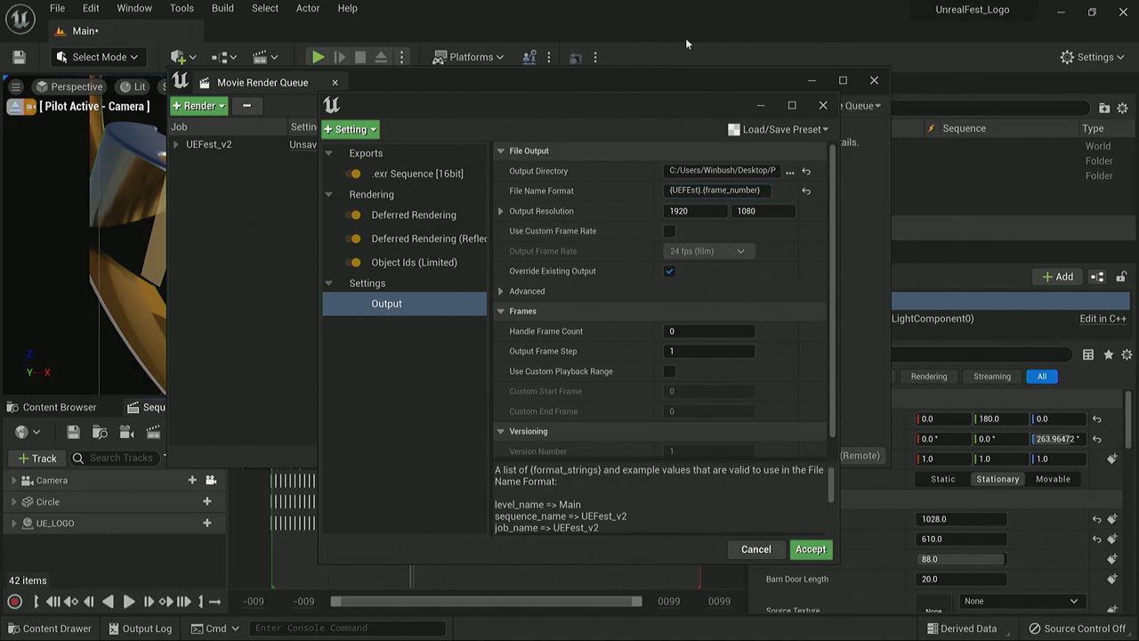
left_click(1092, 11)
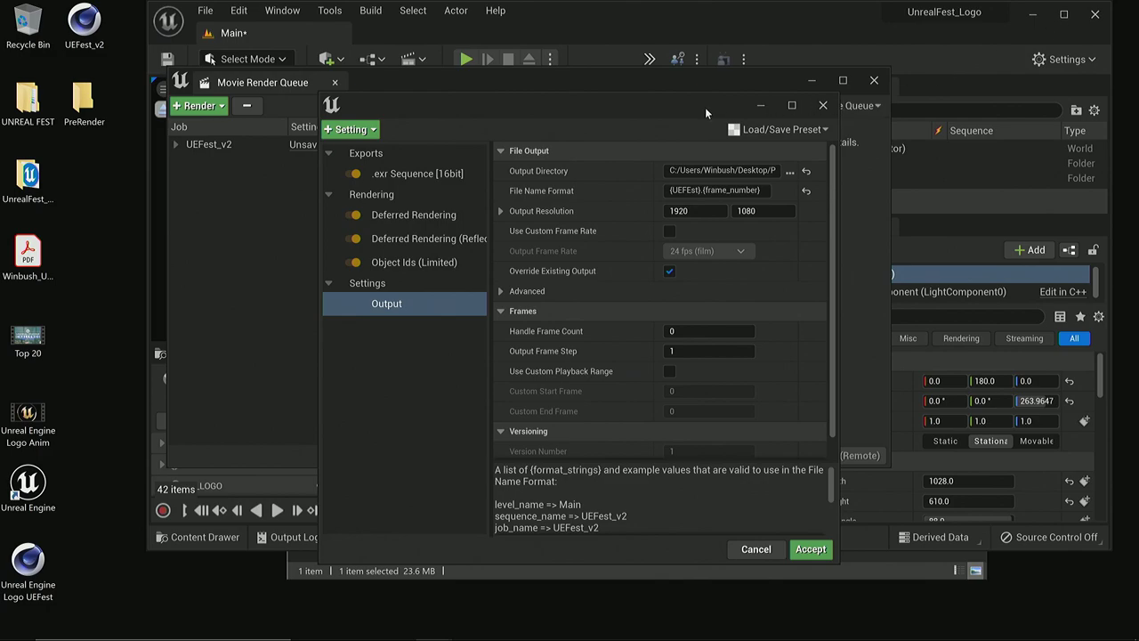
Step: Accept the render settings and reposition the editor and render queue windows
left_click_drag(705, 107, 652, 55)
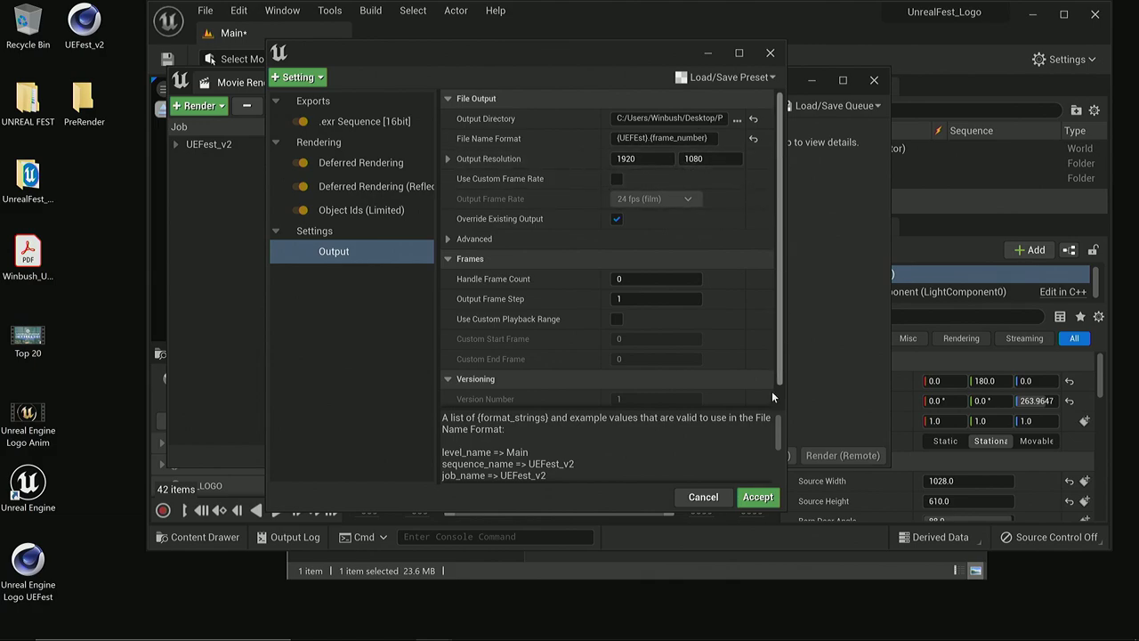
left_click(757, 497)
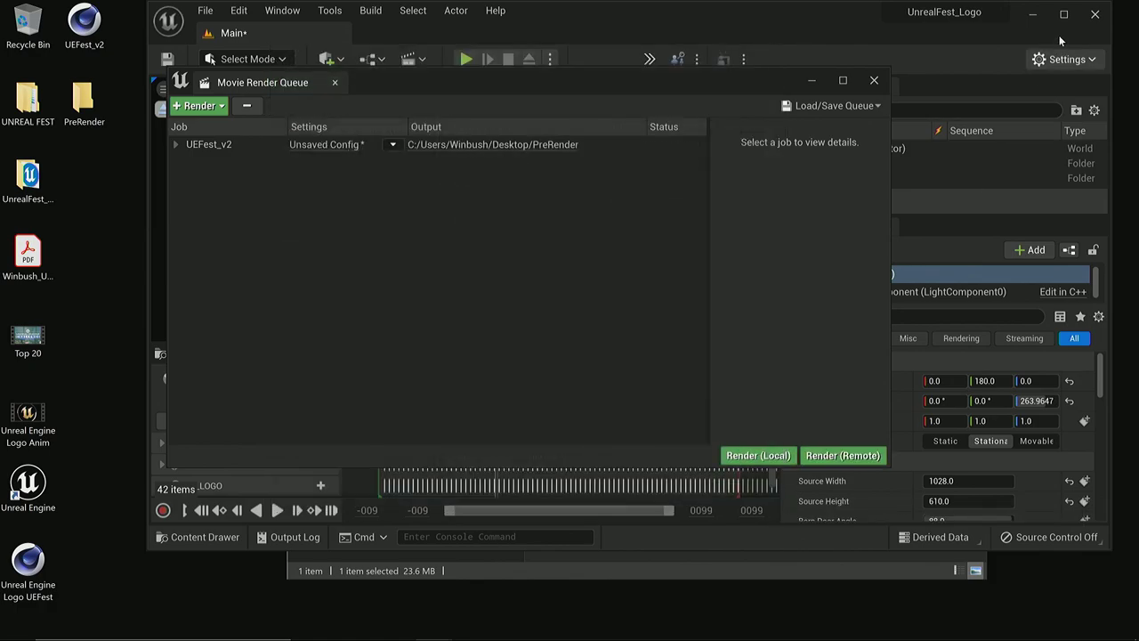
left_click(1062, 15)
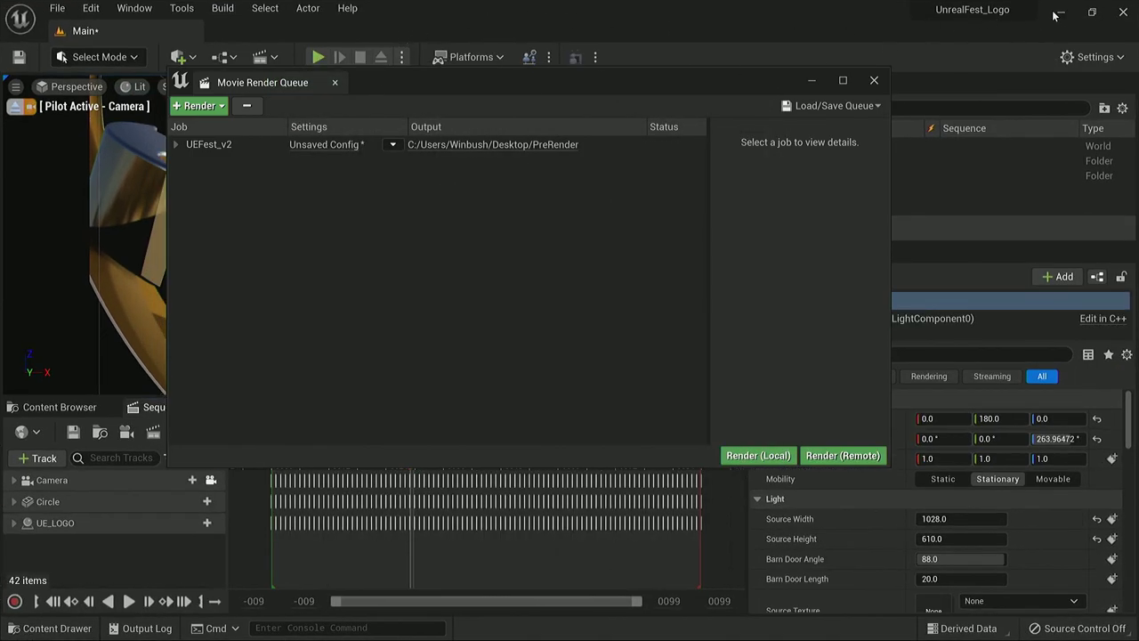
left_click(1092, 12)
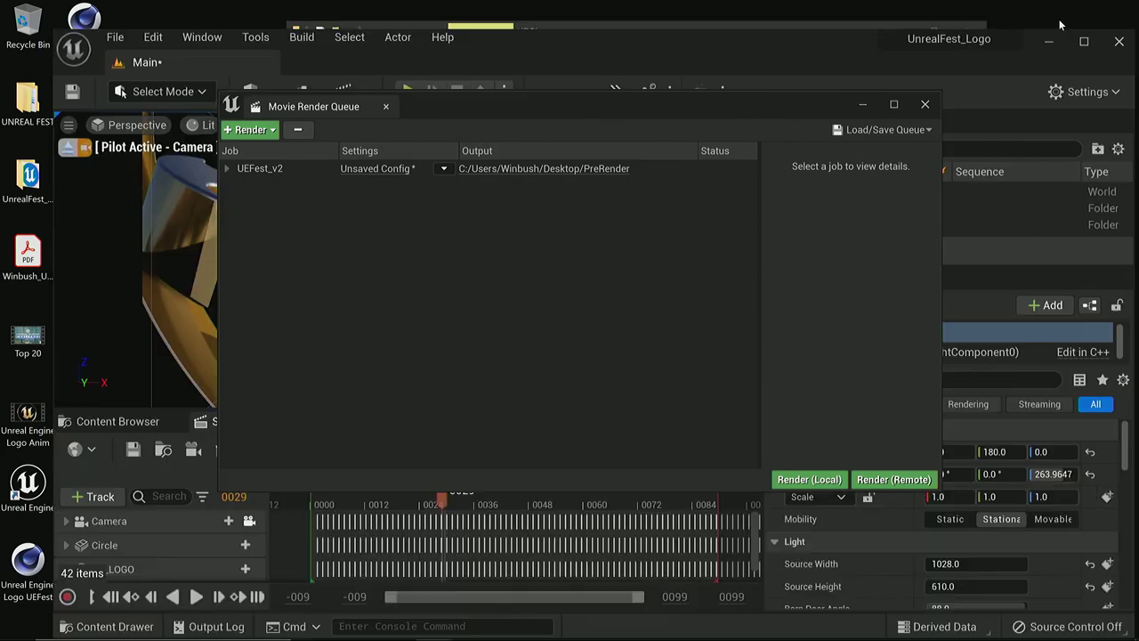
left_click(1083, 41)
left_click_drag(714, 110, 847, 45)
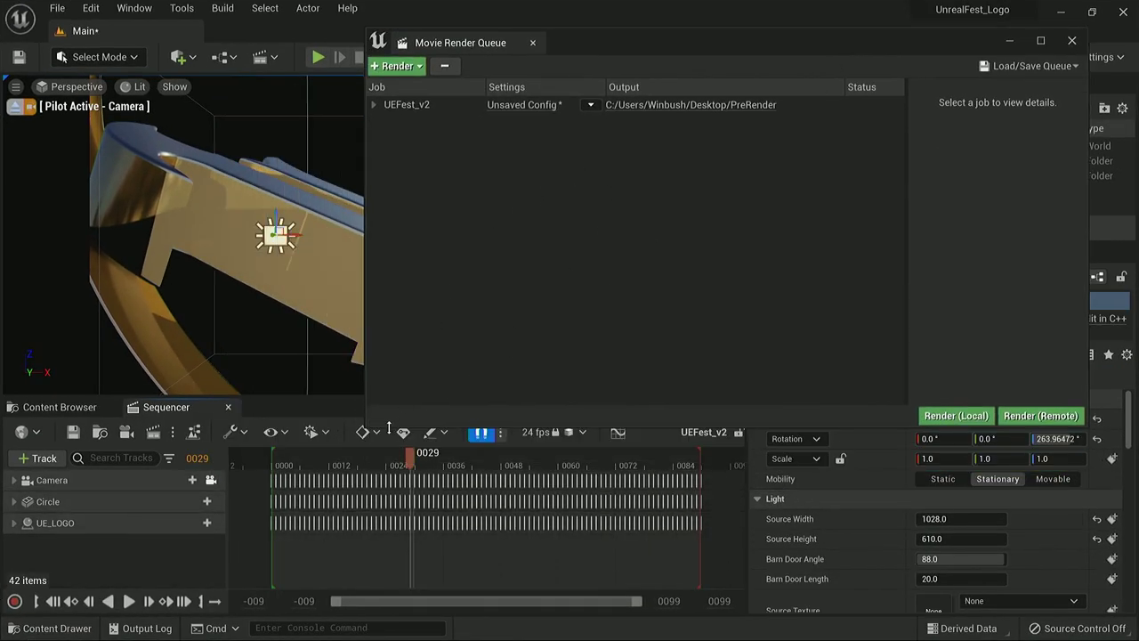
Step: Resize the editor and Movie Render Queue windows to fit, and rewind the sequence to frame 0000
left_click_drag(367, 425, 665, 320)
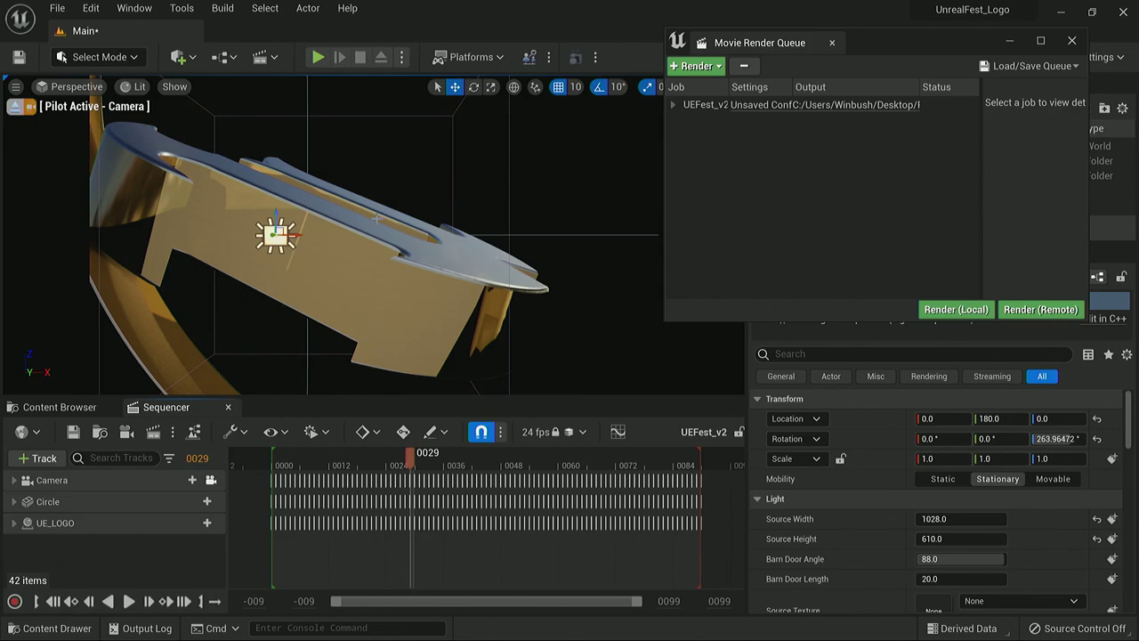
left_click(1092, 12)
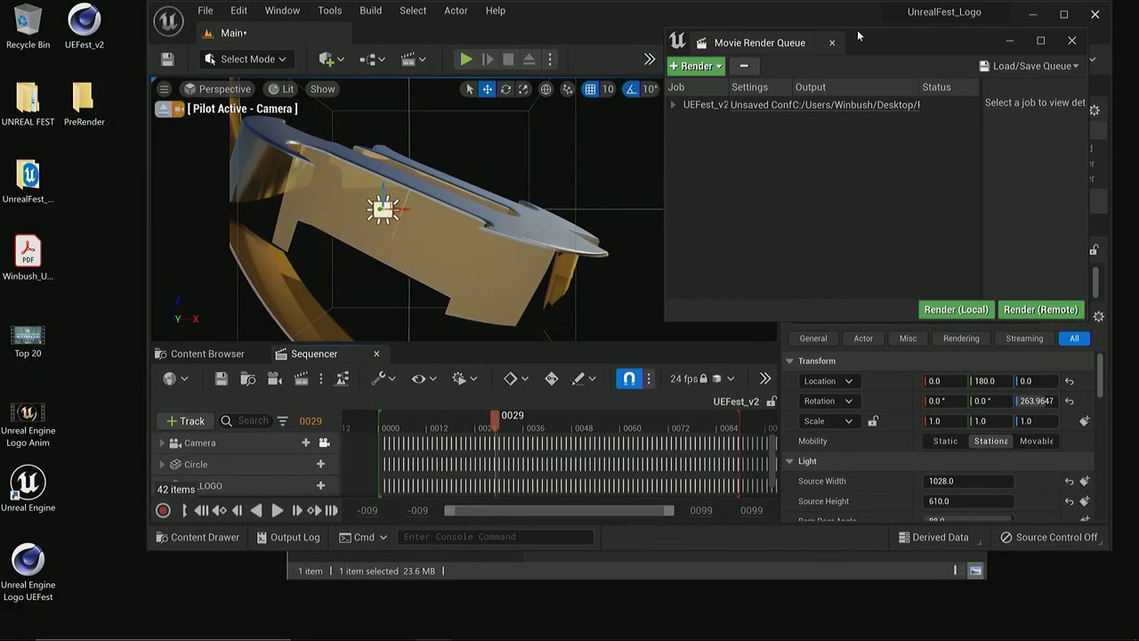
left_click_drag(655, 24, 588, 28)
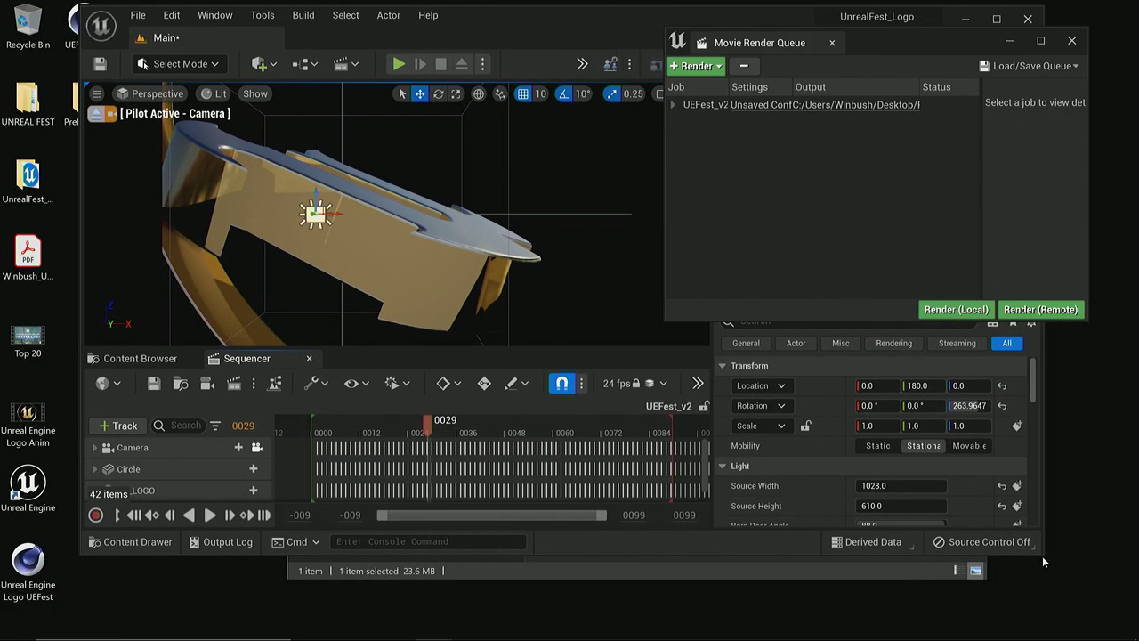
left_click_drag(1044, 557, 1111, 540)
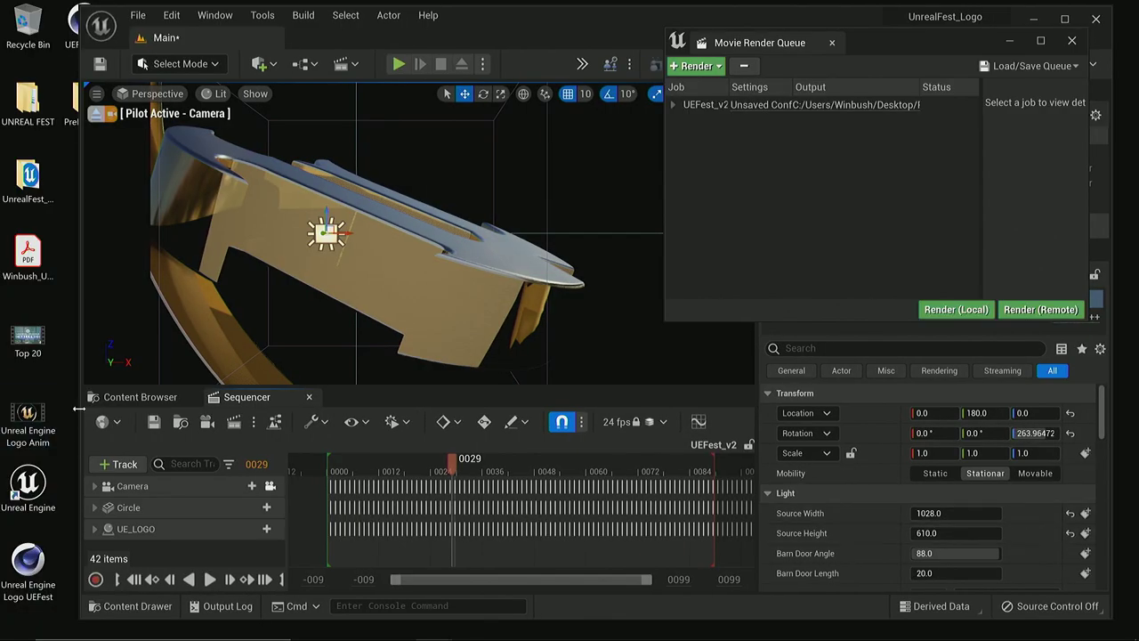
left_click_drag(79, 408, 9, 408)
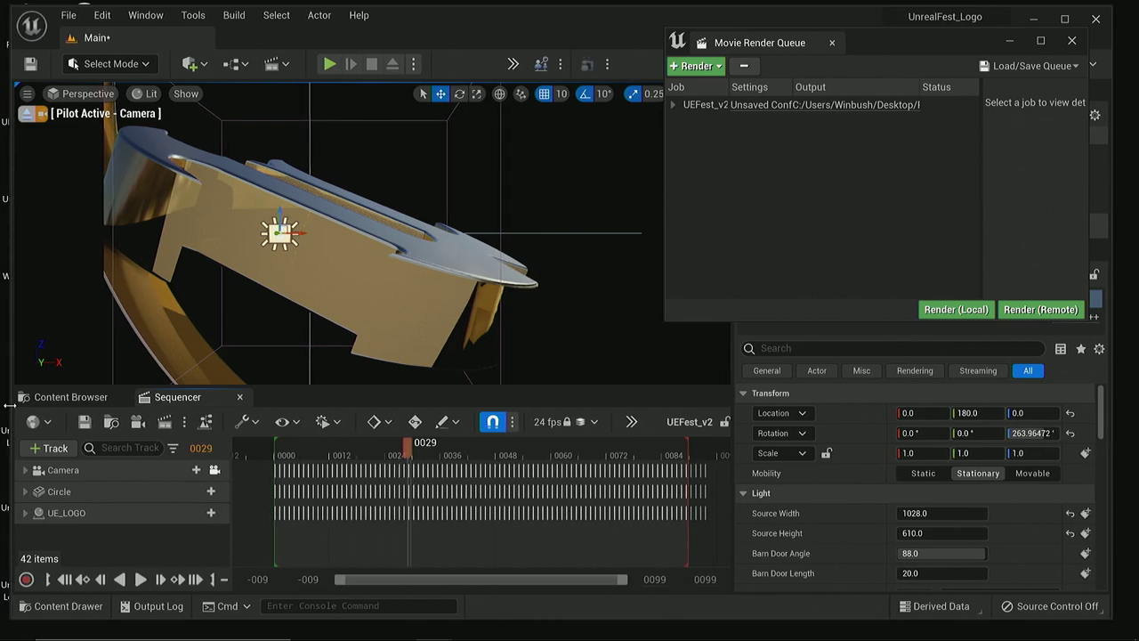
left_click_drag(888, 43, 911, 35)
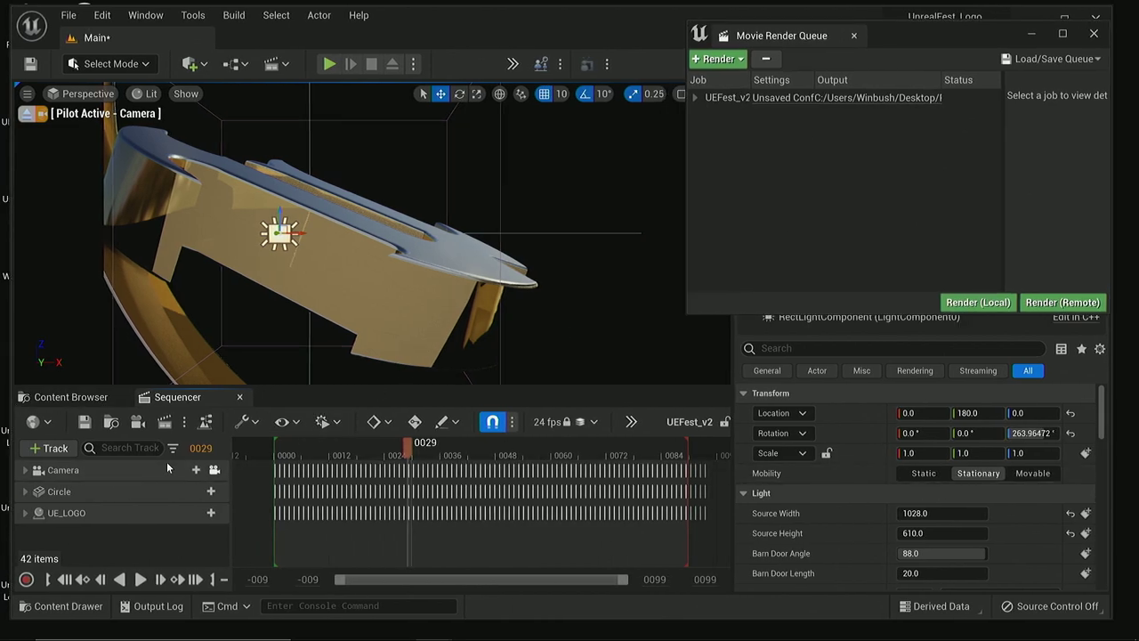
left_click(62, 579)
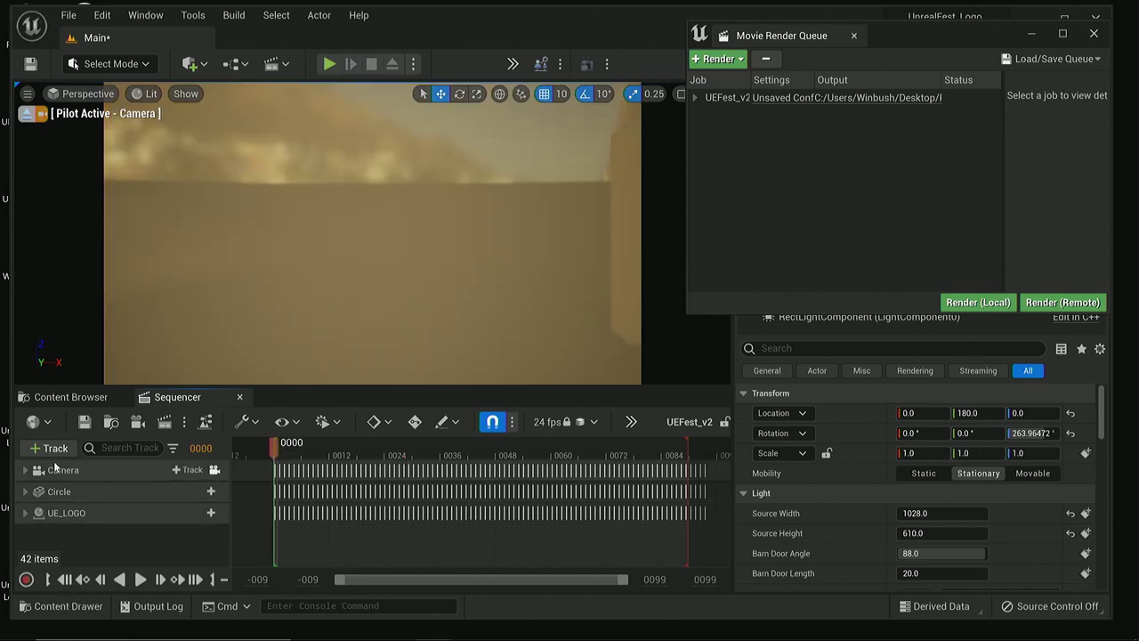
Step: Add a Camera Cut track bound to Camera, spanning the full sequence, and preview frame 0030
left_click(58, 452)
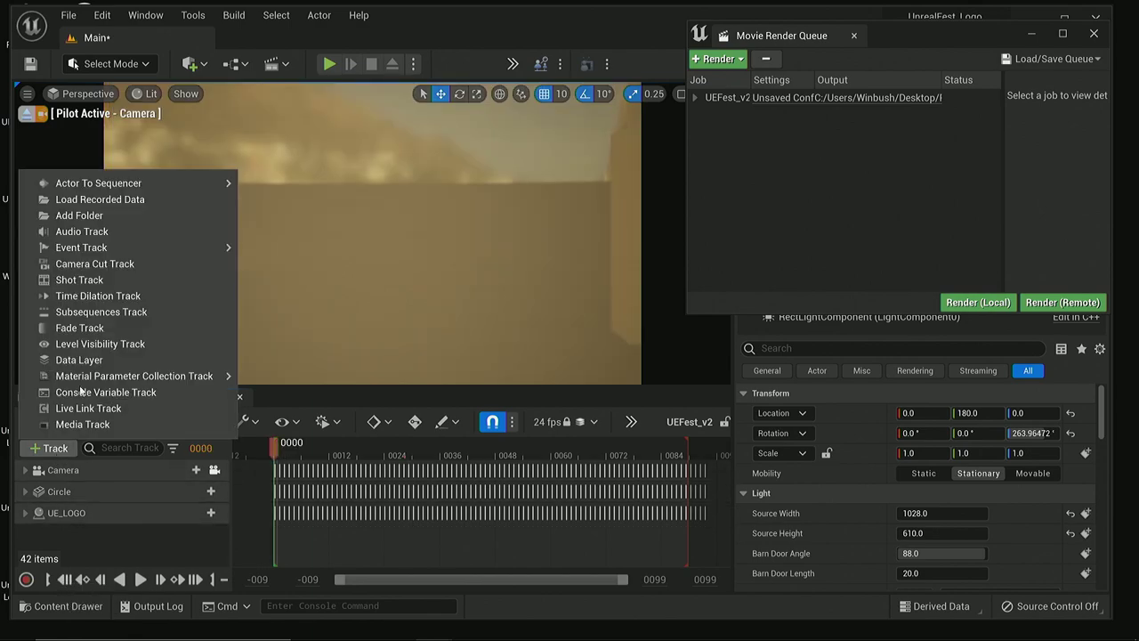
left_click(112, 265)
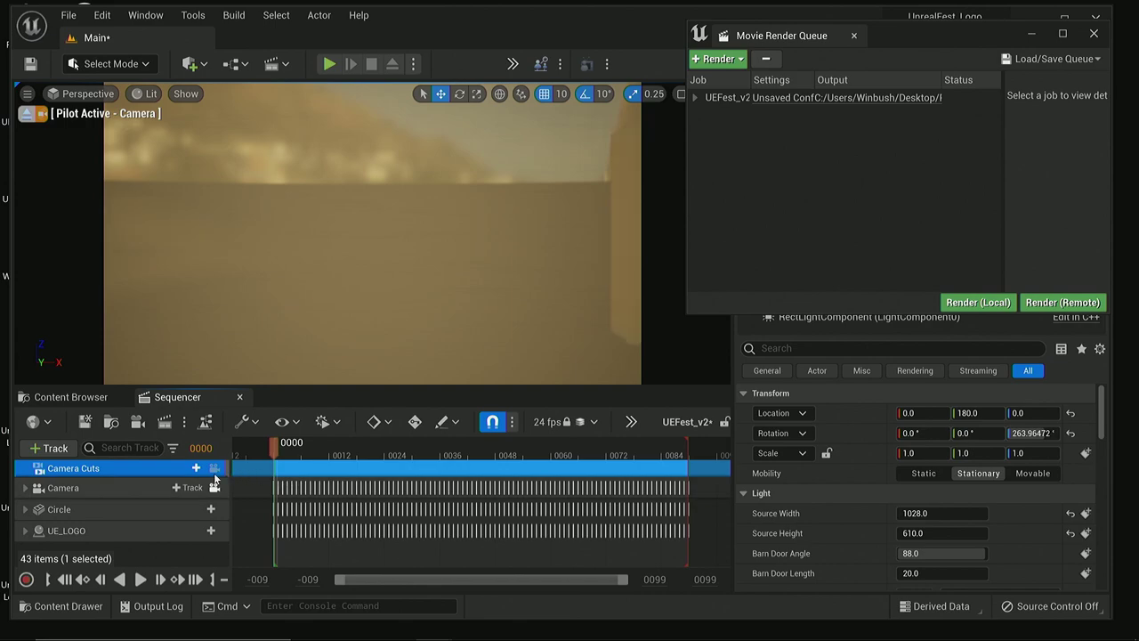
left_click(189, 469)
left_click(215, 522)
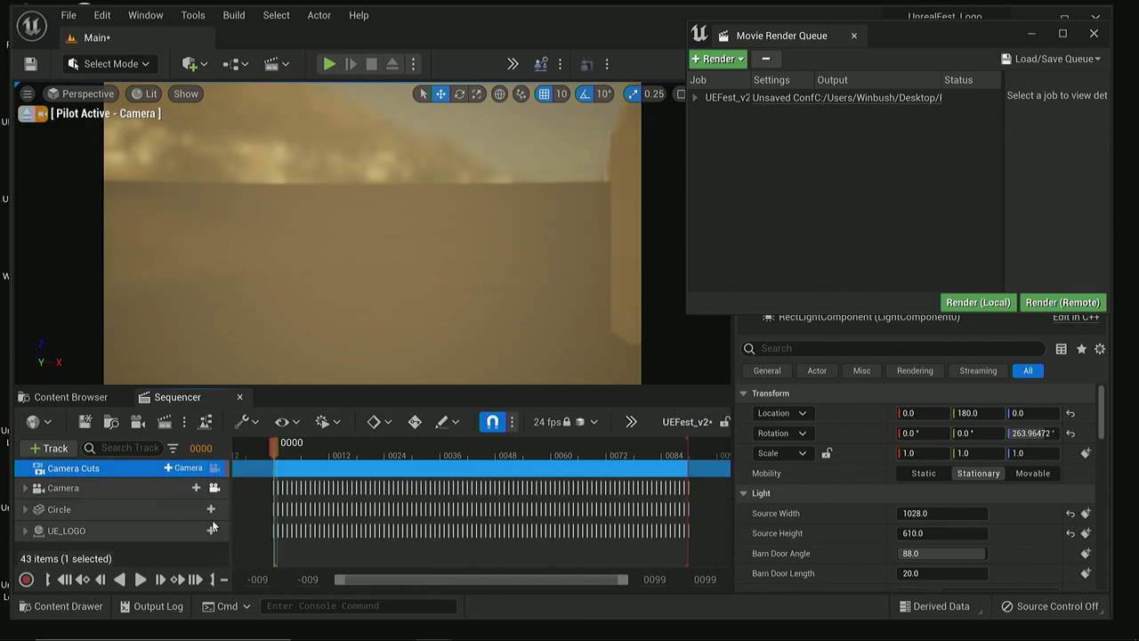
left_click_drag(273, 495, 252, 492)
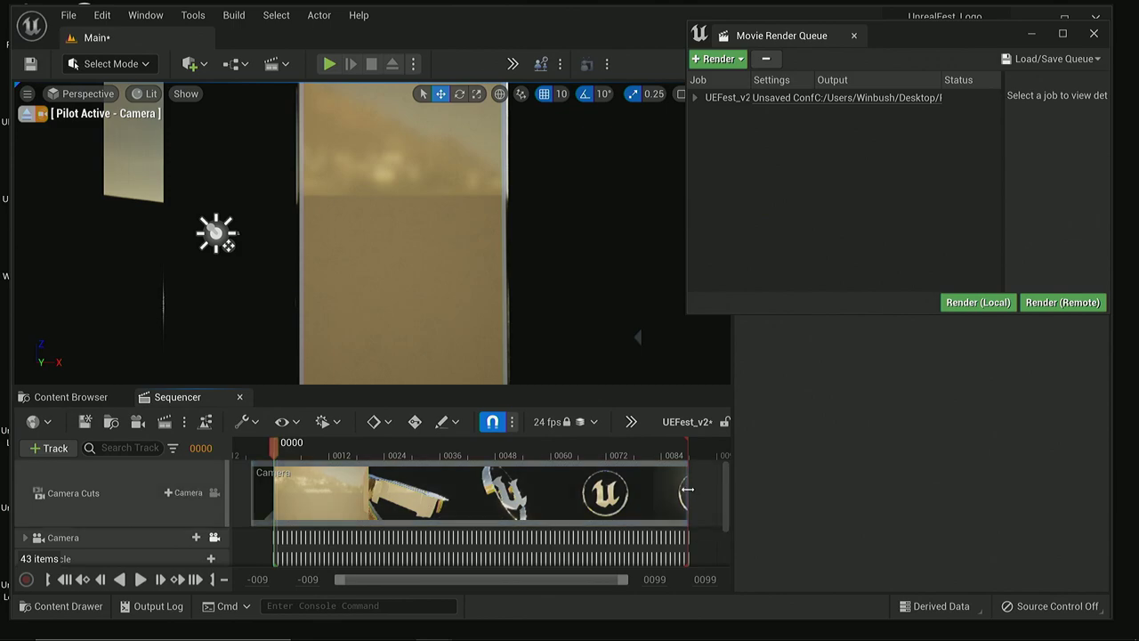
left_click_drag(687, 491, 702, 489)
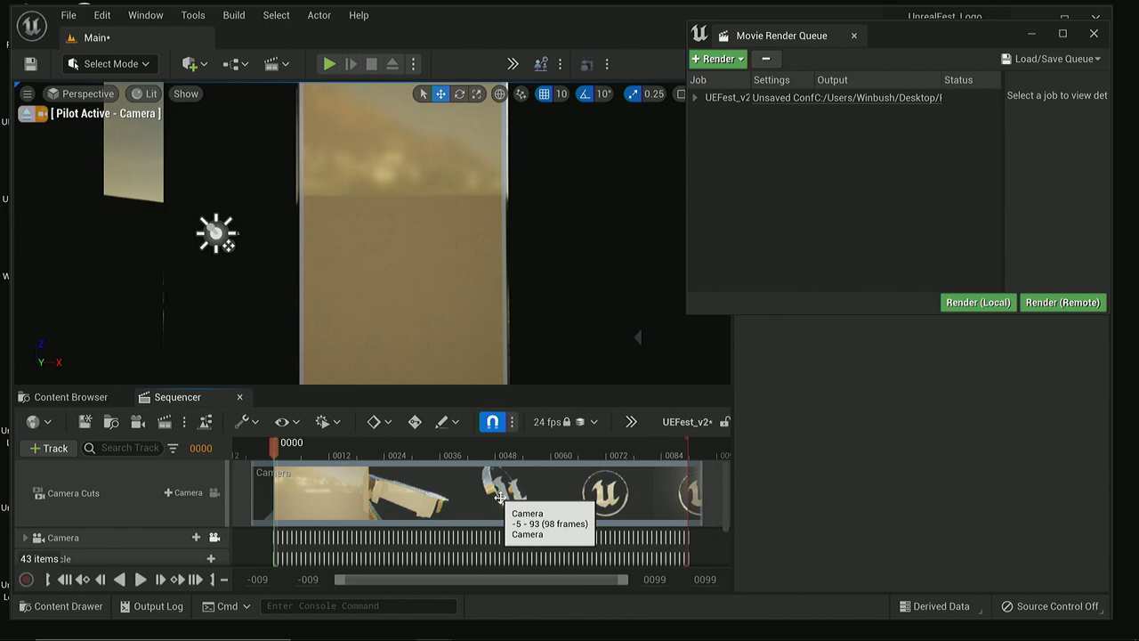
left_click_drag(273, 447, 417, 452)
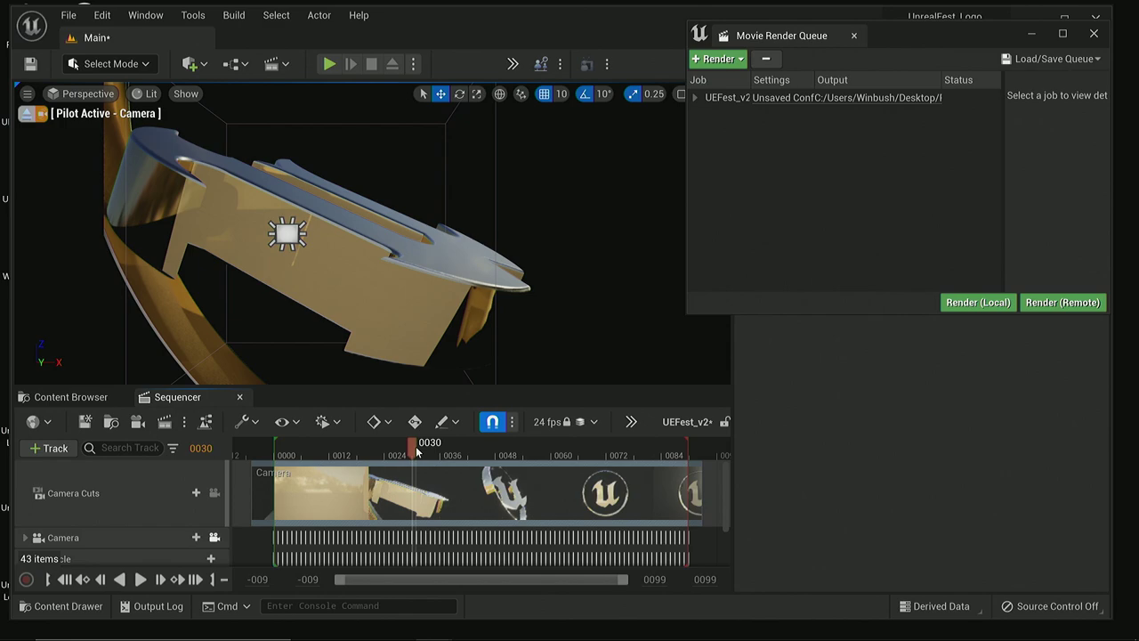
Step: Save UEFest_v2 and render all 90 queued frames locally via Render (Local)
left_click_drag(954, 42, 904, 37)
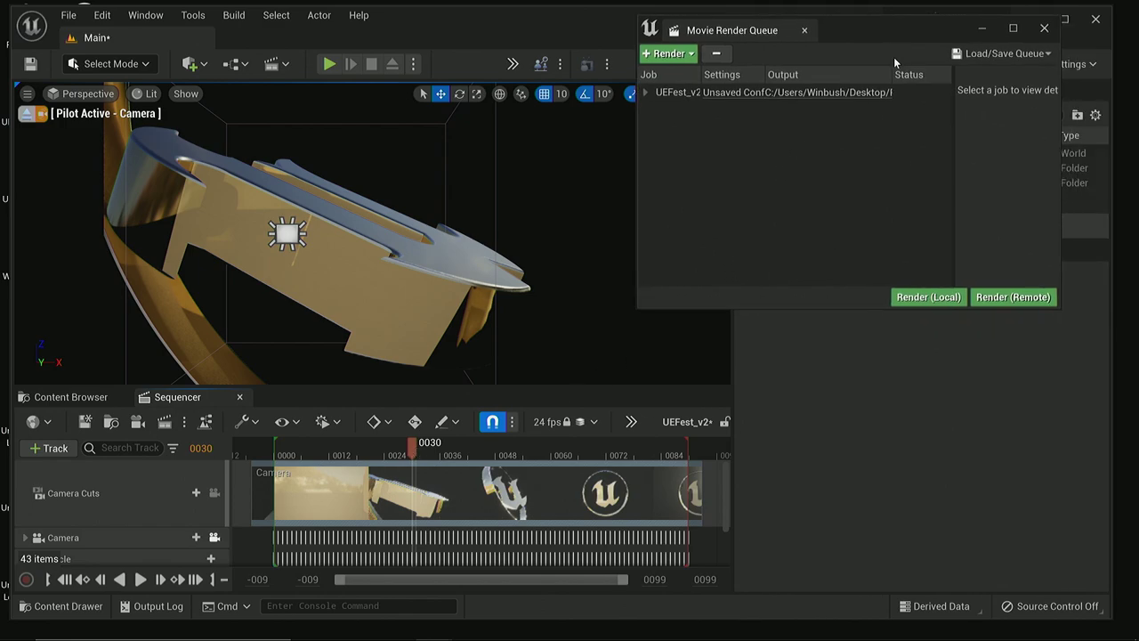
left_click(85, 422)
left_click(928, 297)
left_click_drag(904, 31, 852, 250)
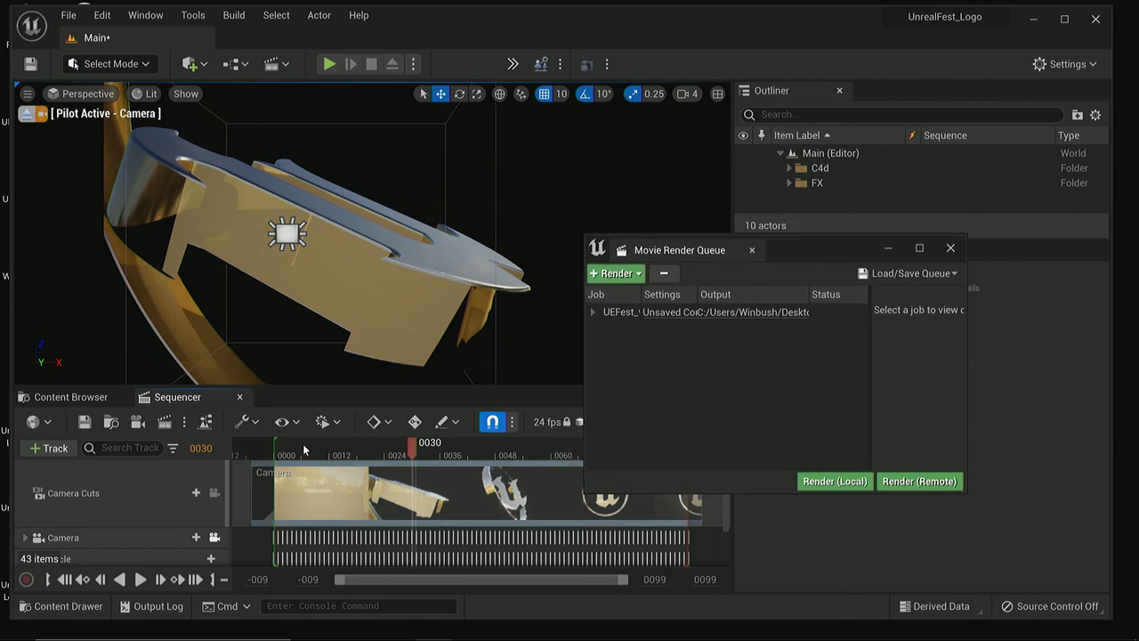
Step: Scrub to frames 0027 and 0031, then select the Camera actor in the C4d folder
left_click_drag(305, 449, 422, 449)
left_click_drag(801, 249, 592, 283)
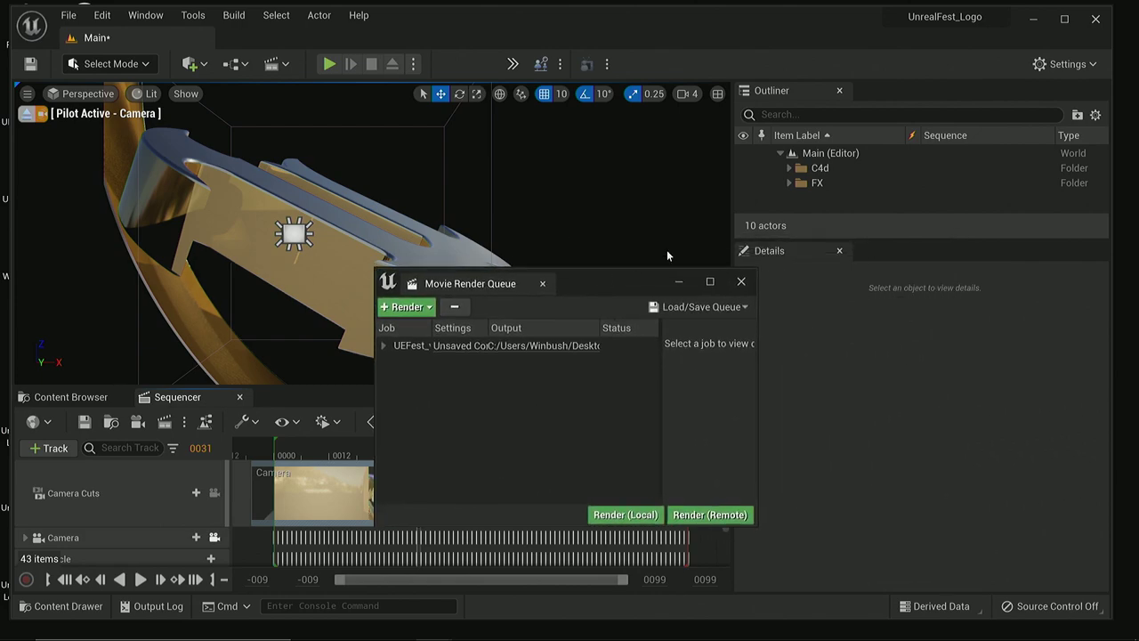
left_click(788, 169)
left_click_drag(886, 239, 885, 300)
left_click_drag(614, 290, 510, 248)
left_click(862, 197)
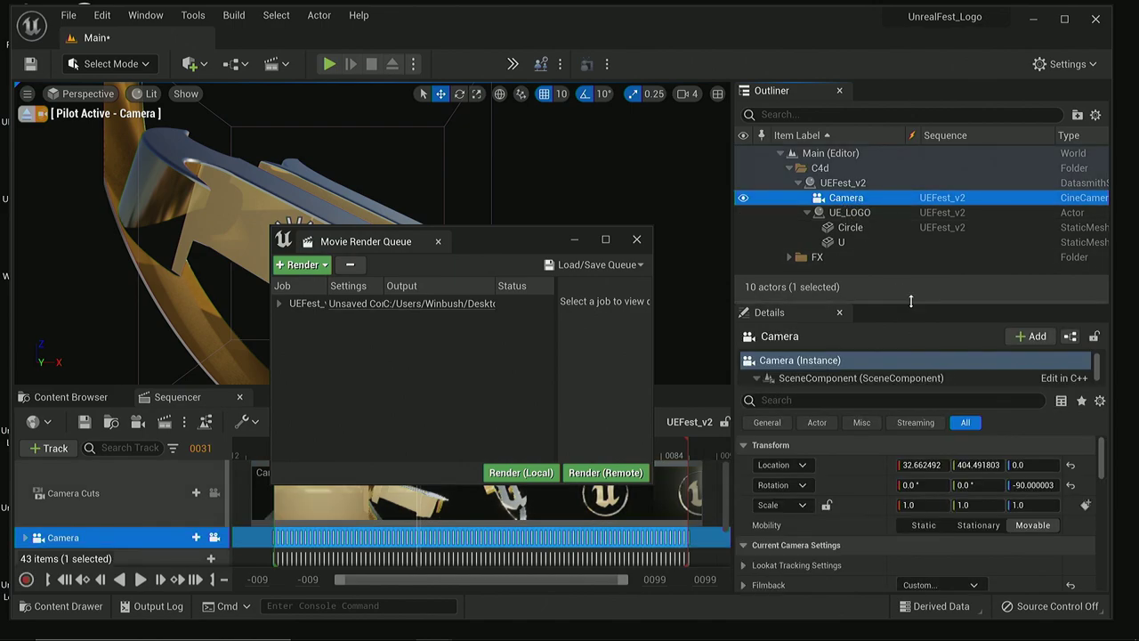
Step: Set the Camera's Focus Method to Disable under Focus Settings
left_click_drag(911, 300, 911, 240)
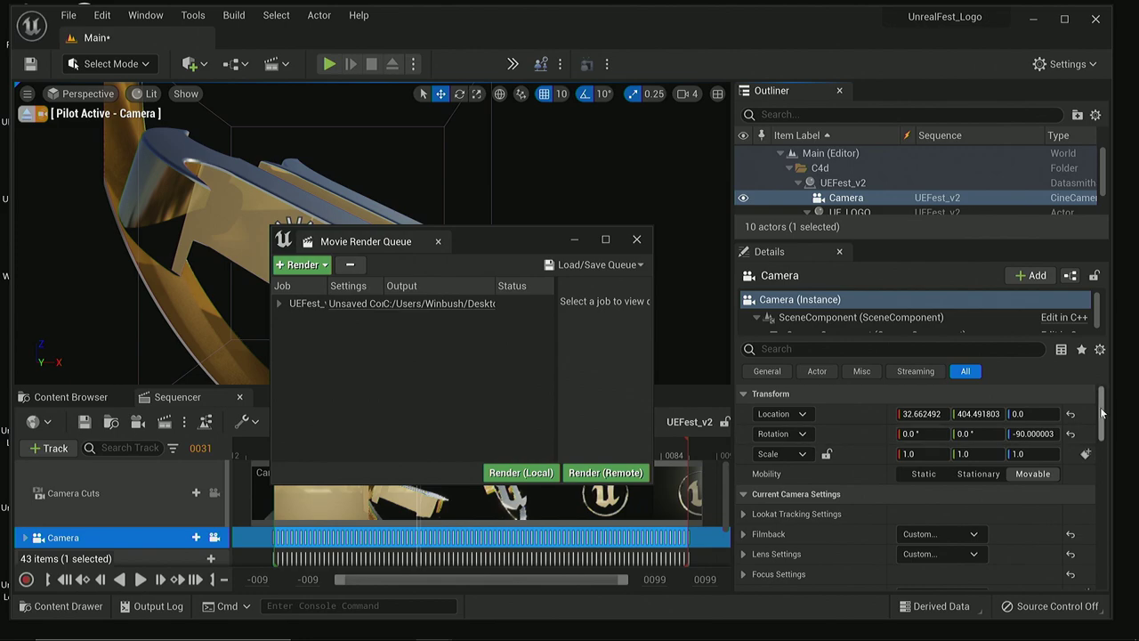
scroll(1103, 411, "down", 5)
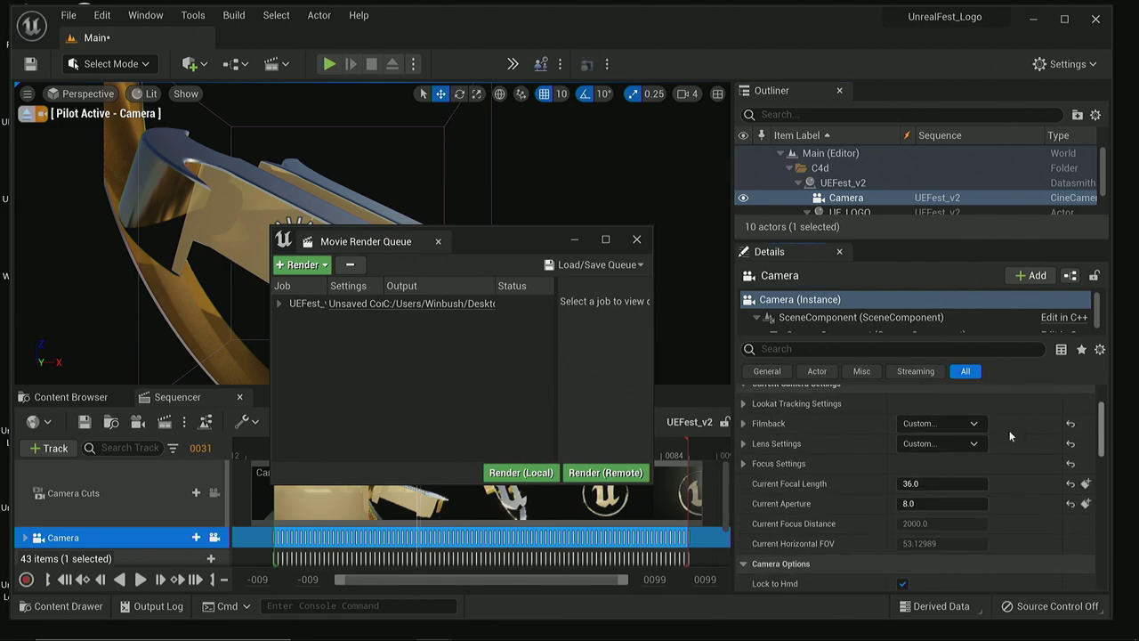
left_click(743, 464)
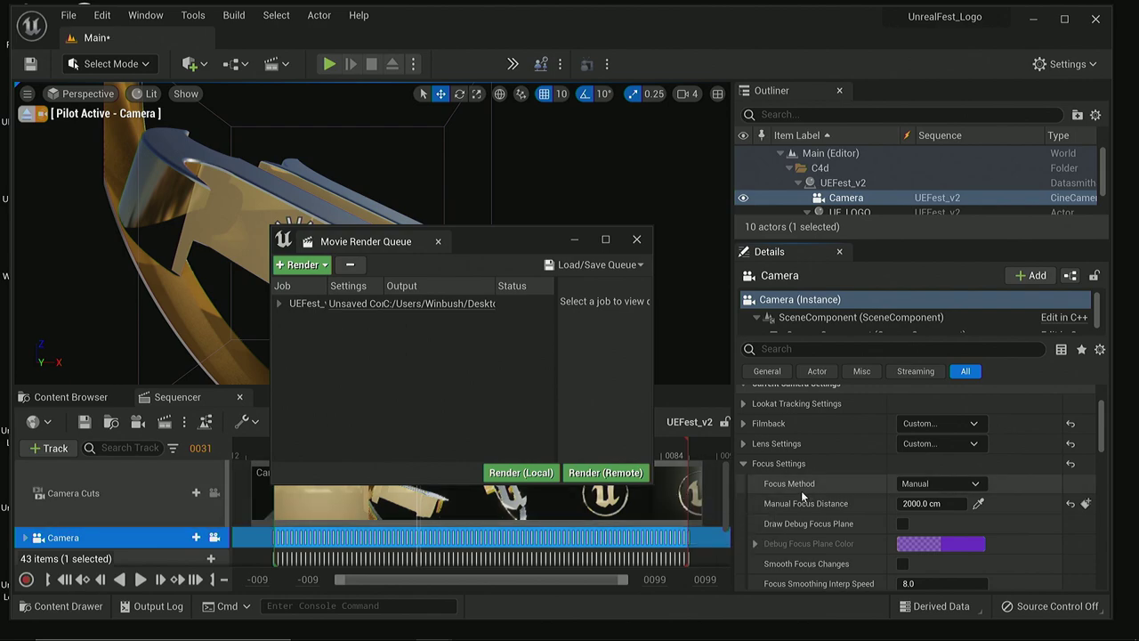
left_click(925, 485)
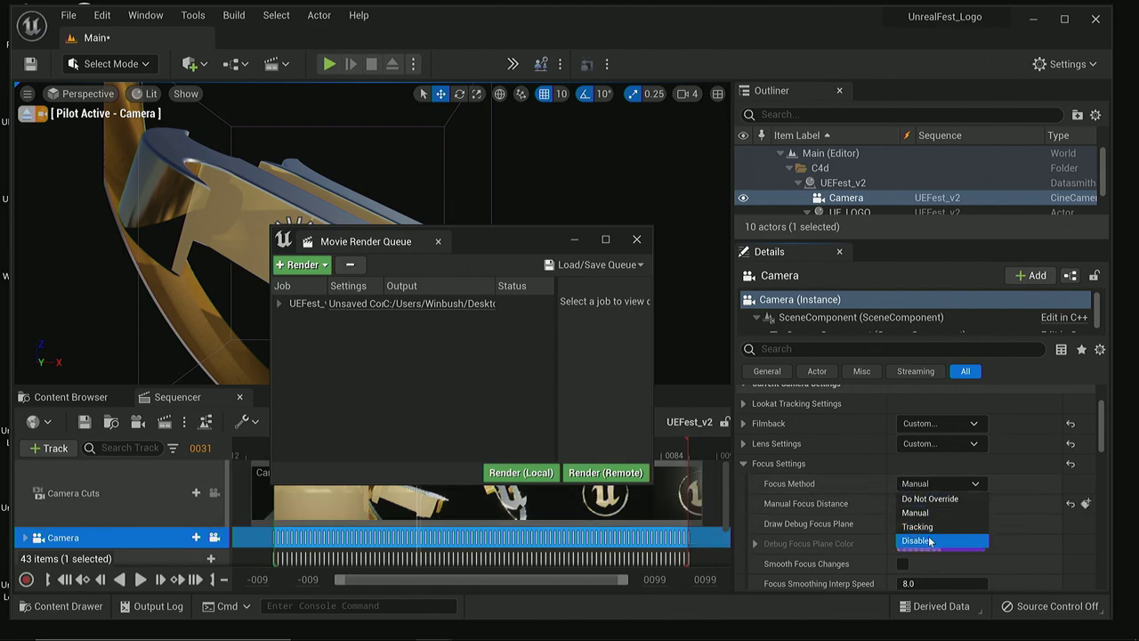
left_click(916, 539)
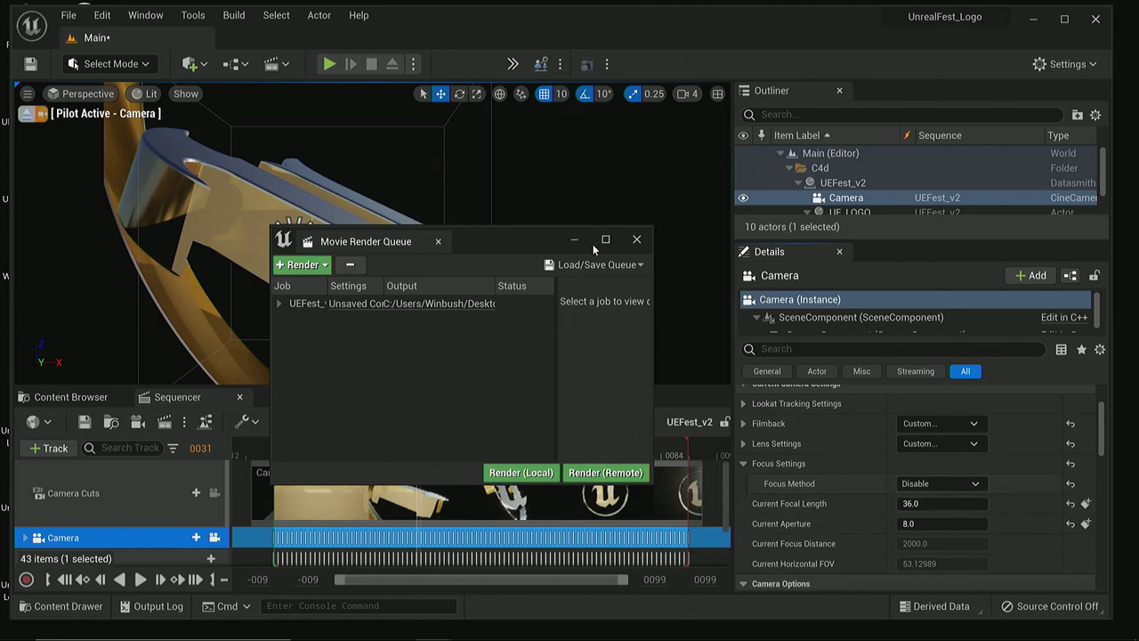
left_click_drag(593, 249, 684, 93)
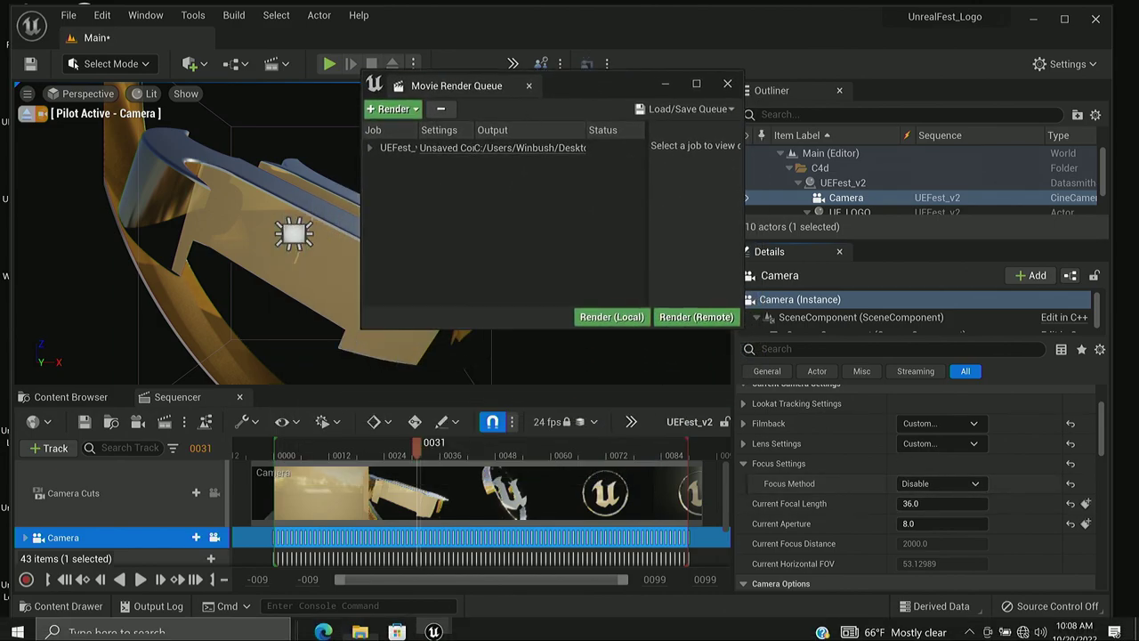
Step: Open the Desktop PreRender folder in File Explorer
key("super")
left_click(360, 631)
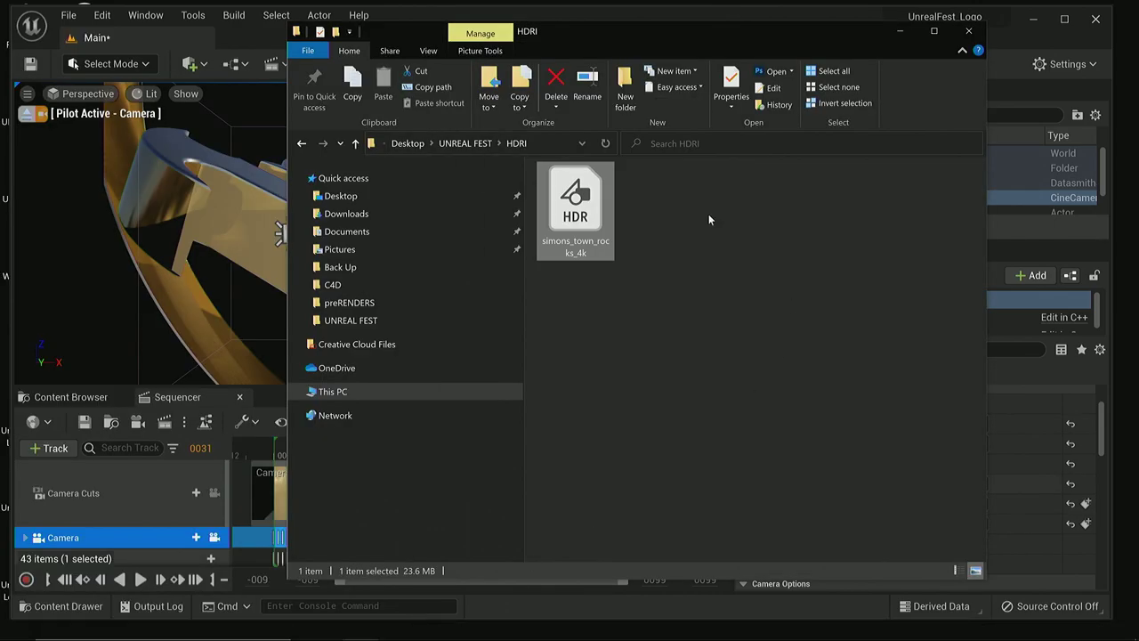
left_click(355, 196)
double_click(576, 205)
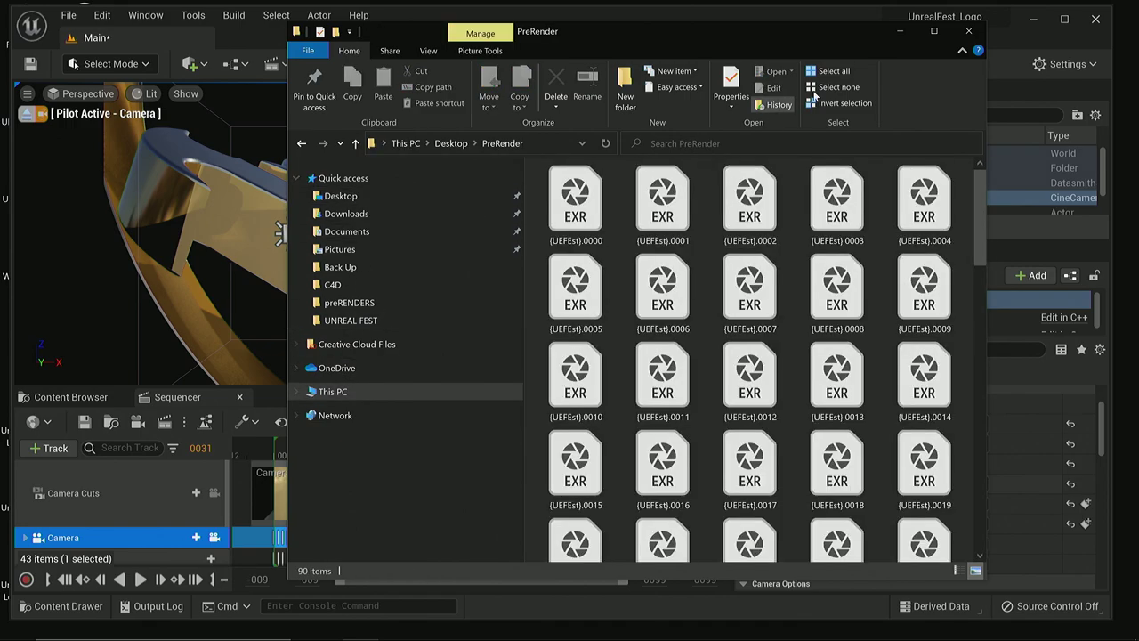
Step: Permanently delete all 90 EXR frames, then return to Unreal Engine
left_click(834, 70)
left_click(556, 108)
left_click(589, 139)
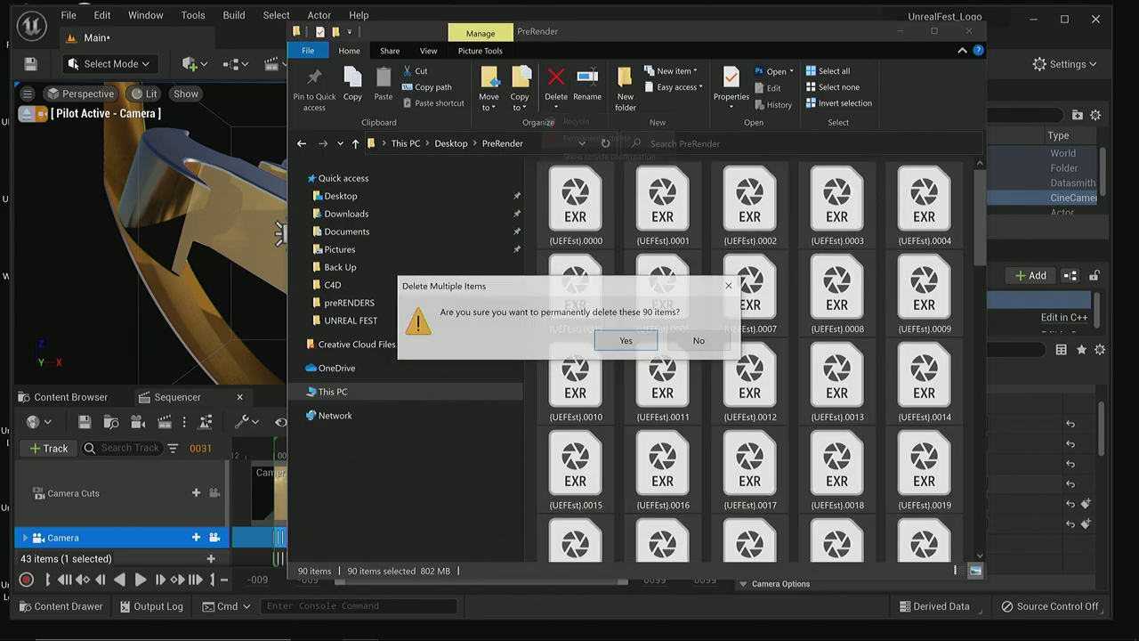
left_click(613, 342)
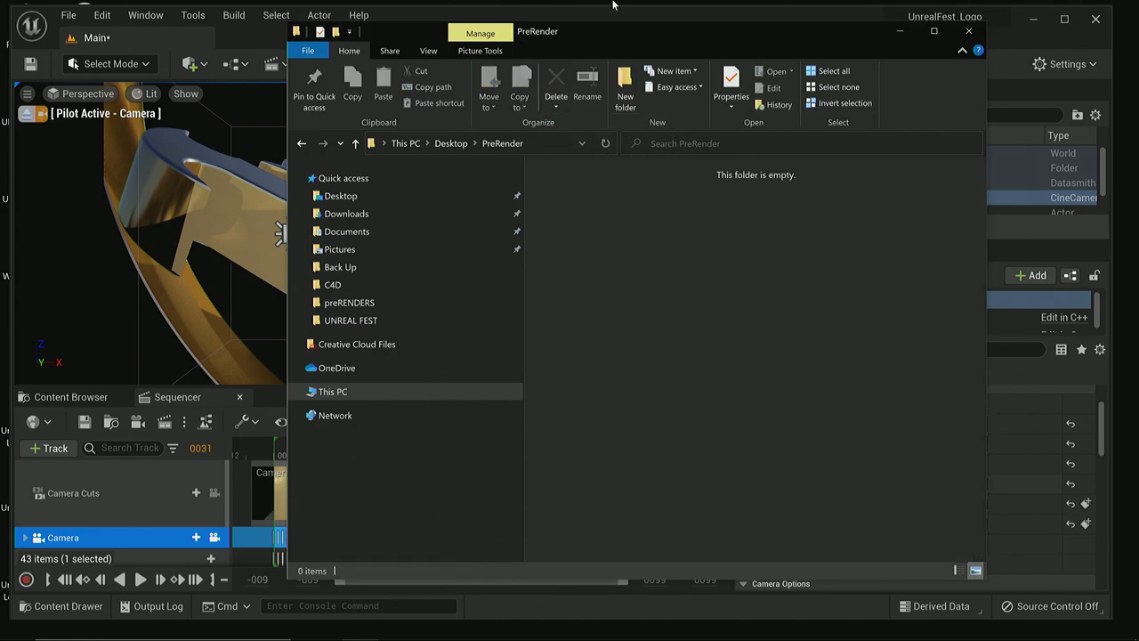
left_click(510, 17)
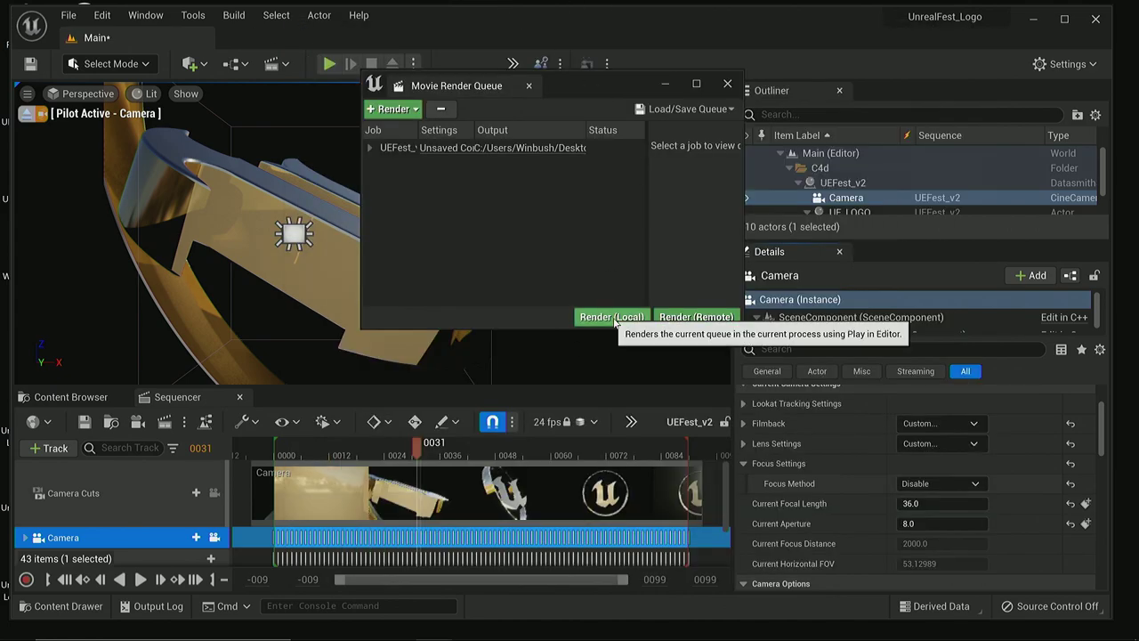
Step: Save all content including the Main level, then re-render UEFest_v2's 90 frames locally
left_click(71, 397)
left_click(169, 420)
left_click(695, 492)
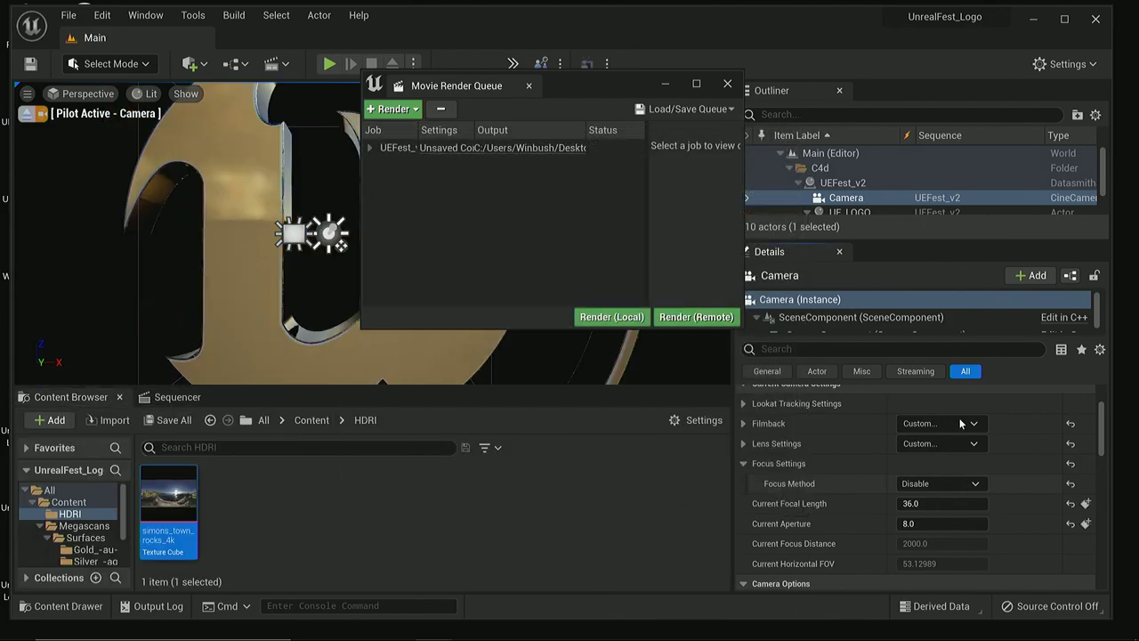
left_click(589, 317)
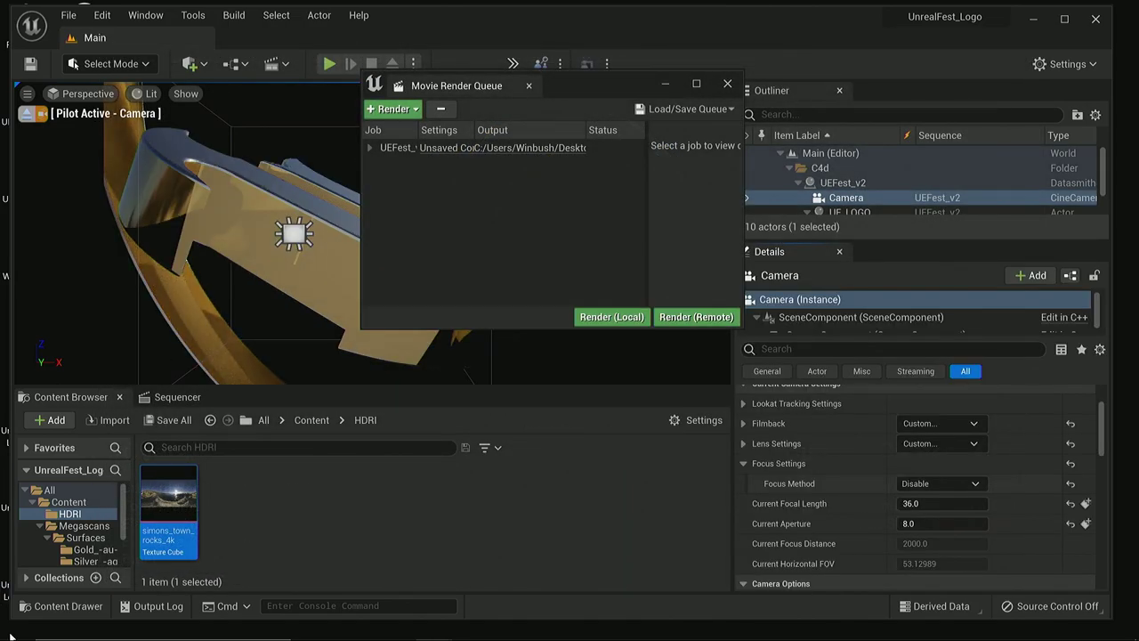
Step: Launch After Effects 2022, then close Unreal Editor and the PreRender Explorer window
left_click(19, 630)
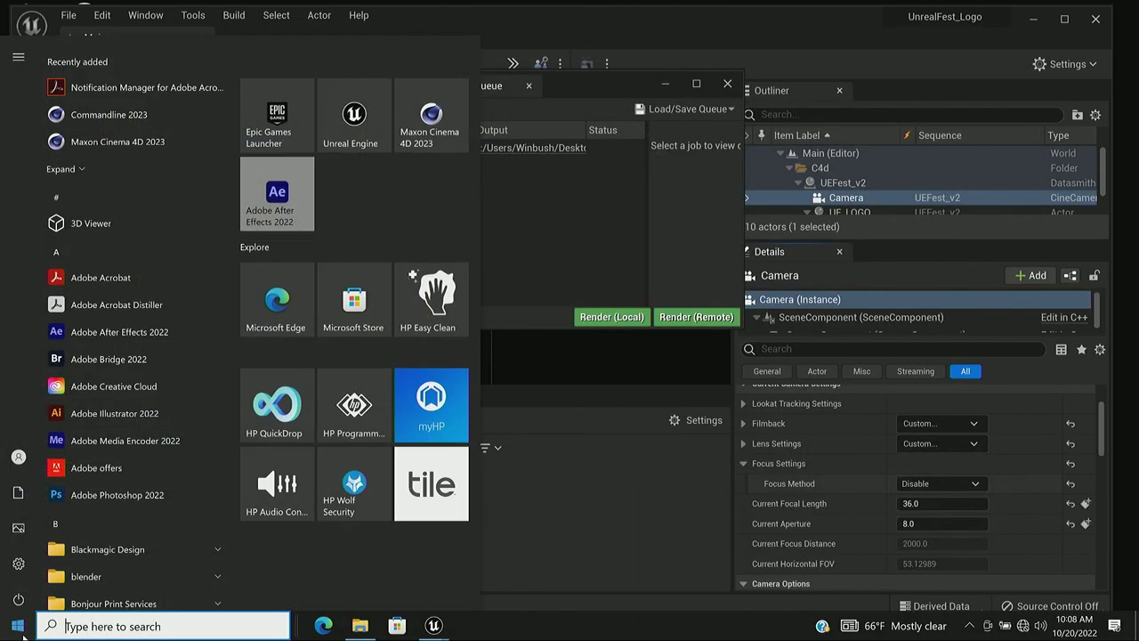
left_click(277, 193)
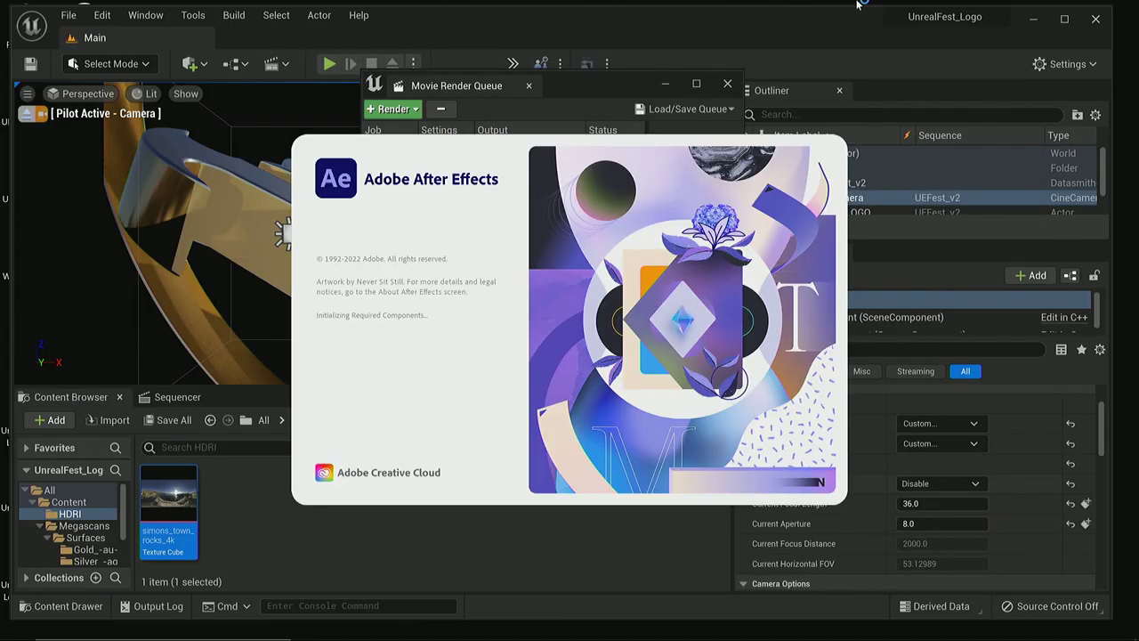
left_click(1096, 20)
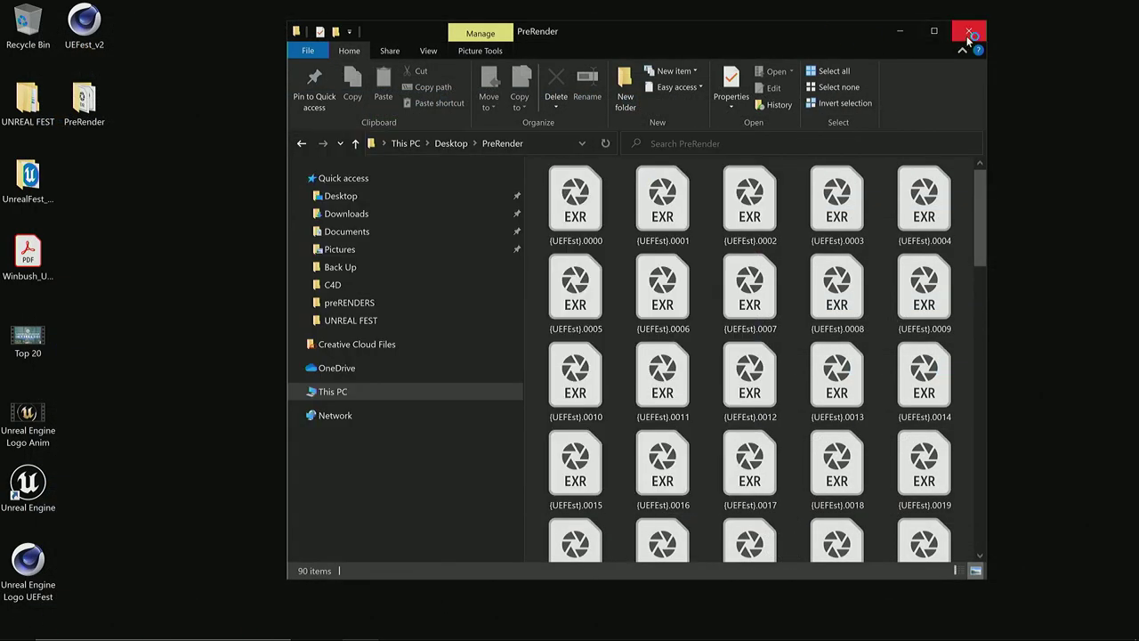
left_click(968, 33)
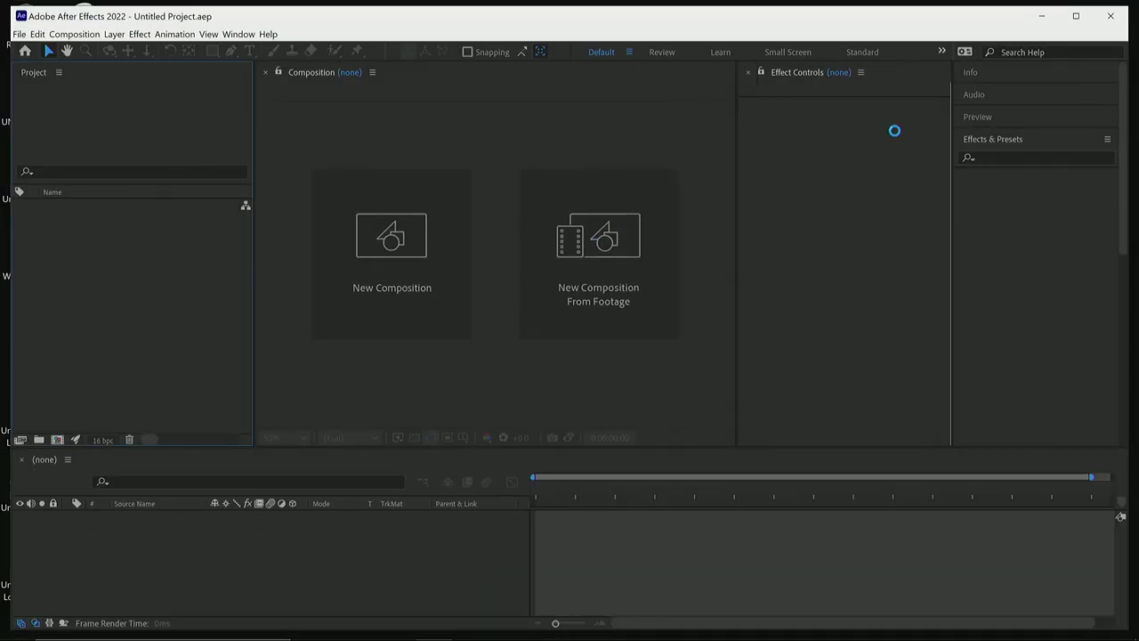
Step: Import (UE_Logo).0000 from preRENDERS as a 1920x1080, 30 fps OpenEXR sequence
left_click(1081, 16)
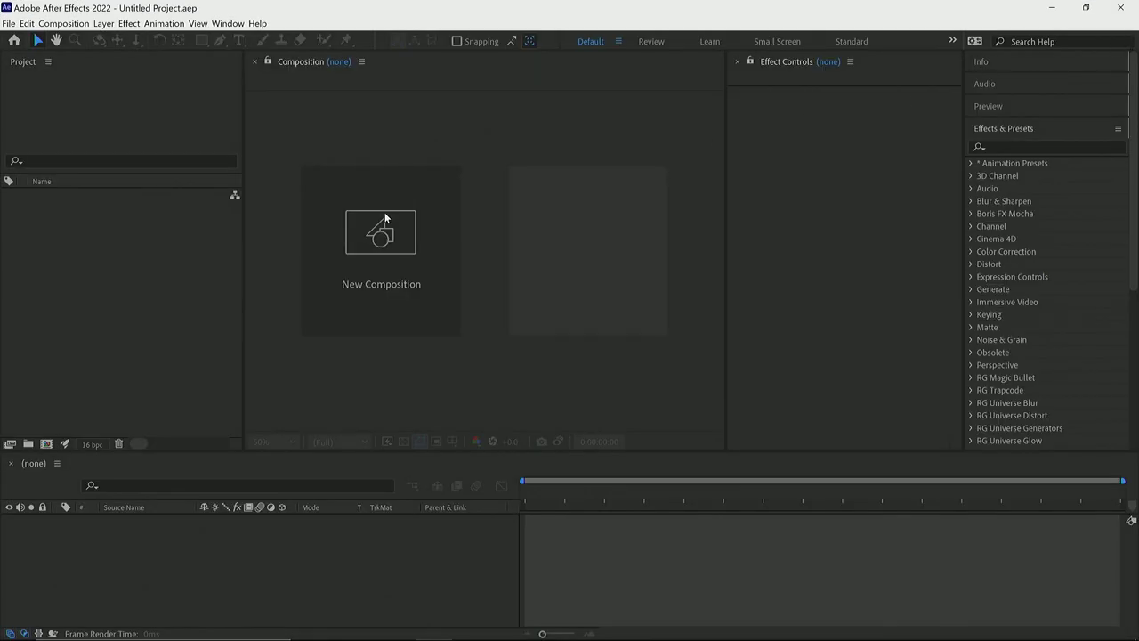
double_click(116, 288)
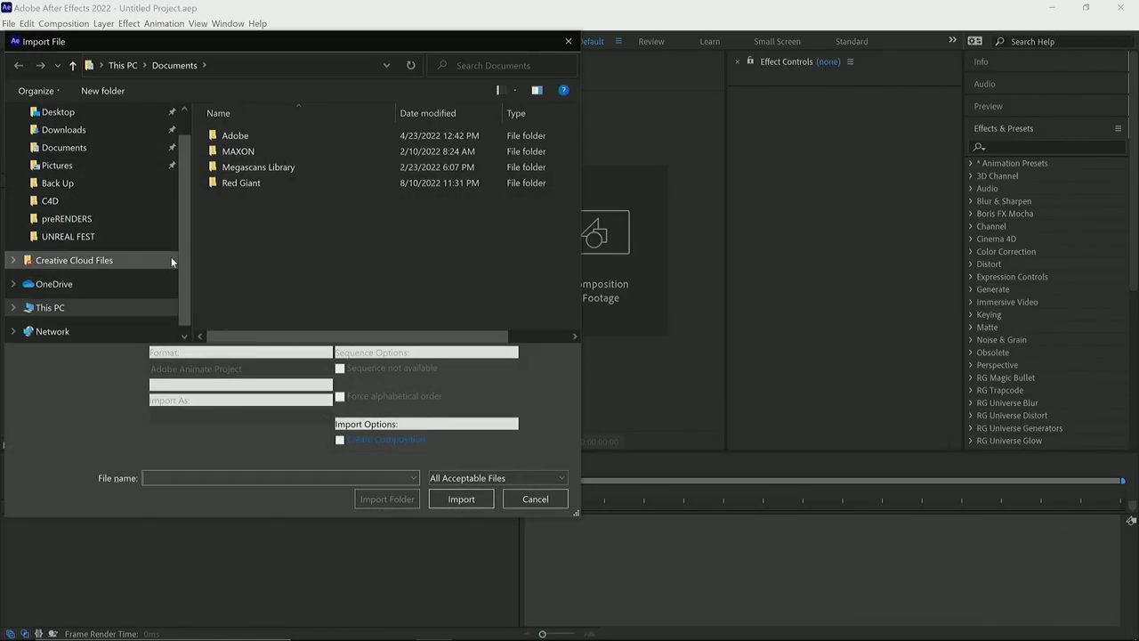
left_click(96, 220)
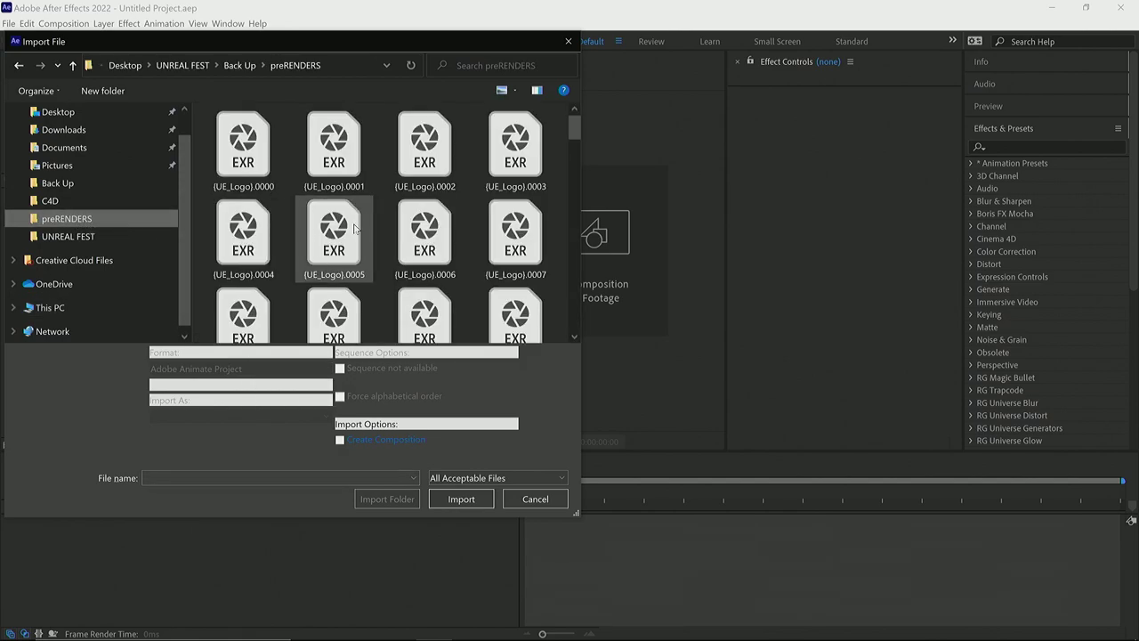
left_click(250, 150)
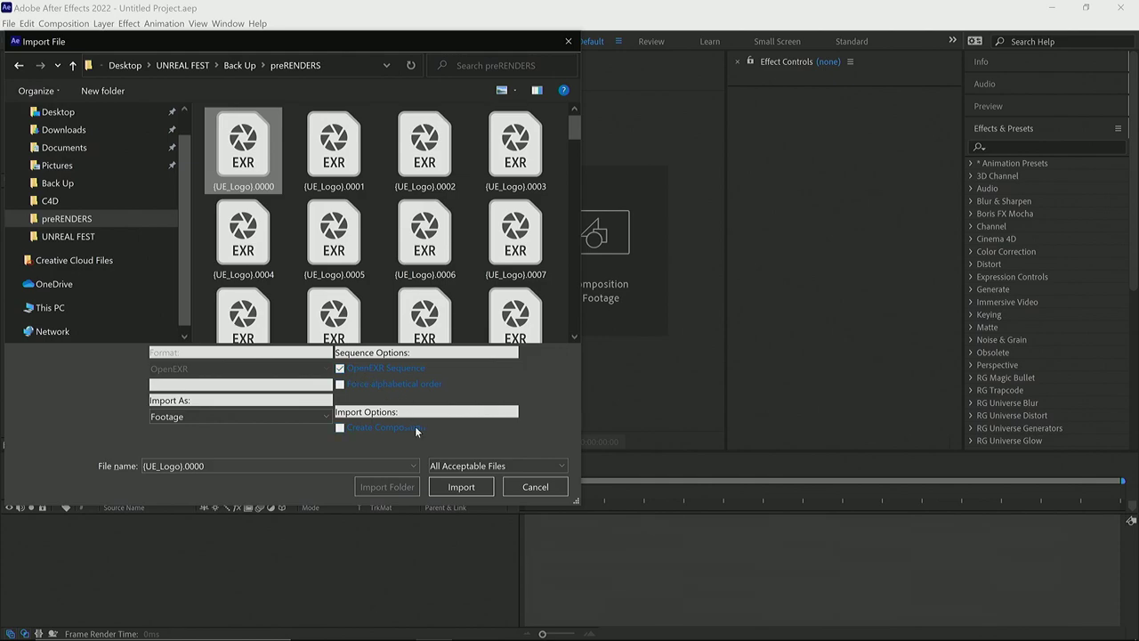
left_click(474, 491)
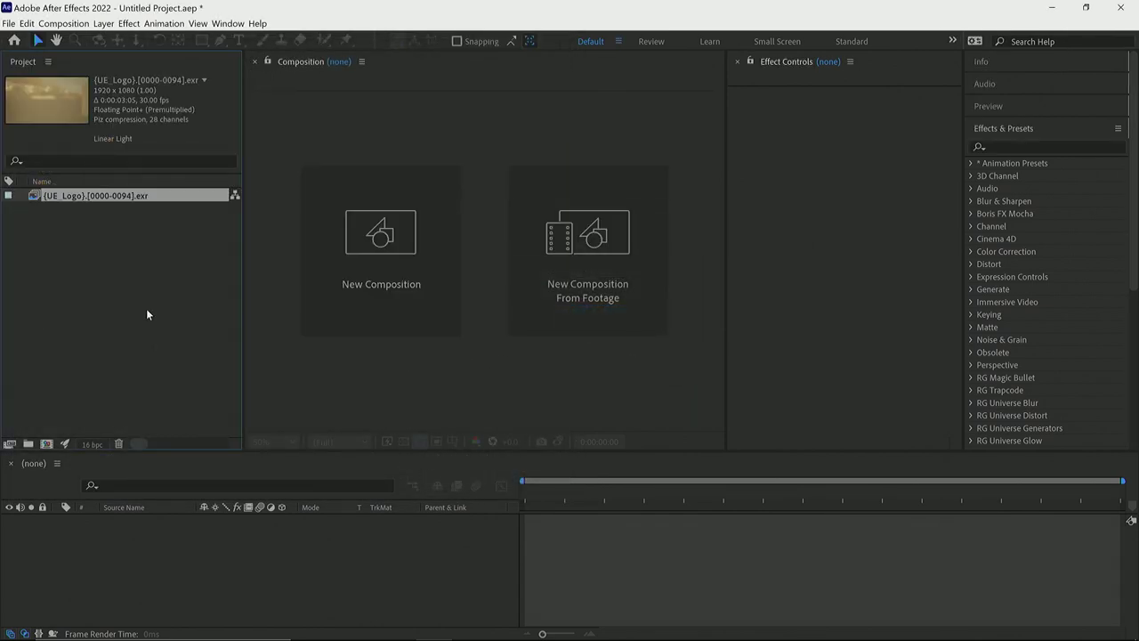
Step: Reinterpret the UE_Logo EXR sequence to assume 24 fps instead of 30
right_click(152, 196)
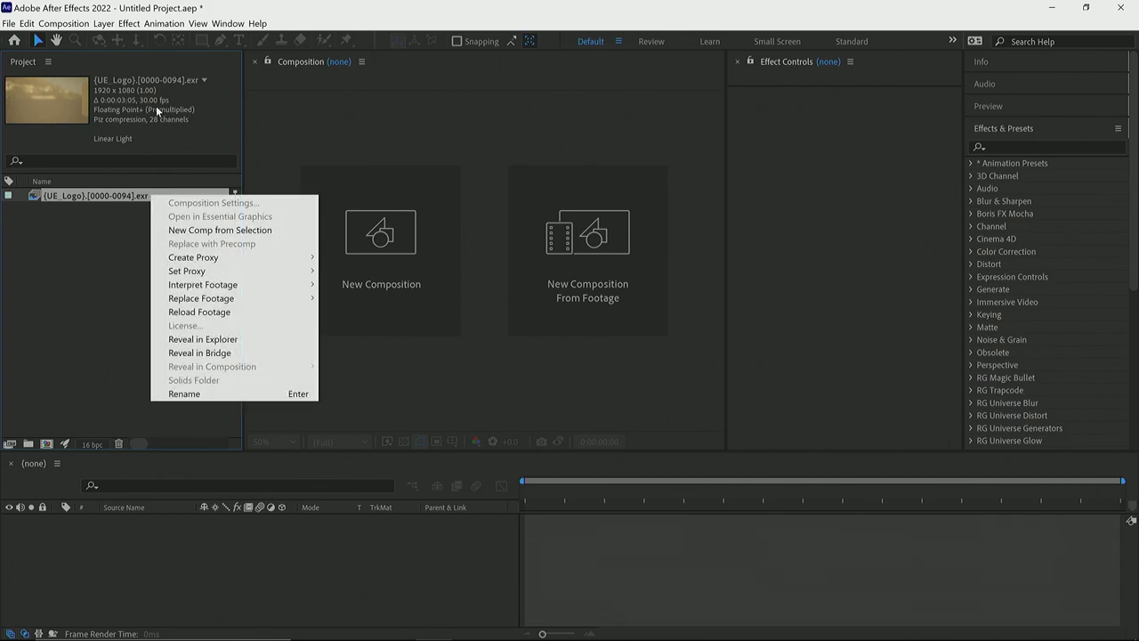
mouse_move(238, 298)
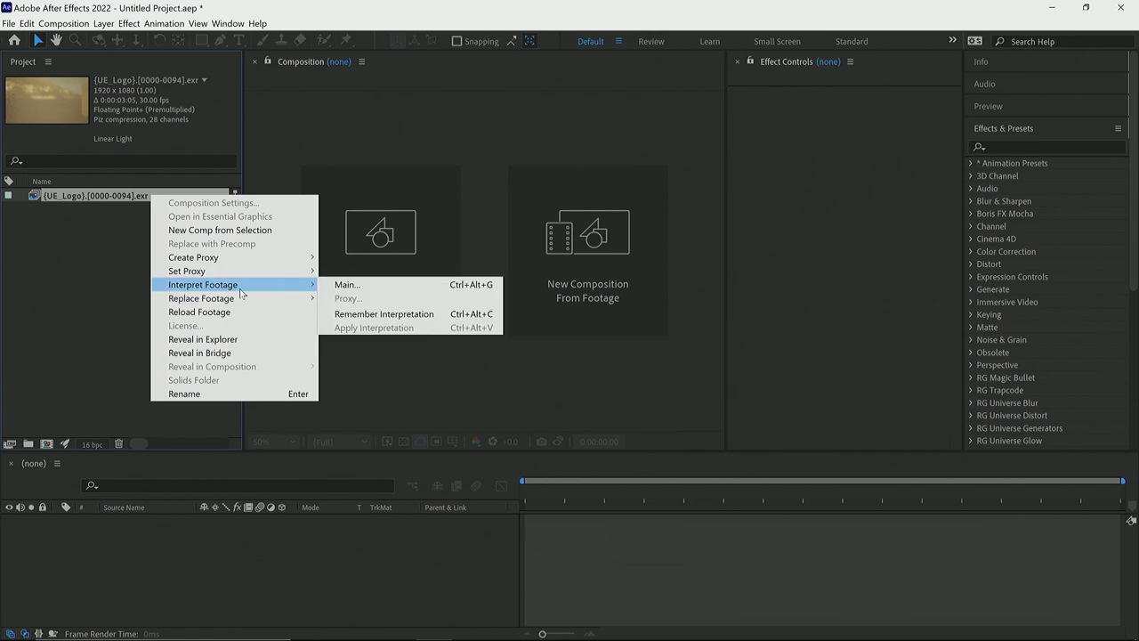
left_click(349, 285)
type("24")
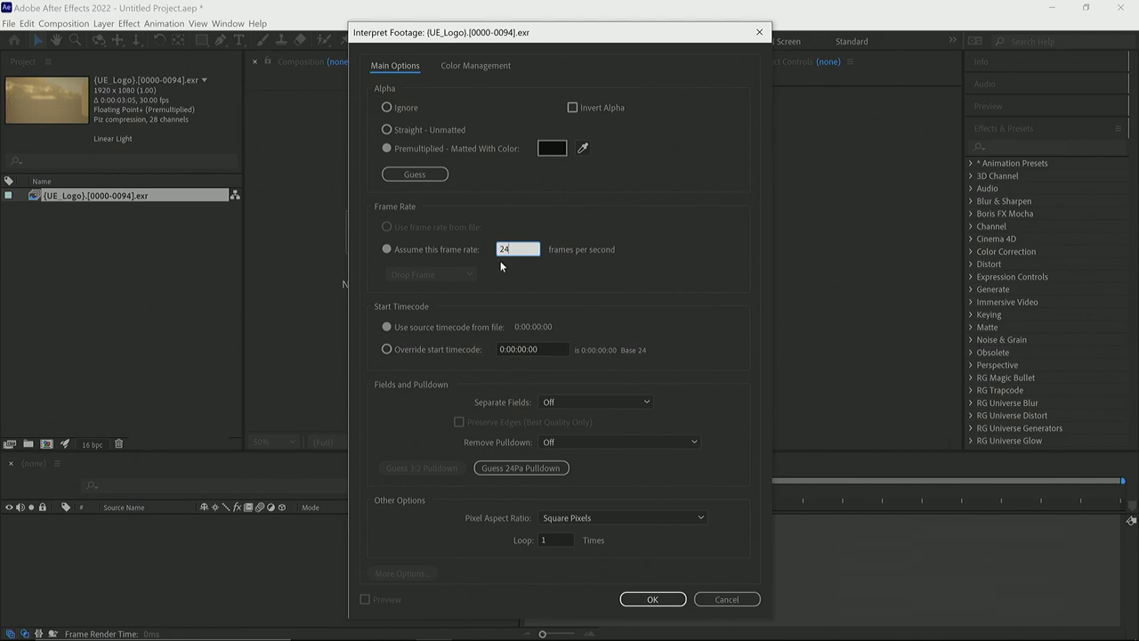
left_click(643, 601)
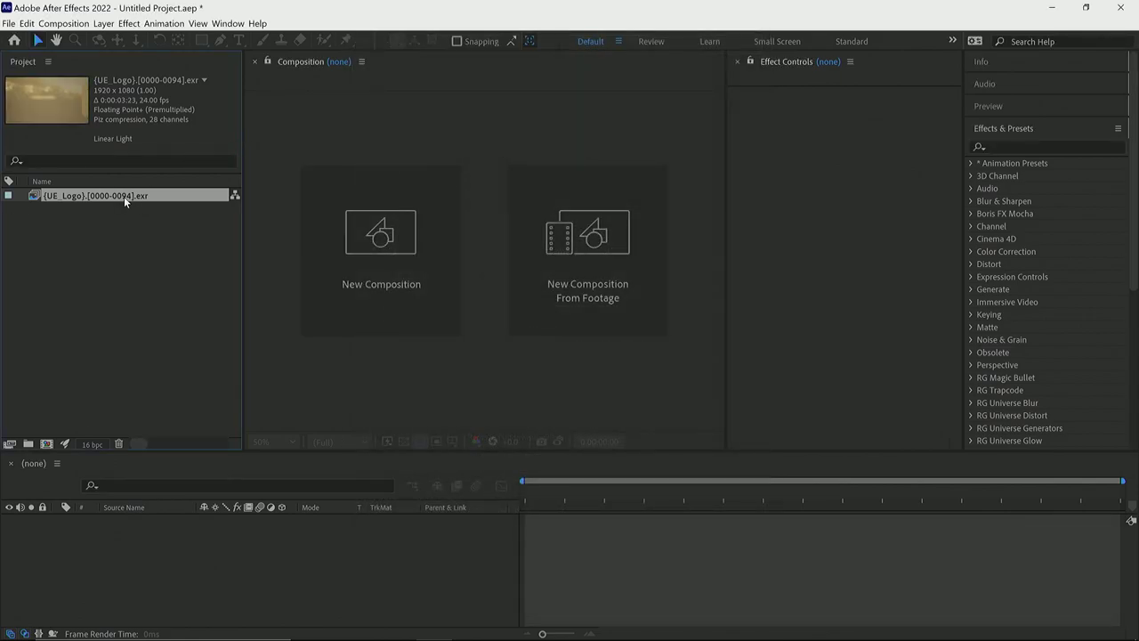
Step: Create a UE_Logo composition from the EXR sequence and view it at 100% size
left_click_drag(170, 549, 171, 548)
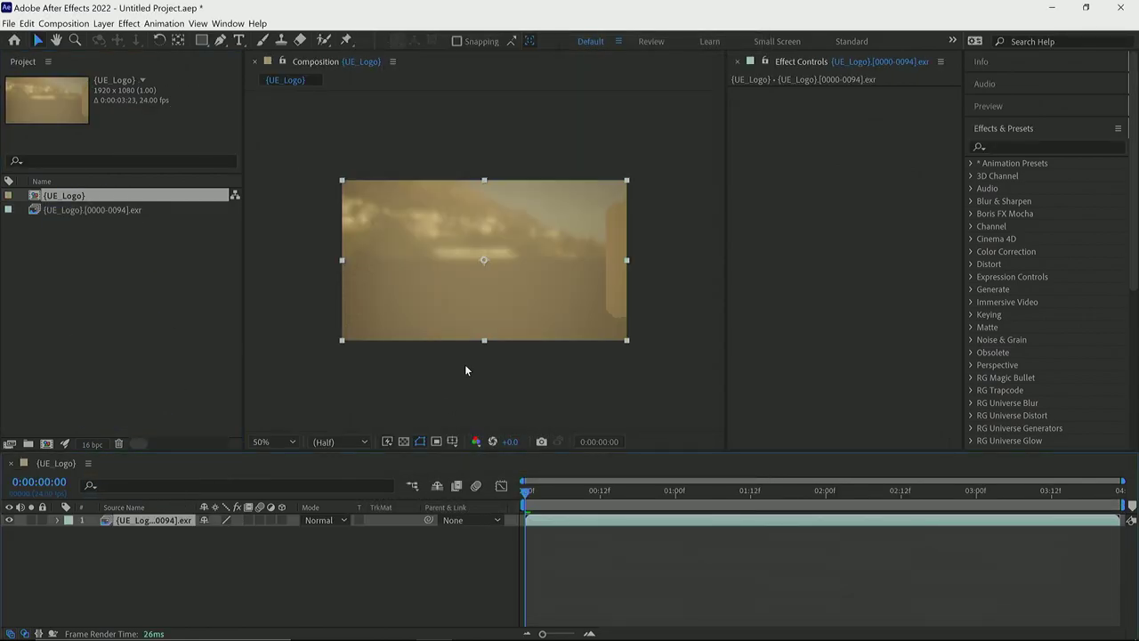
left_click_drag(538, 492, 895, 492)
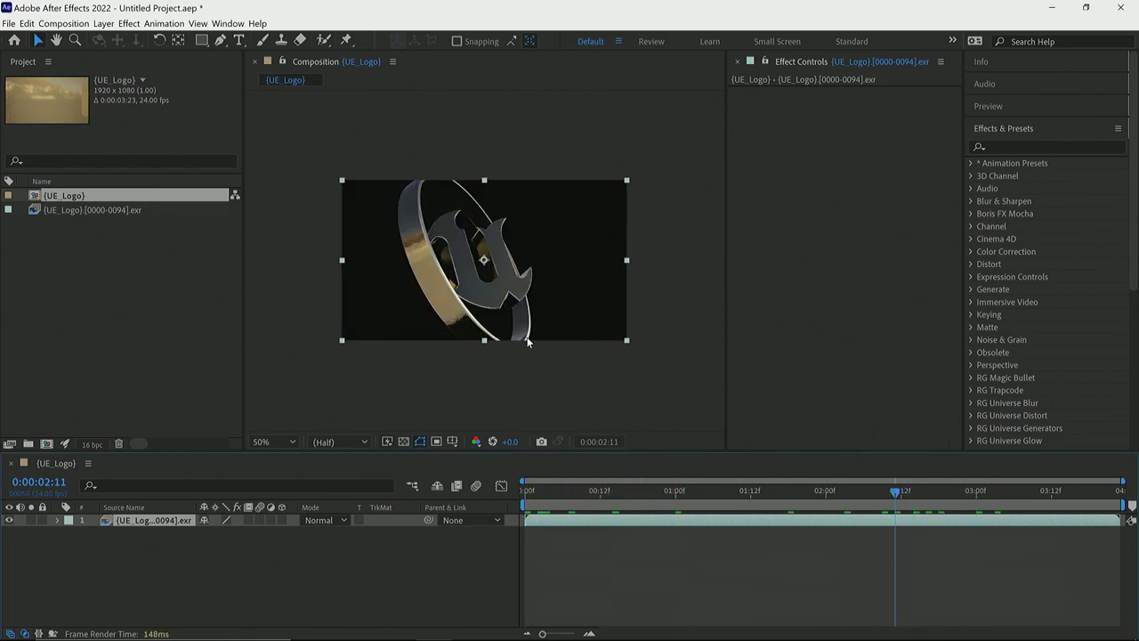
key("period")
Step: Turn on the transparency checkerboard and scrub around the two-second mark to inspect the logo
left_click_drag(569, 492, 744, 492)
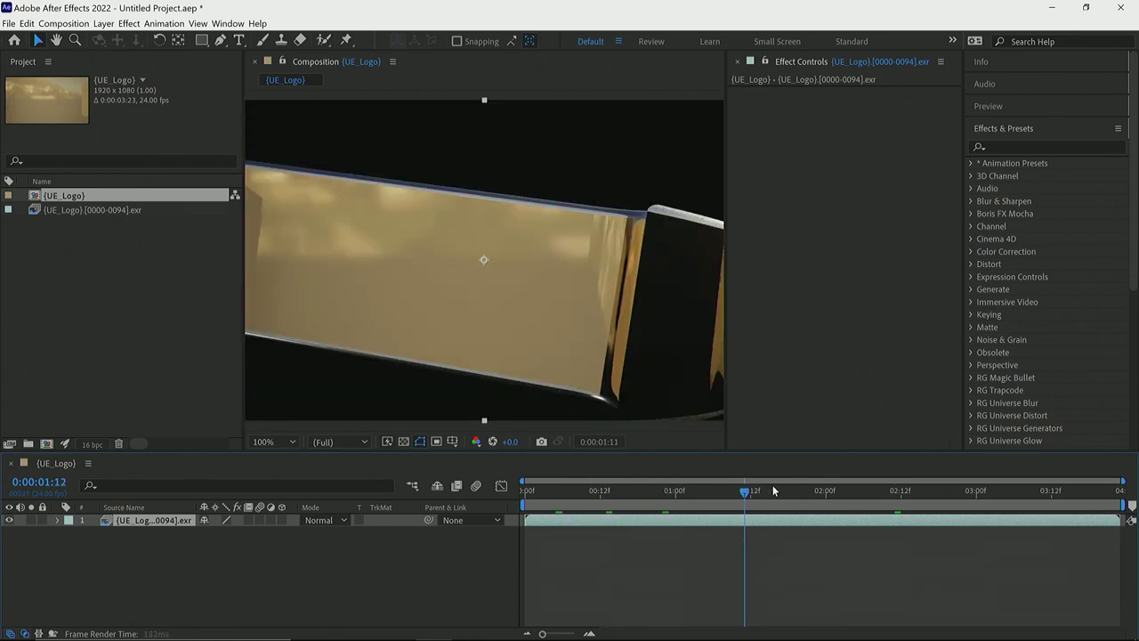
left_click(826, 490)
left_click(403, 441)
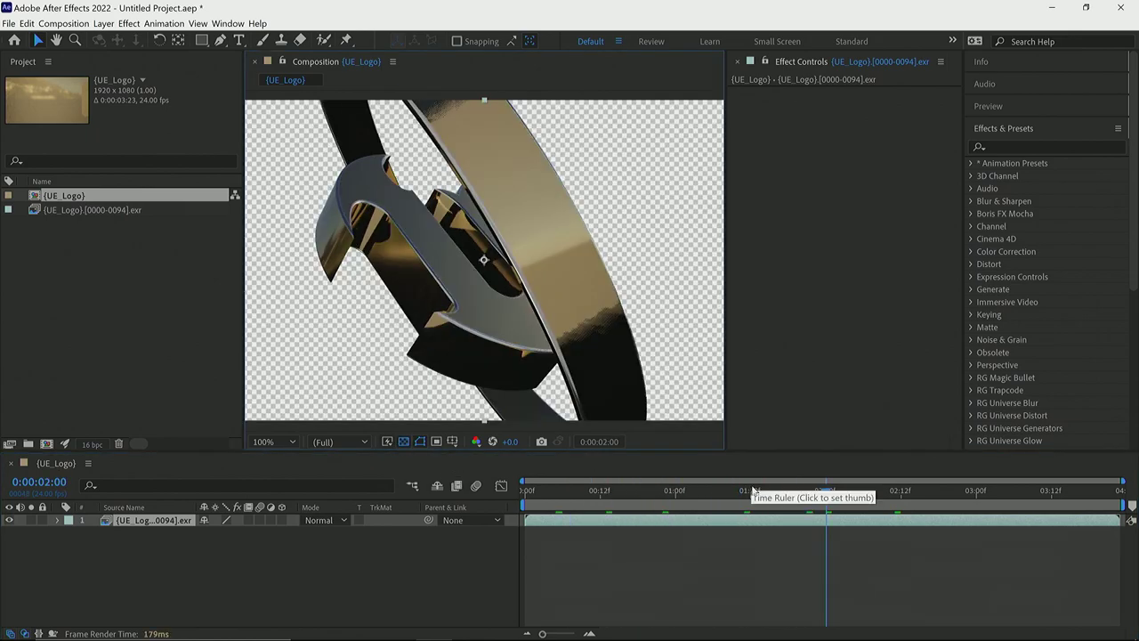
left_click_drag(860, 492, 740, 482)
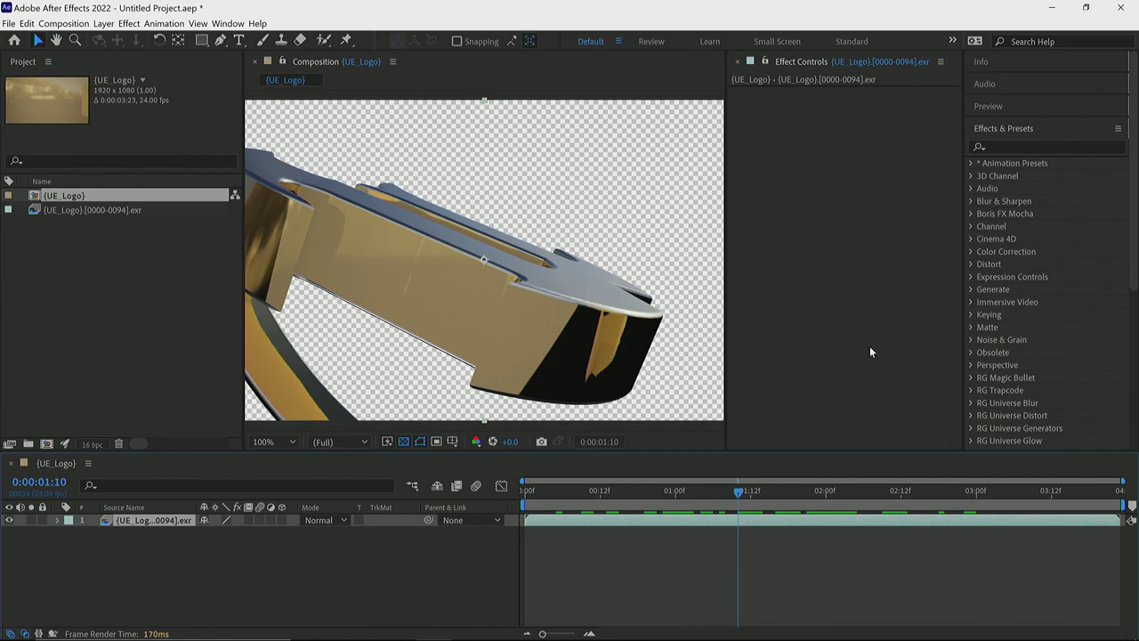
left_click(1012, 144)
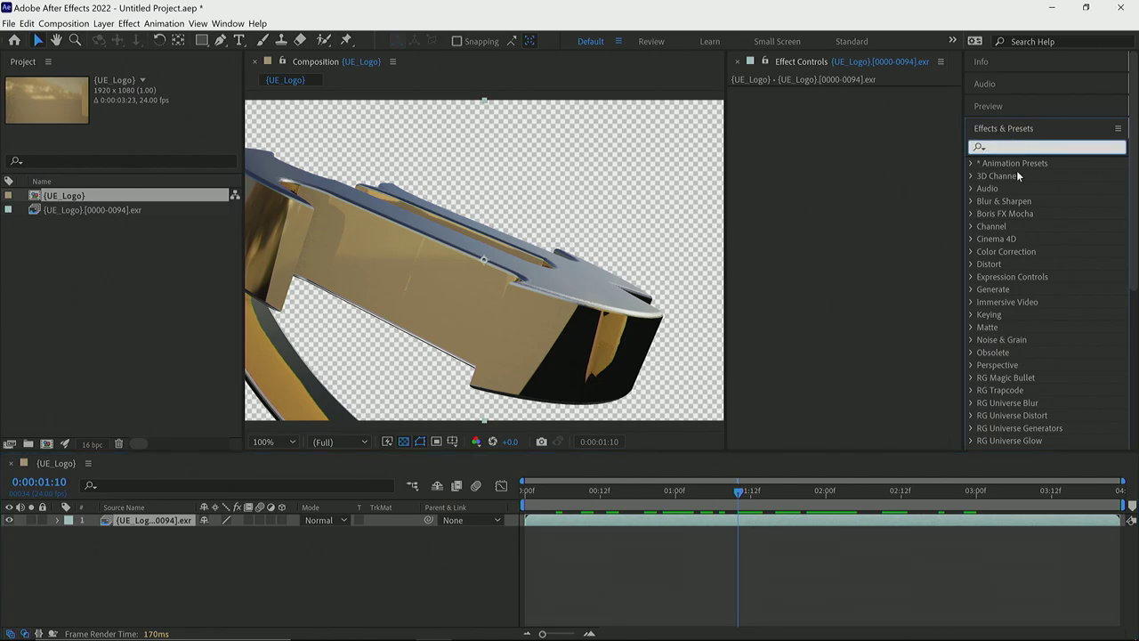
Step: Apply the Cryptomatte effect to the logo layer and scrub to check the matte colours
type("cry")
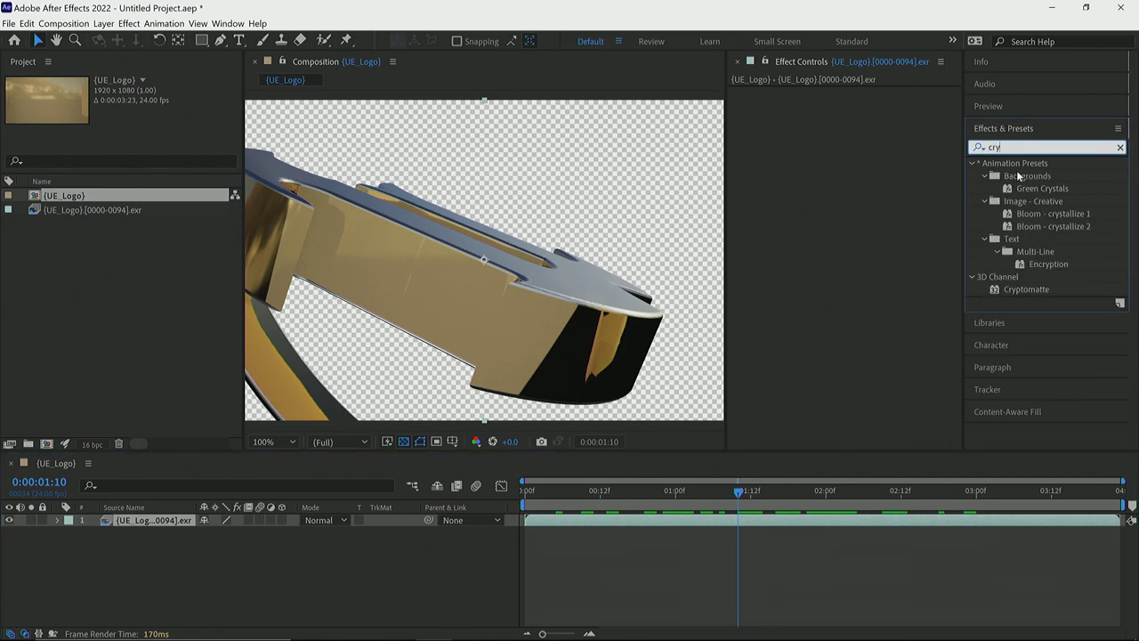
left_click(1032, 290)
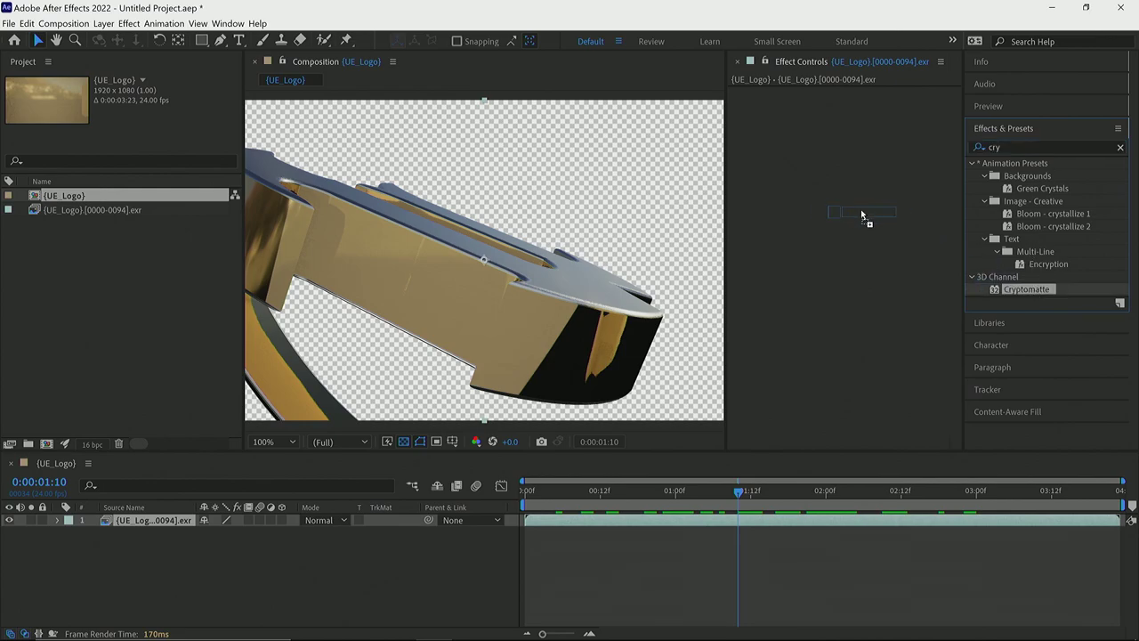
left_click_drag(861, 213, 859, 212)
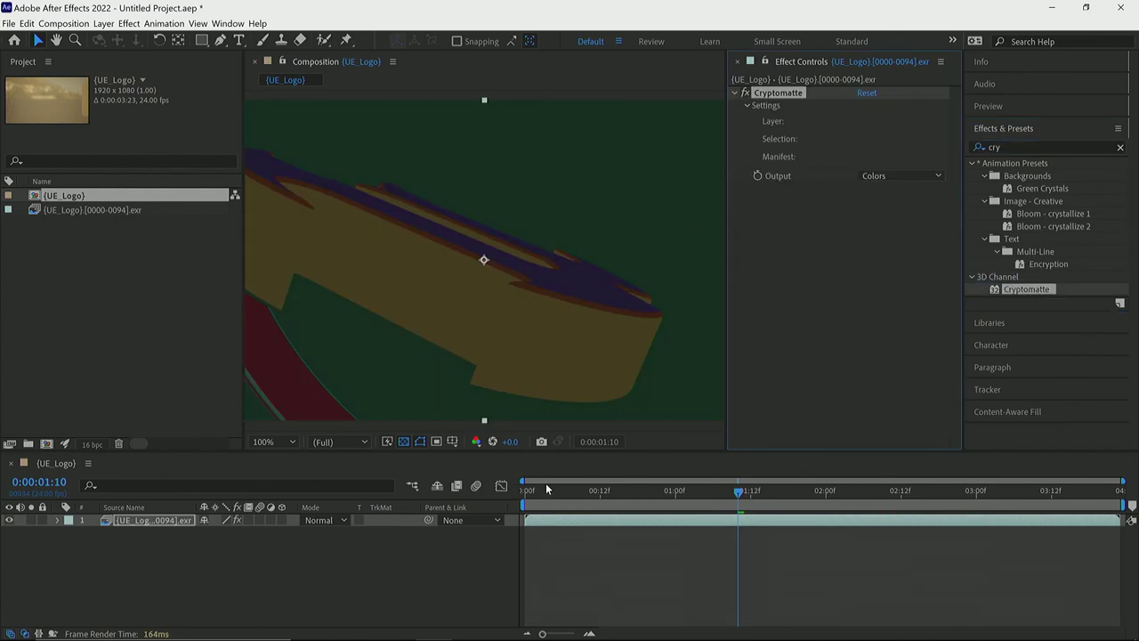
left_click_drag(546, 488, 676, 490)
mouse_move(764, 494)
left_mouse_down()
mouse_move(957, 501)
mouse_move(763, 488)
left_mouse_up()
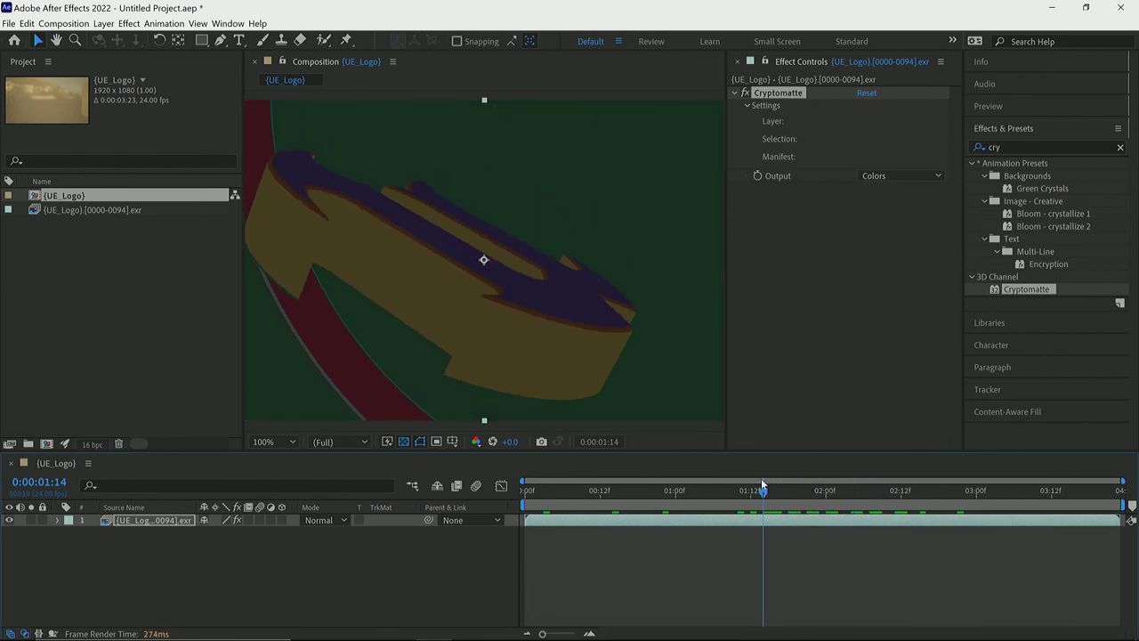
Step: Pick the gold U letter in Cryptomatte, set Output to Matted RGBA, and preview
left_click(795, 93)
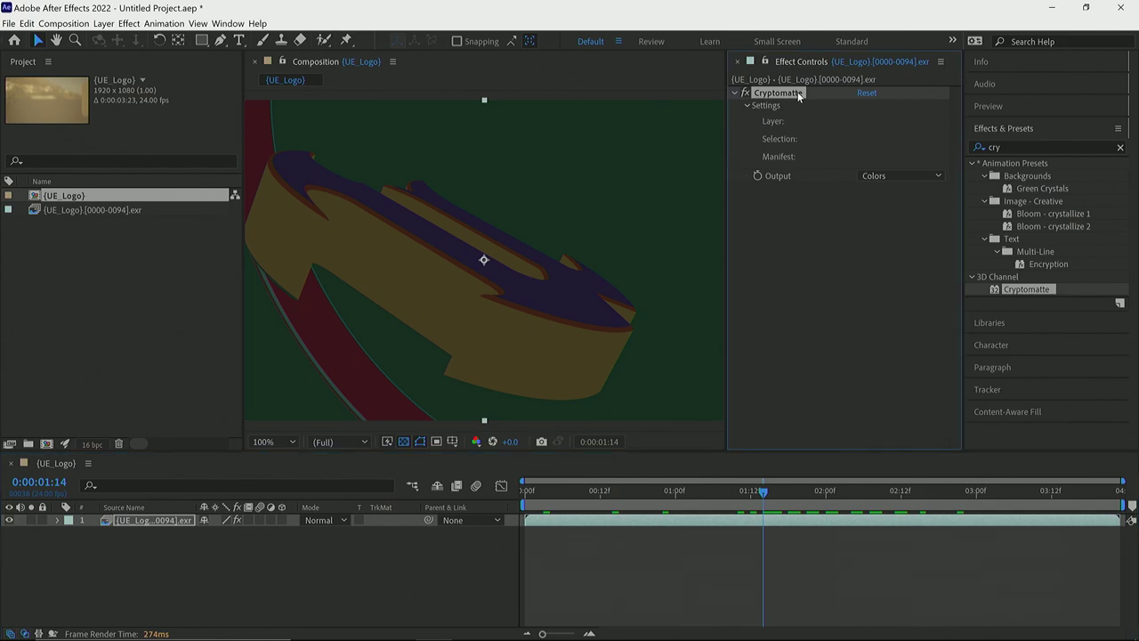
left_click(442, 306)
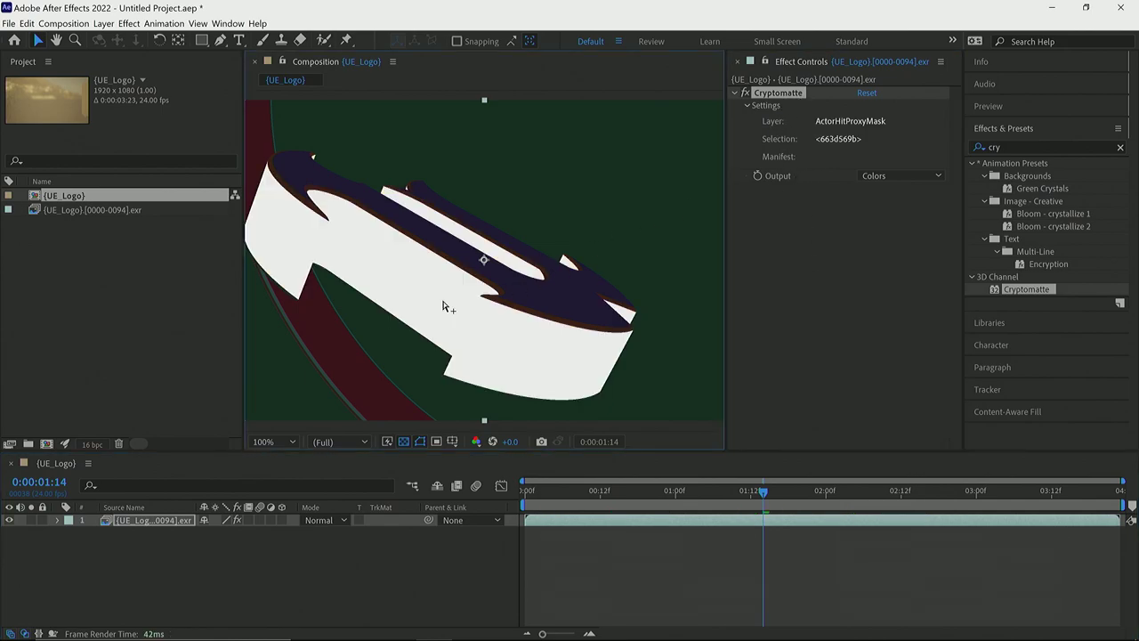
left_click(897, 178)
left_click(911, 217)
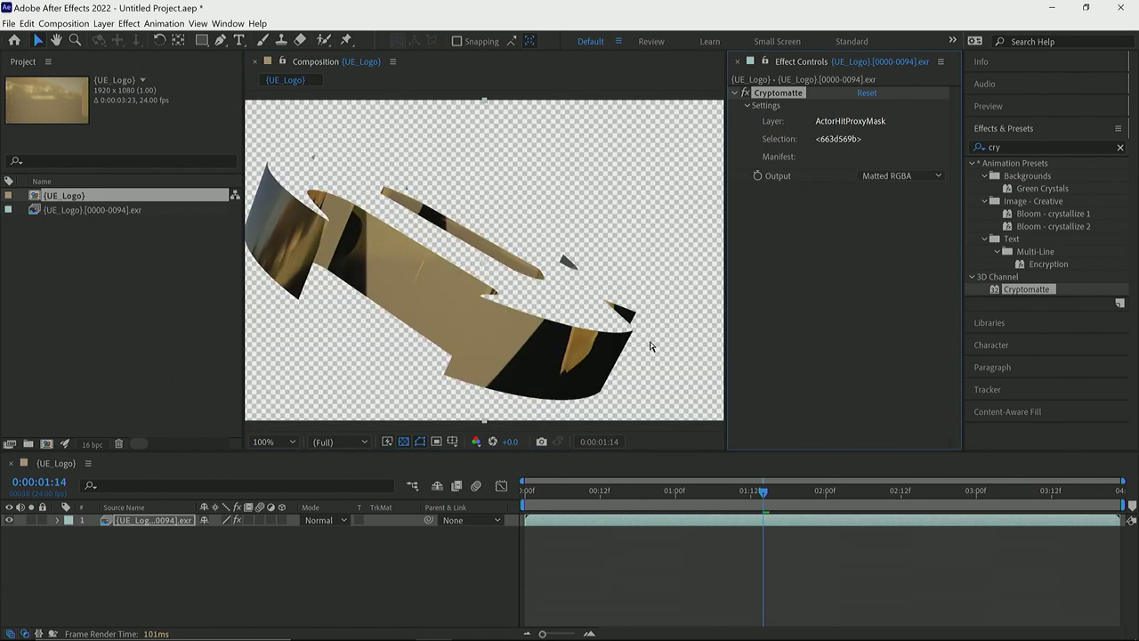
left_click(551, 490)
left_click_drag(672, 488, 749, 475)
Step: Browse to Desktop > UNREAL FEST > FORTNITE and drag Fortnite.mp4 into the Project panel
key("super")
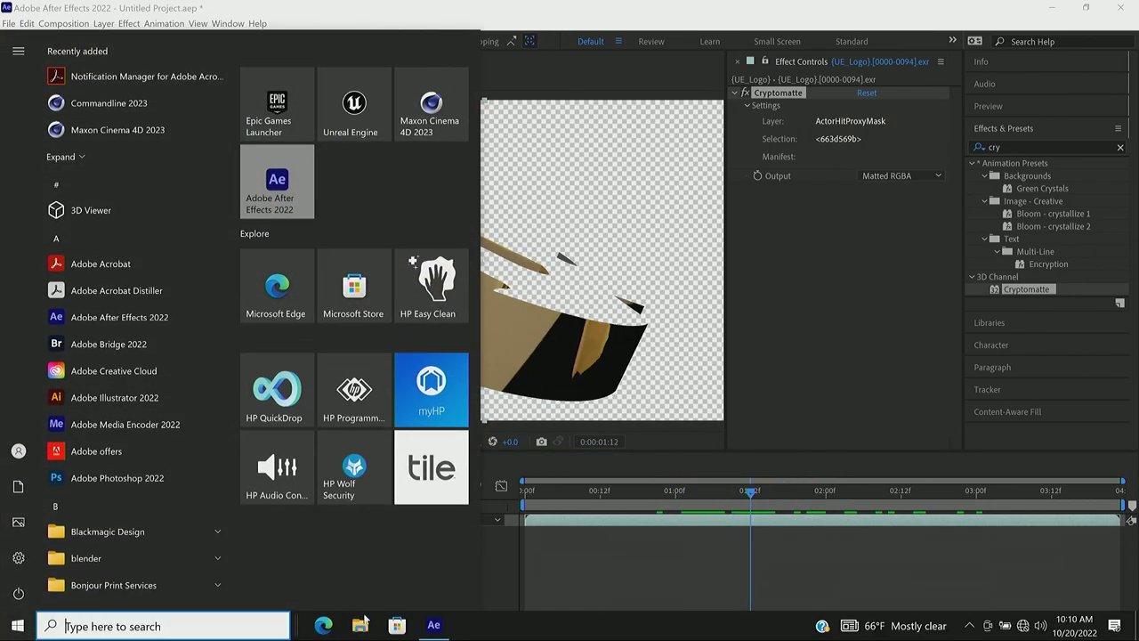
key("super+e")
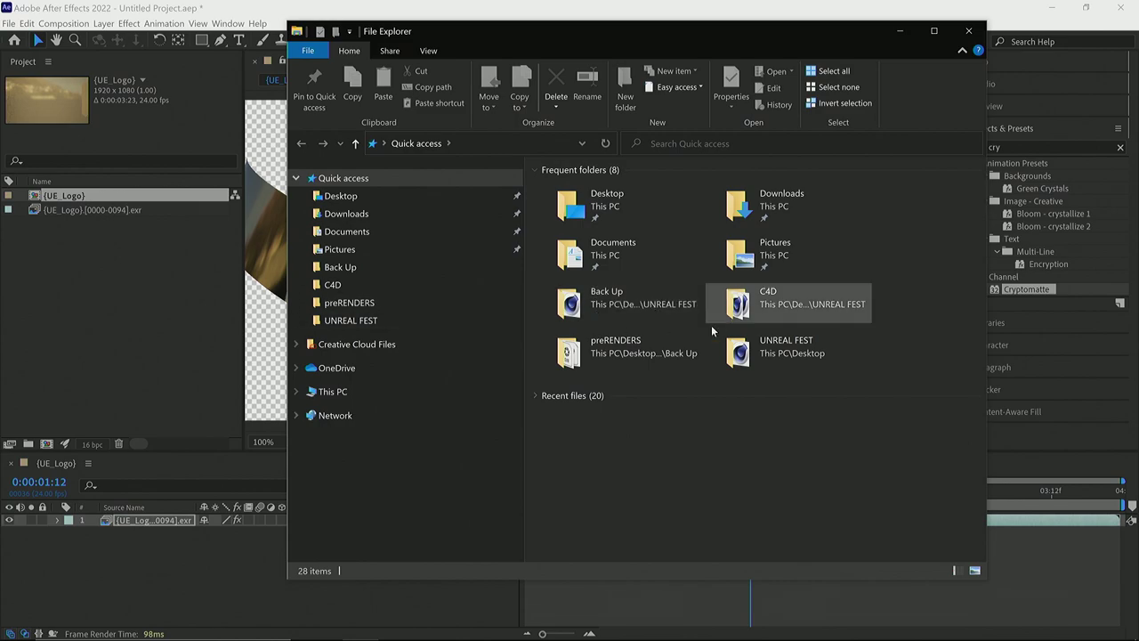
left_click(339, 195)
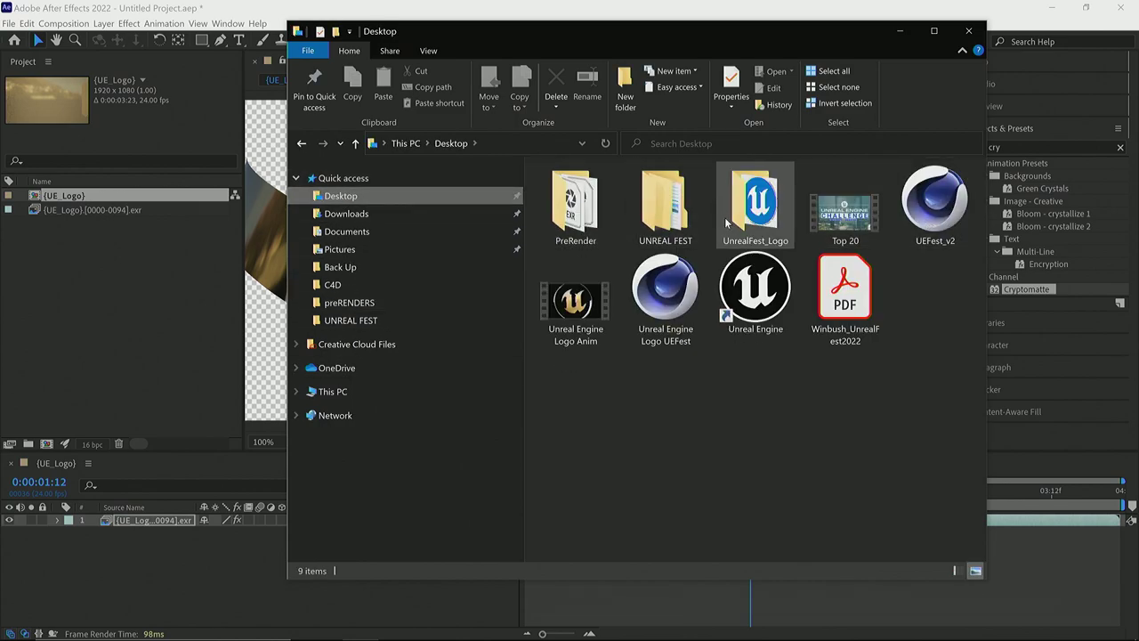
double_click(666, 207)
double_click(591, 221)
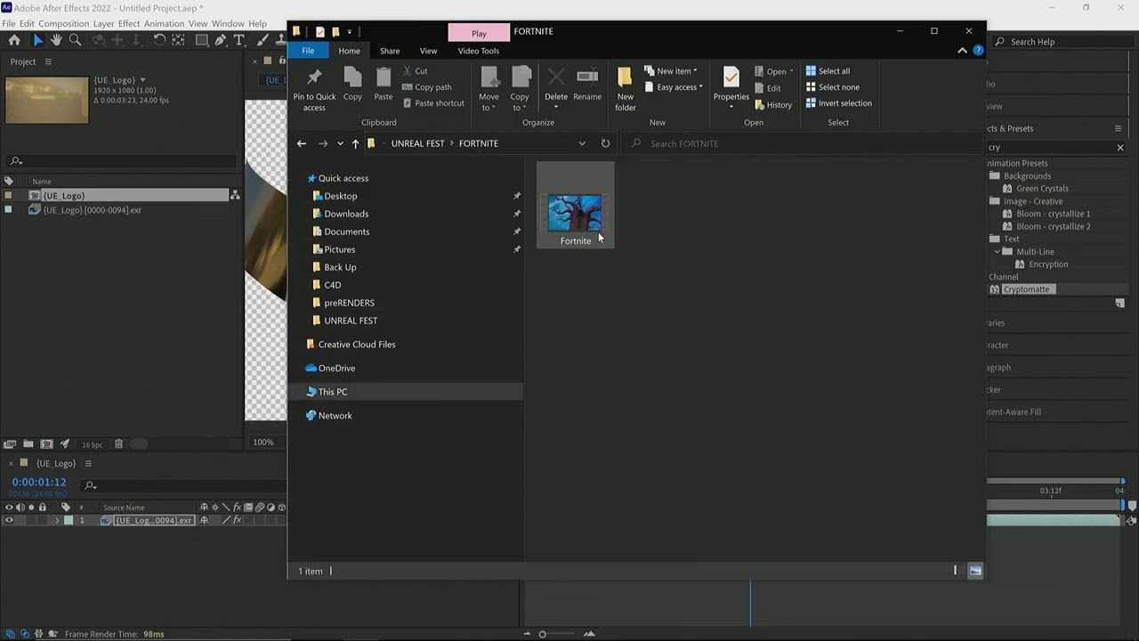
left_click_drag(584, 204, 110, 353)
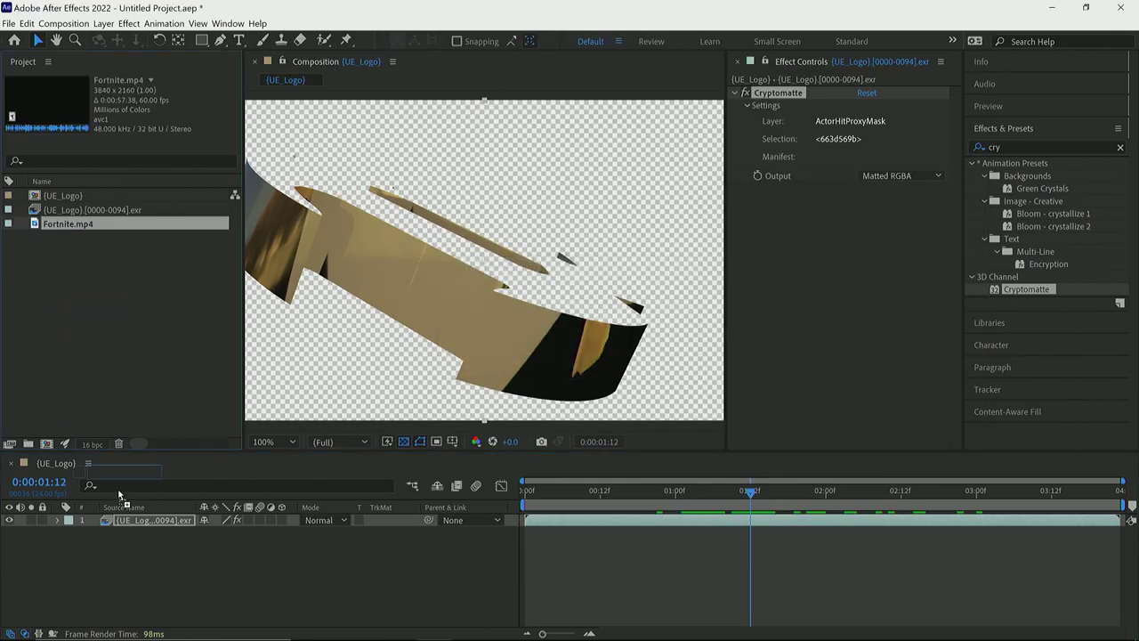
Step: Place Fortnite.mp4 below the logo layer with an Alpha Matte and shift its timing
left_click_drag(120, 495, 539, 568)
left_click(391, 532)
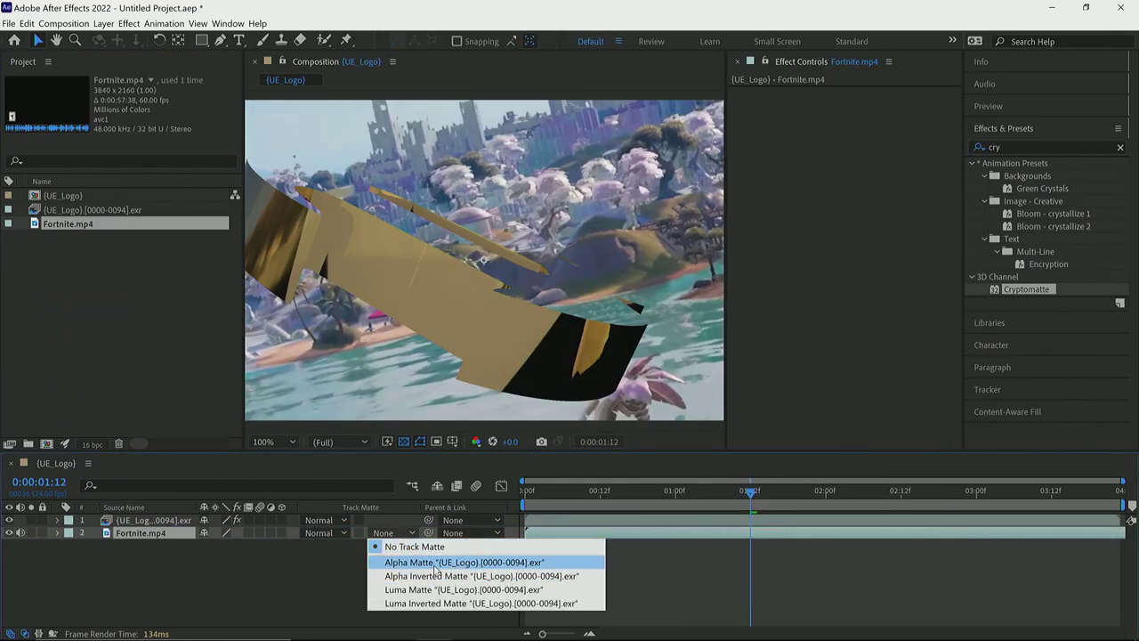
left_click(436, 563)
left_click_drag(545, 496, 770, 490)
left_click_drag(897, 531, 566, 532)
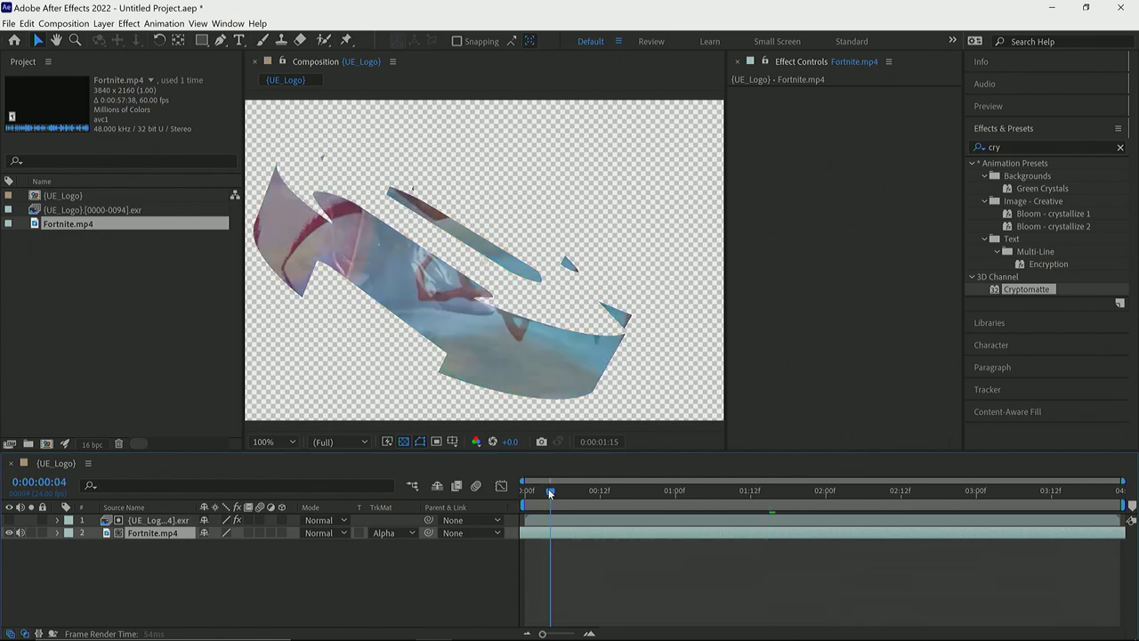
left_click_drag(550, 492, 754, 479)
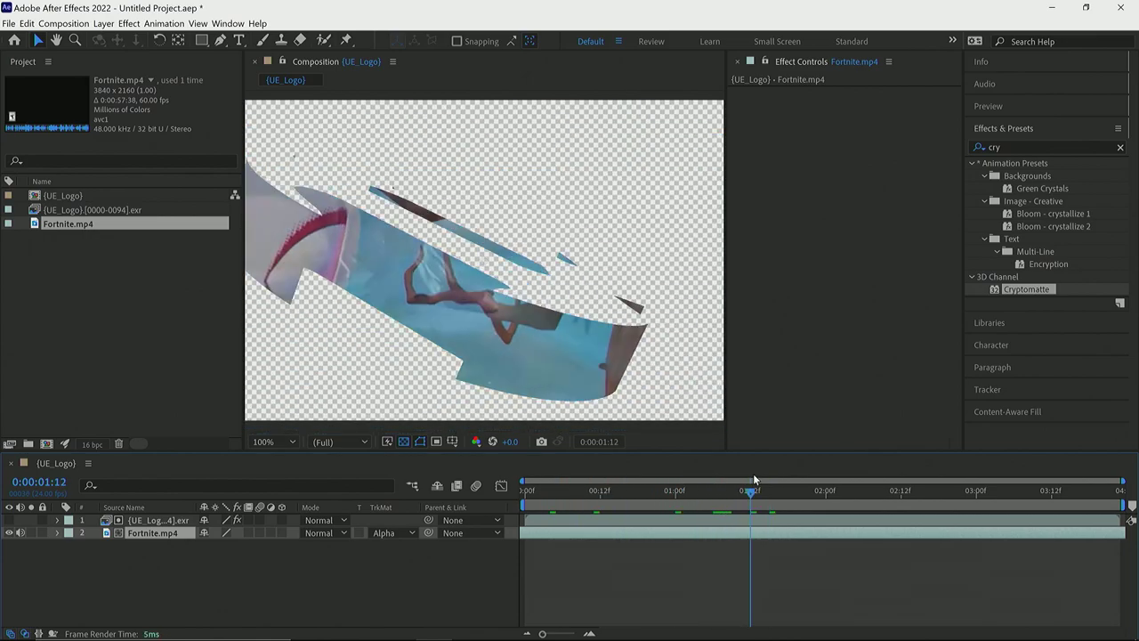
Step: Preview the matted footage, then add another copy of the logo EXR as layer 3
key("space")
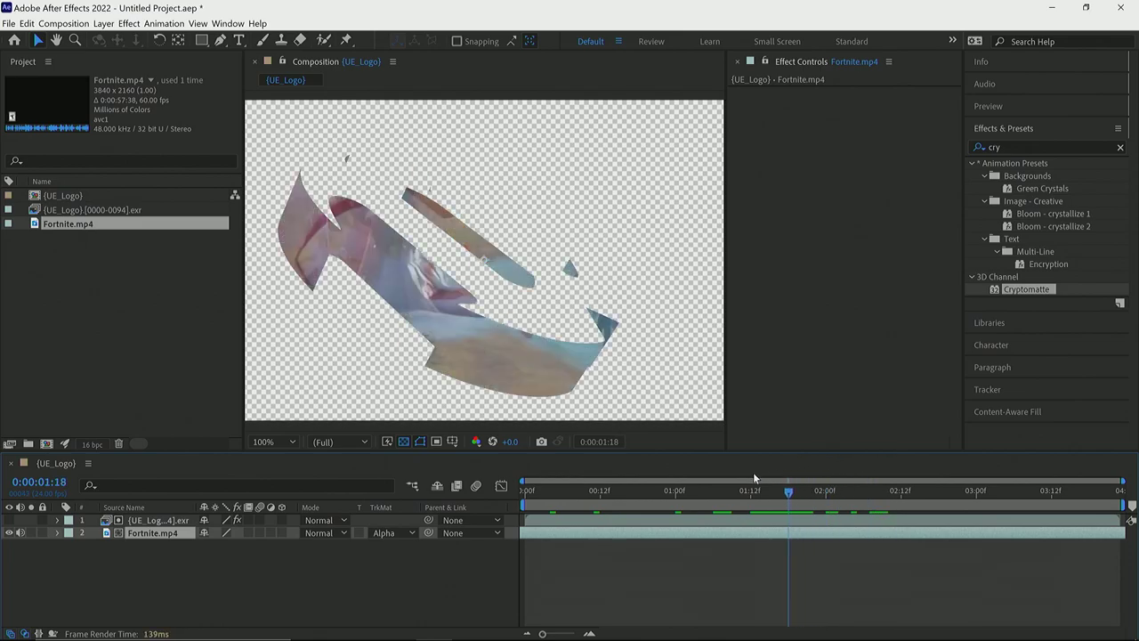
left_click(691, 476)
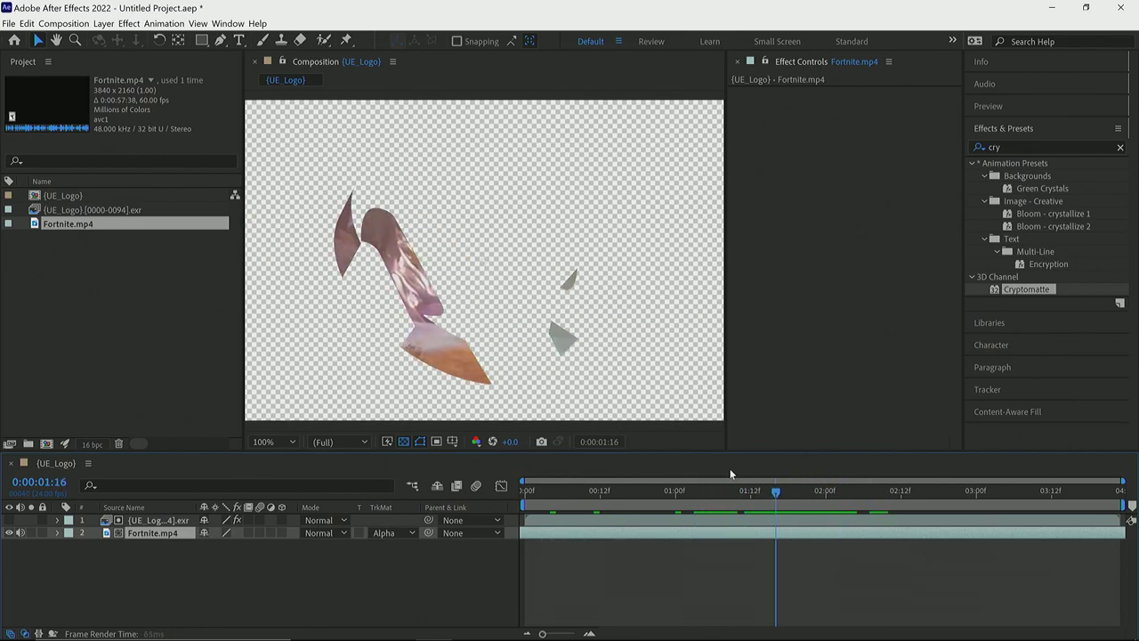
left_click(681, 476)
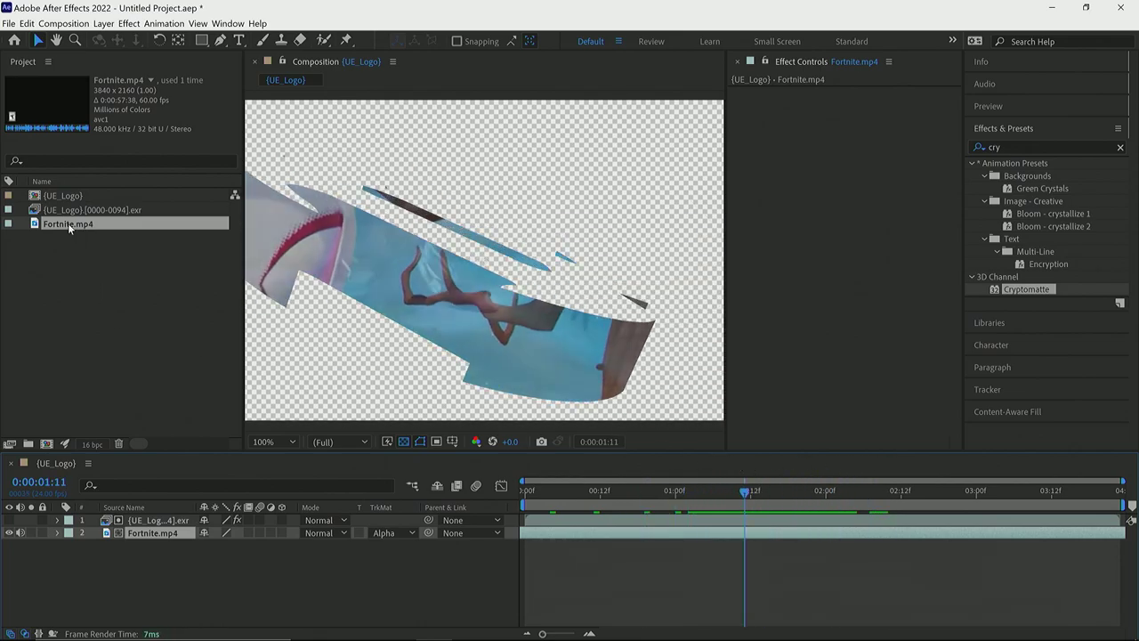
left_click_drag(84, 210, 712, 578)
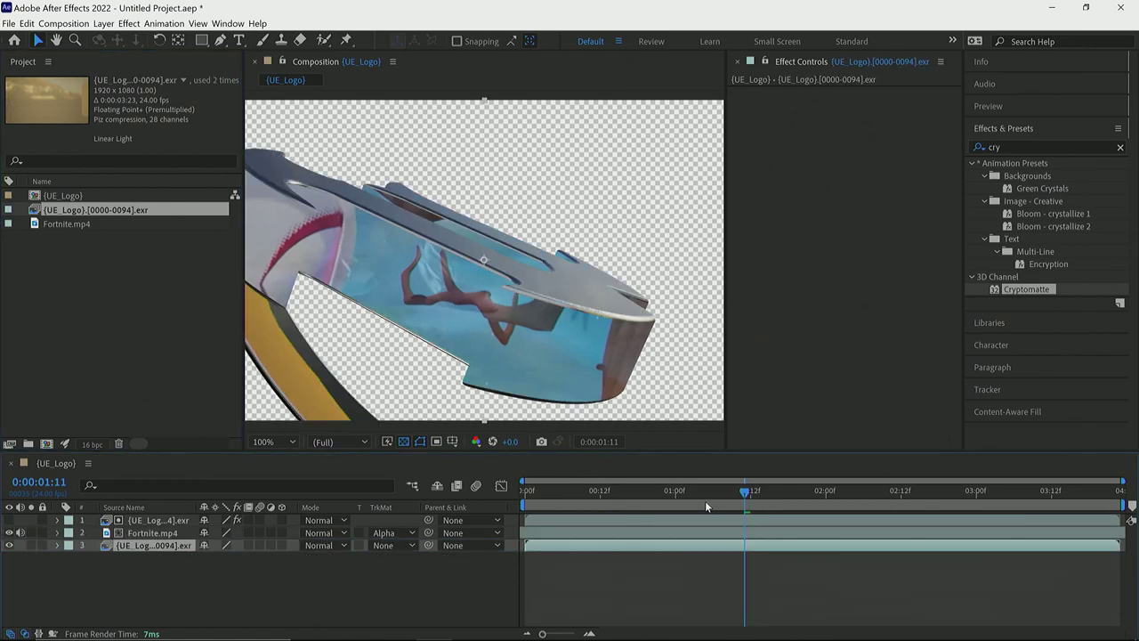
Step: Show the top logo layer again and reset its Cryptomatte effect
left_click_drag(712, 491, 763, 493)
left_click(132, 522)
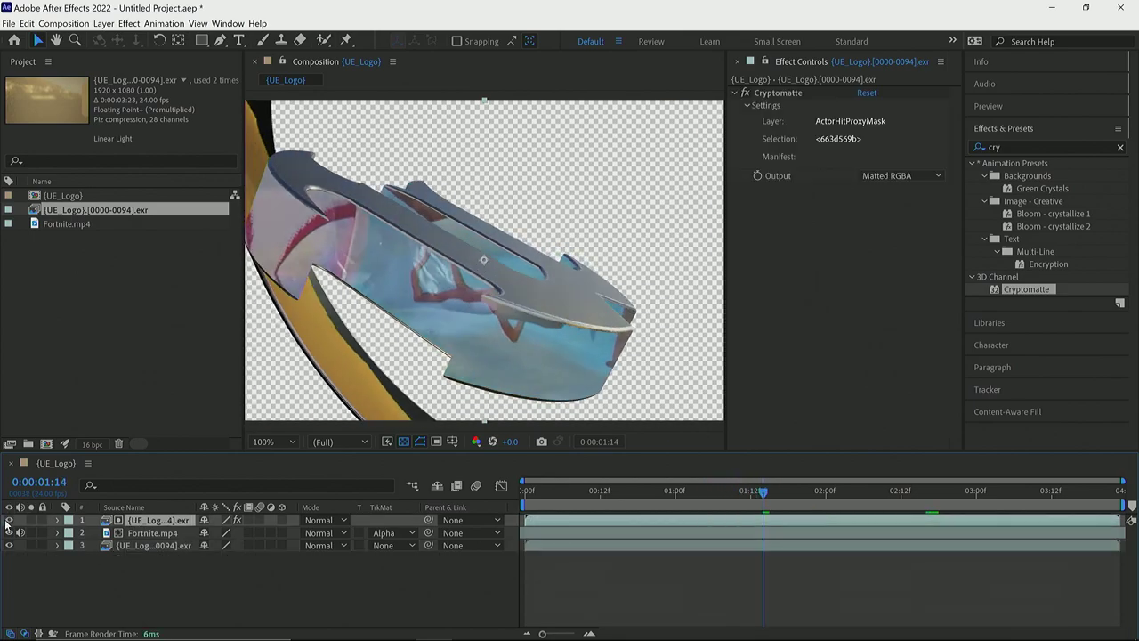
left_click(8, 521)
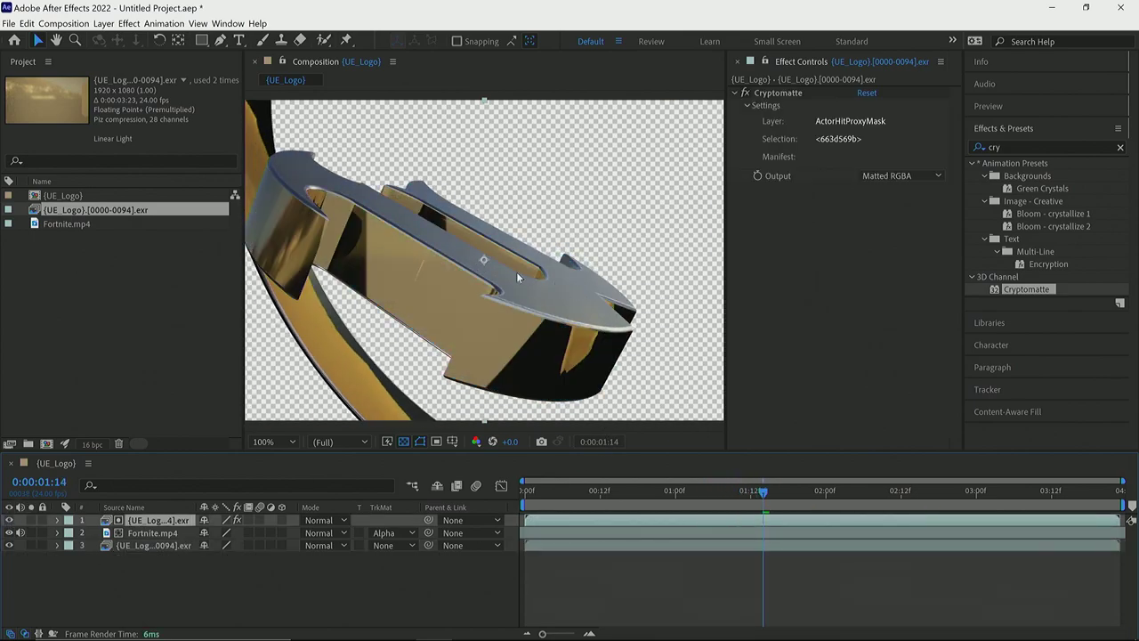
left_click(786, 94)
left_click(867, 94)
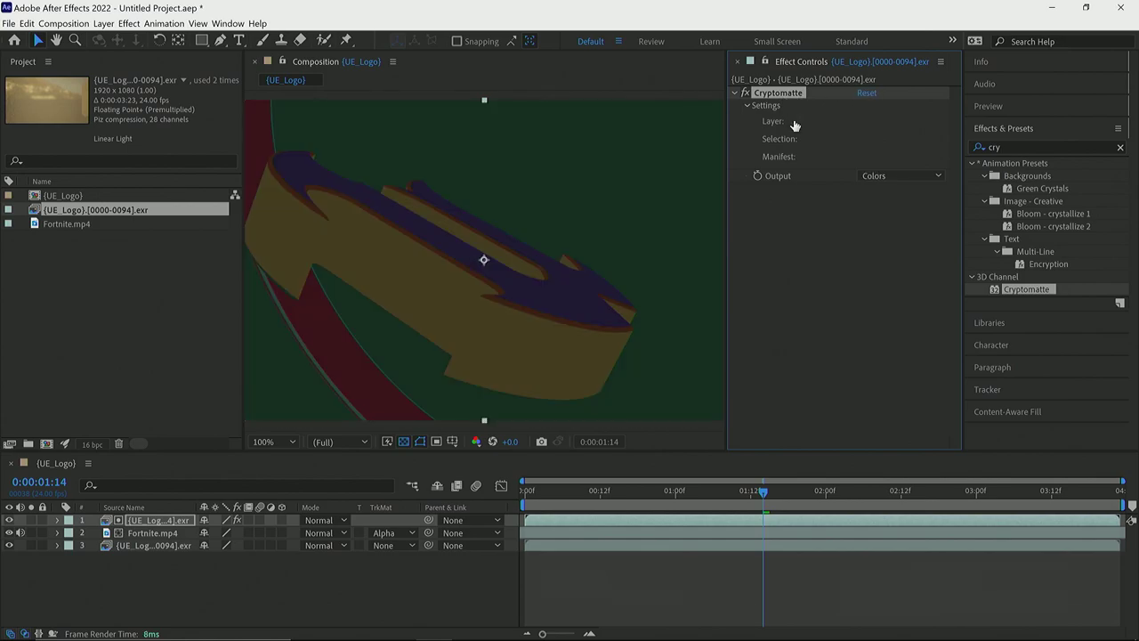
Step: Select the logo's front and top faces, output Matted RGBA, then hide layer 1
left_click(502, 326)
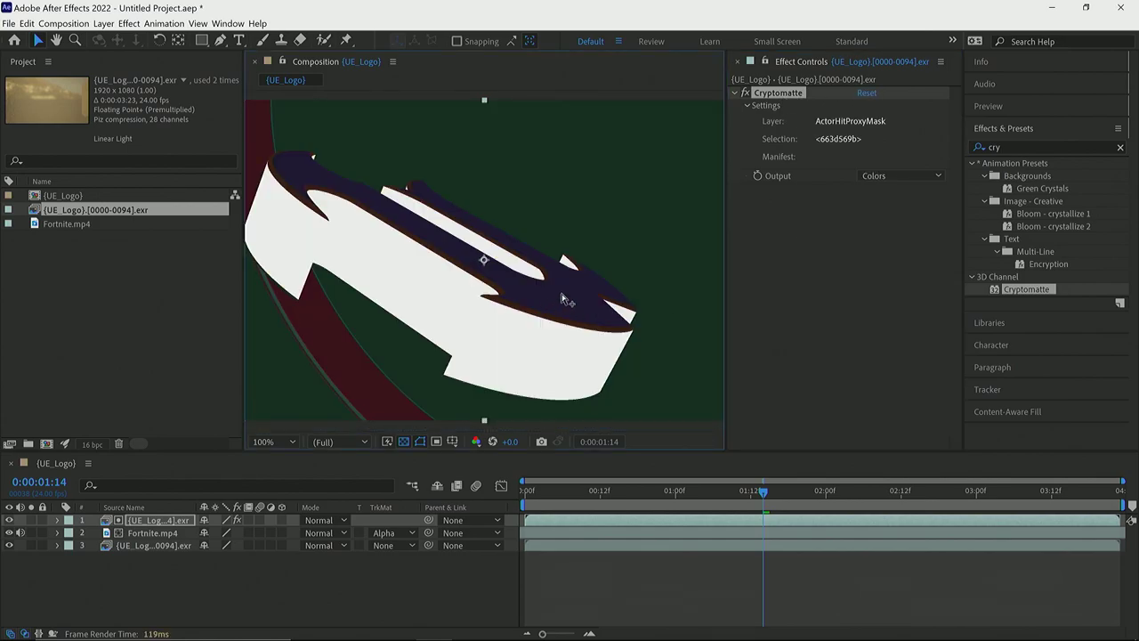
left_click(562, 302, "shift")
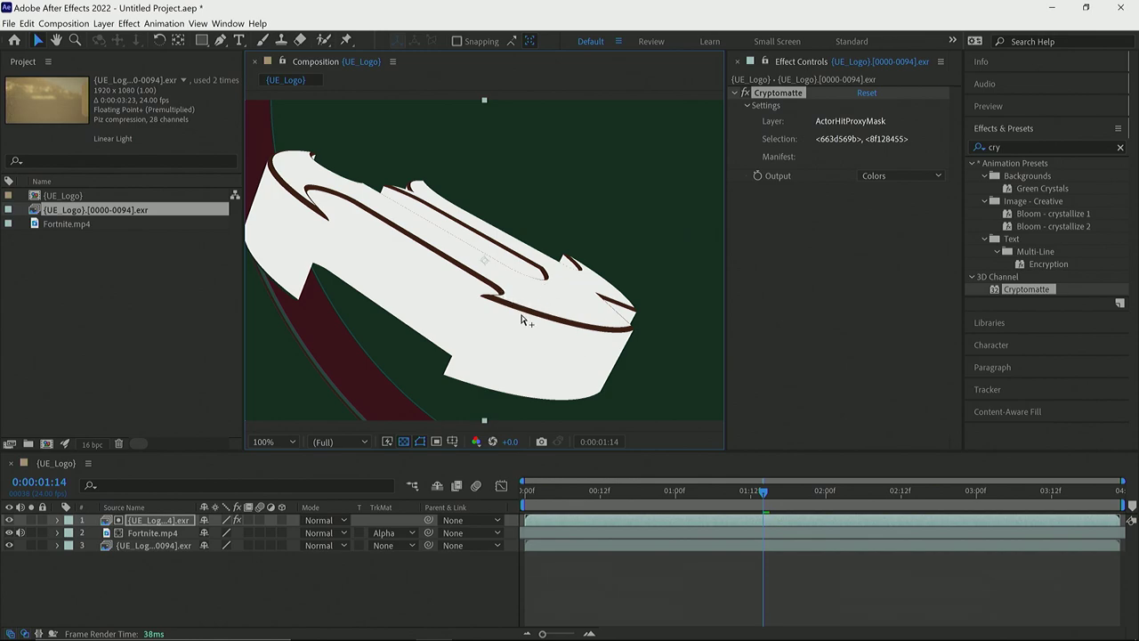
left_click(908, 178)
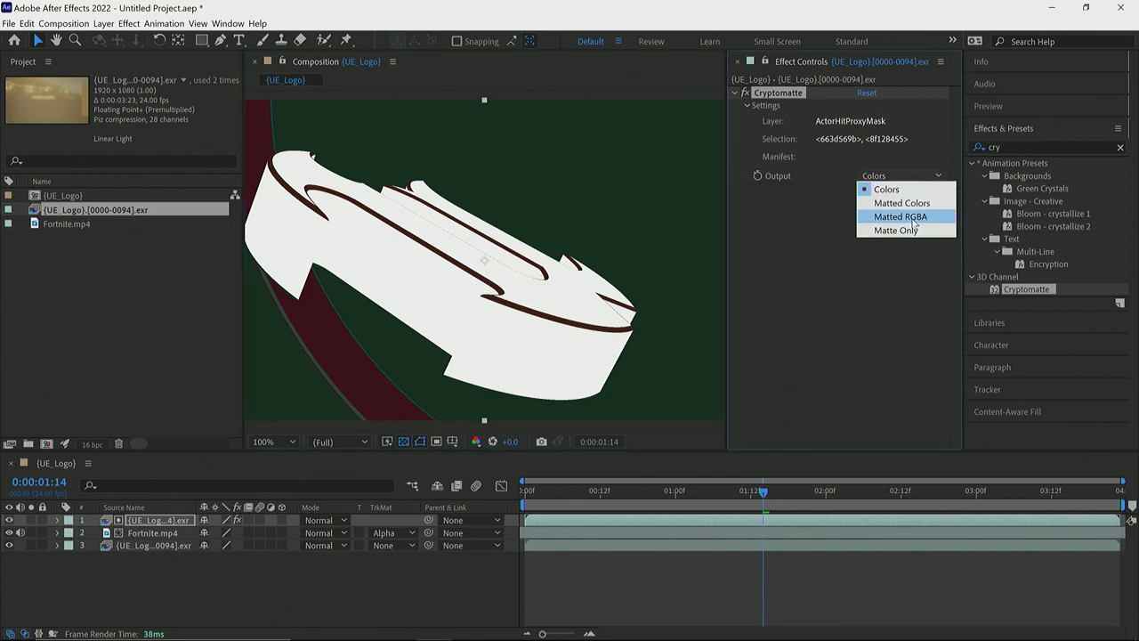
left_click(911, 217)
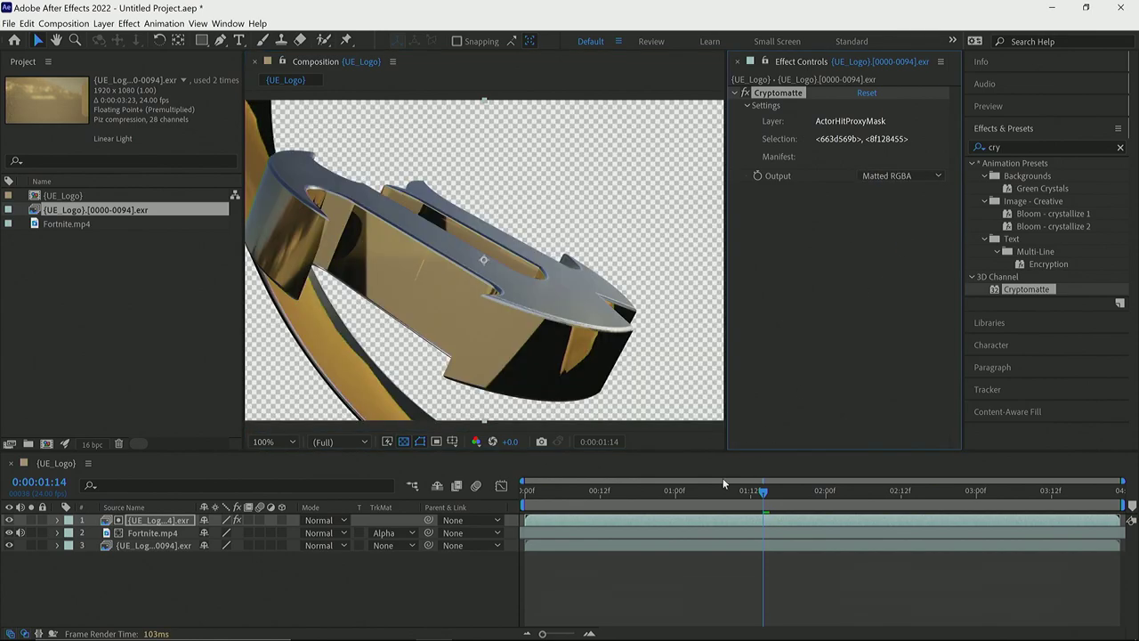
left_click(9, 520)
left_click_drag(542, 494, 857, 518)
Step: Add another logo EXR copy on top and apply the 3D Channel EXtractoR effect
left_click_drag(117, 211, 194, 516)
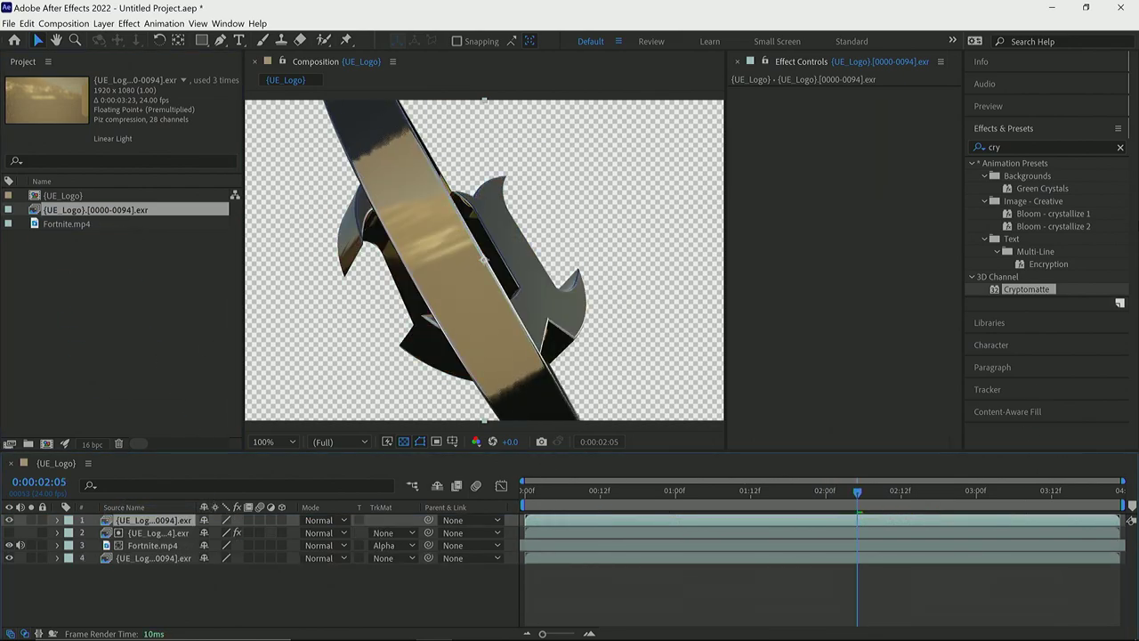
left_click(1037, 142)
left_click(1120, 147)
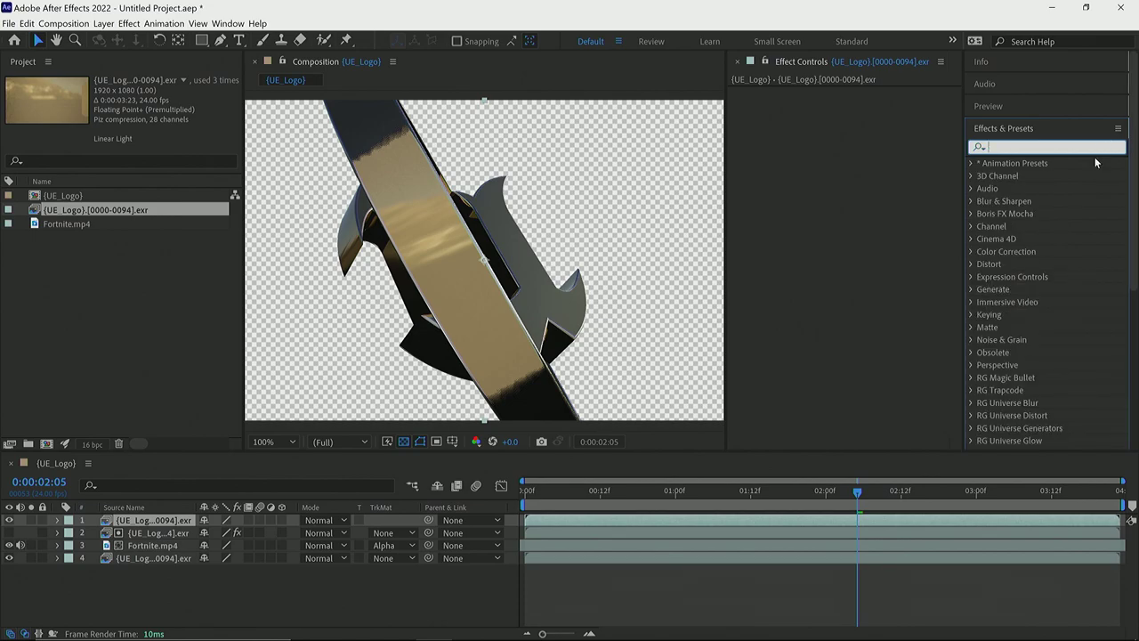
left_click(970, 176)
left_click(1040, 239)
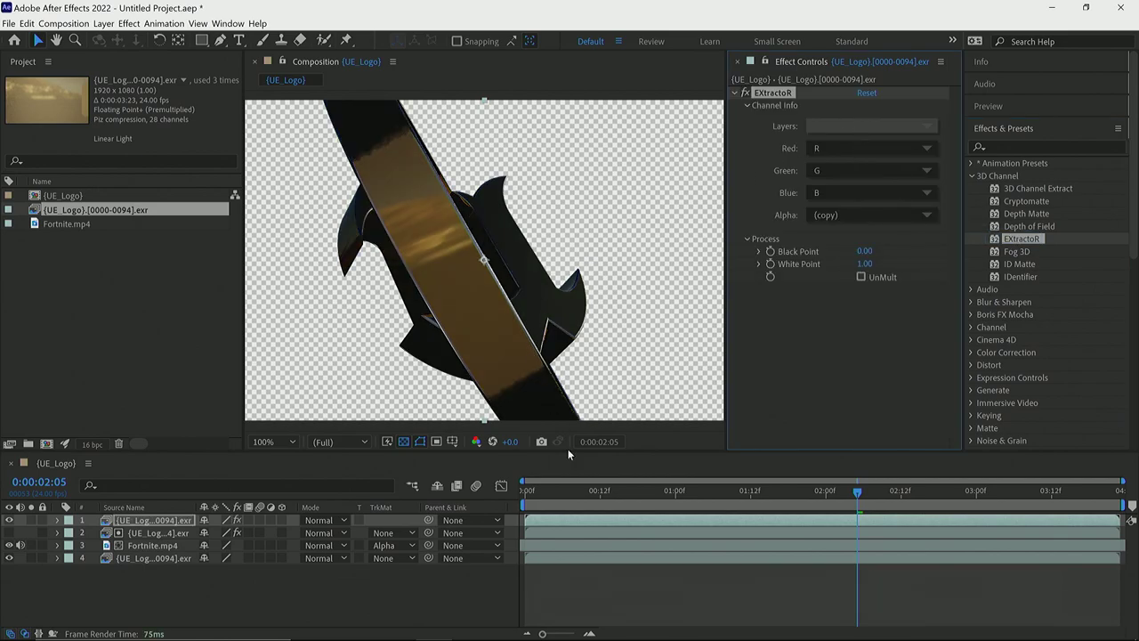
left_click_drag(602, 482, 945, 472)
Step: Set EXtractoR's Layers to ReflectionsOnly and review the frames
left_click(820, 127)
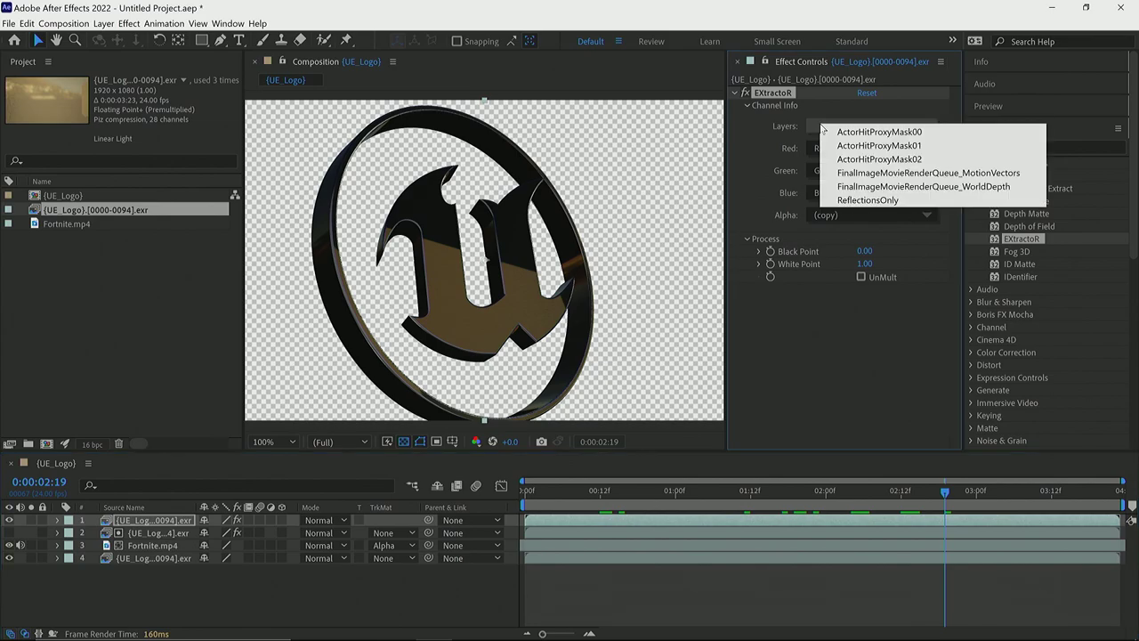
left_click(870, 199)
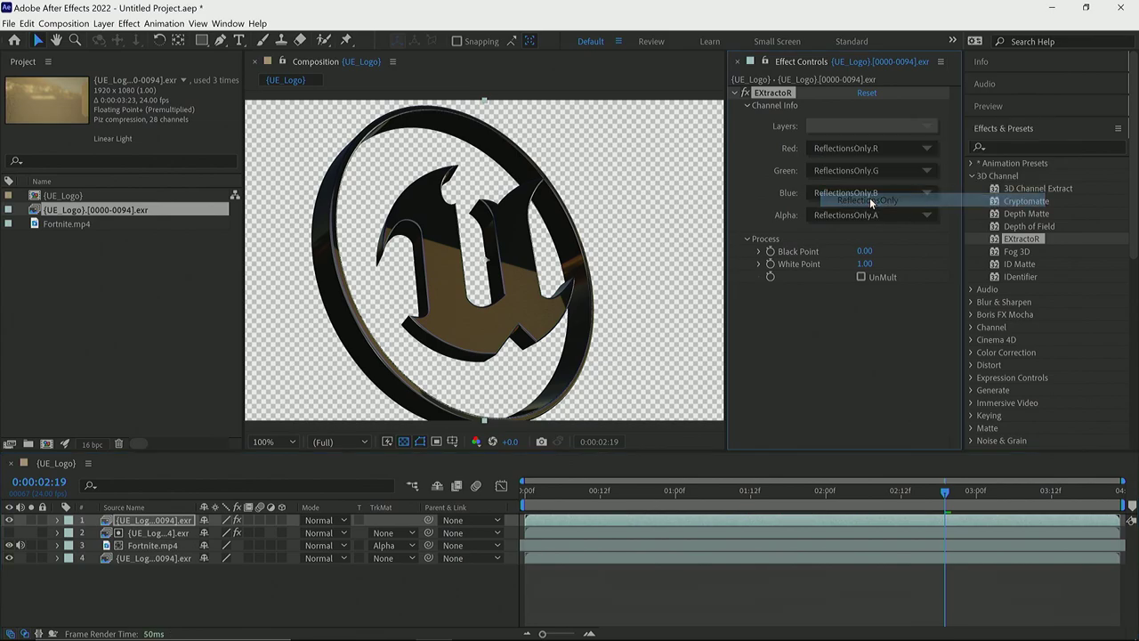
left_click_drag(757, 500, 795, 491)
Step: Set the reflections layer to Screen mode and toggle it on and off to compare
left_click(321, 522)
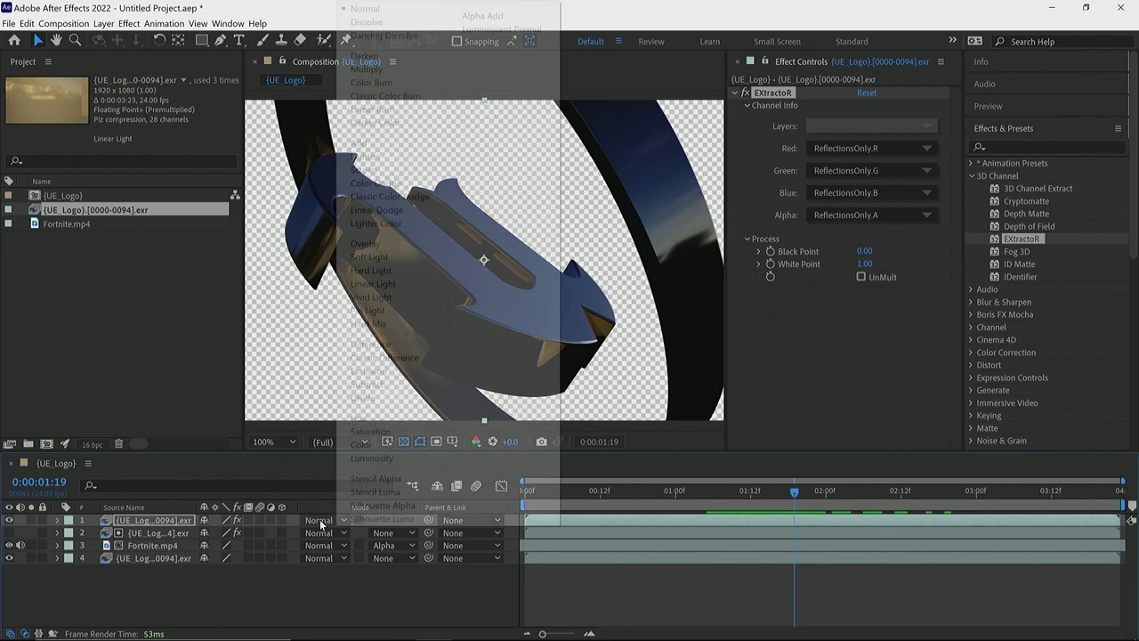
left_click(363, 170)
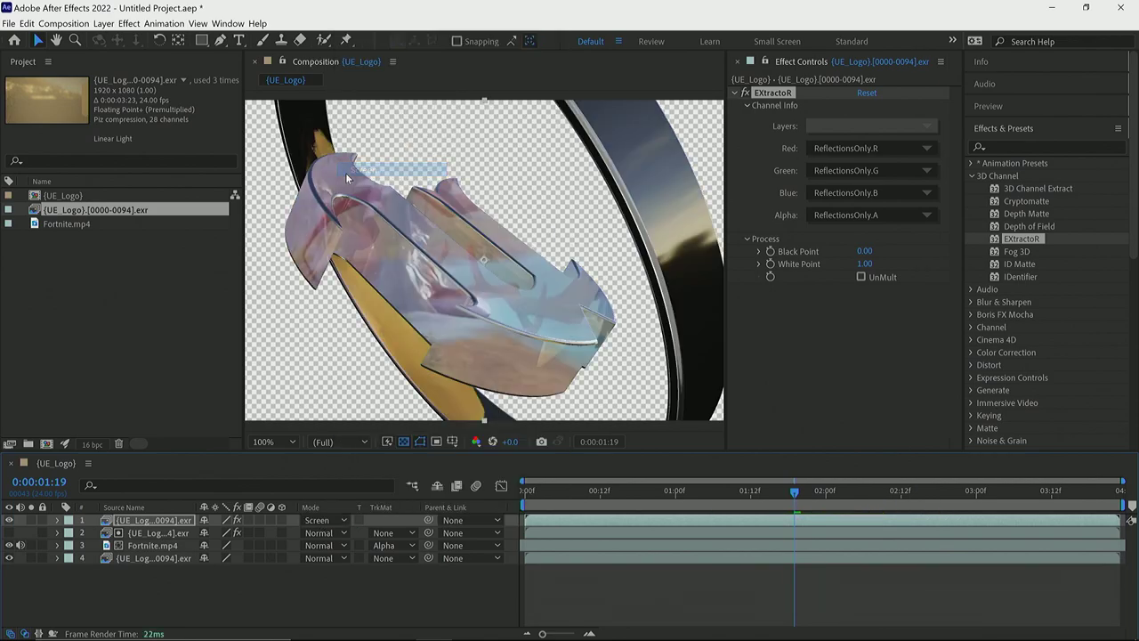
left_click(10, 520)
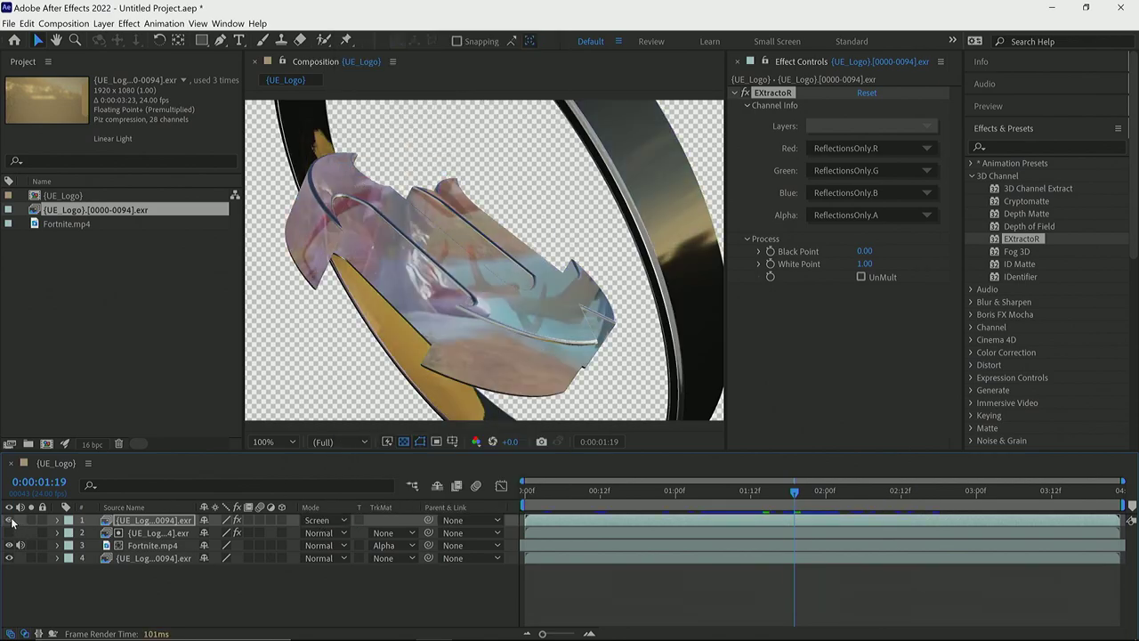
left_click(10, 521)
left_click(10, 520)
left_click(9, 520)
left_click(10, 521)
left_click(10, 521)
mouse_move(794, 490)
left_mouse_down()
mouse_move(910, 485)
mouse_move(594, 481)
mouse_move(788, 489)
left_mouse_up()
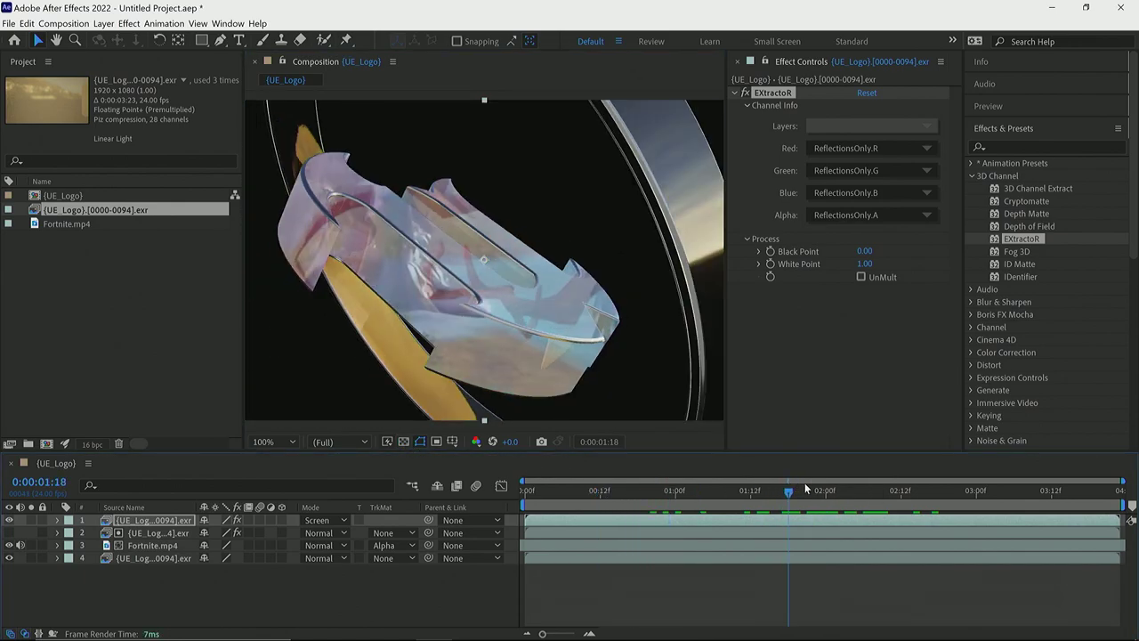
mouse_move(866, 490)
left_mouse_down()
mouse_move(966, 490)
mouse_move(682, 490)
mouse_move(963, 491)
mouse_move(855, 490)
left_mouse_up()
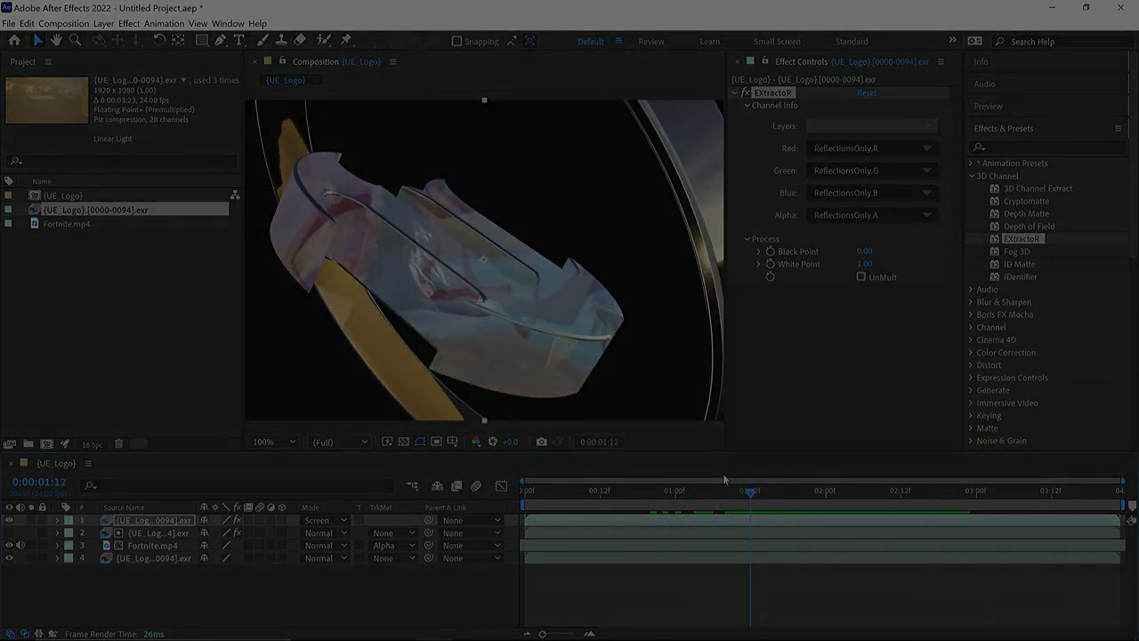